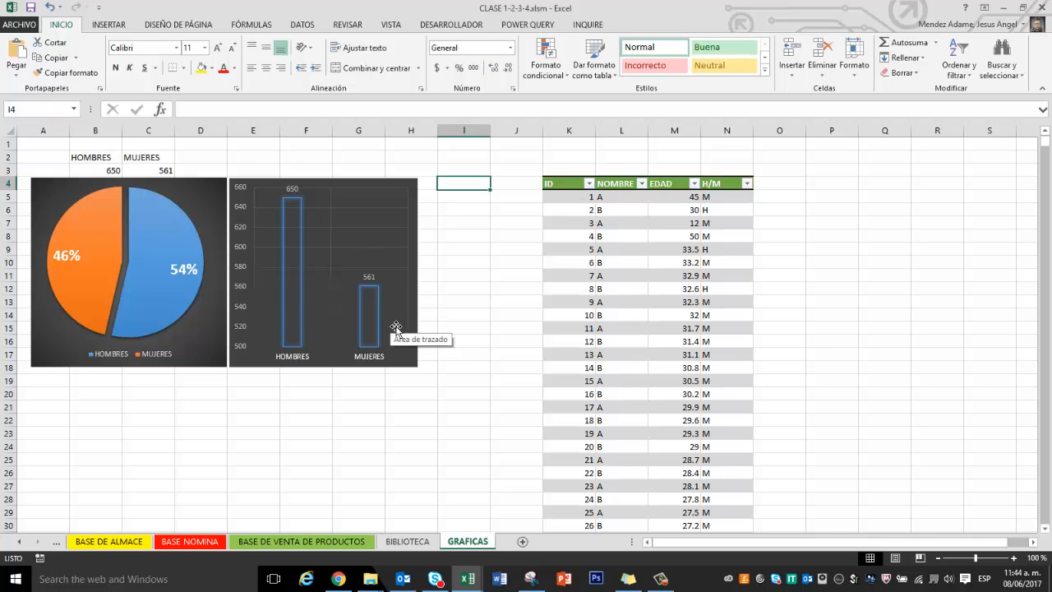
Step: Delete the existing pie chart and the dark column chart from the GRAFICAS sheet
drag(64, 148, 830, 436)
click(832, 341)
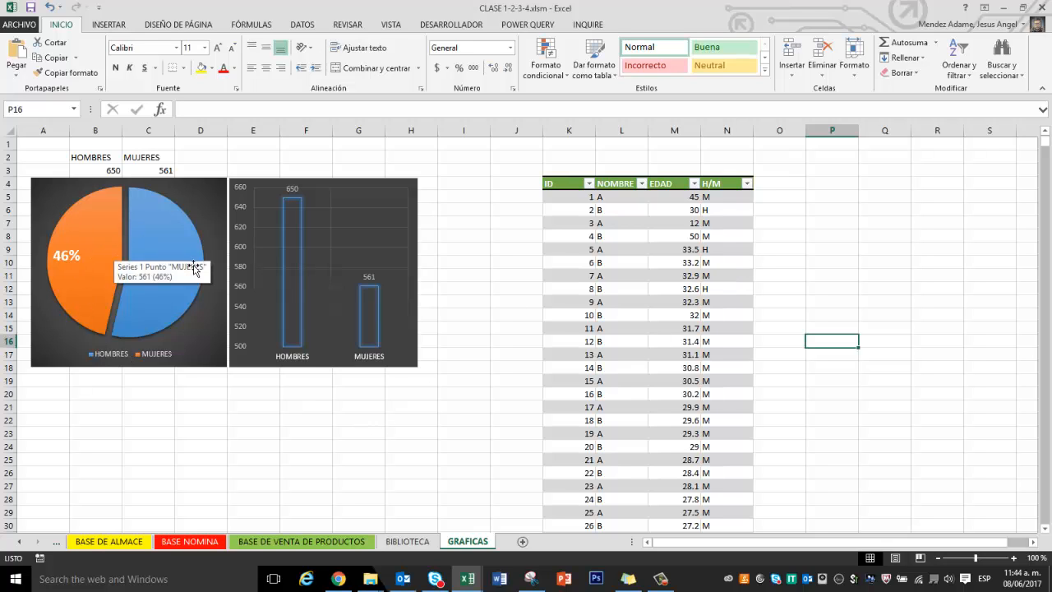
click(225, 196)
key(Delete)
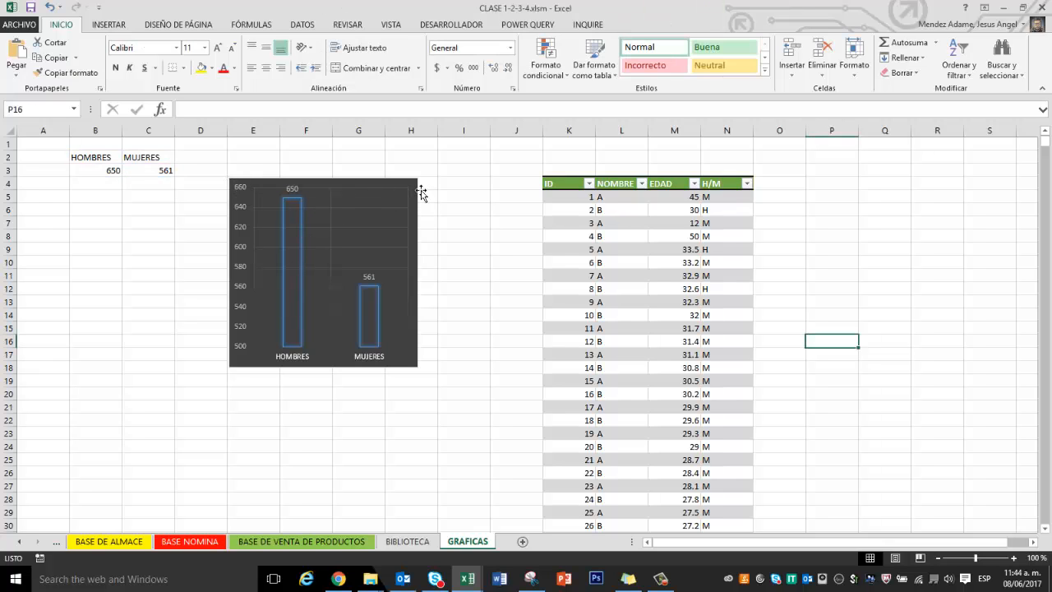
click(415, 193)
key(Delete)
Step: Delete the whole columns B through N with the old gender counts and the ID table
drag(96, 139, 738, 134)
right_click(738, 134)
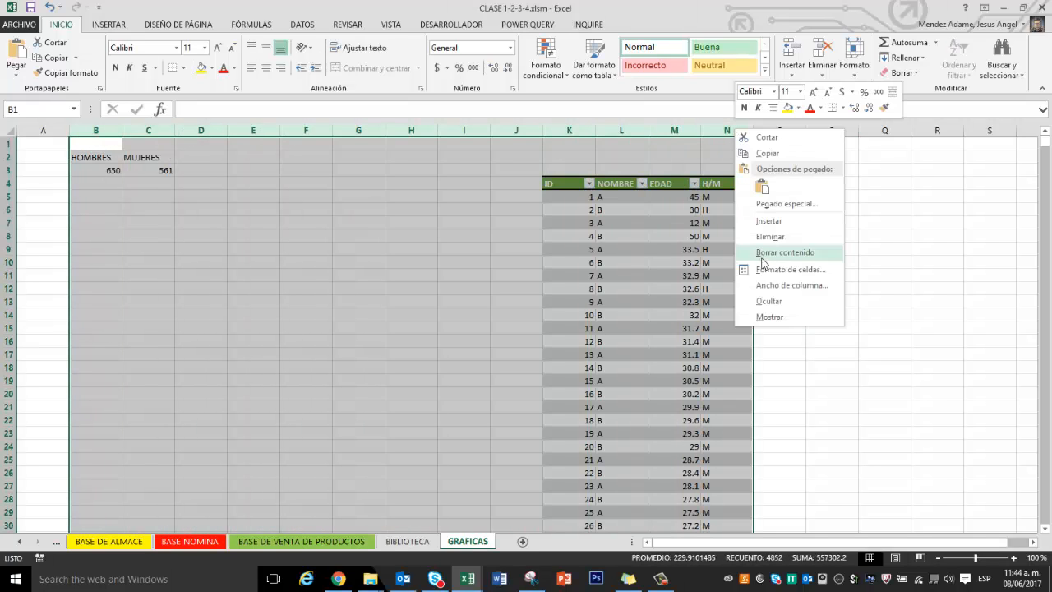
click(791, 236)
Step: Enter the headings HOMBRES in B2 and MUJERES in C2
click(104, 159)
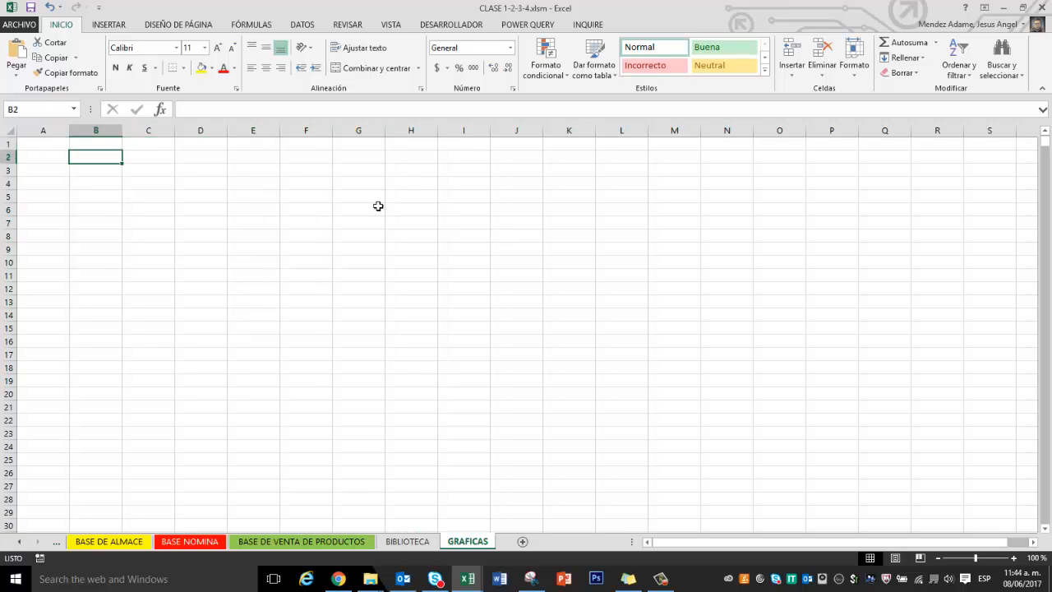
click(110, 25)
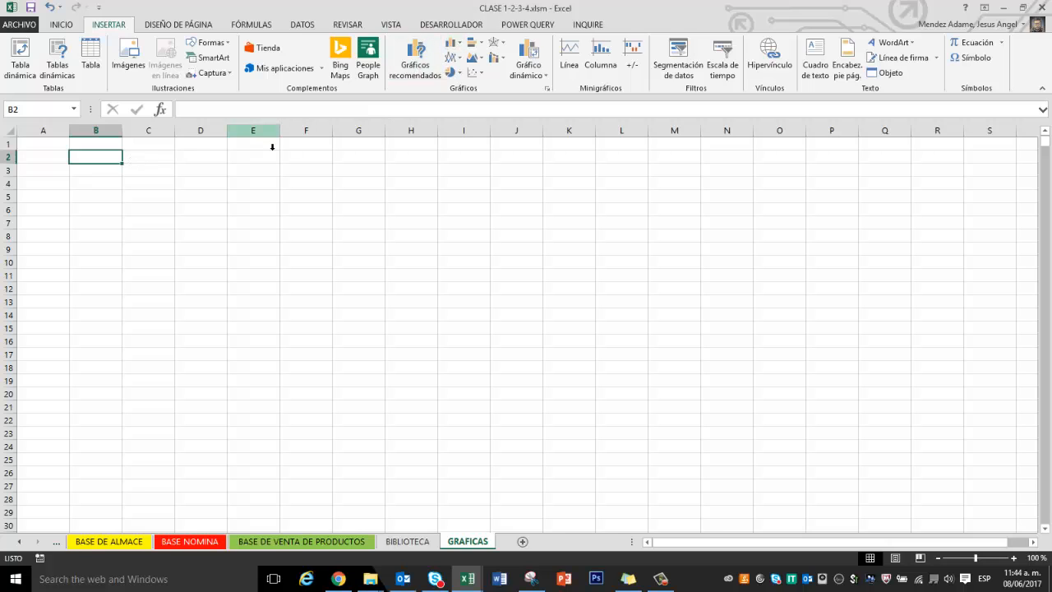
text(HOMBREE)
key(Right)
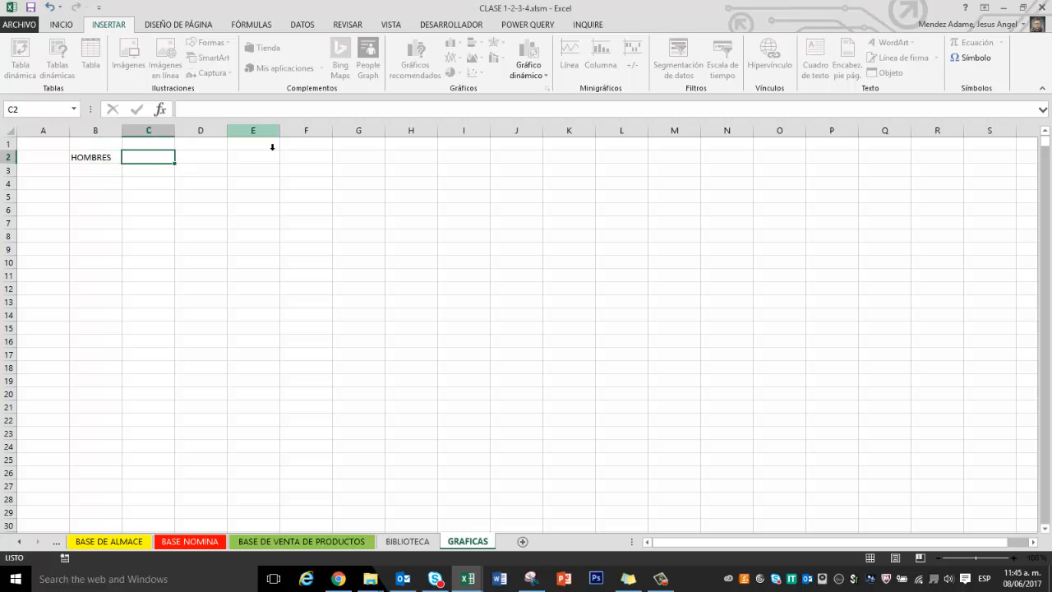
text(MUJERES)
key(Return)
key(Left)
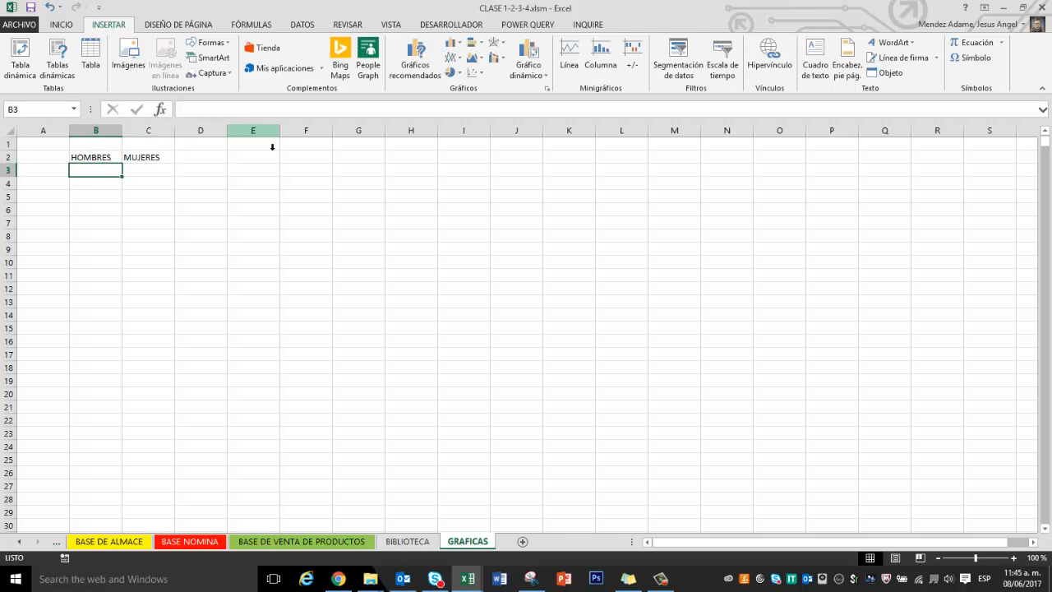
Step: Enter 500 under HOMBRES in B3 and 600 under MUJERES in C3
text(4)
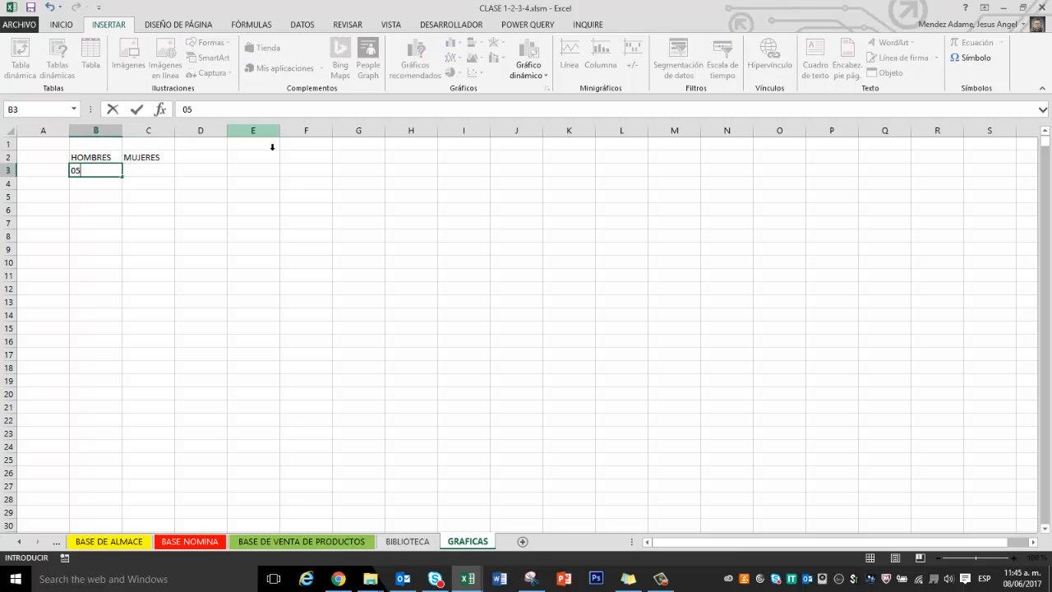
text(00)
key(Right)
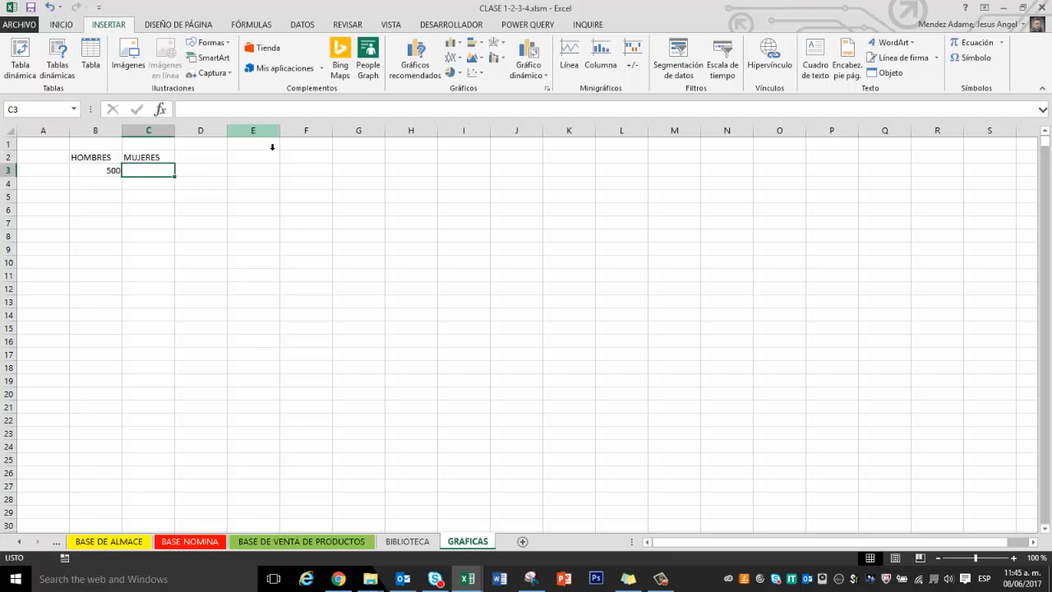
text(600)
key(Return)
click(172, 304)
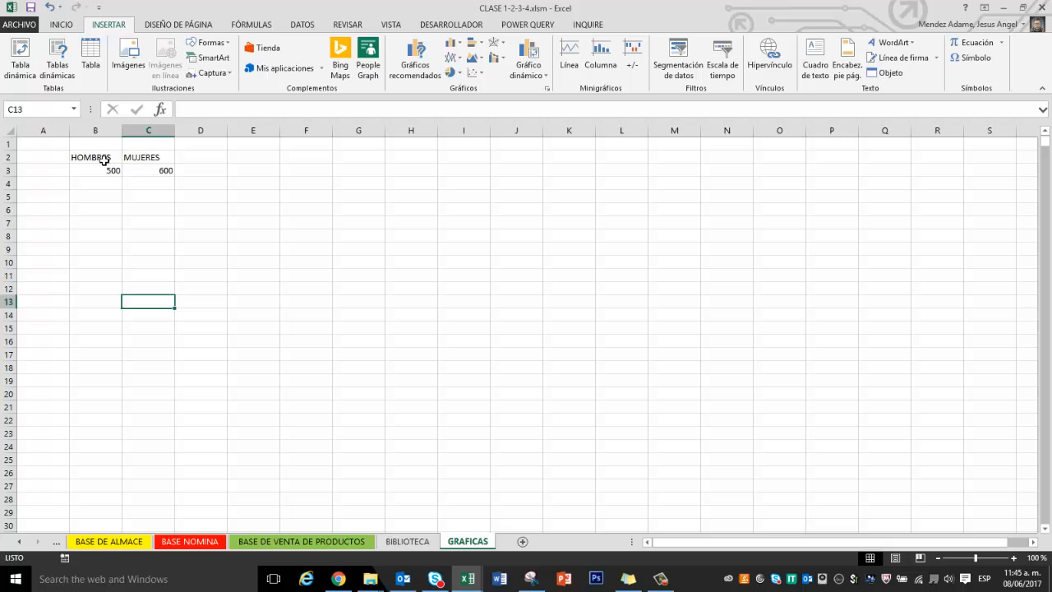
Step: Preview the recommended chart types for B2:C3 and insert a clustered column chart with HOMBRES and MUJERES as categories
drag(104, 160, 158, 168)
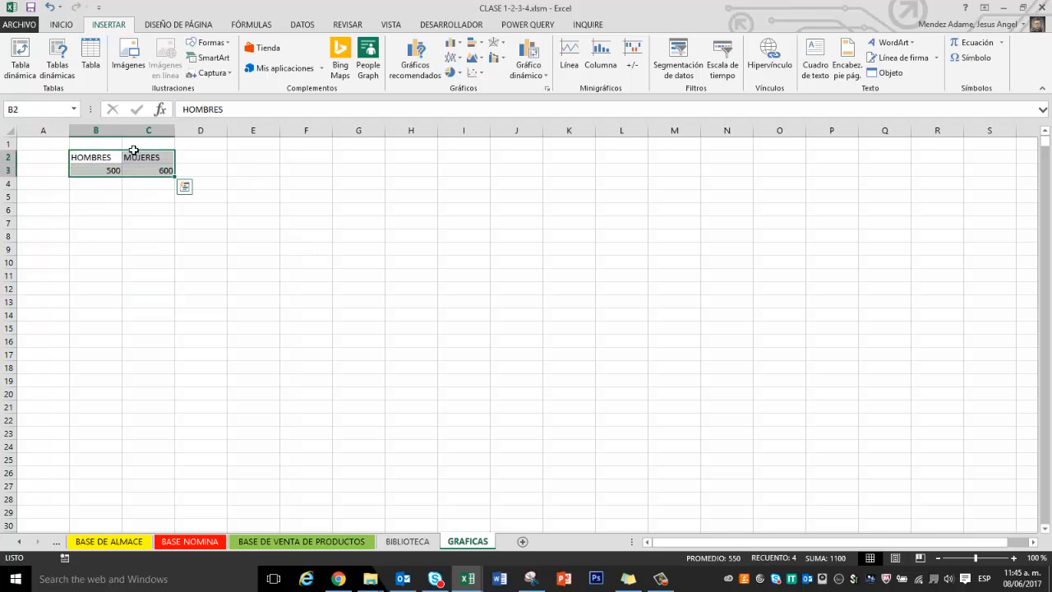
click(416, 64)
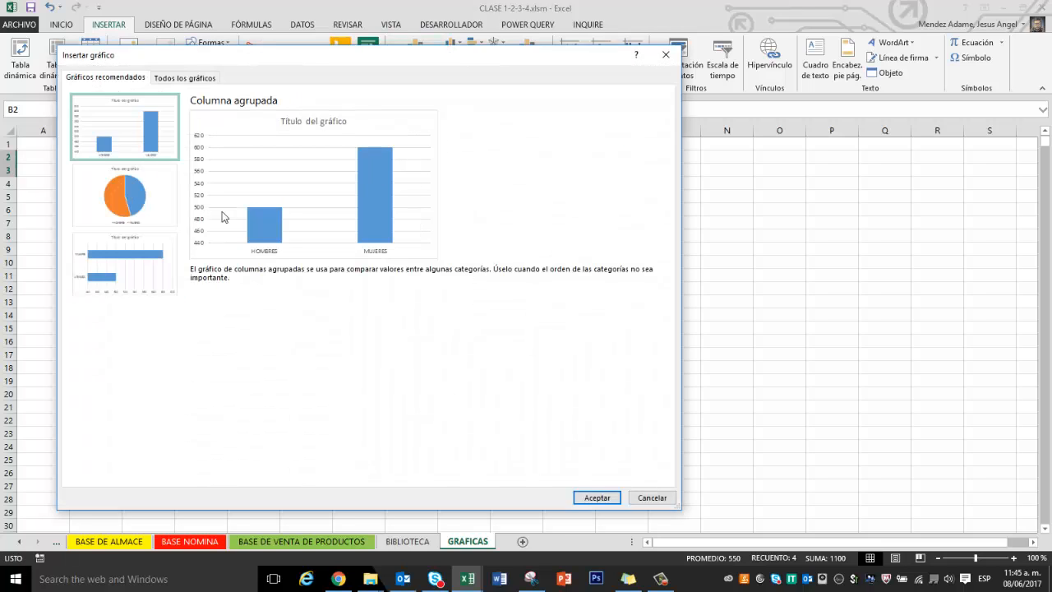
click(124, 195)
click(124, 263)
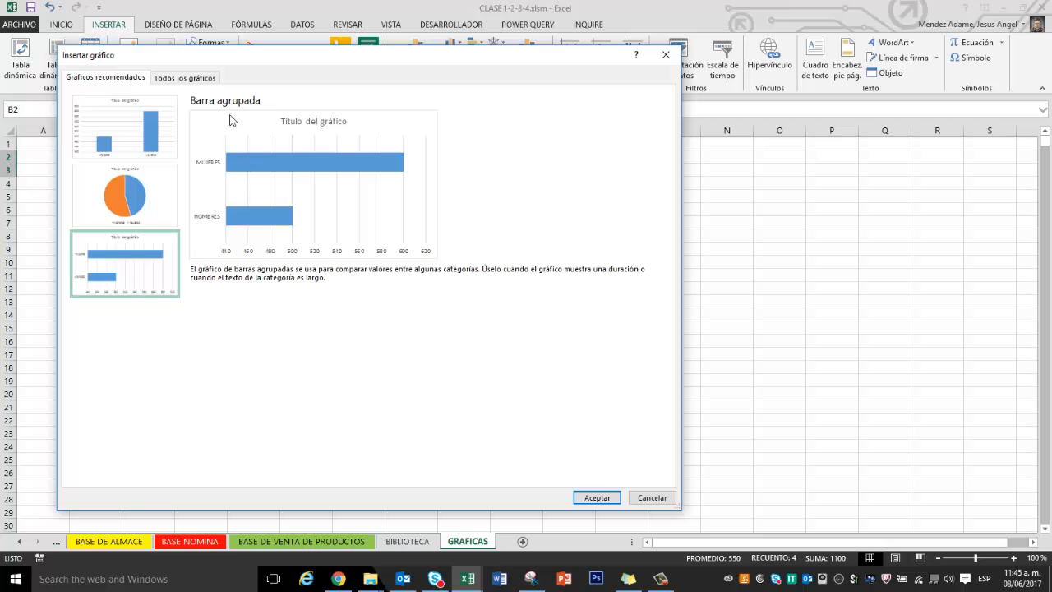
click(141, 141)
click(134, 188)
click(120, 278)
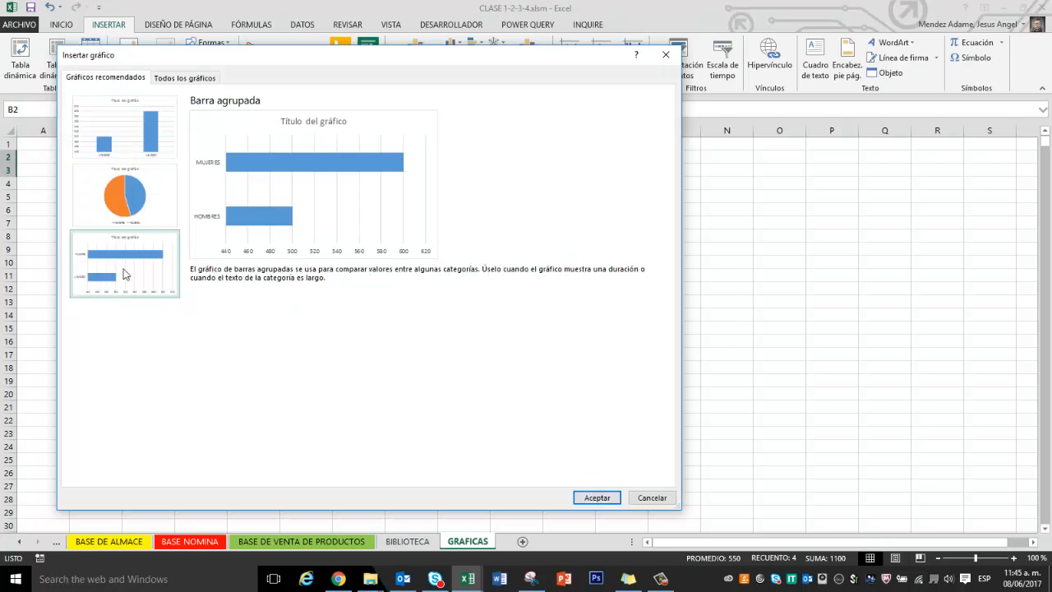
click(184, 79)
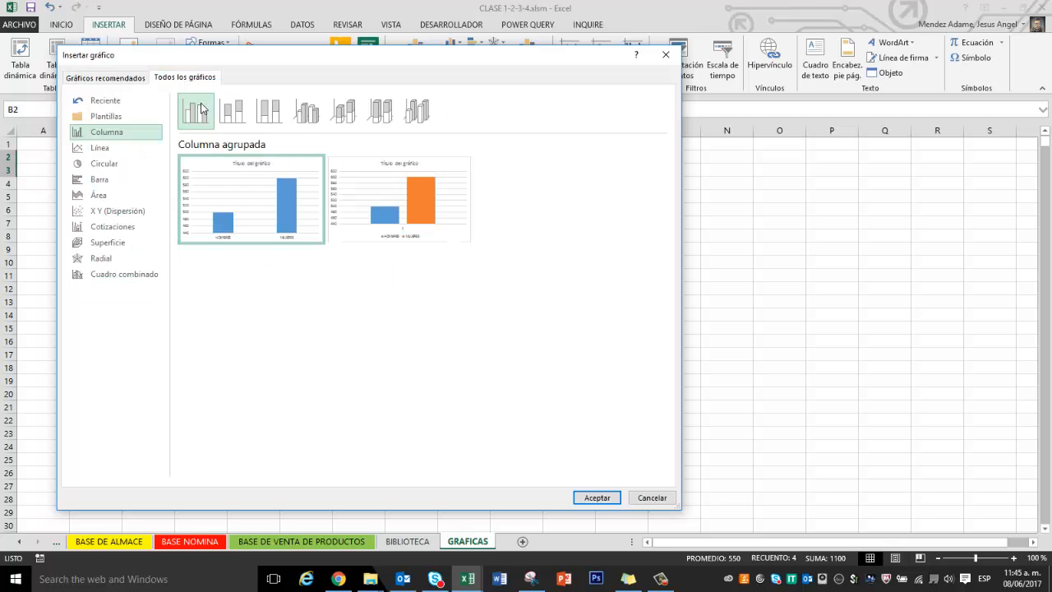
mouse_move(322, 181)
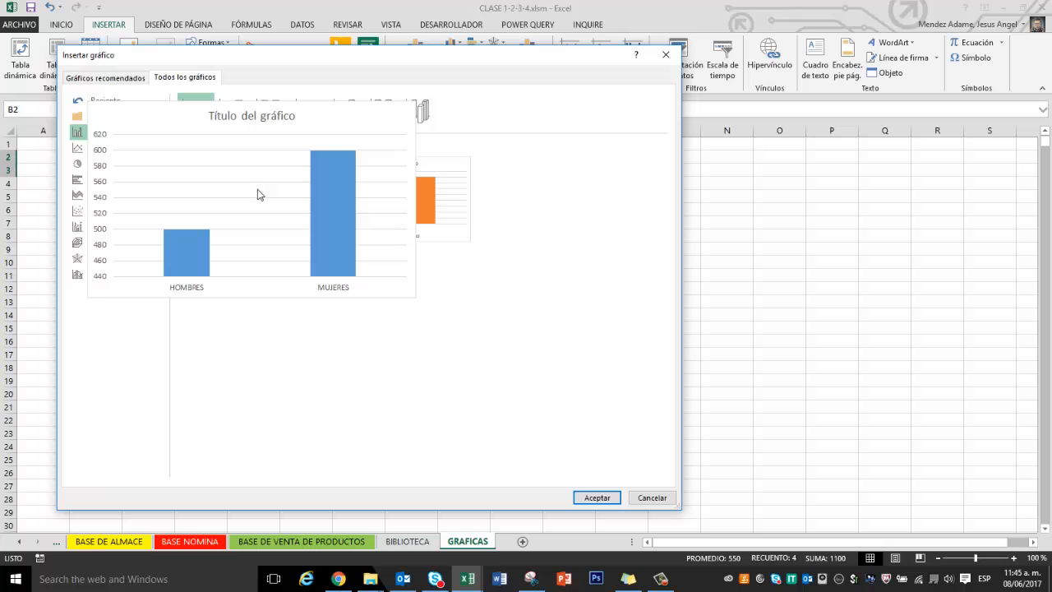
click(596, 497)
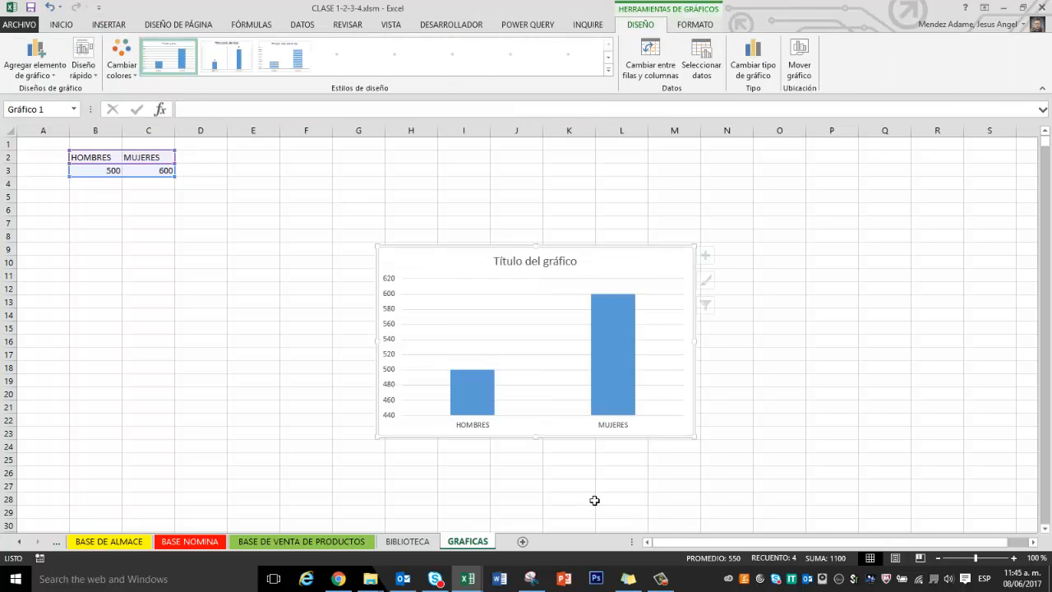
Step: Move the column chart directly below the data, starting at column B, and delete its chart title
mouse_move(441, 263)
mouse_down()
mouse_move(244, 176)
mouse_move(159, 204)
mouse_move(137, 198)
mouse_up()
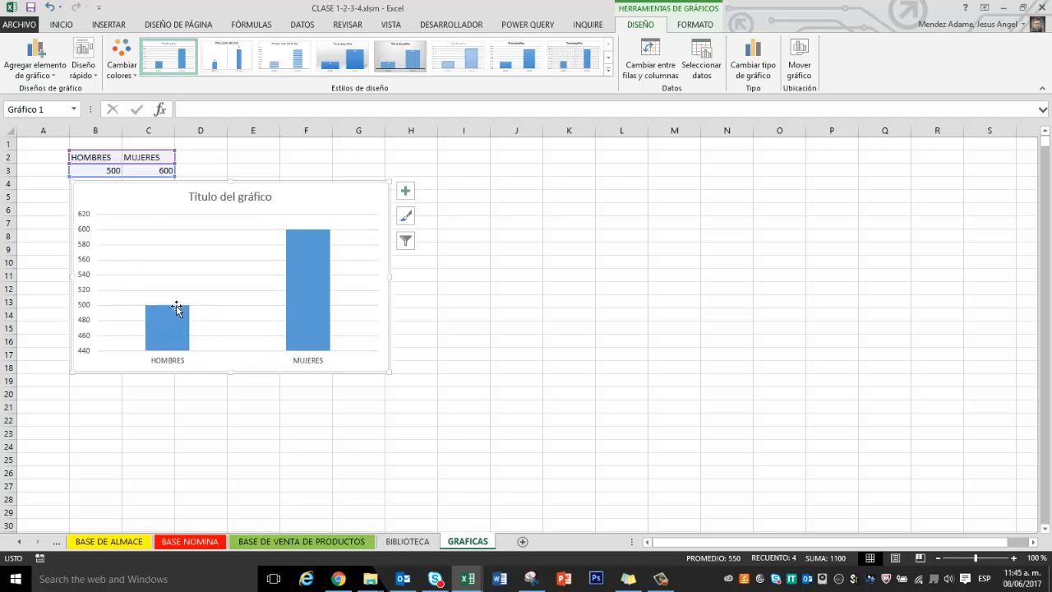
click(255, 203)
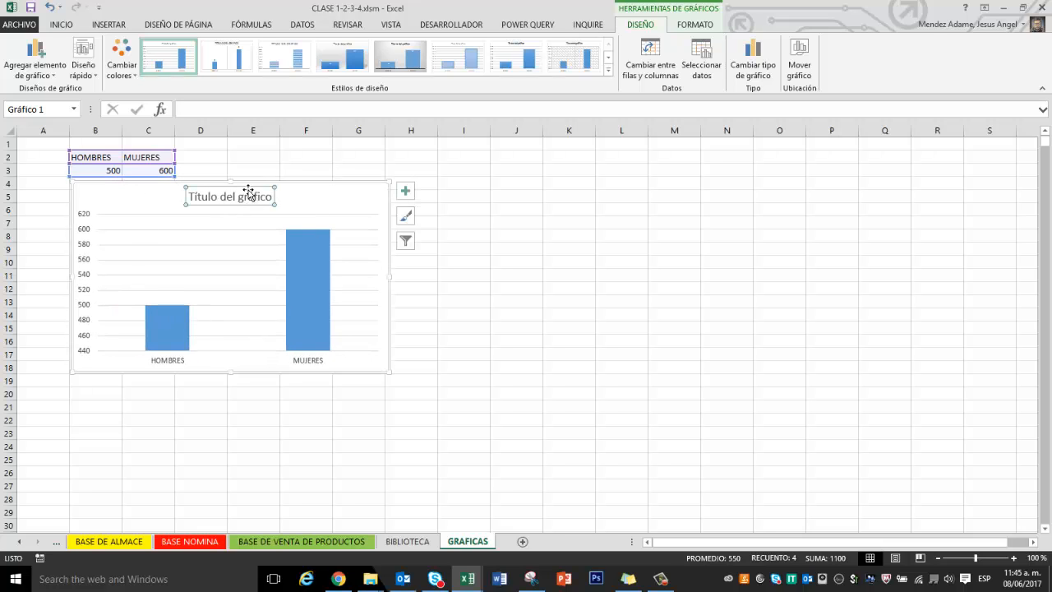
key(Delete)
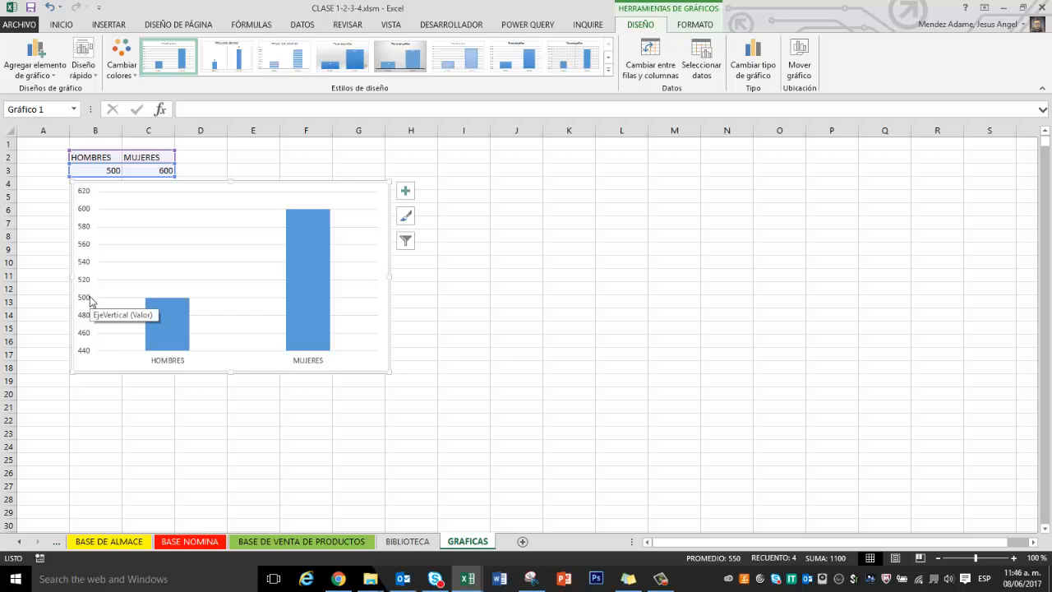
Step: Set the minimum bound of the chart's vertical axis to 0
right_click(85, 246)
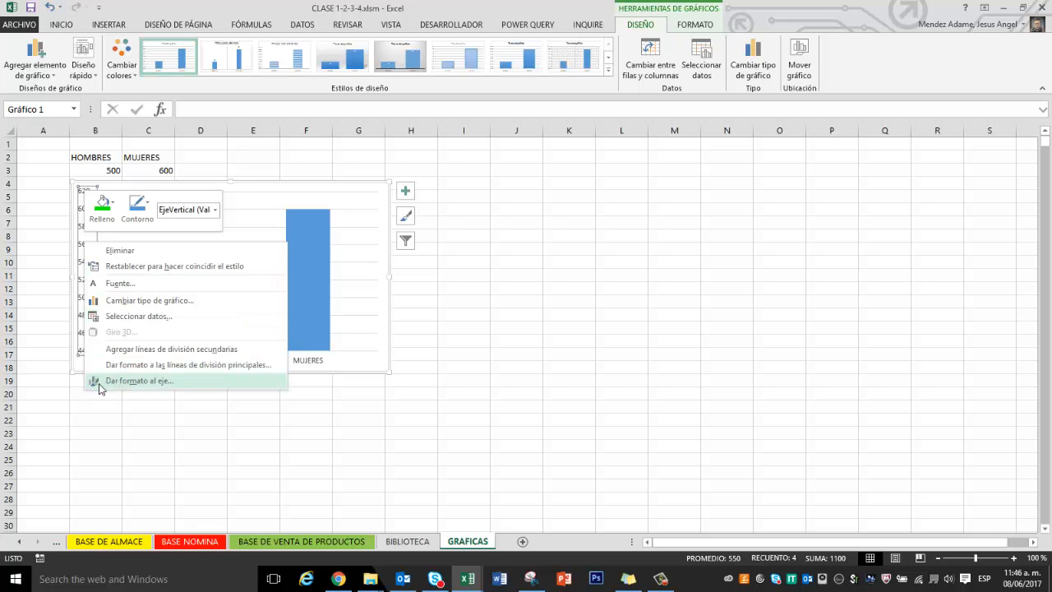
click(164, 381)
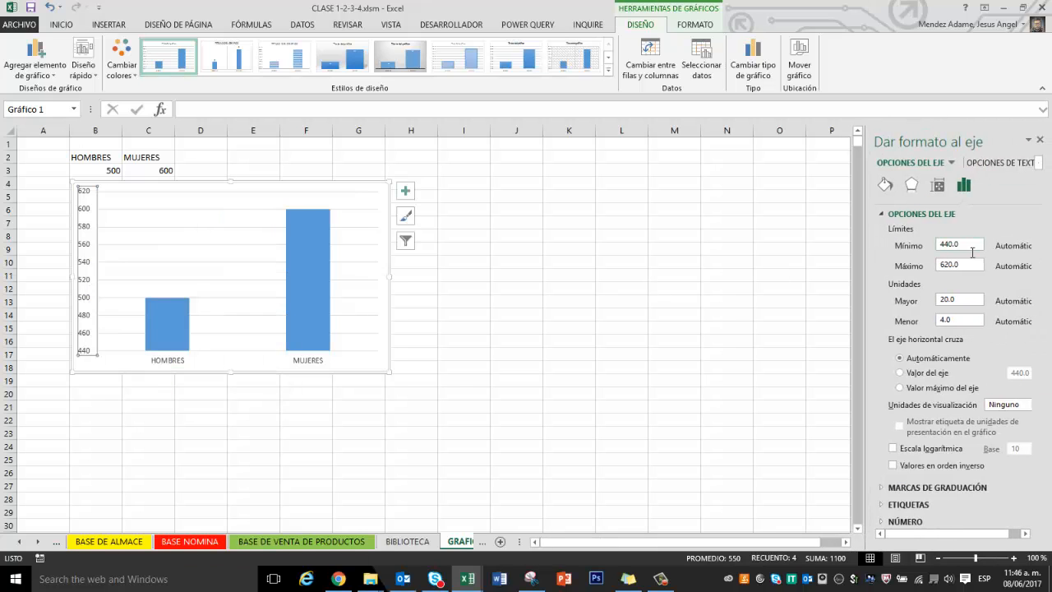
click(969, 245)
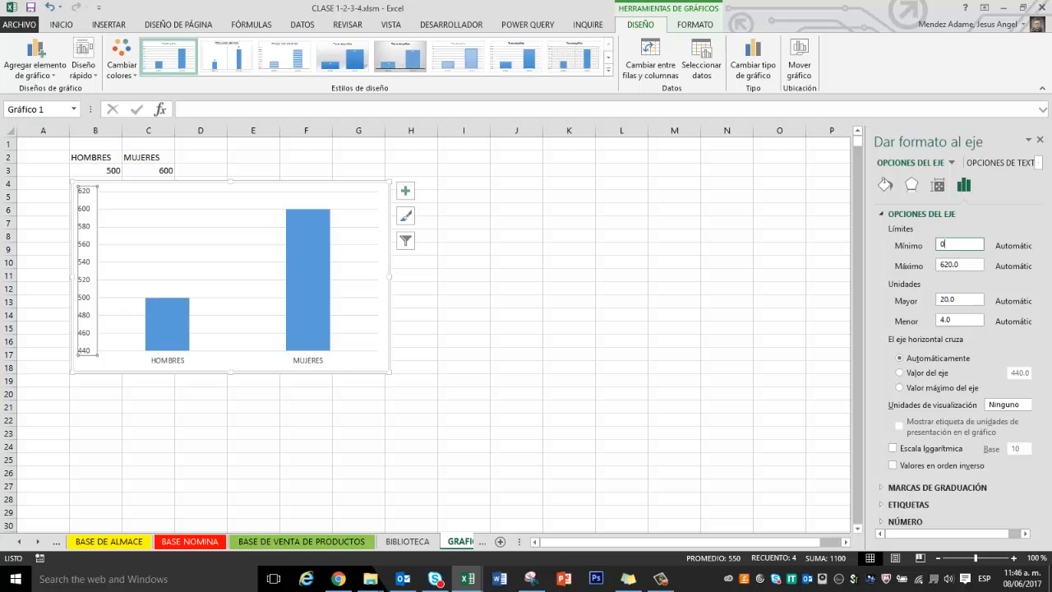
text(0)
key(Return)
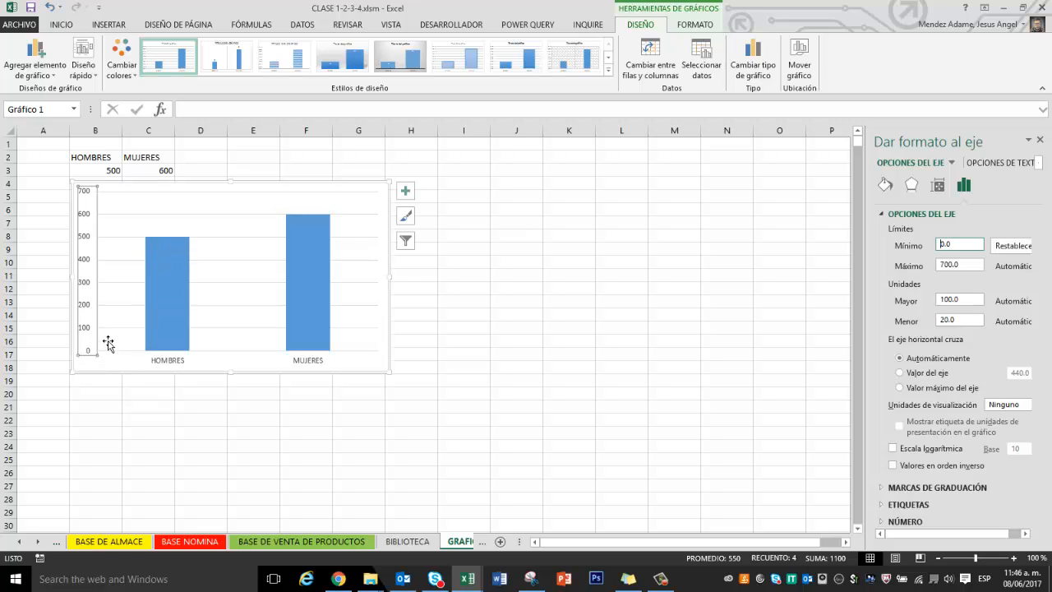
click(461, 250)
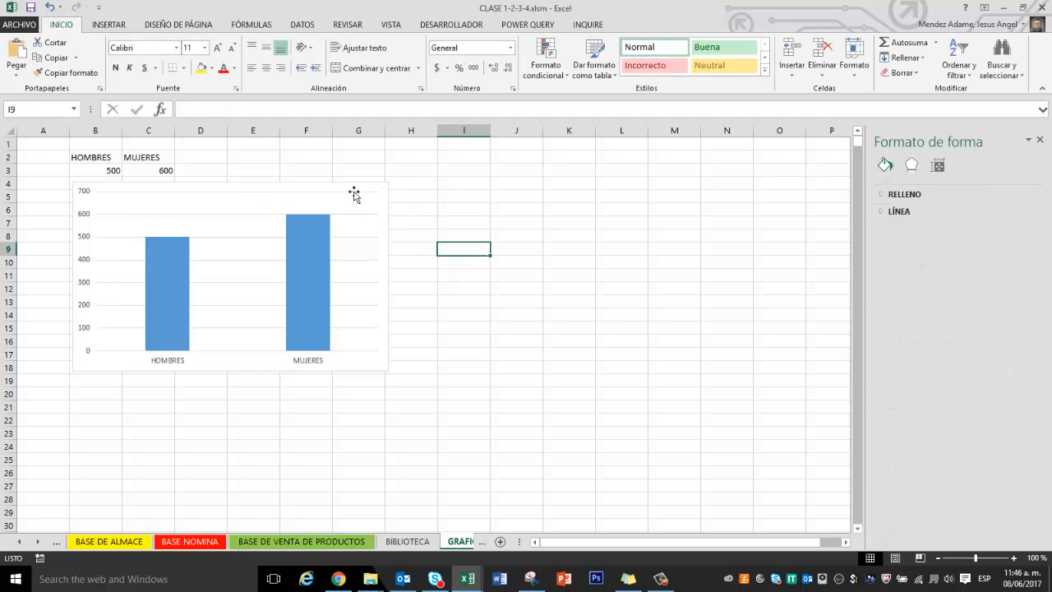
click(85, 192)
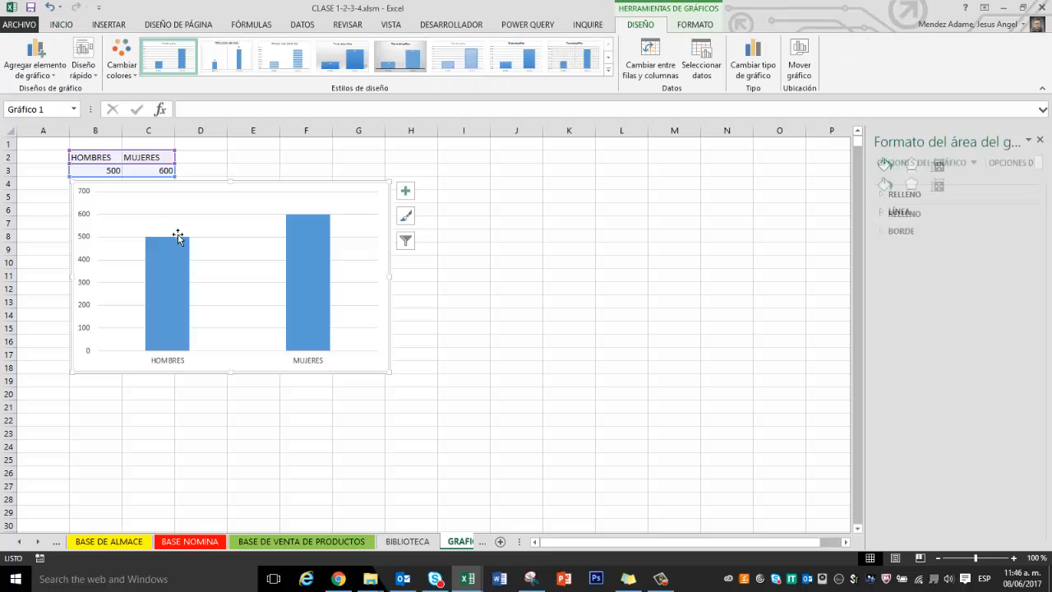
click(465, 278)
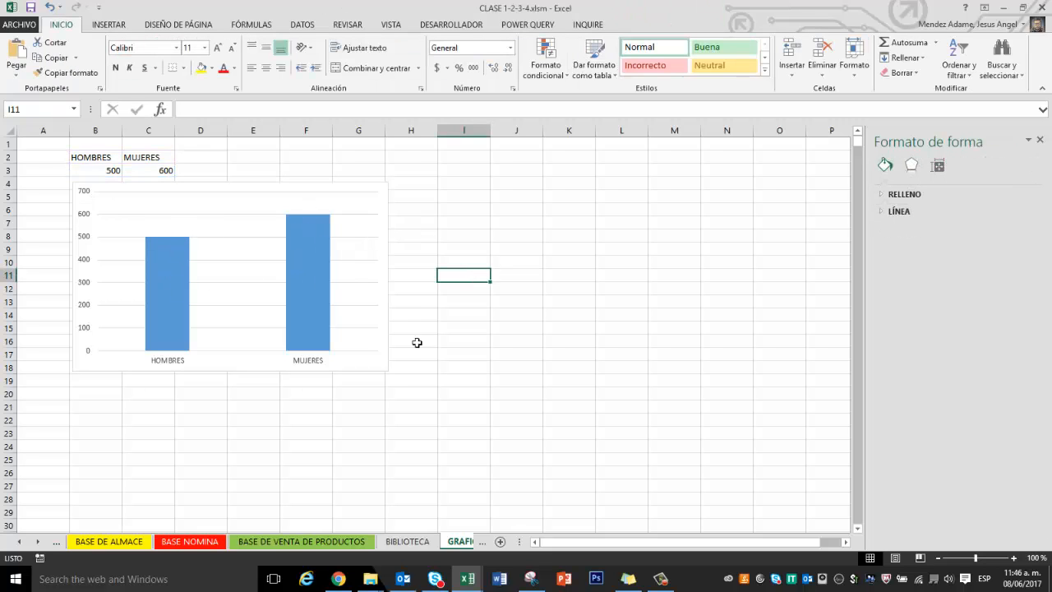
Step: Add data labels to the HOMBRES and MUJERES columns of the chart
click(387, 374)
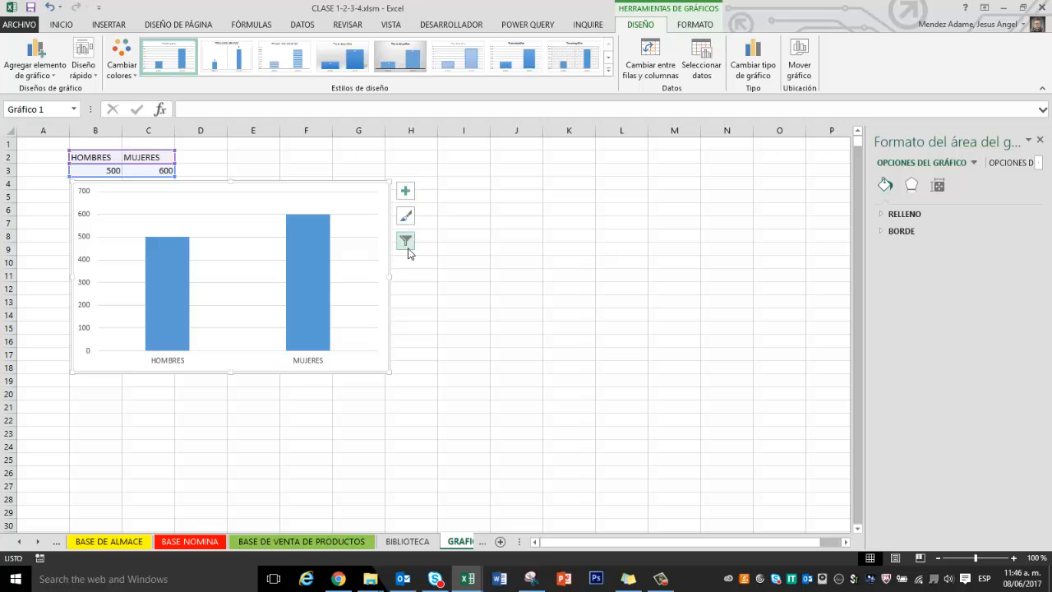
click(405, 189)
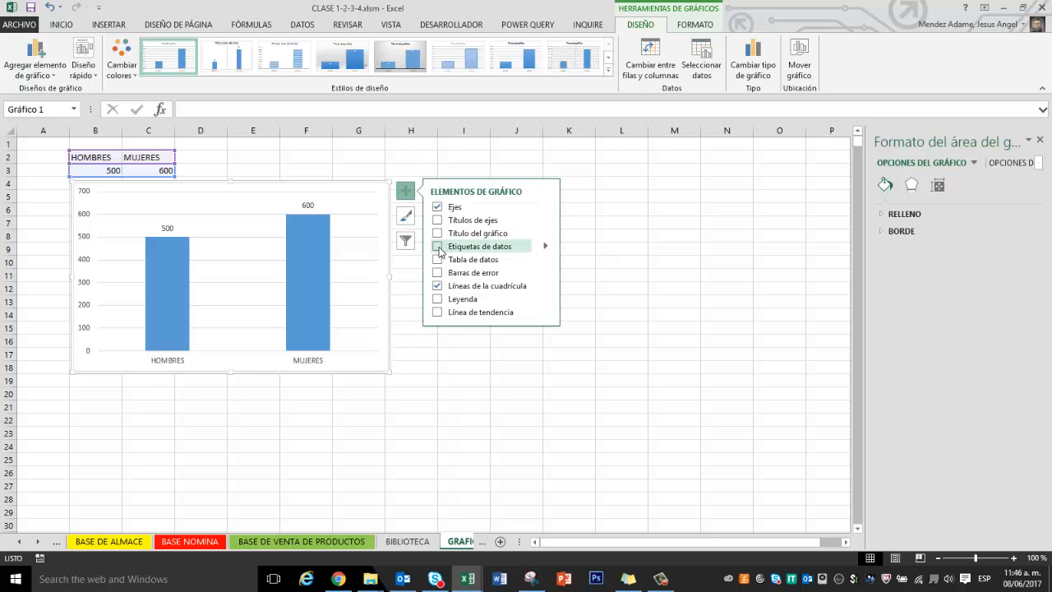
click(437, 247)
click(460, 366)
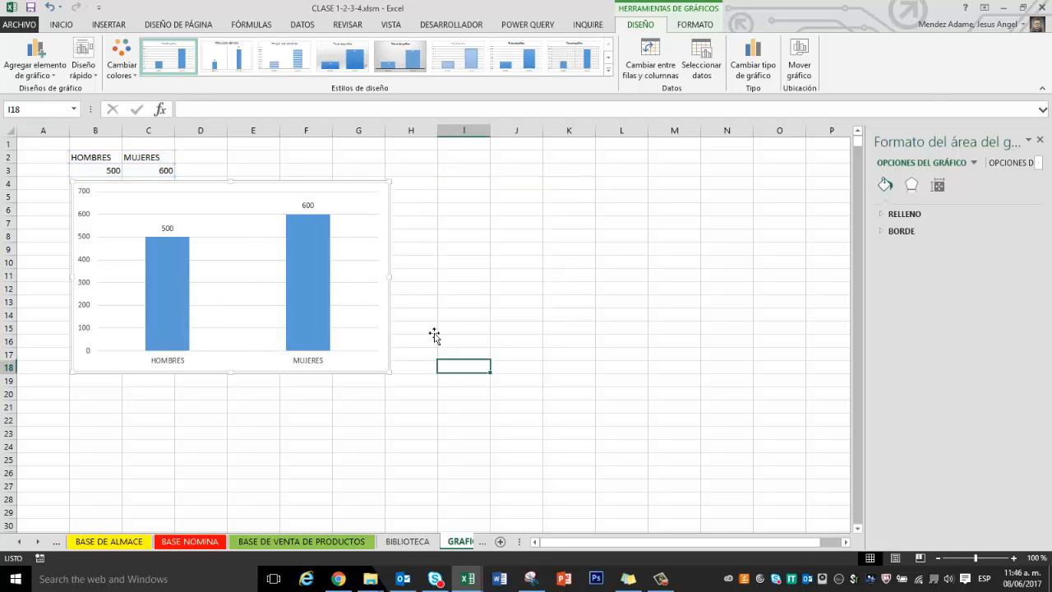
Step: Move the column chart sideways so it spans about columns E to J, freeing the space below the data
right_click(206, 192)
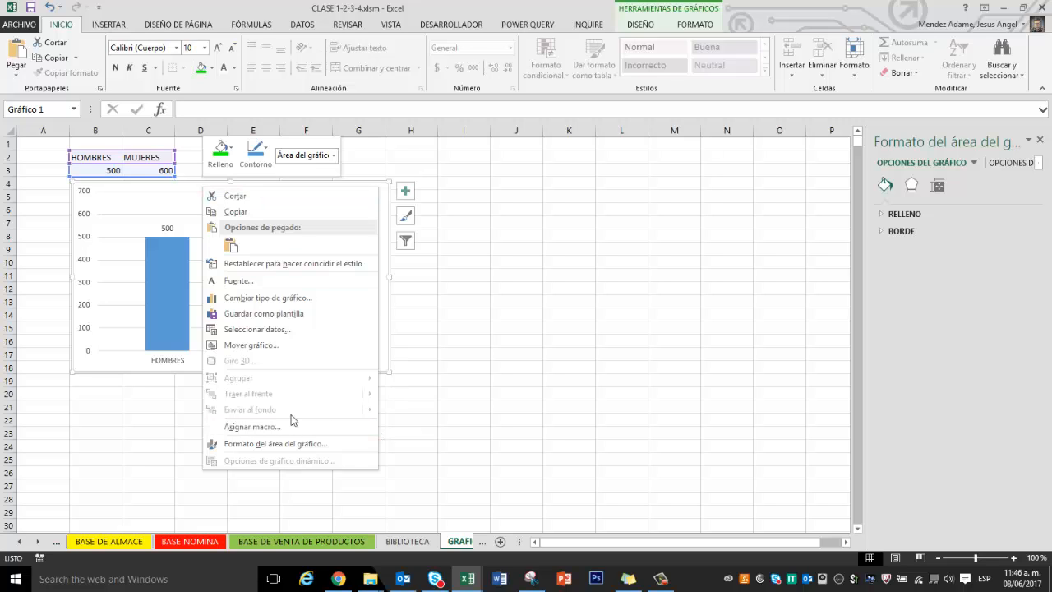
key(Escape)
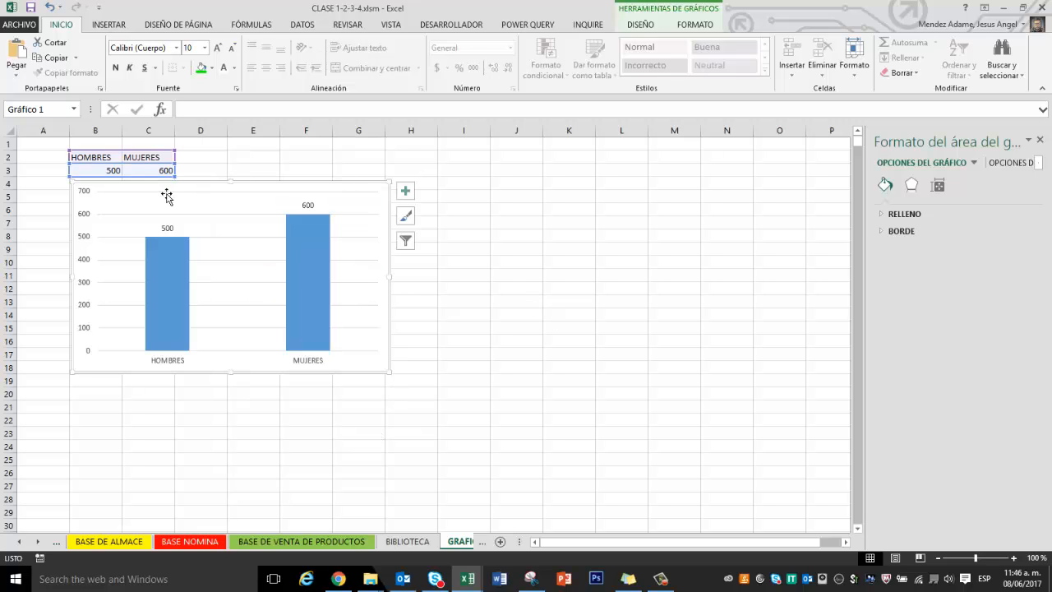
drag(390, 376, 550, 373)
click(152, 238)
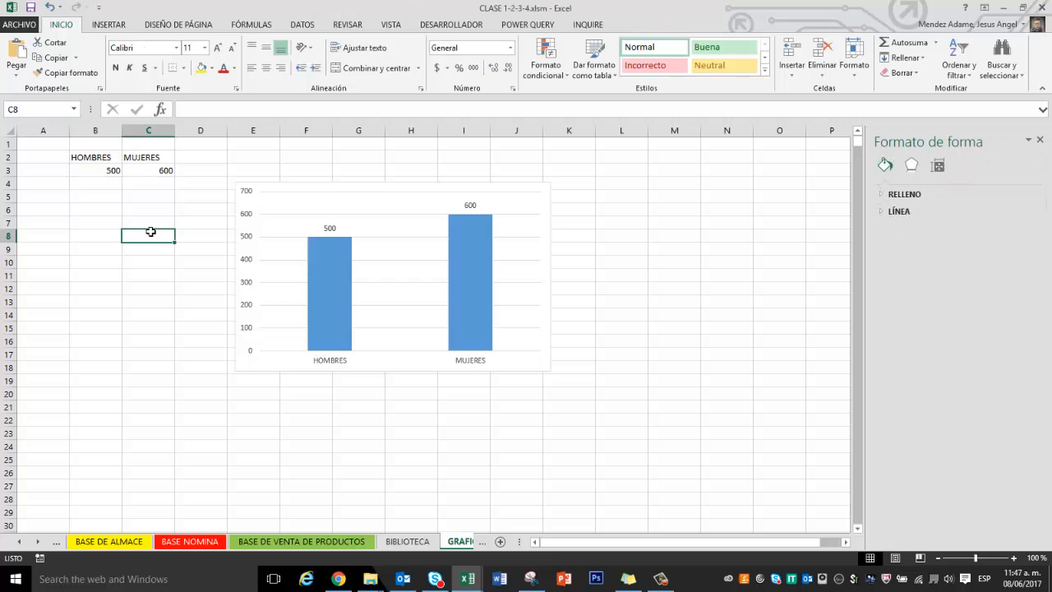
Step: Insert a 2D pie chart from the HOMBRES and MUJERES data in B2:C3
drag(92, 158, 150, 174)
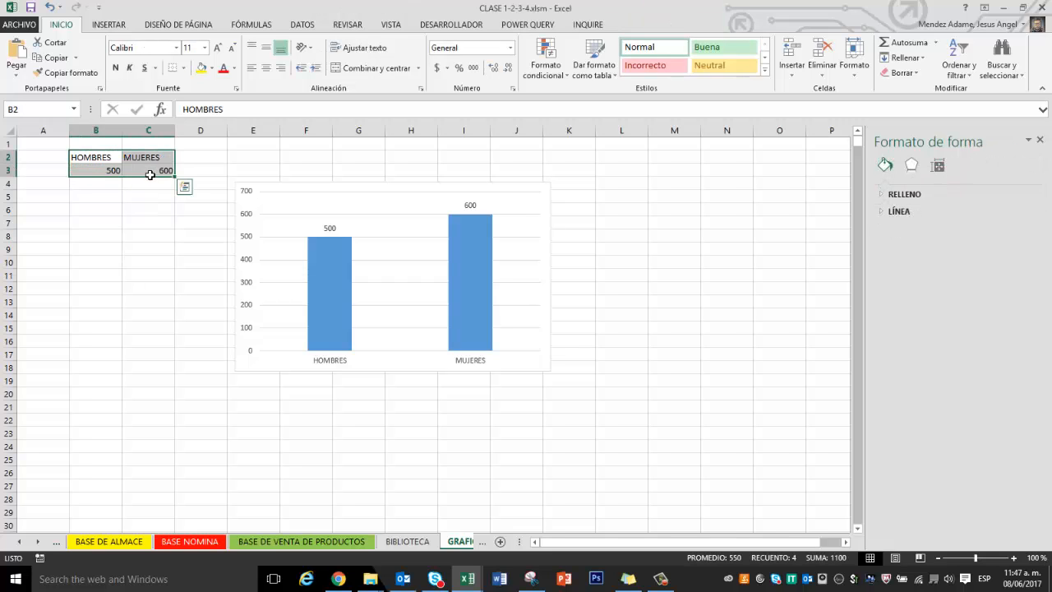
click(109, 25)
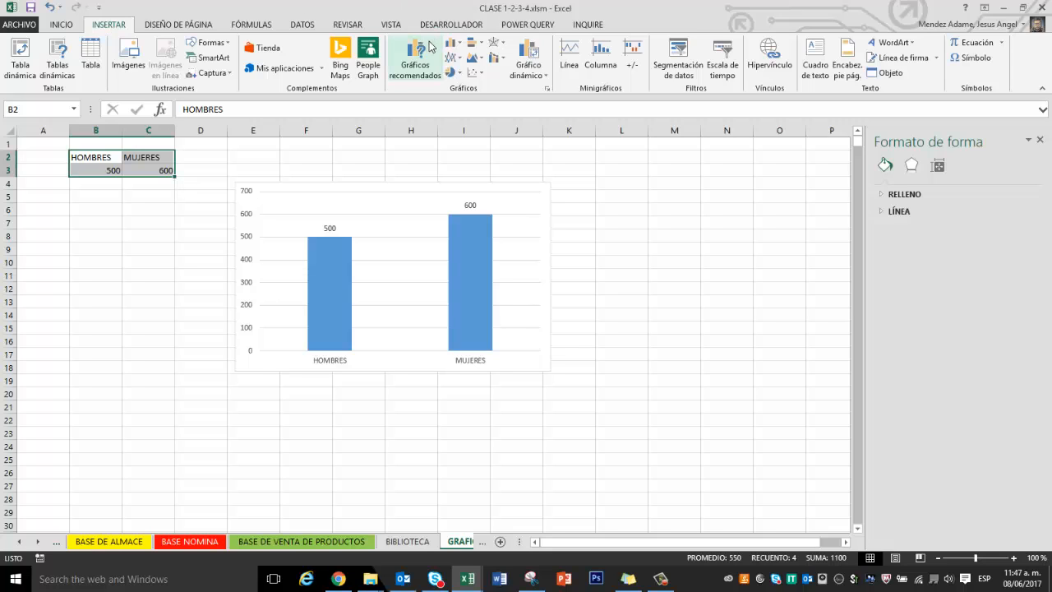
click(454, 72)
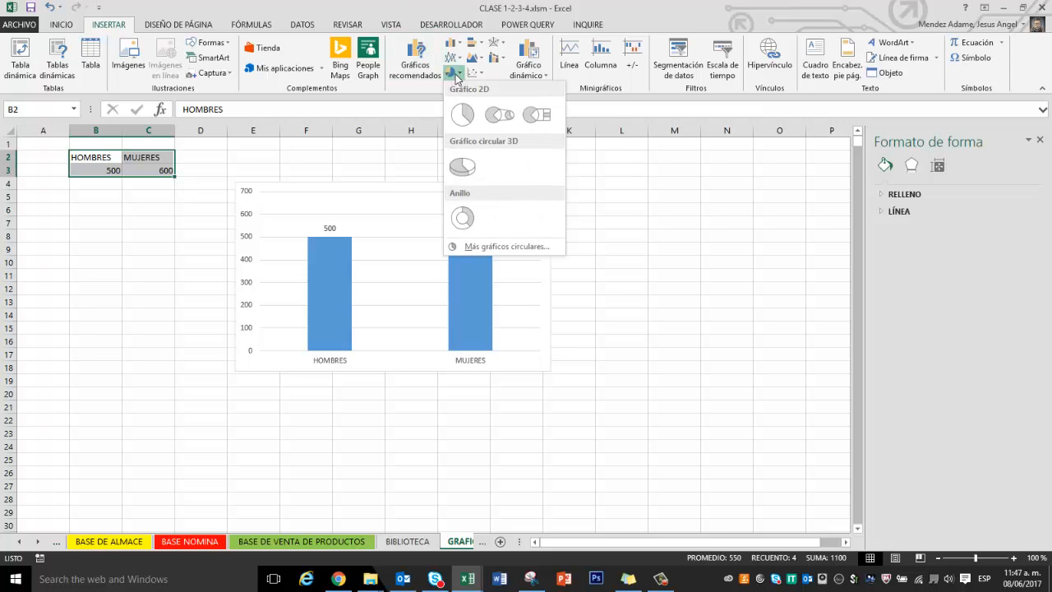
click(460, 117)
Step: Fit the pie chart below the data across columns B to D, beside the column chart, and delete its title
drag(573, 260, 363, 204)
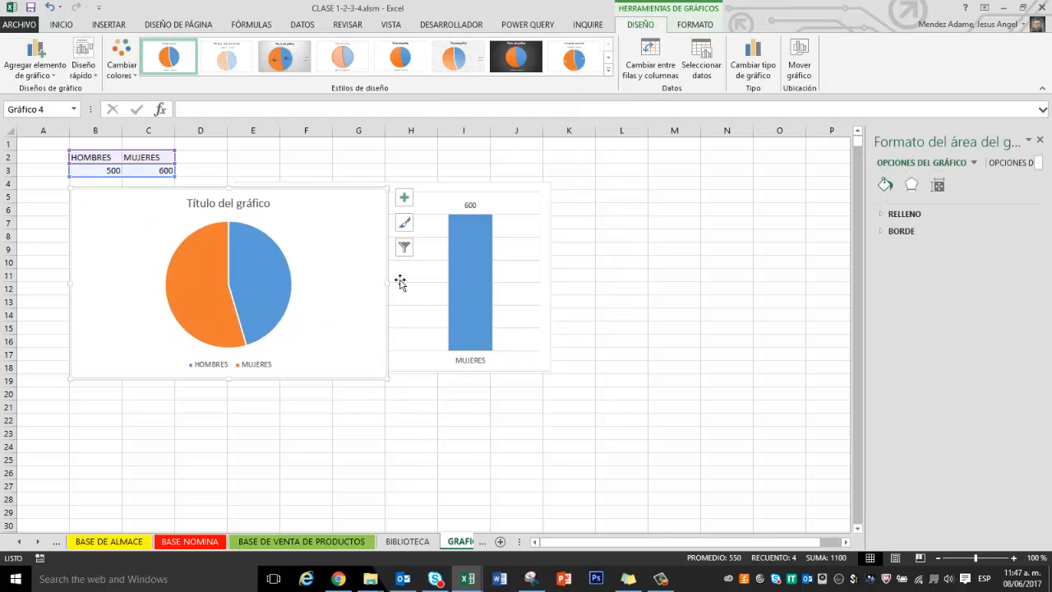
drag(387, 285, 230, 285)
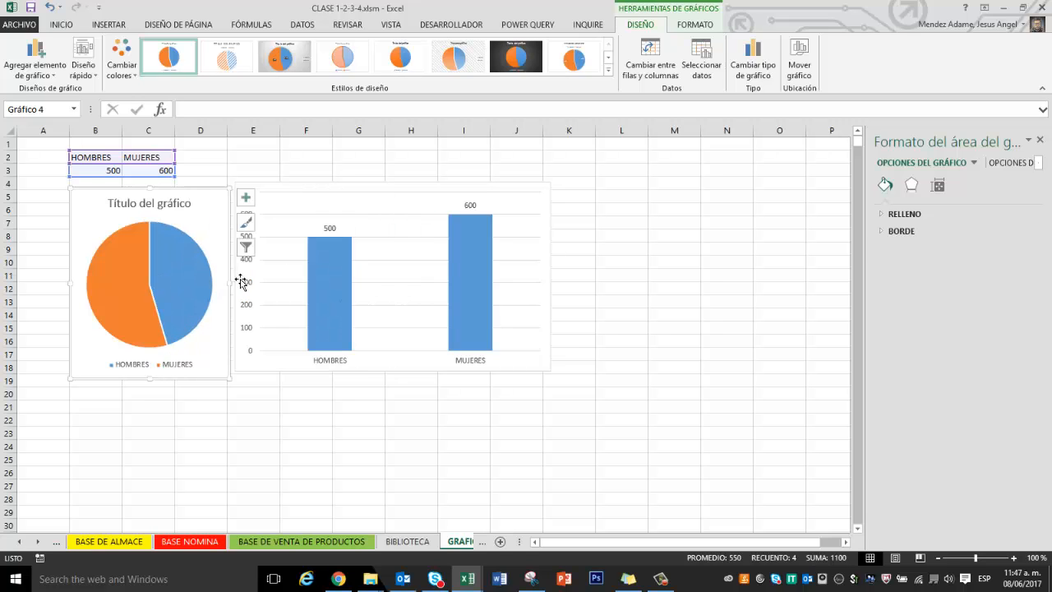
click(178, 206)
key(Delete)
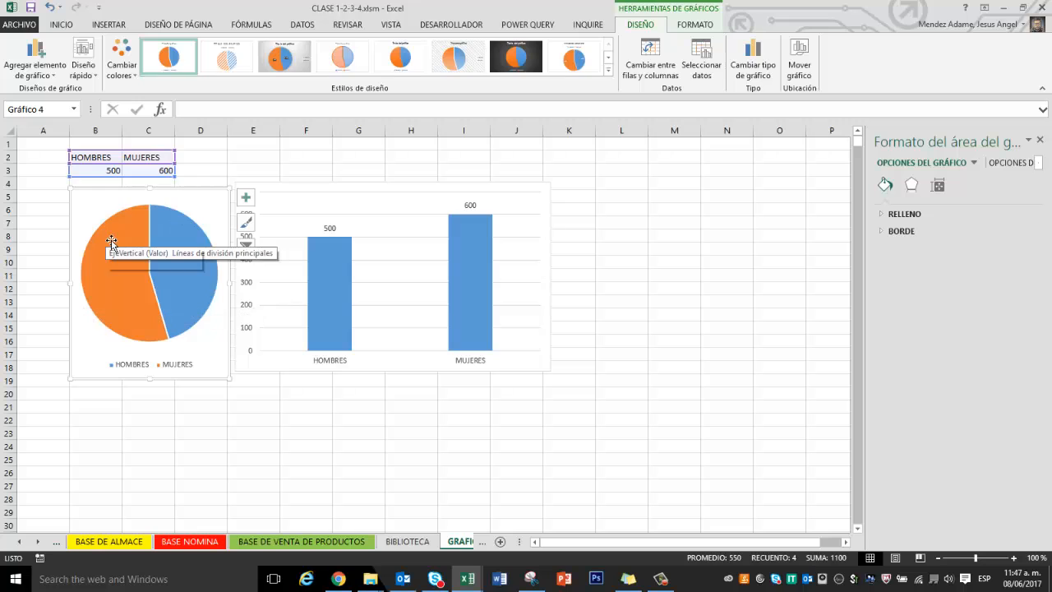
Step: Apply the pie chart style with a light gray background, percentage labels on the slices and a legend below
mouse_move(112, 242)
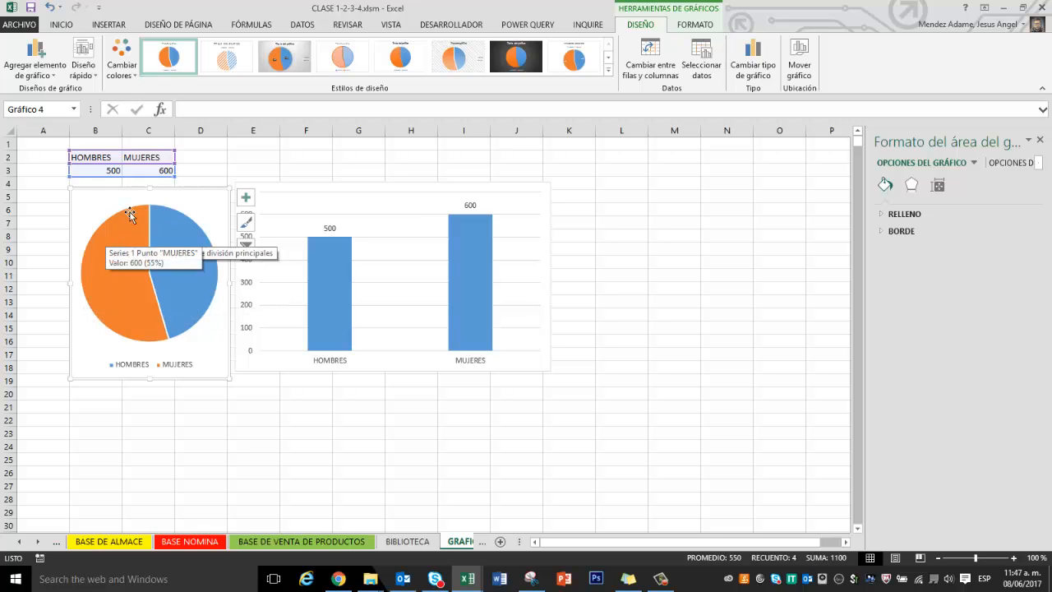
click(244, 224)
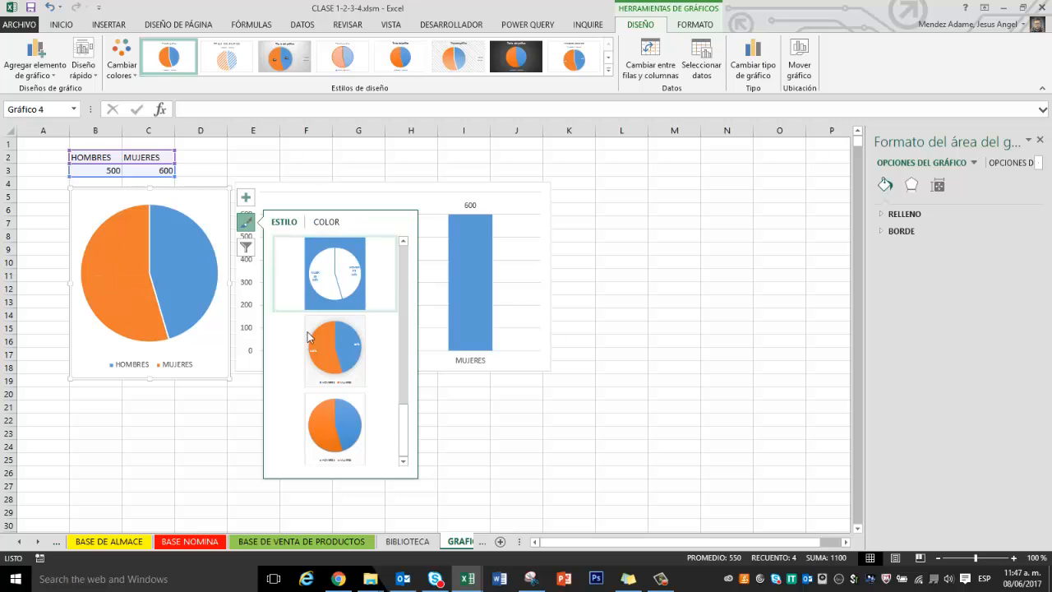
click(335, 348)
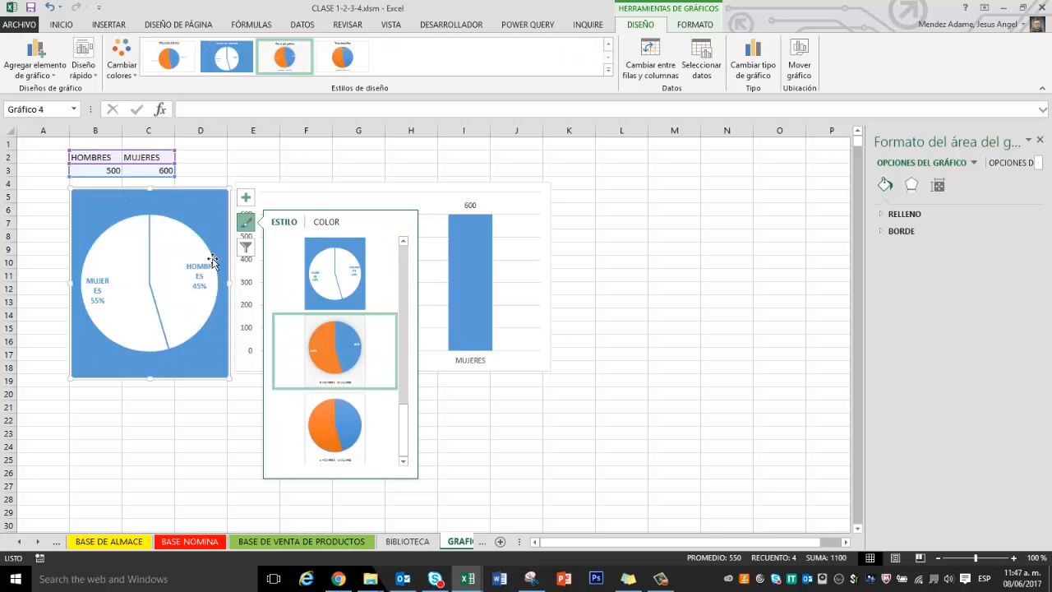
click(115, 446)
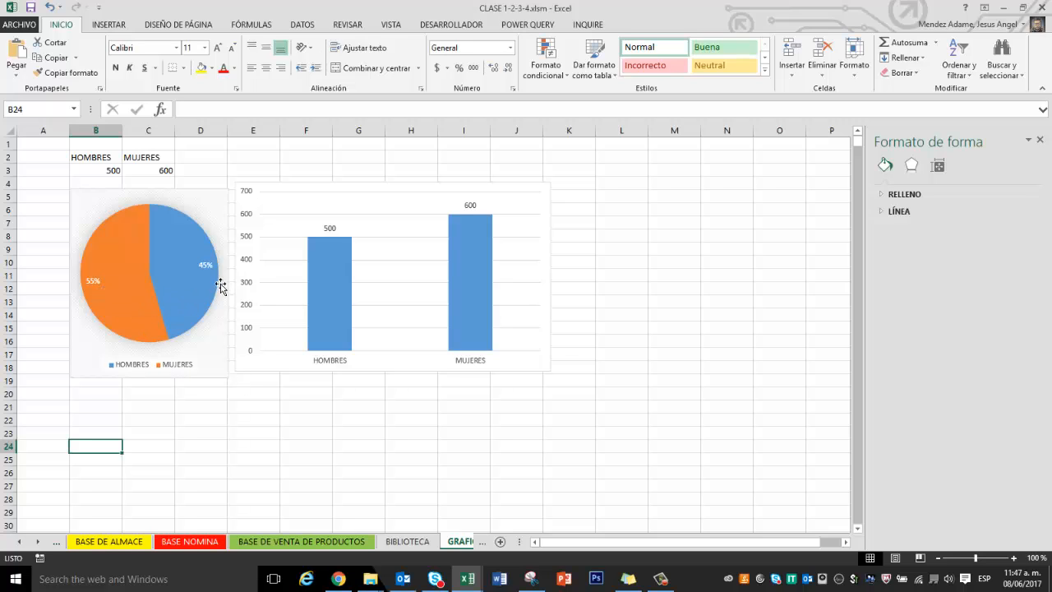
Step: Pull the HOMBRES and MUJERES slices of the pie chart apart and join them again into a full pie
click(140, 293)
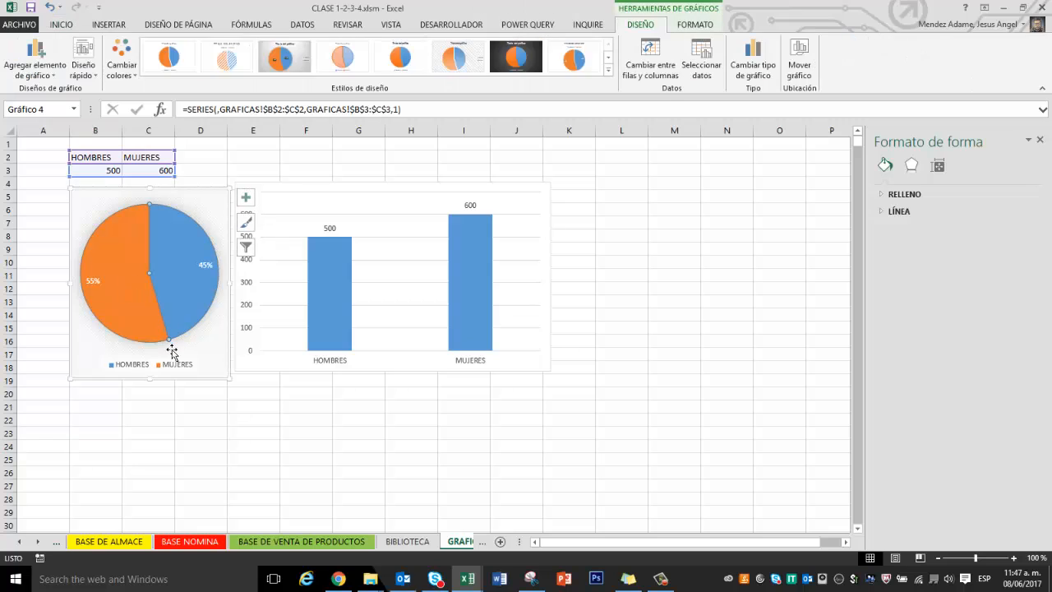
drag(131, 296, 128, 296)
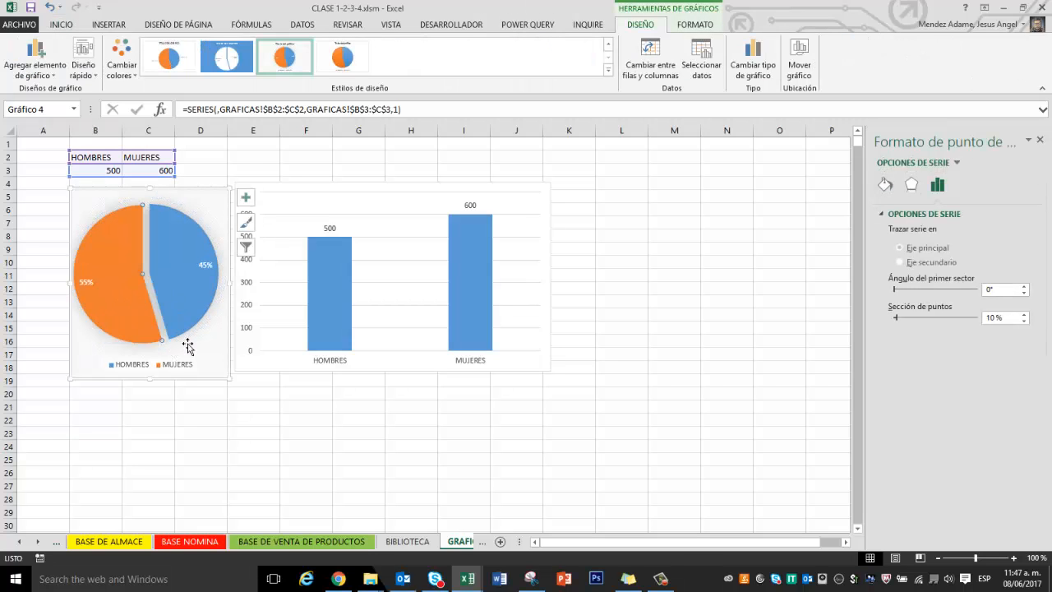
click(200, 446)
drag(183, 276, 202, 273)
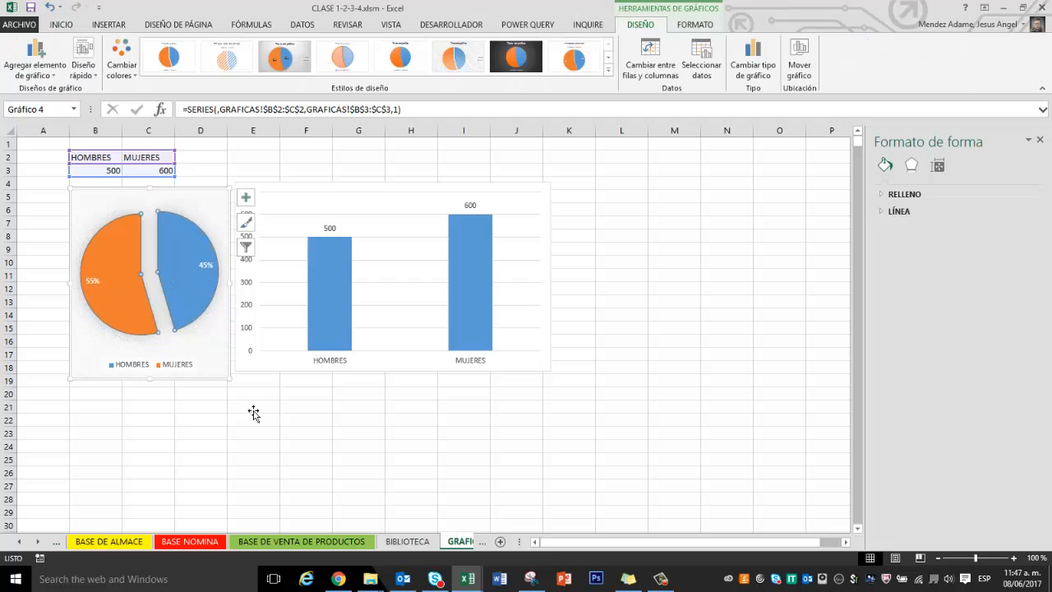
click(189, 255)
drag(187, 255, 115, 257)
click(230, 439)
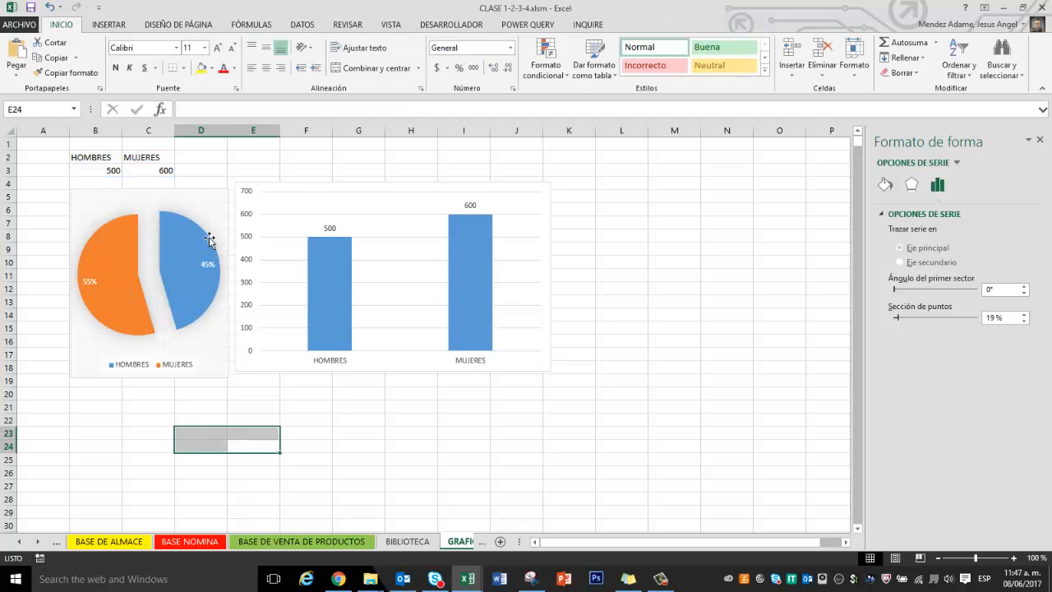
drag(202, 268, 148, 277)
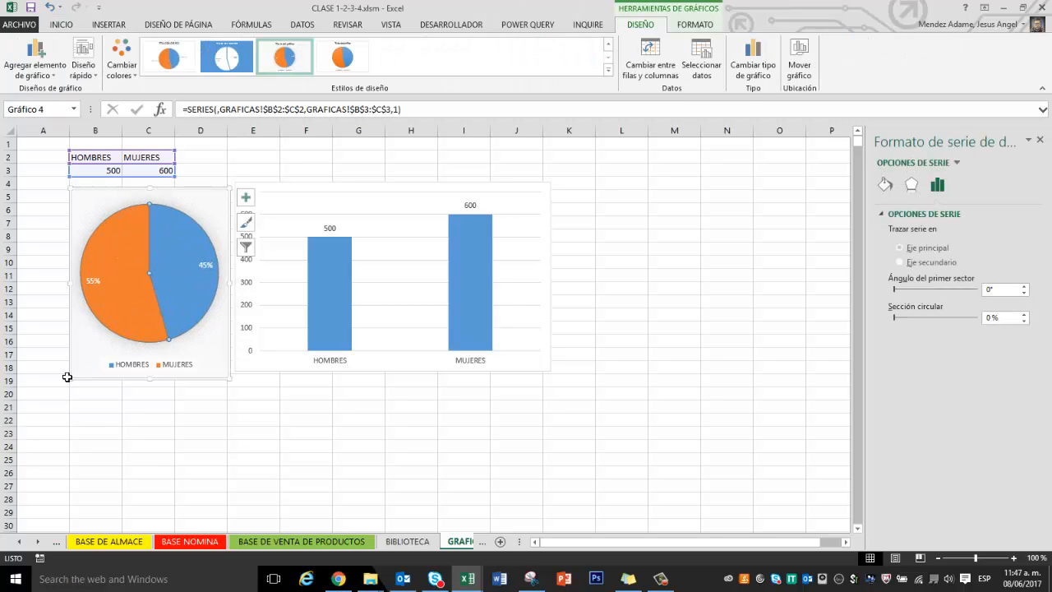
click(128, 447)
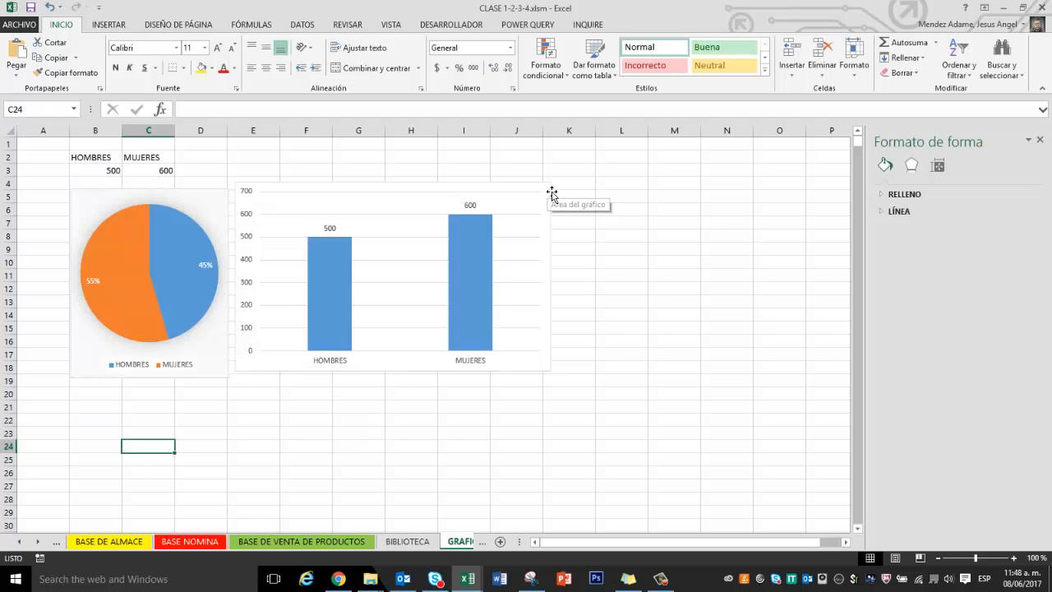
Step: Align the column chart with the top of the pie chart and close the formatting pane
drag(504, 221, 545, 194)
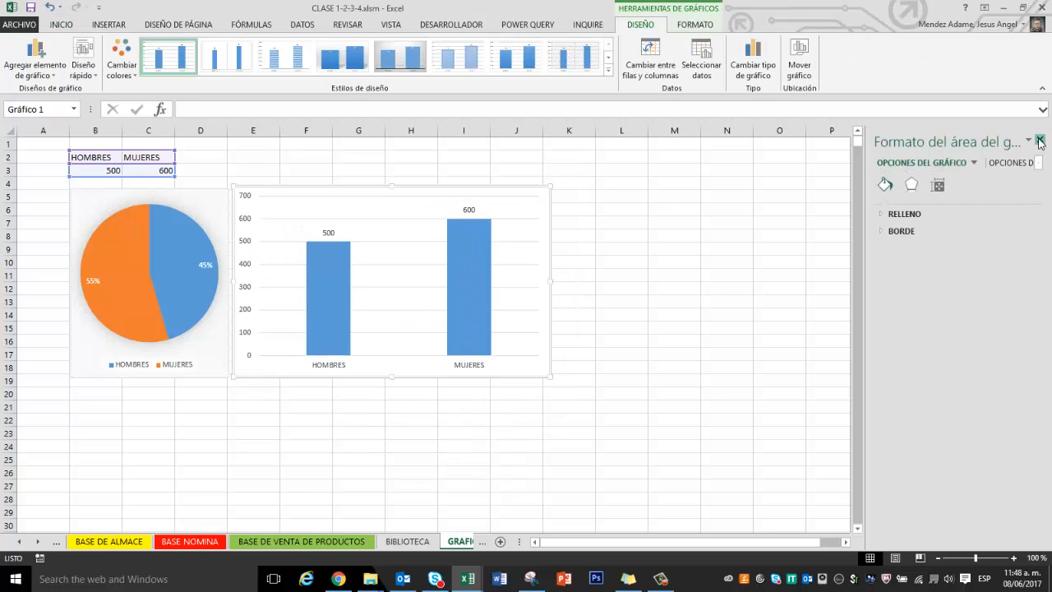
click(1040, 141)
click(625, 203)
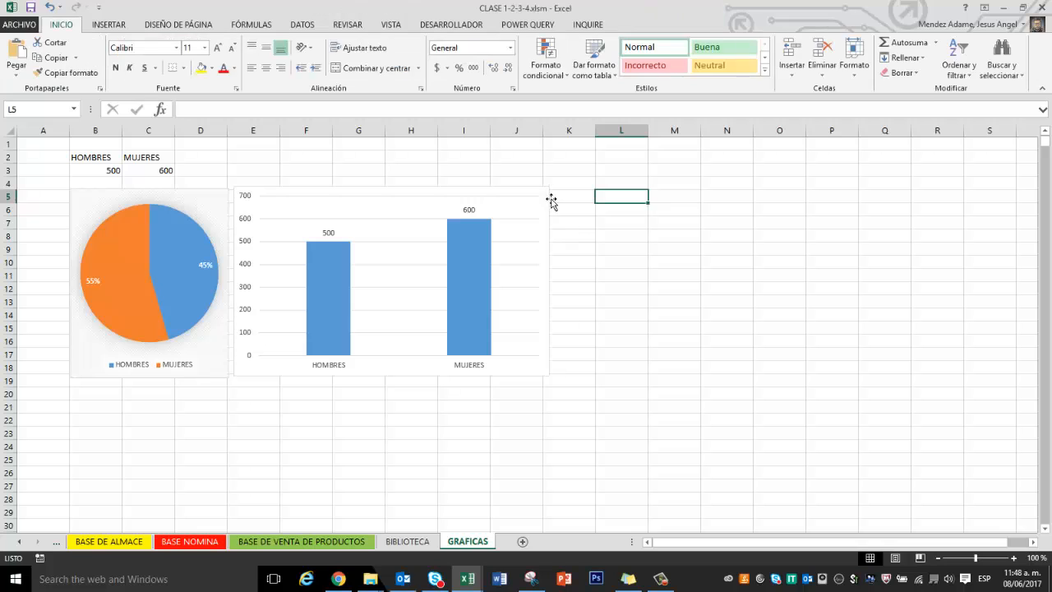
Step: Narrow the column chart so it ends in column I, and select the two counts in B3:C3
click(544, 288)
drag(559, 282, 488, 287)
click(224, 156)
drag(107, 171, 156, 170)
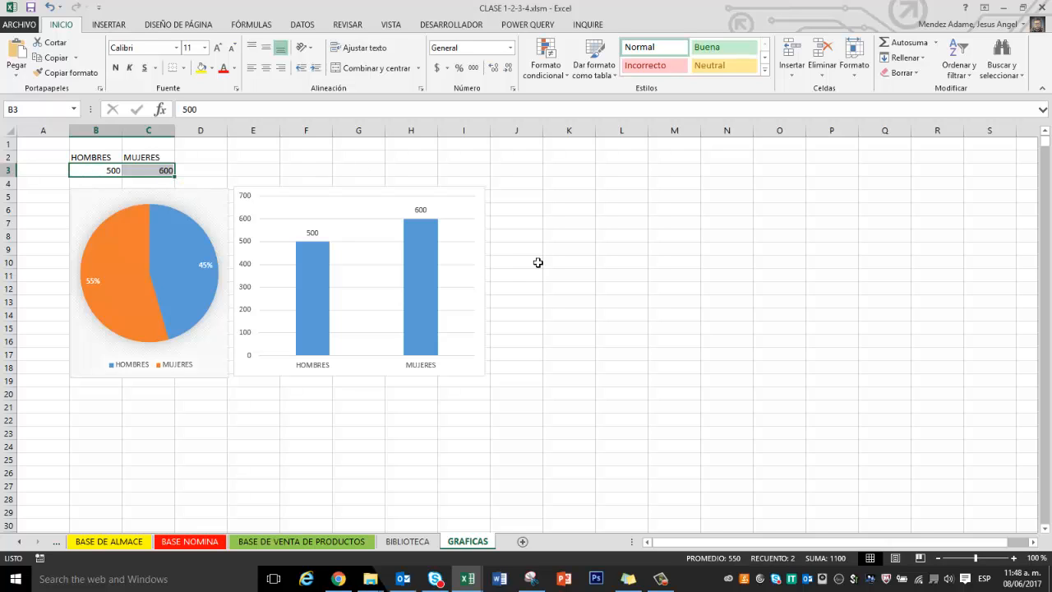
Step: Enter the headers ID, NOMBRE and H/M in cells L6 to N6
click(617, 213)
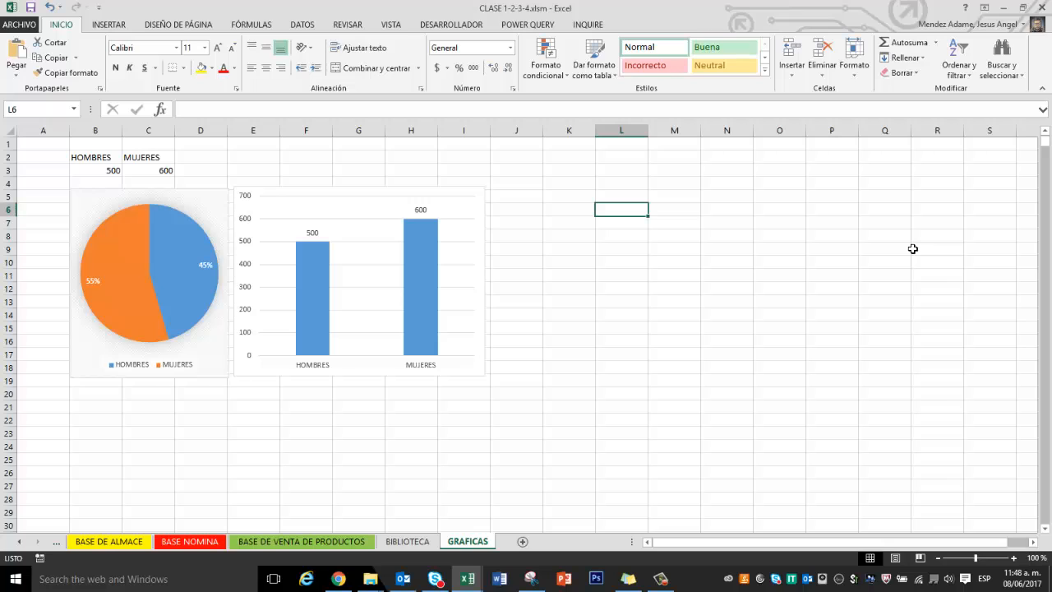
text(ID)
key(Tab)
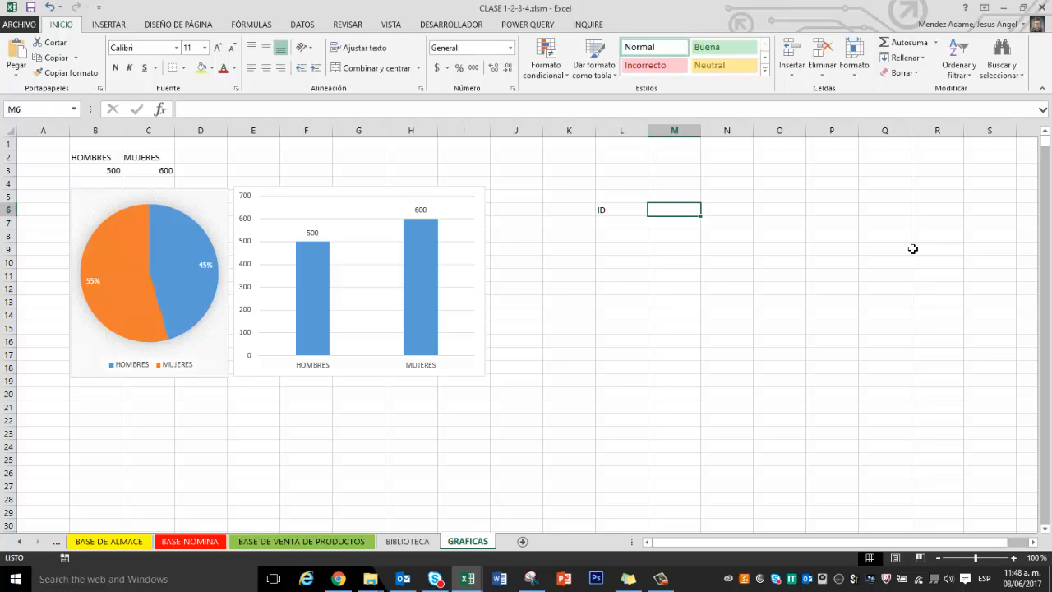
text(NOMBRE)
key(Tab)
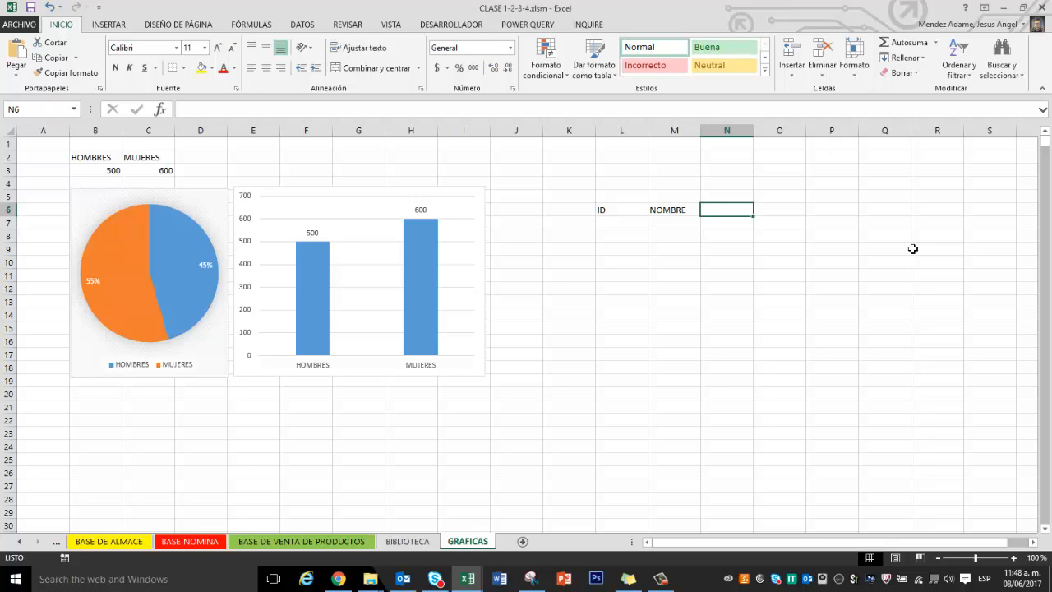
text(H/M)
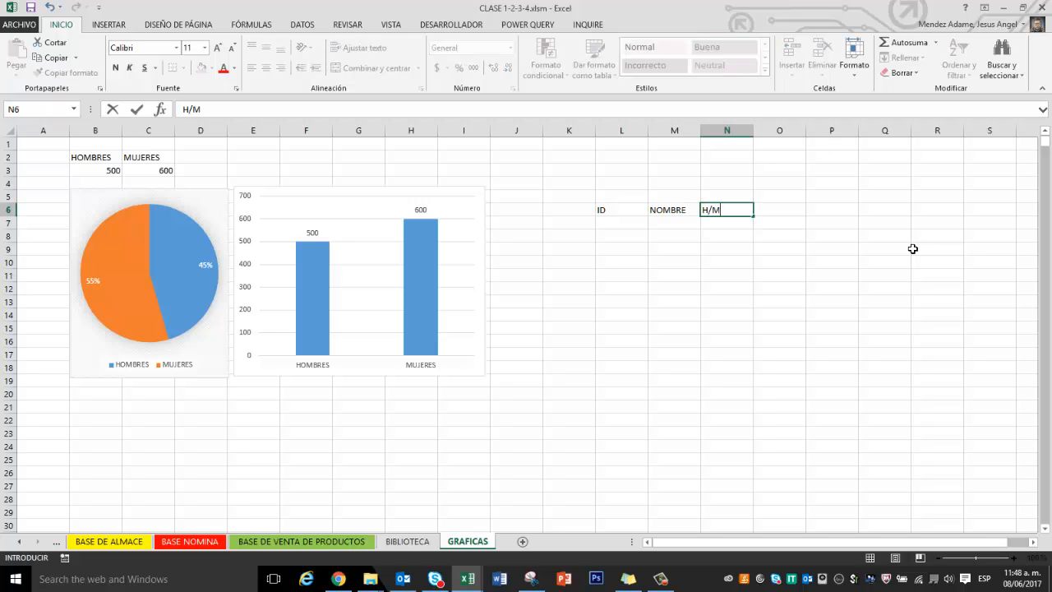
key(Return)
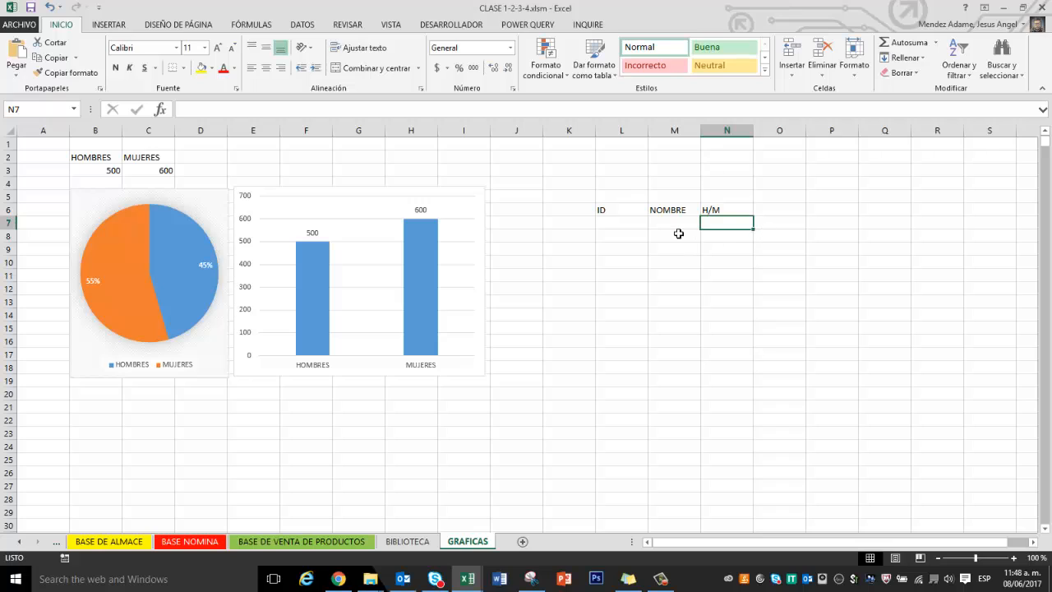
Step: Fill the first record below the headers with ID 1, NOMBRE A and H/M H
click(623, 226)
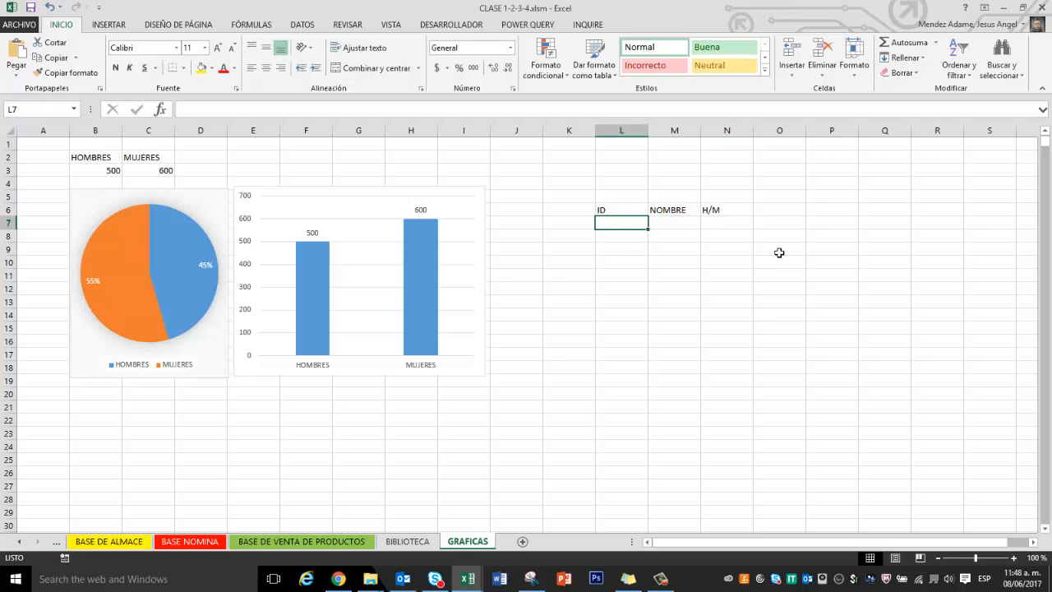
text(1)
key(Tab)
text(A)
key(Tab)
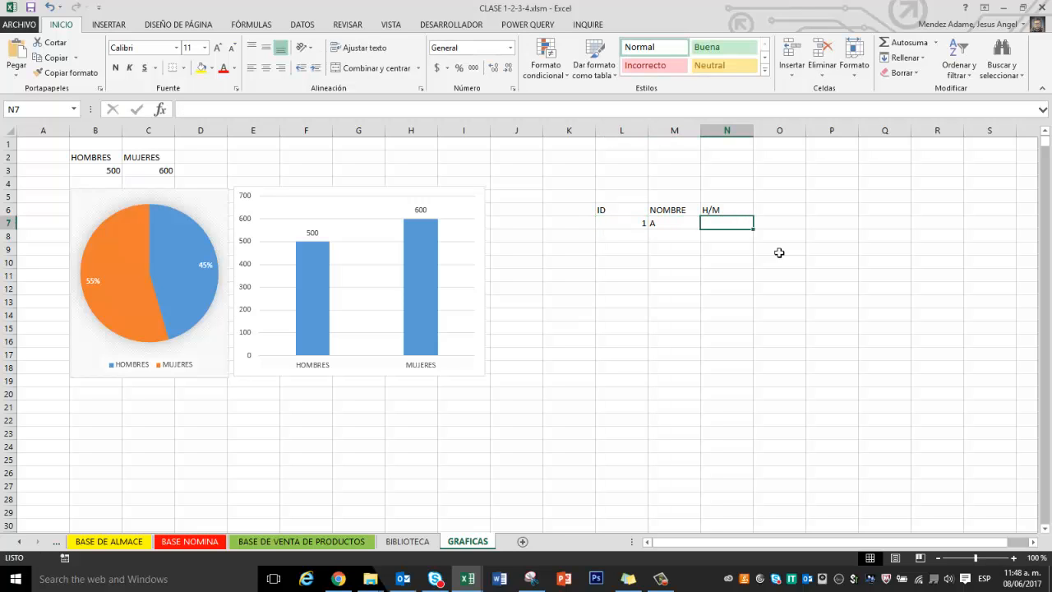
text(H)
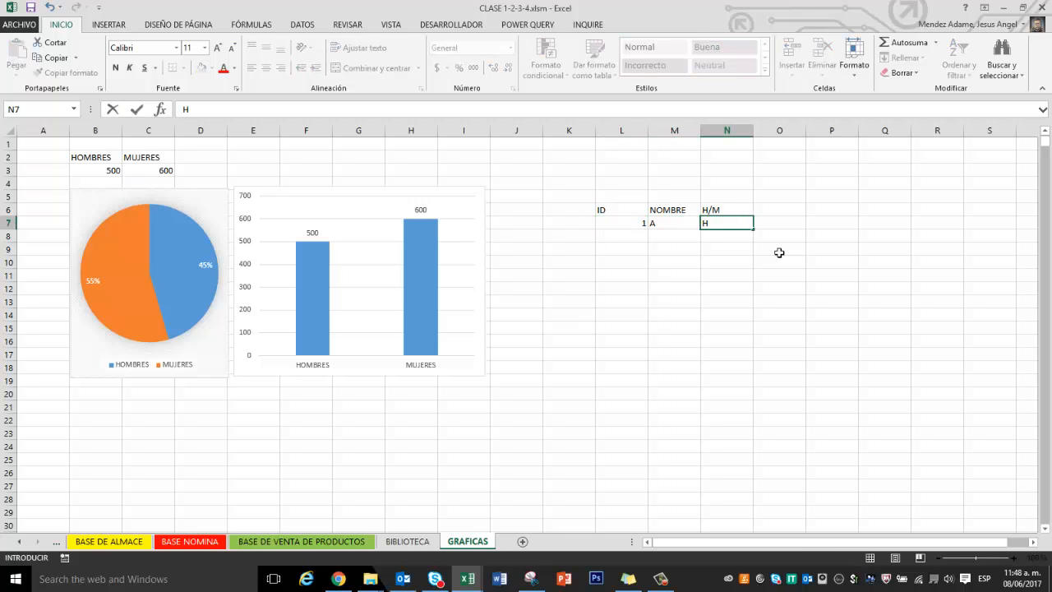
key(Return)
Step: Format the range L6:N7 as a table with headers, using a Medium style with a dark blue header and gray banding
key(Up)
key(Left)
key(Left)
key(Up)
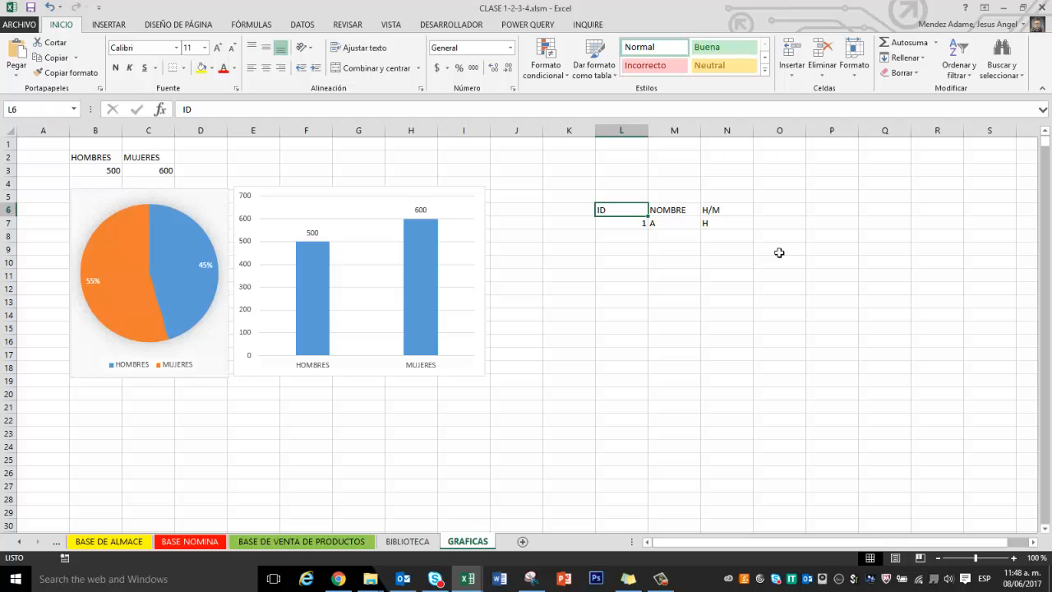
key(shift+Right)
key(shift+Right)
key(shift+Down)
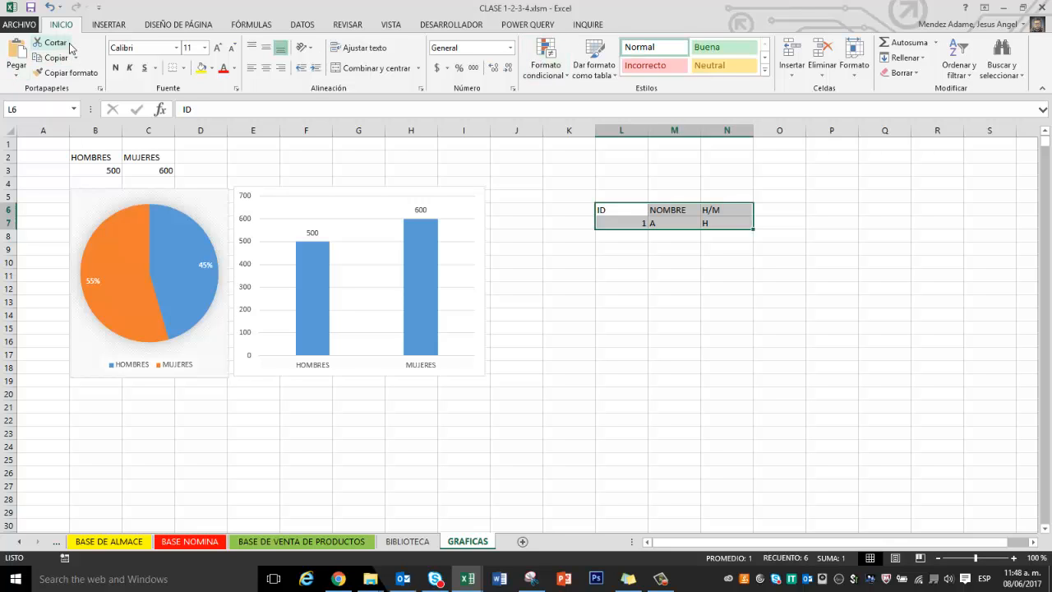
click(593, 64)
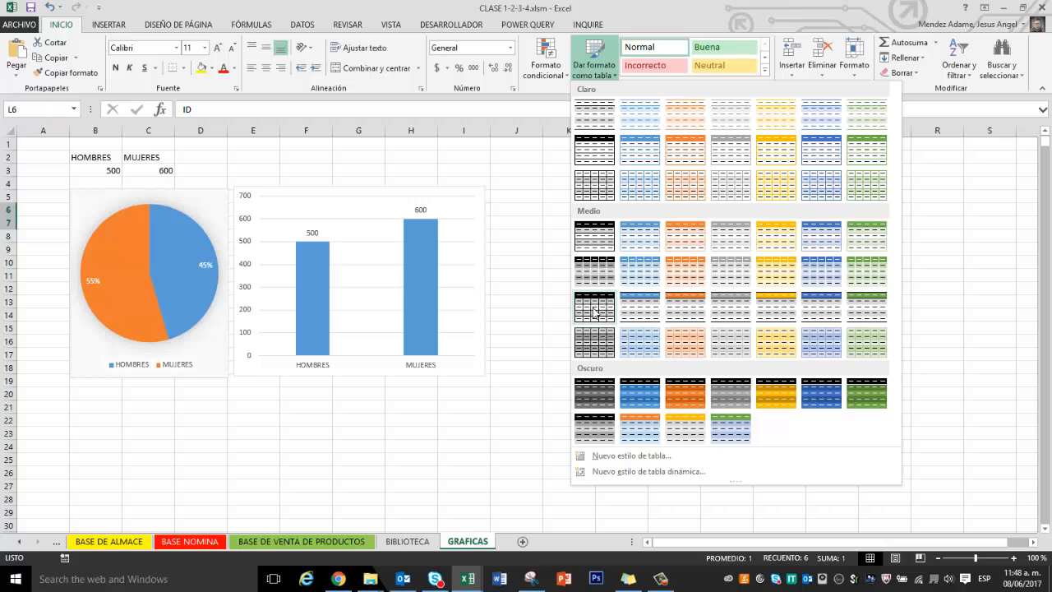
click(822, 307)
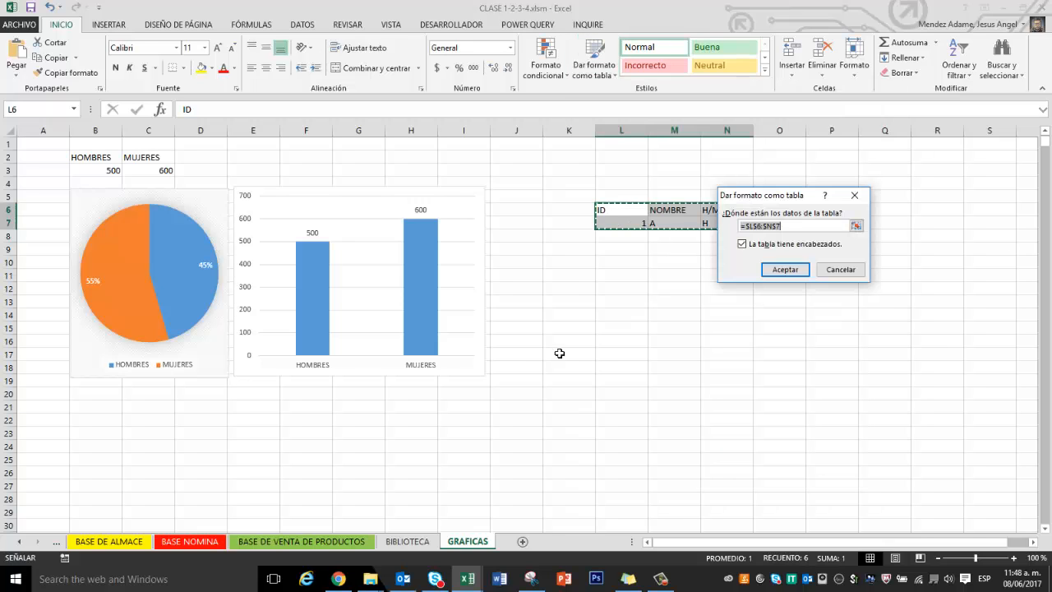
click(791, 272)
click(670, 289)
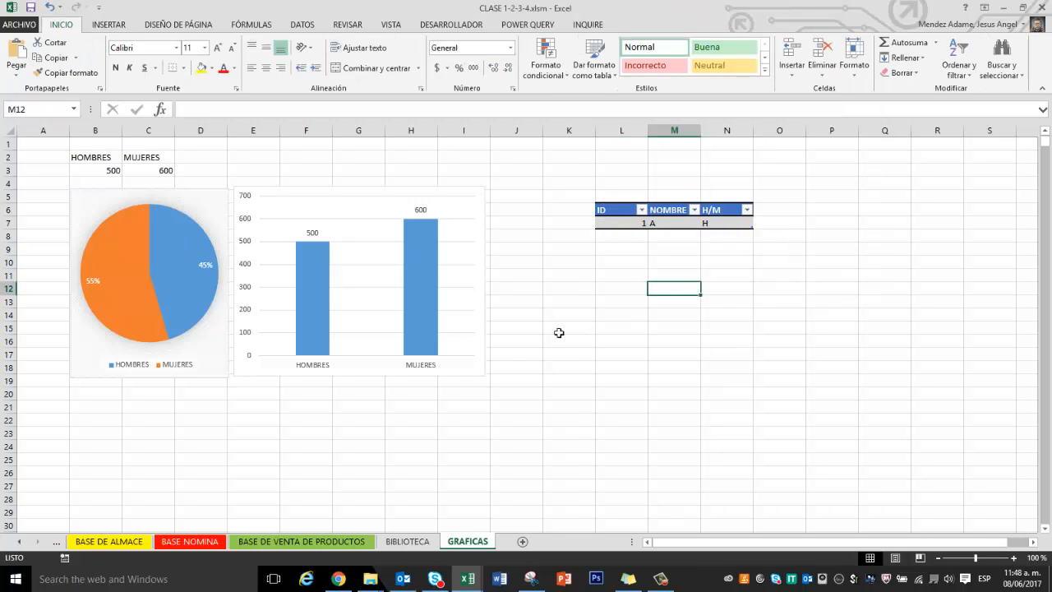
Step: Add a second row to the table by entering ID 2 in L8
click(629, 233)
text(2)
key(Return)
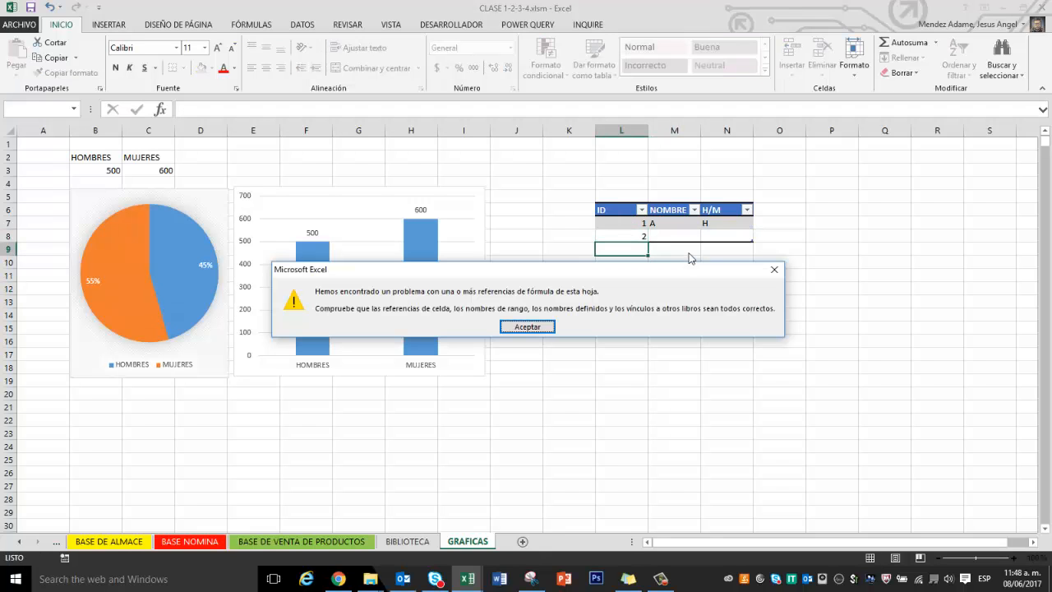
click(527, 327)
drag(633, 224, 644, 234)
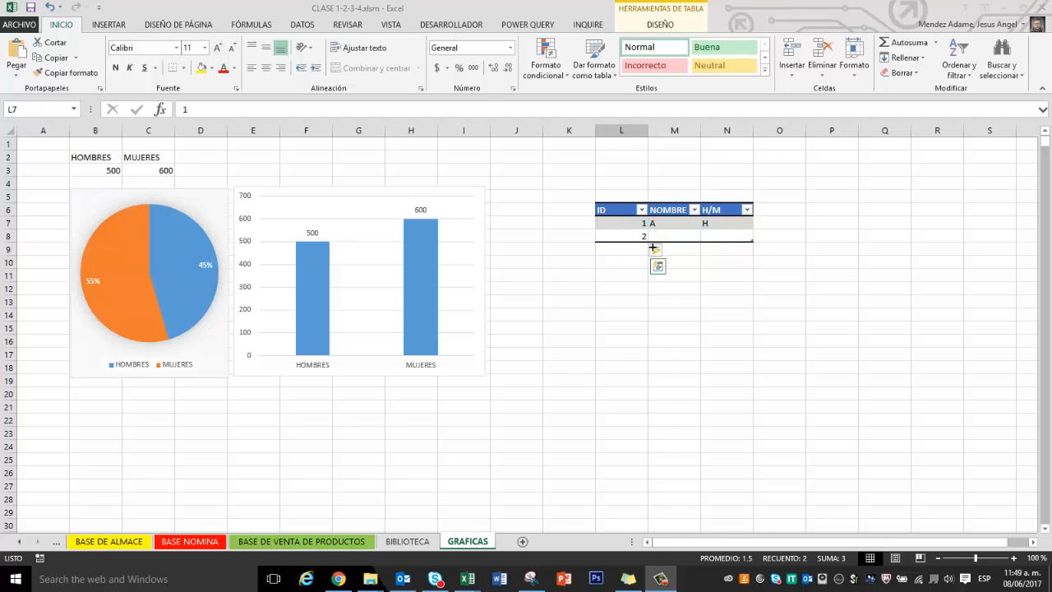
click(634, 268)
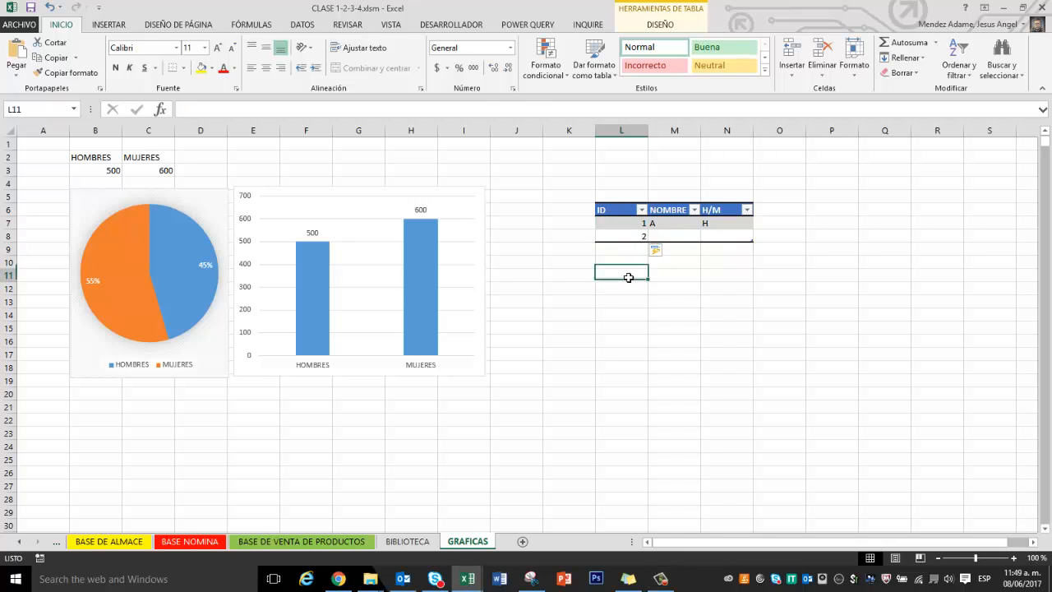
Step: Extend the ID series 1, 2 in L7:L8 down the table to 1177 in row 1183
drag(643, 224, 641, 237)
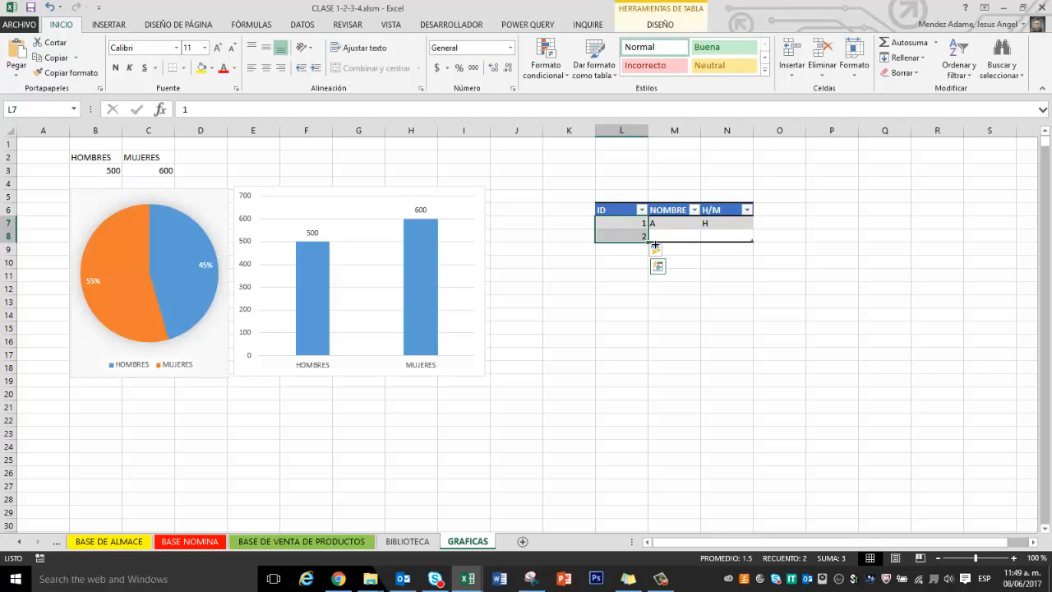
drag(653, 245, 630, 571)
drag(631, 526, 625, 437)
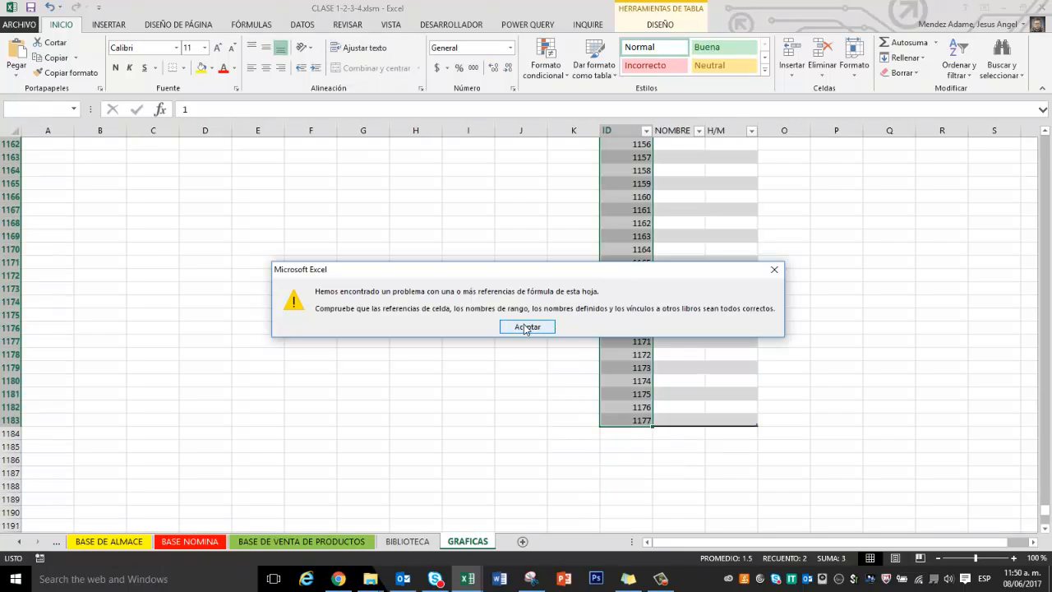
click(527, 327)
click(676, 356)
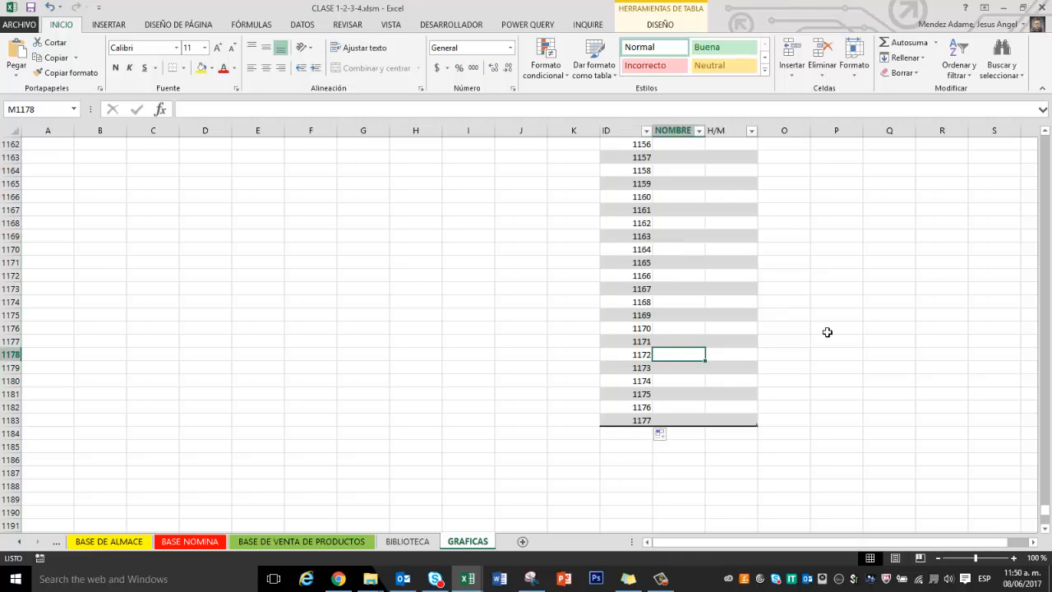
Step: Fill the value A from M7 down the NOMBRE column to row 26
key(ctrl+Up)
key(Up)
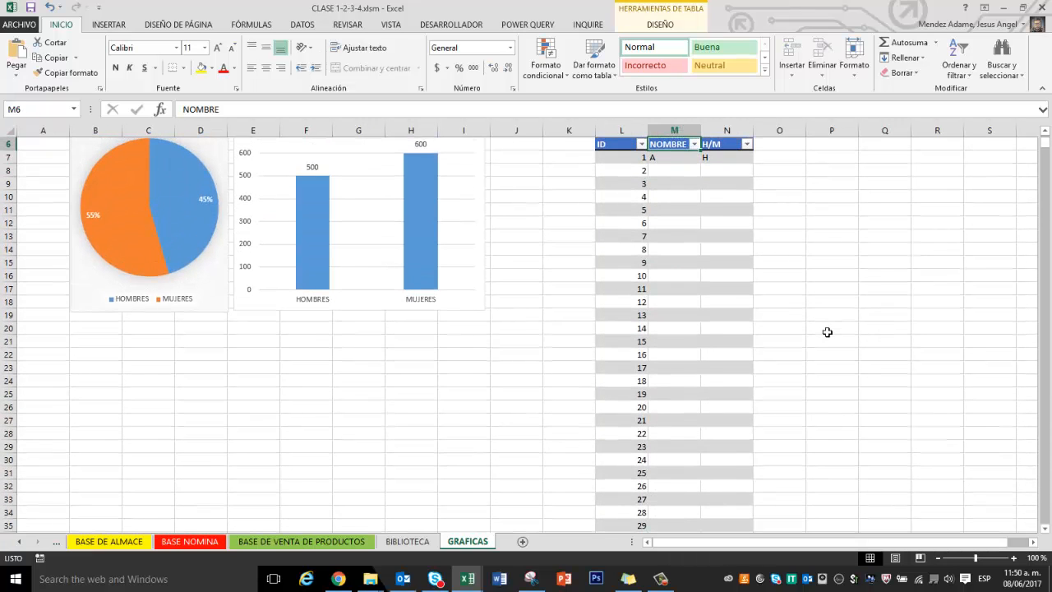
key(Down)
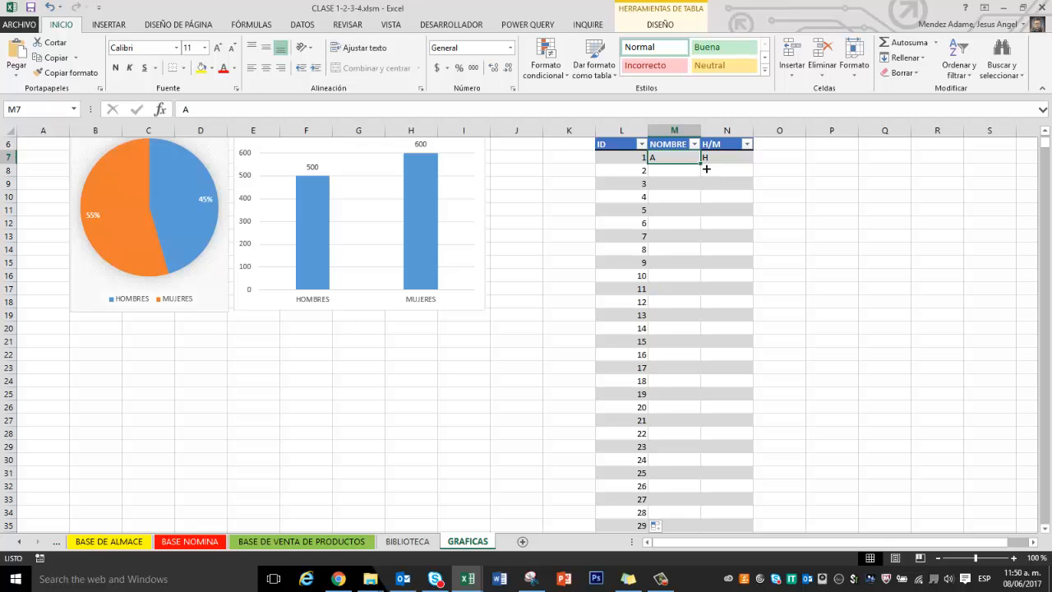
drag(706, 168, 706, 411)
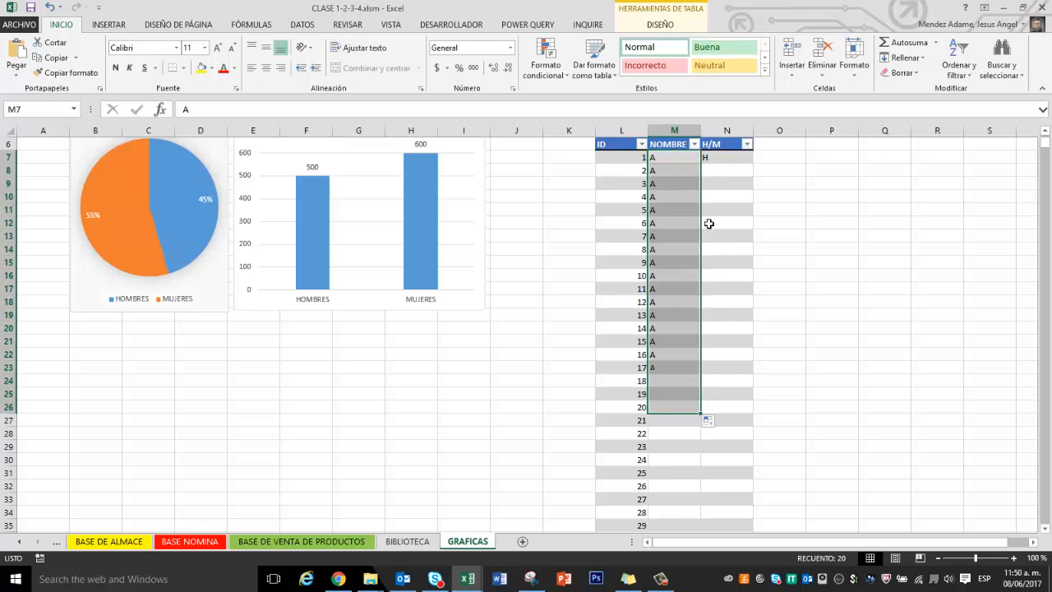
Step: Enter A, B and C in the first three NOMBRE cells, M7 to M9
click(672, 158)
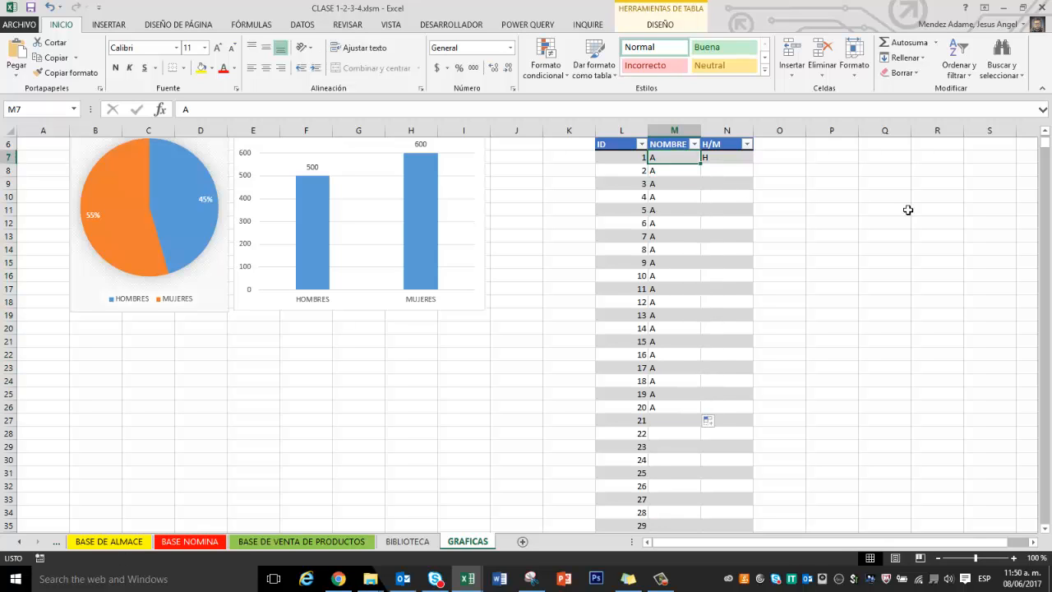
text(A)
key(Return)
text(B)
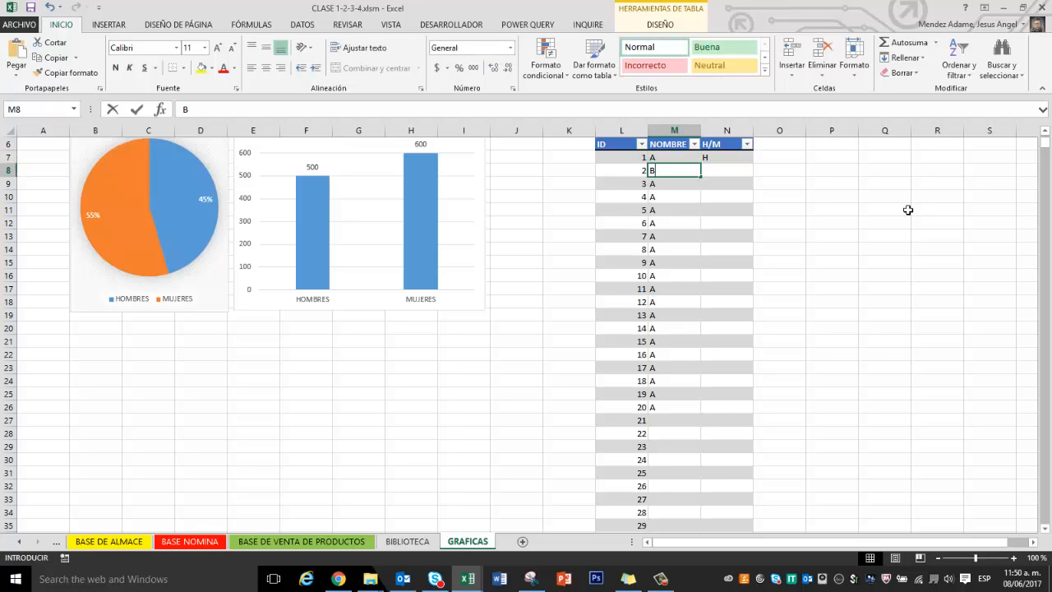
key(Return)
text(C)
key(Return)
Step: Fill the A, B, C pattern from M7:M9 down the NOMBRE column to the table's last row
key(Up)
key(Up)
key(Up)
key(shift+Down)
key(shift+Down)
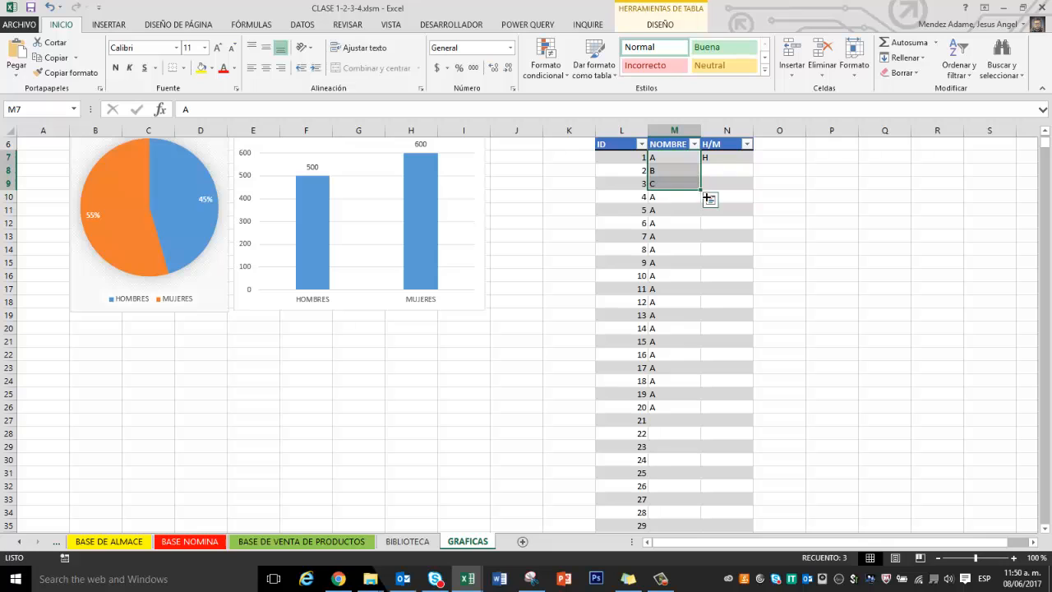
double_click(706, 197)
double_click(703, 421)
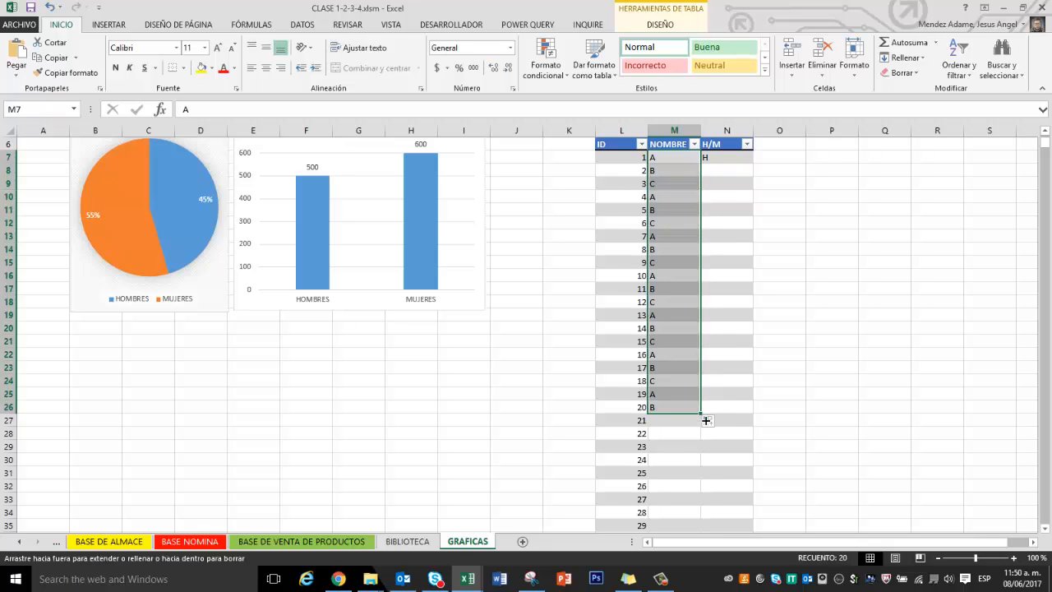
scroll(679, 298, down, 19)
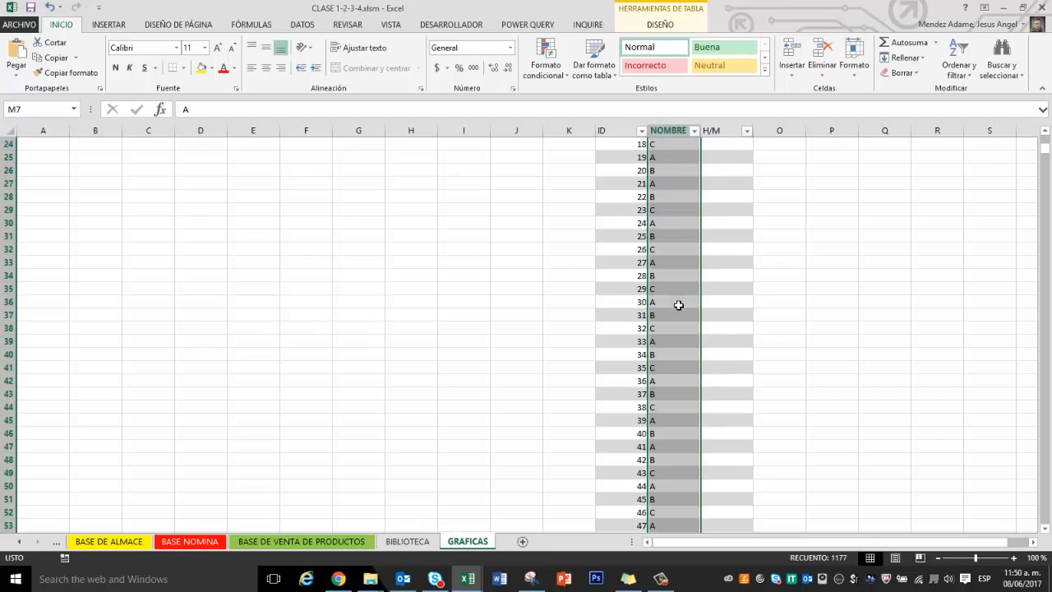
click(679, 302)
Step: Enter H, H, M, M and MM in the H/M column, cells N7 to N11
key(ctrl+Up)
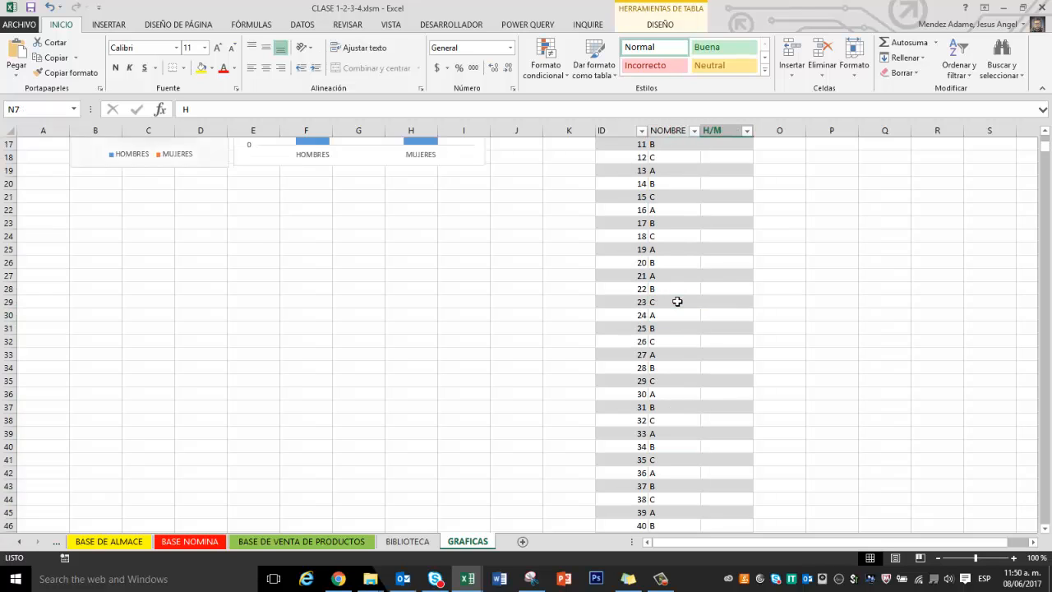
text(H)
key(Return)
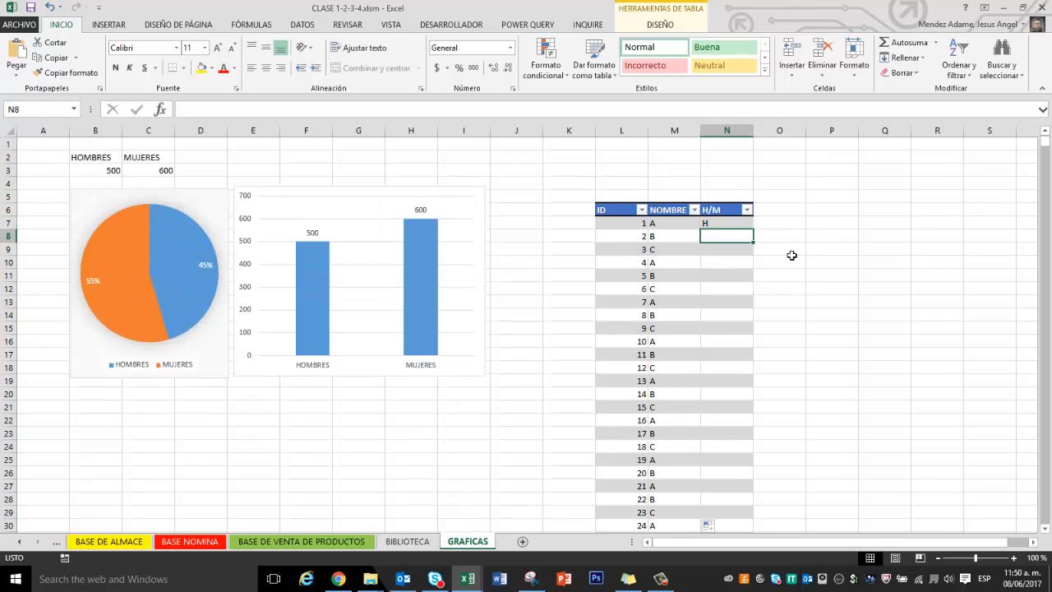
text(H)
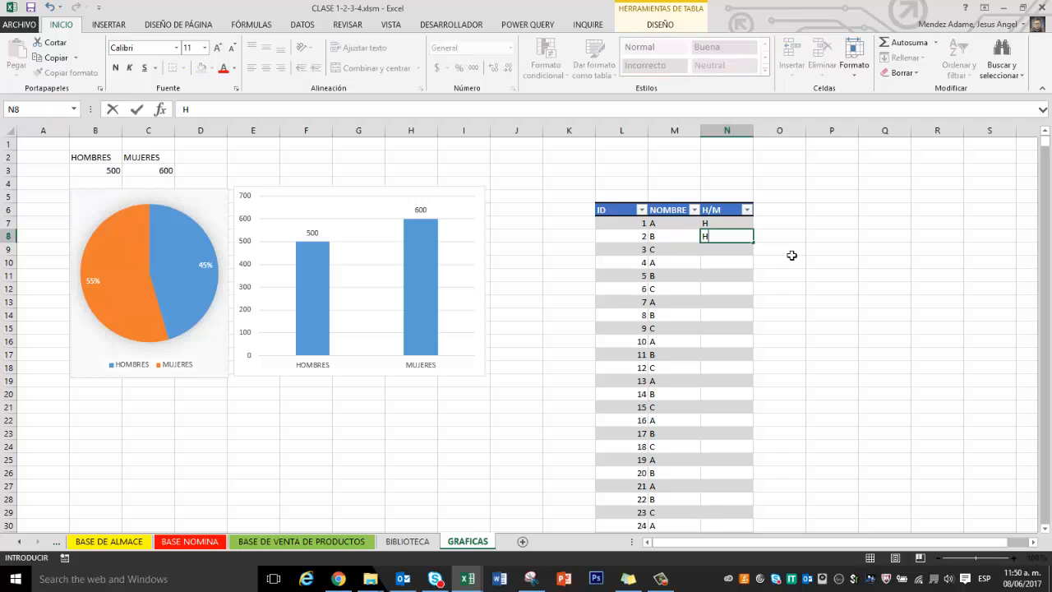
key(Return)
text(M)
key(Return)
text(M)
key(Return)
text(MM)
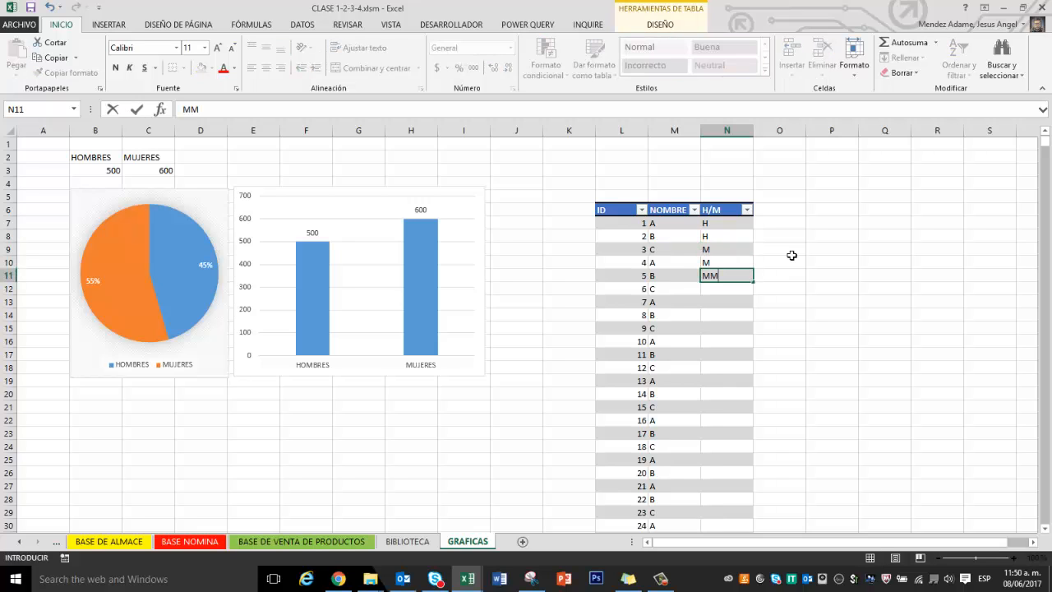
key(Return)
Step: Clear the H/M entries in cells N7 to N12
click(740, 279)
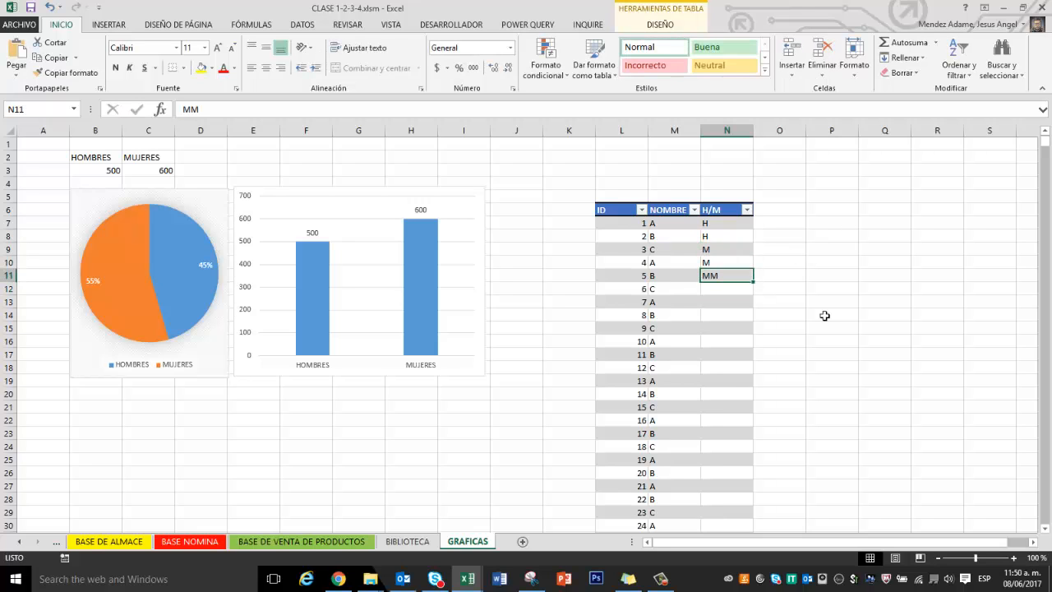
drag(749, 226, 762, 280)
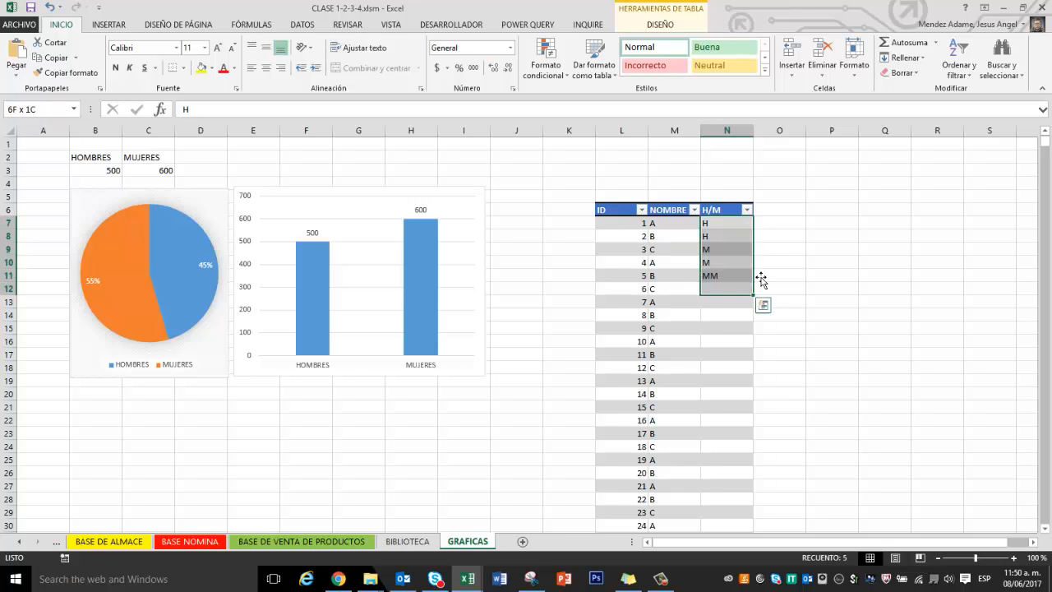
key(Delete)
Step: Apply list data validation with the source H,M to all H/M cells from N7 to N1183
click(734, 224)
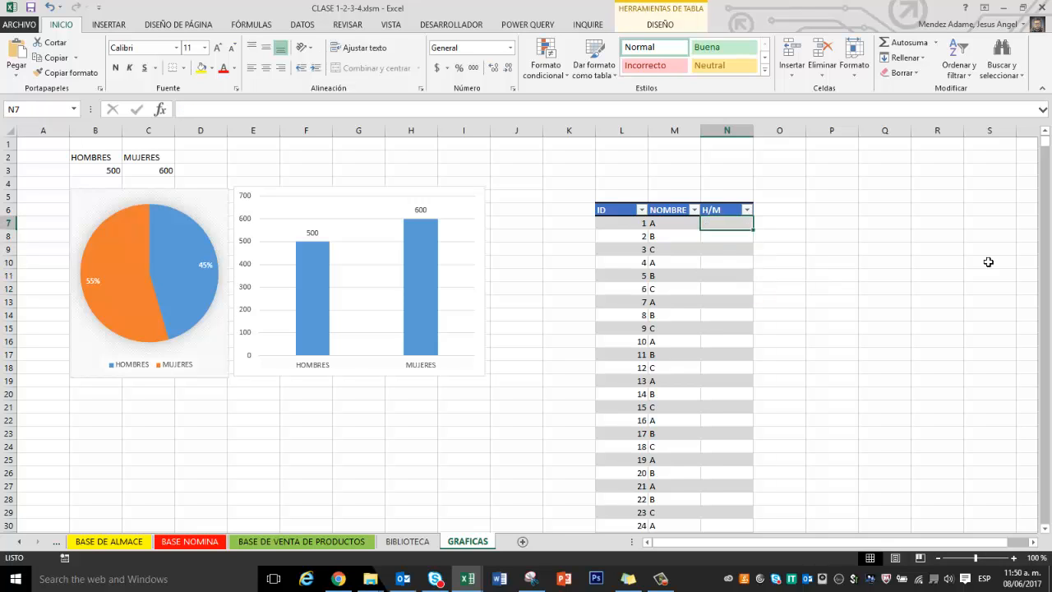
key(ctrl+shift+Down)
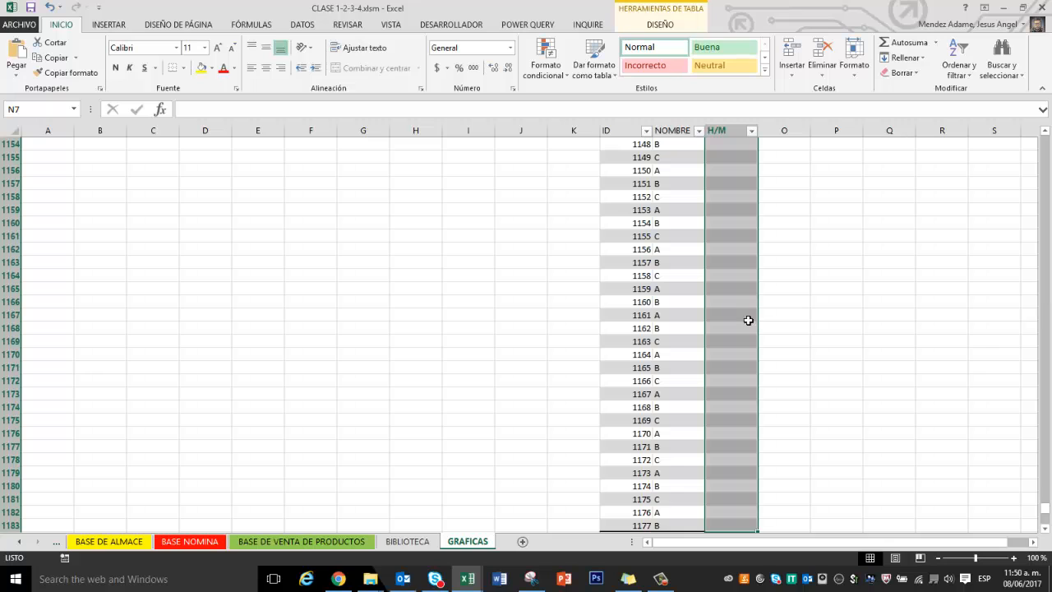
drag(1044, 508, 1044, 140)
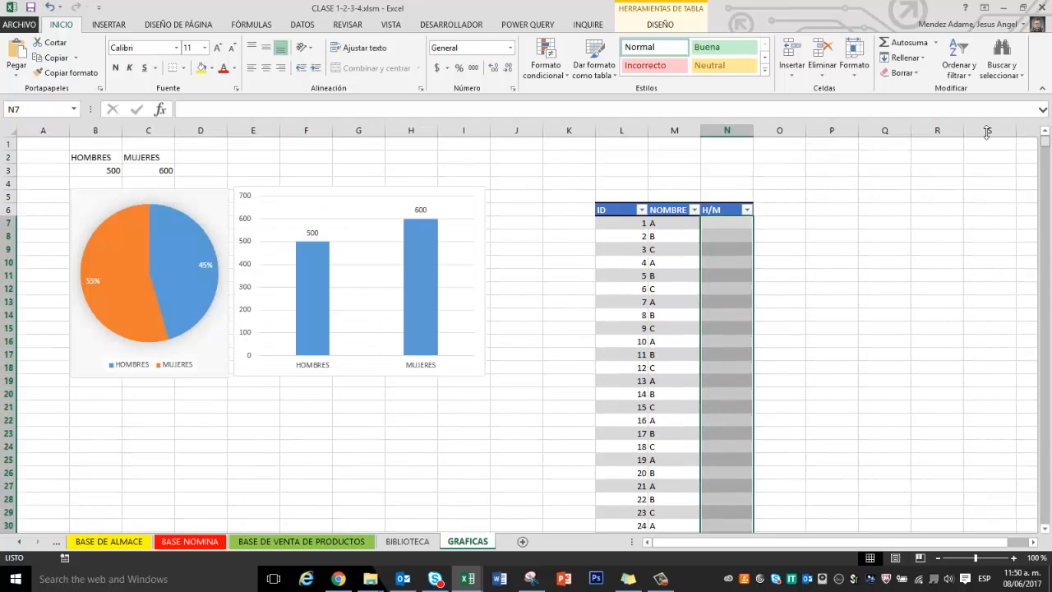
click(725, 228)
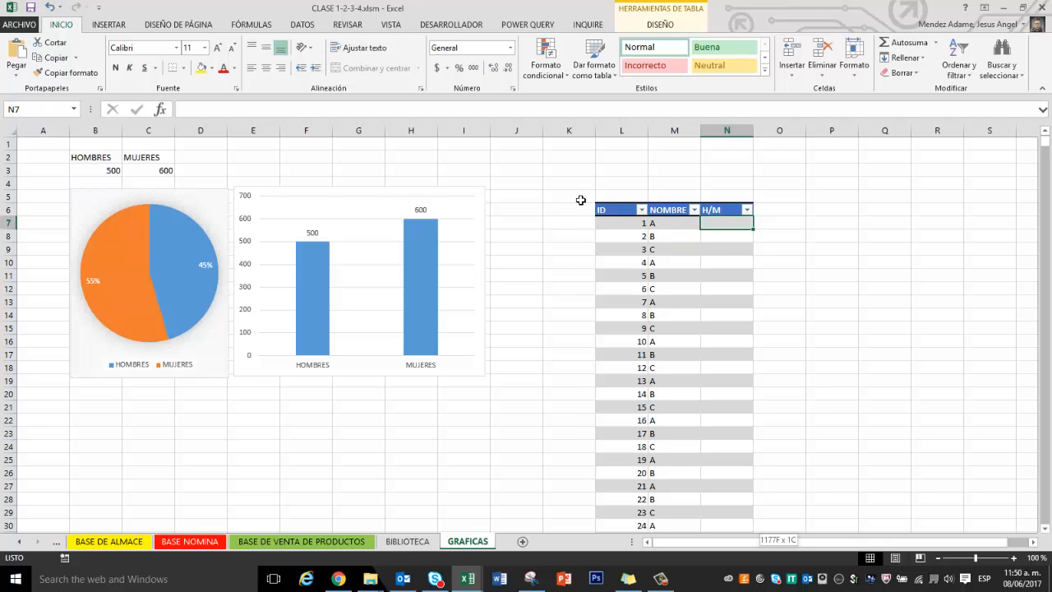
key(ctrl+shift+Down)
scroll(682, 403, down, 2)
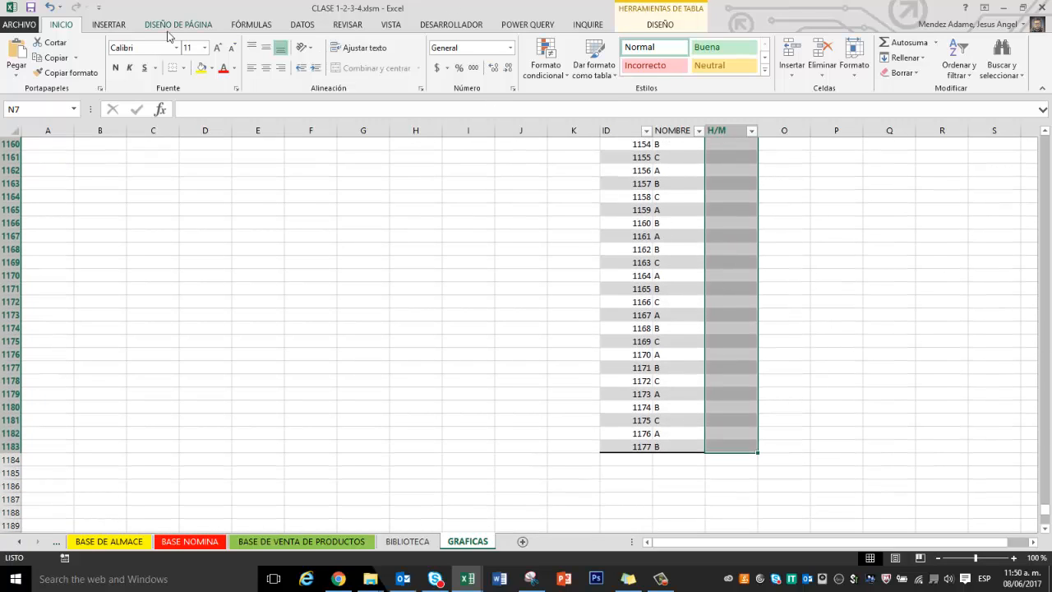
click(109, 25)
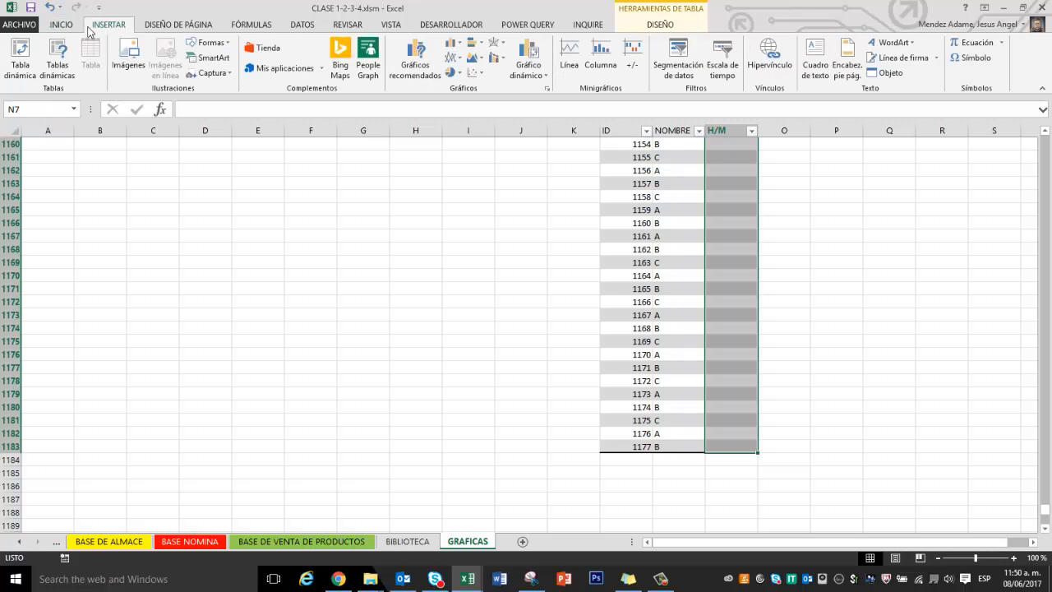
click(78, 27)
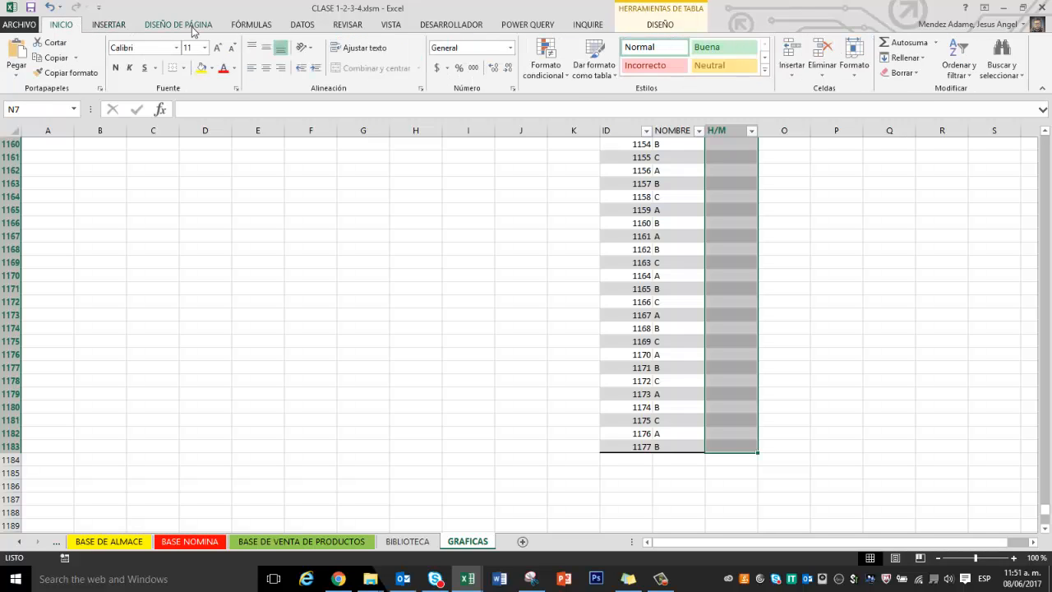
click(303, 26)
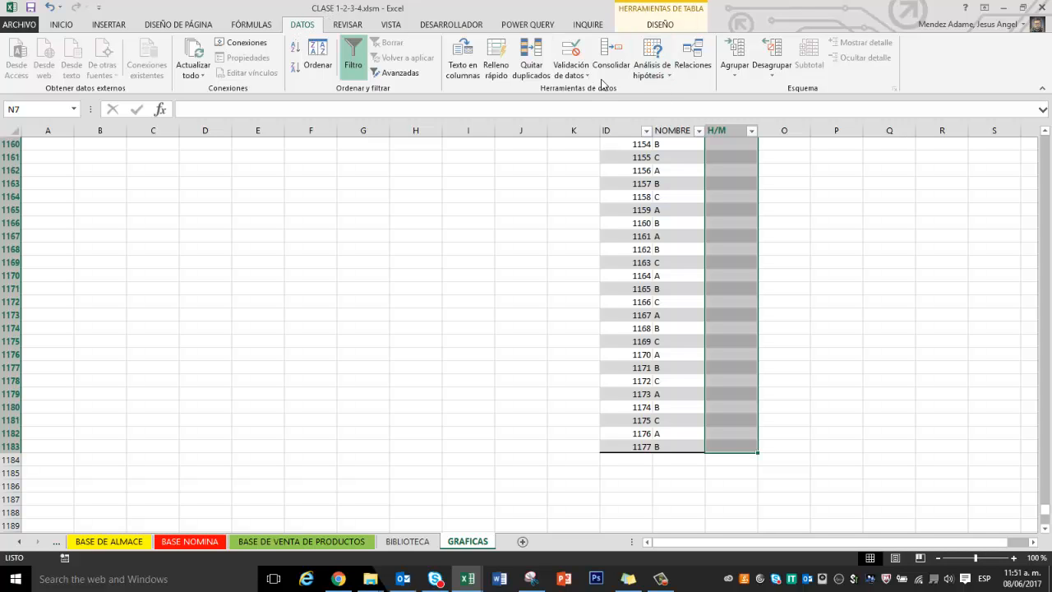
click(574, 50)
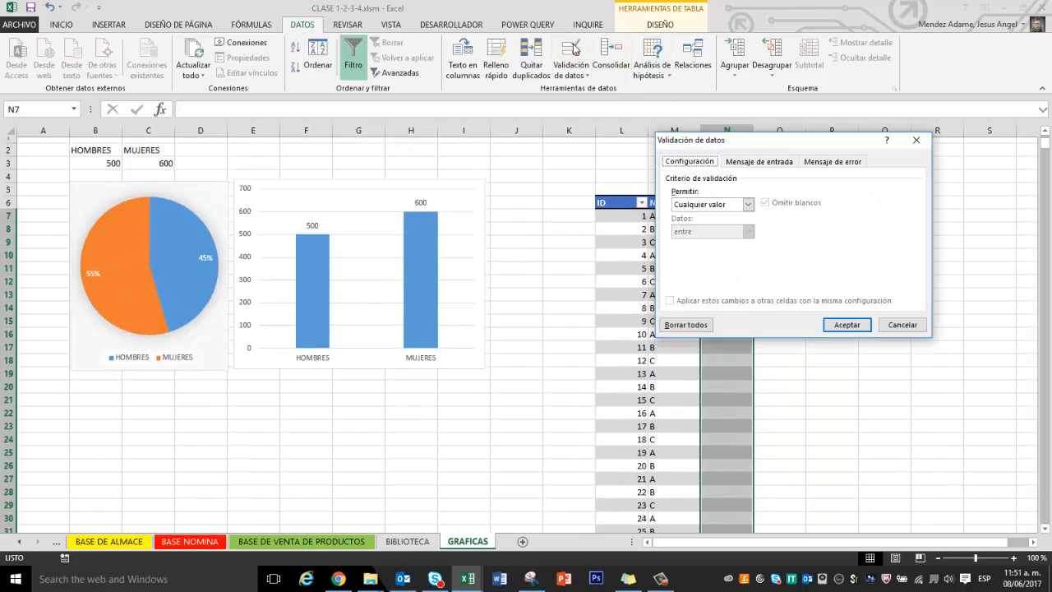
click(748, 206)
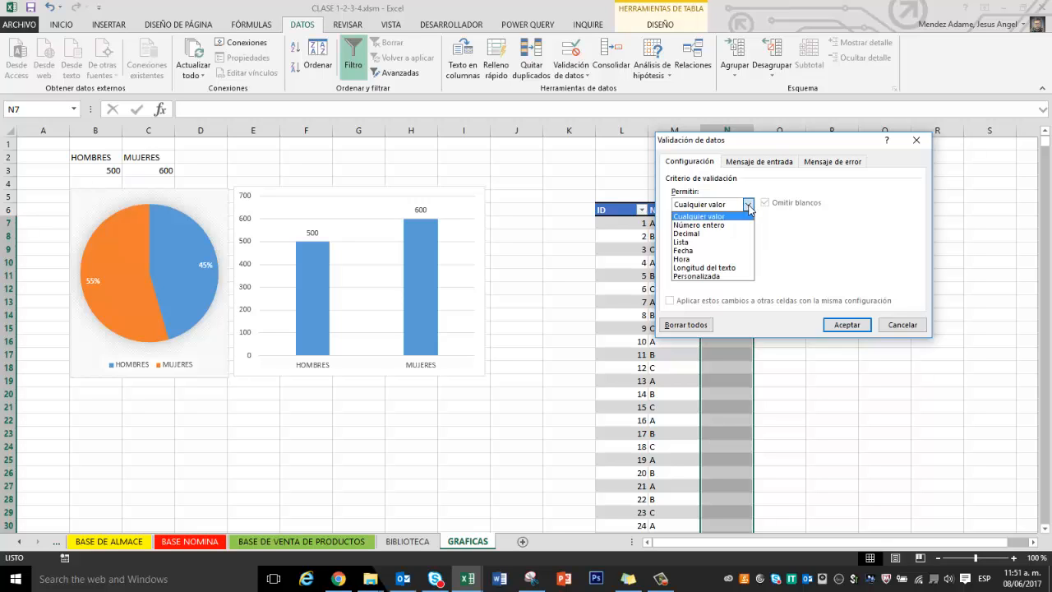
click(696, 244)
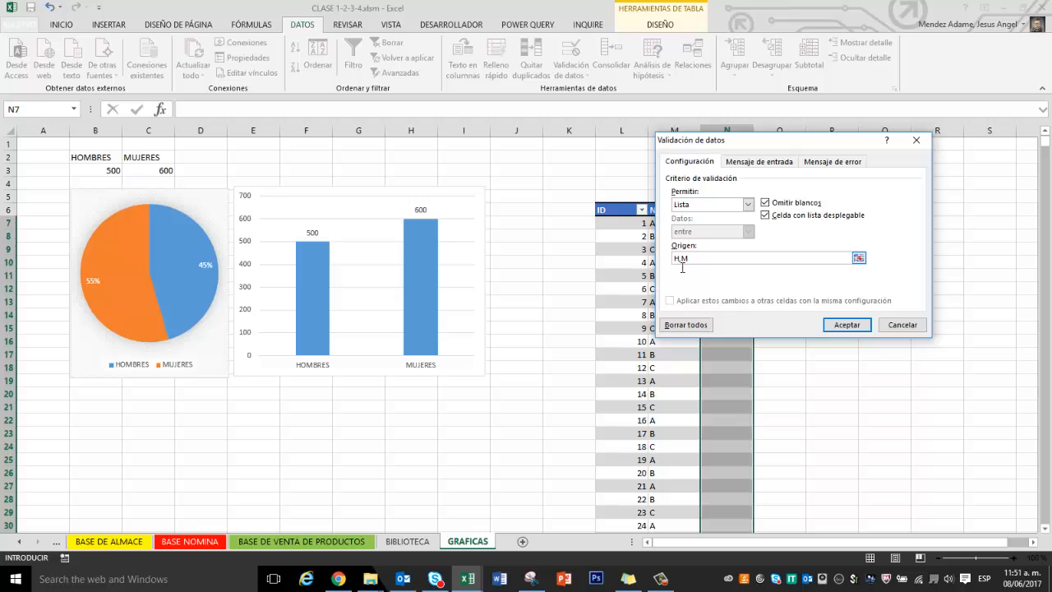
click(846, 324)
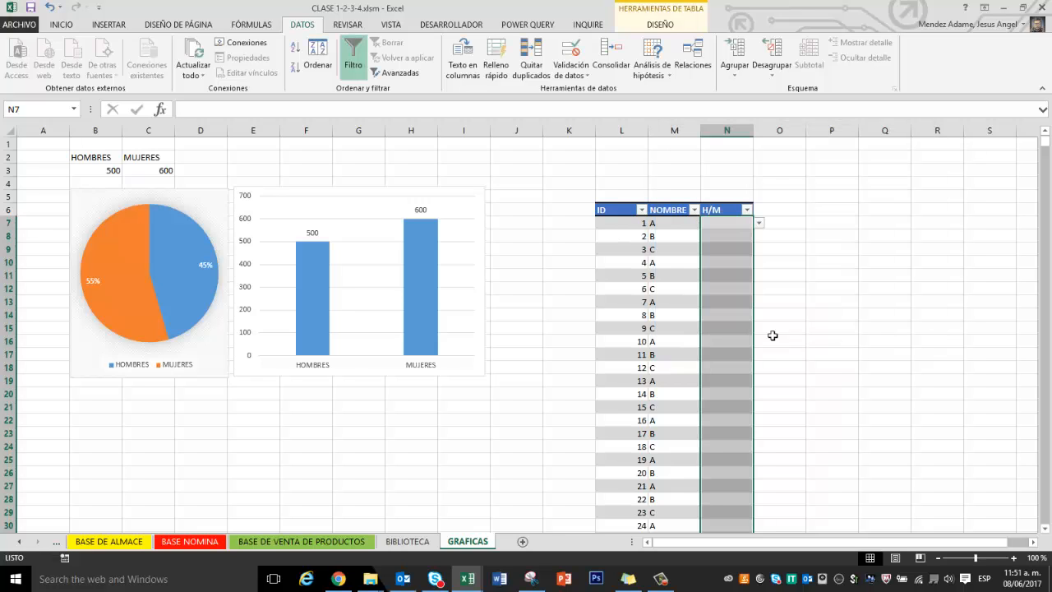
Step: Check the H/M cells down the column and open the dropdown list in N24 to view its options
click(832, 315)
click(734, 289)
scroll(744, 349, down, 1)
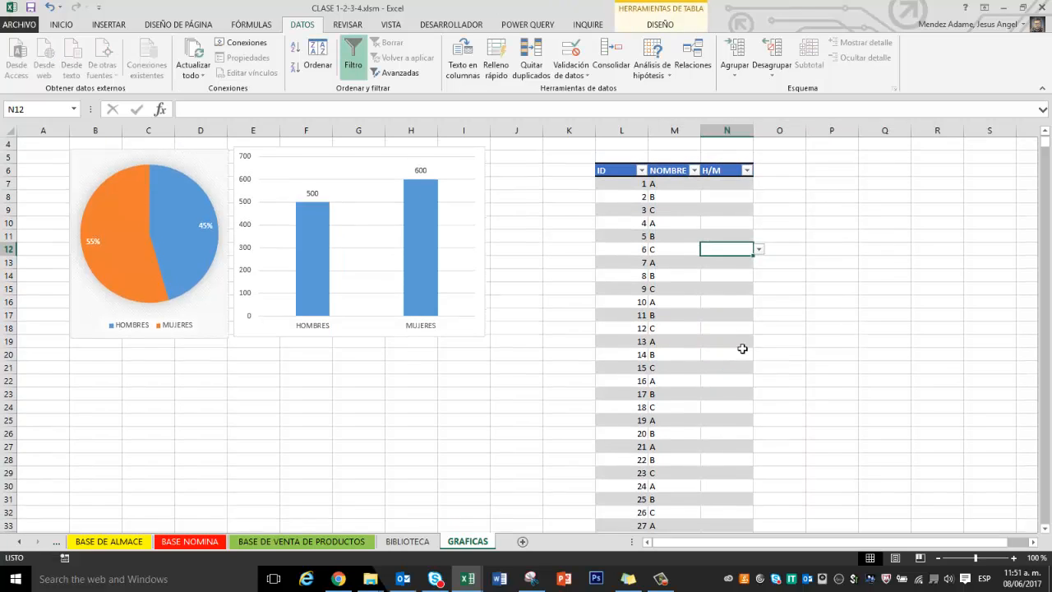
key(Down)
key(Down)
key(Down)
key(Down)
key(Down)
key(Down)
scroll(736, 370, down, 2)
key(Down)
key(Down)
key(Down)
key(Down)
key(Down)
key(Down)
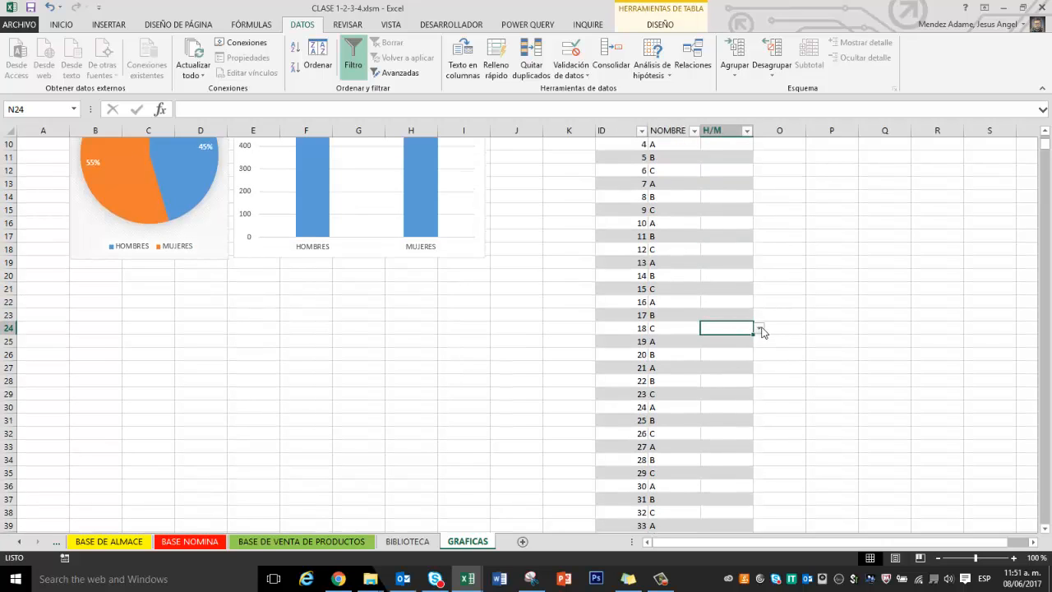
click(759, 329)
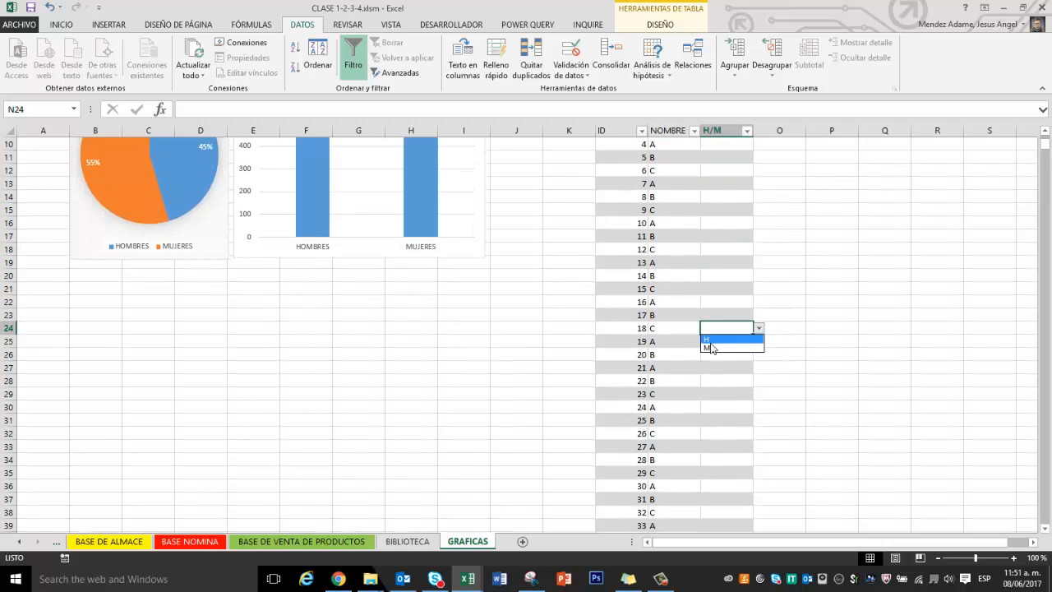
Step: Test the validation in N18 with a lowercase h and discard the entry
click(732, 251)
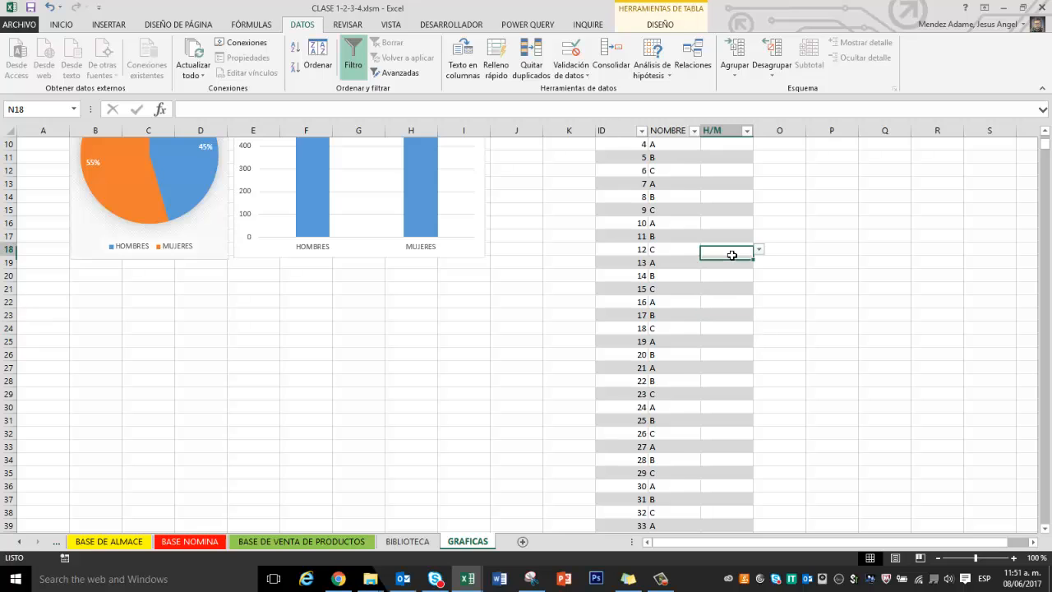
text(h)
key(Return)
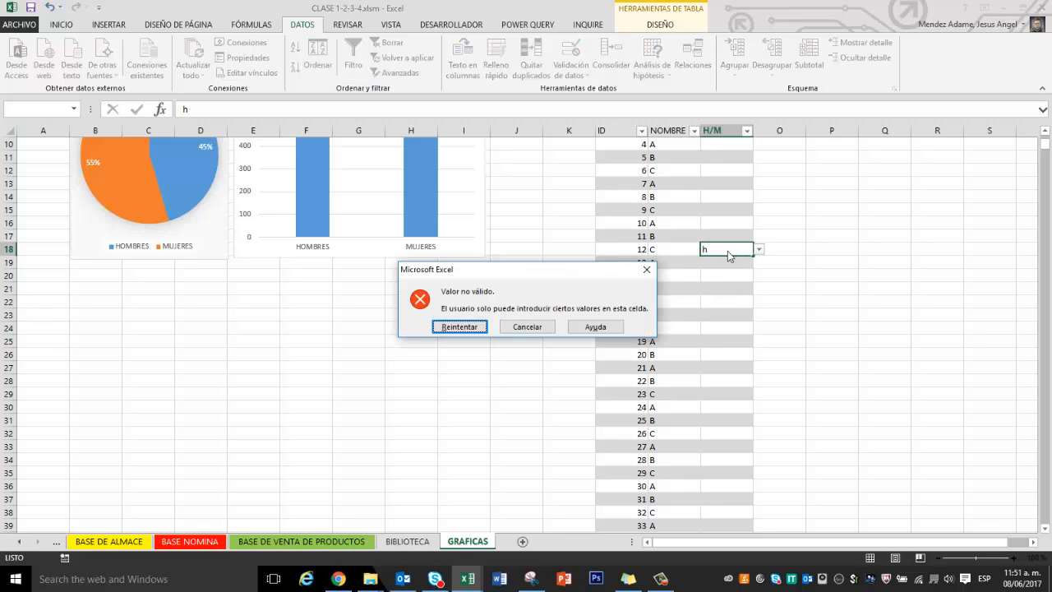
click(539, 332)
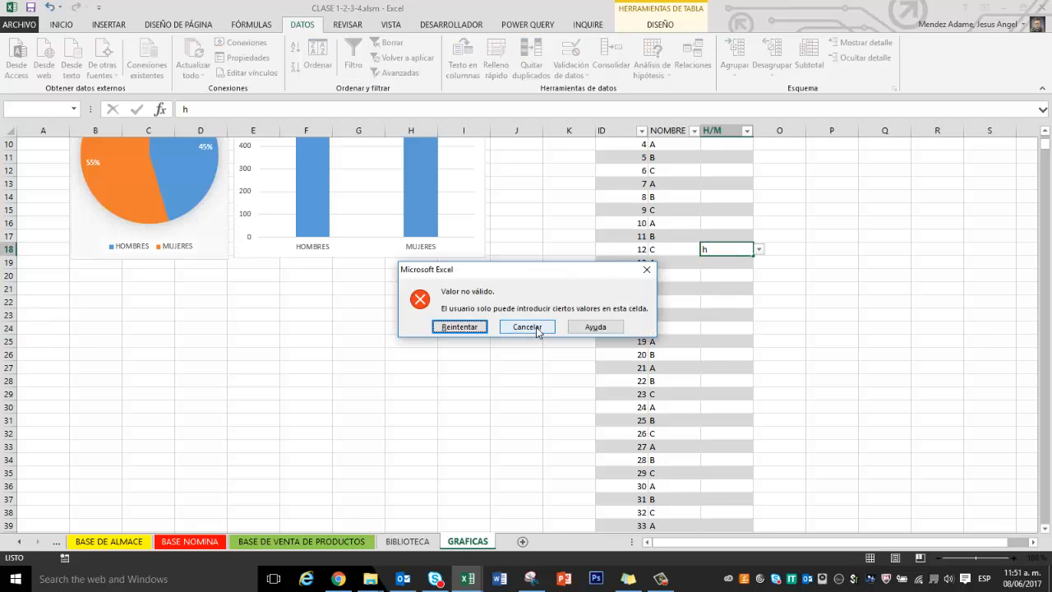
Step: Try entering a lowercase h in the first H/M cell, N7, and retry the rejected entry
key(ctrl+Up)
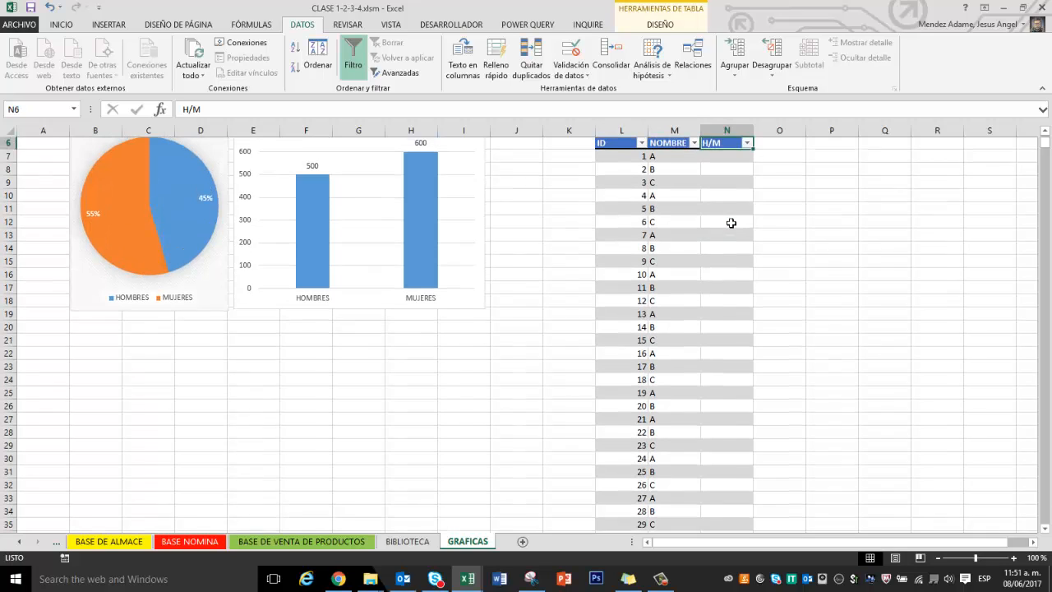
key(Down)
text(h)
key(Return)
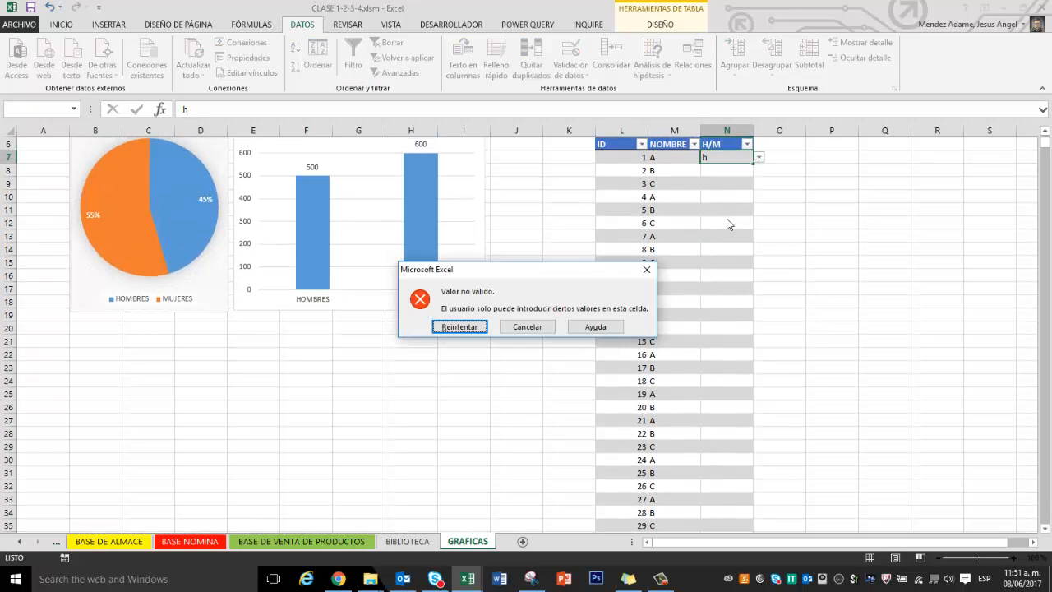
key(Return)
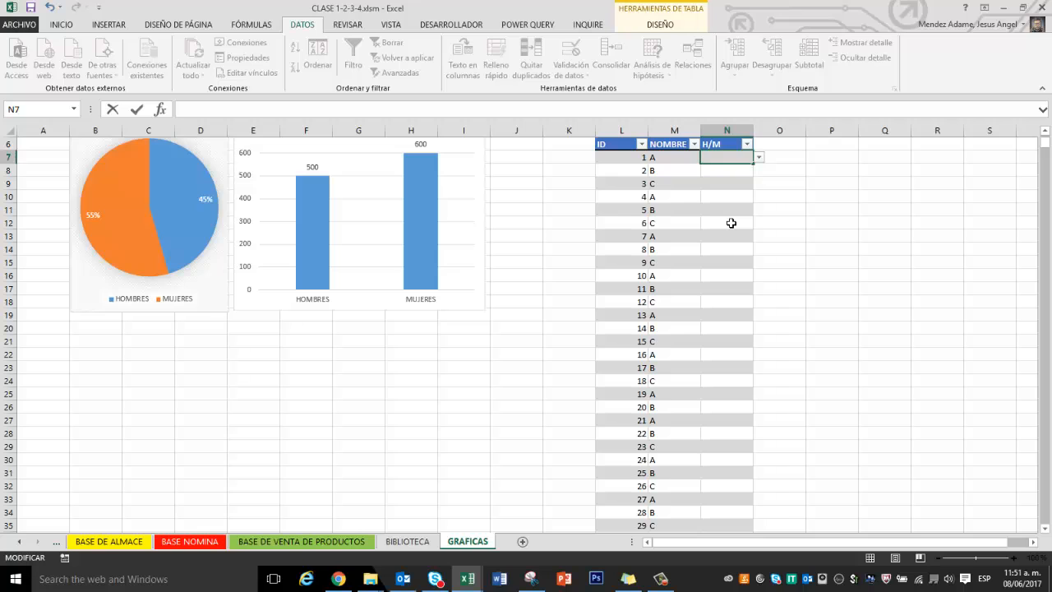
Step: Enter H, M, H, H, M, M, H, M, M, M in the H/M cells N7 to N16
text(H)
key(Return)
text(M)
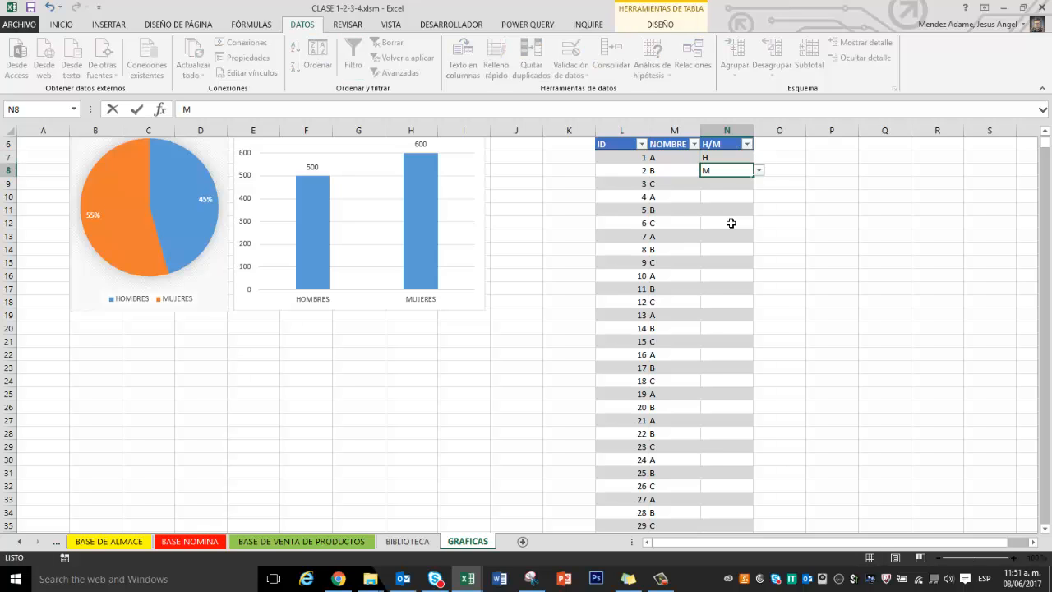
key(Return)
text(H)
key(Return)
text(H M M)
key(Return)
text(H)
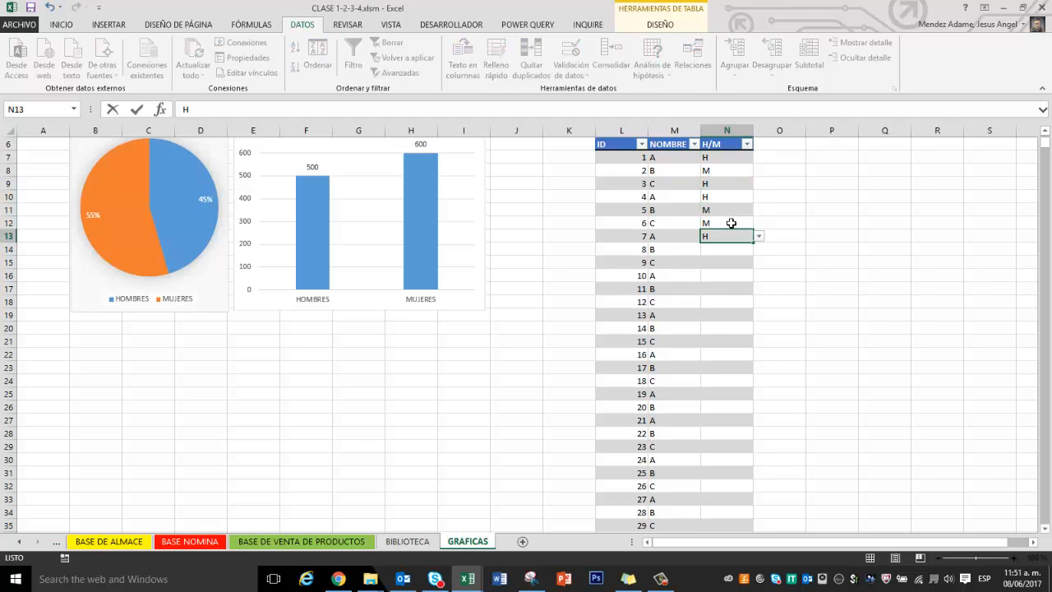
key(Return)
text(M)
key(Return)
text(M)
key(Return)
text(M)
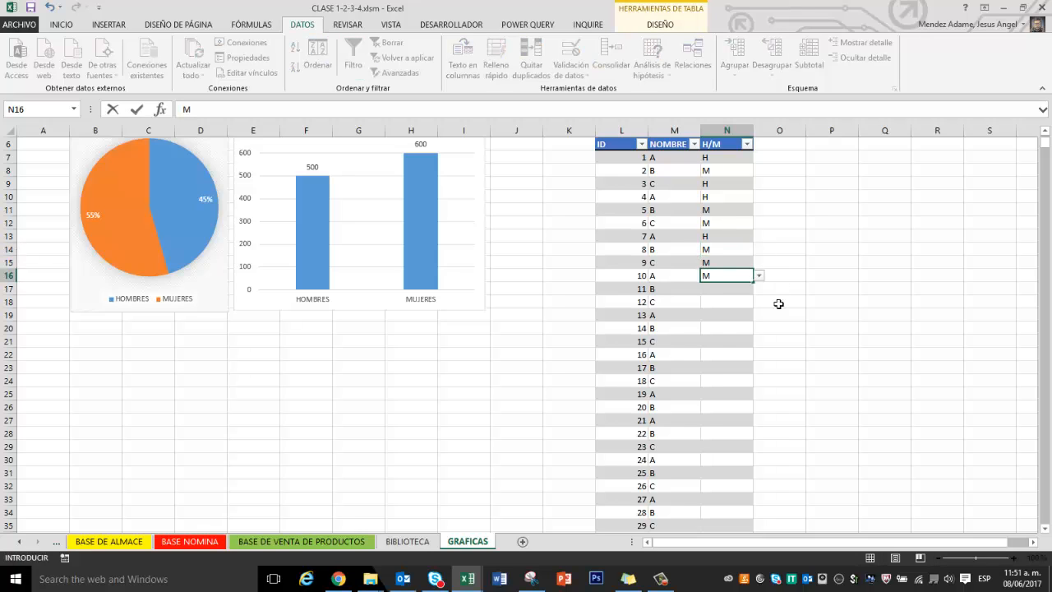
click(737, 341)
Step: Fill the H/M entries of N7:N16 down the rest of the table column and check the column down to its end
drag(716, 157, 721, 283)
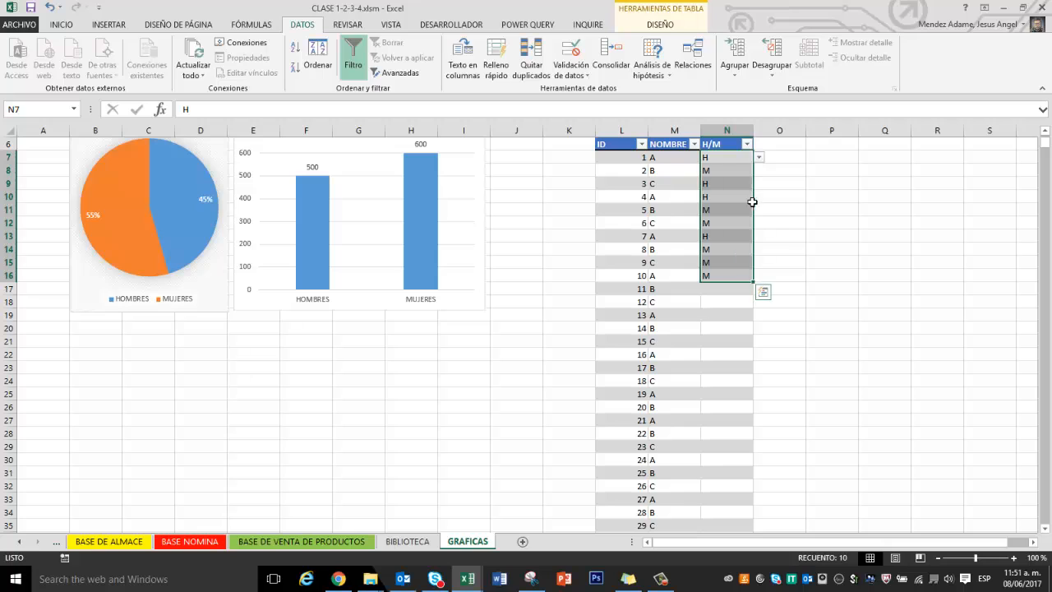
double_click(758, 285)
click(733, 319)
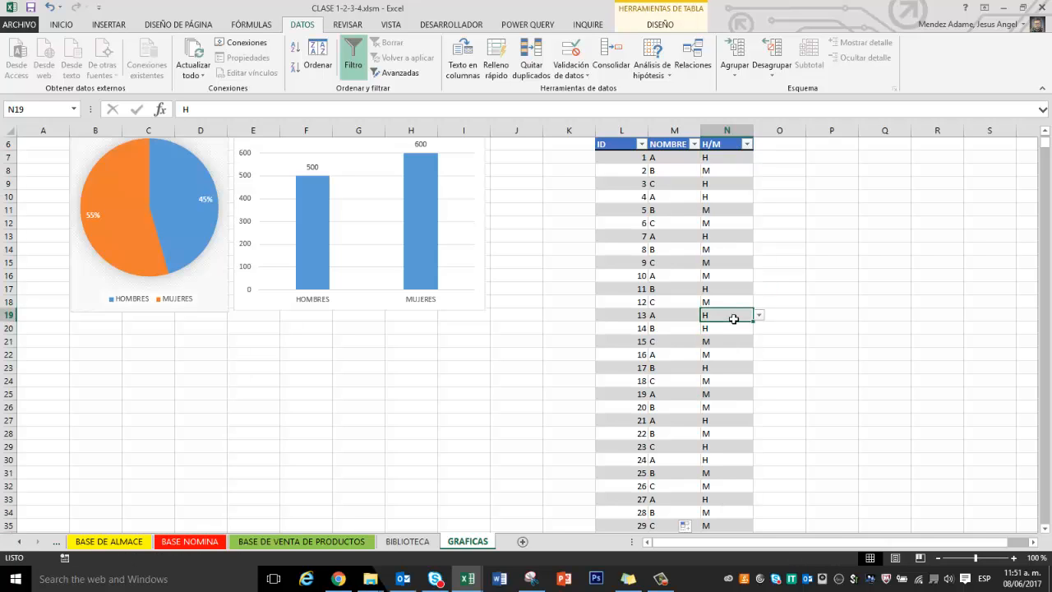
key(ctrl+Down)
key(ctrl+Up)
key(ctrl+Up)
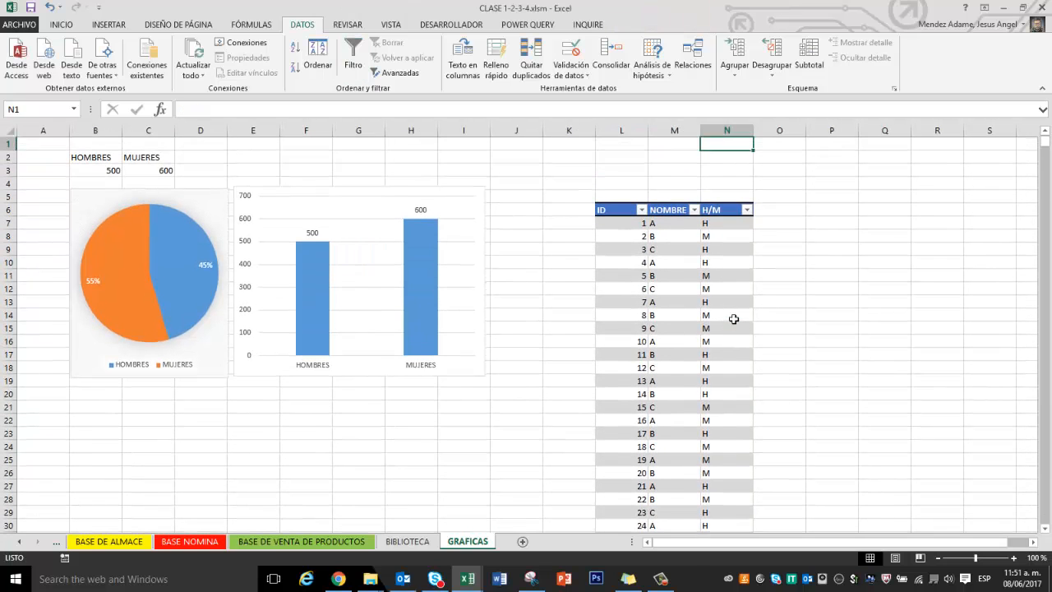
key(Left)
key(Left)
key(Left)
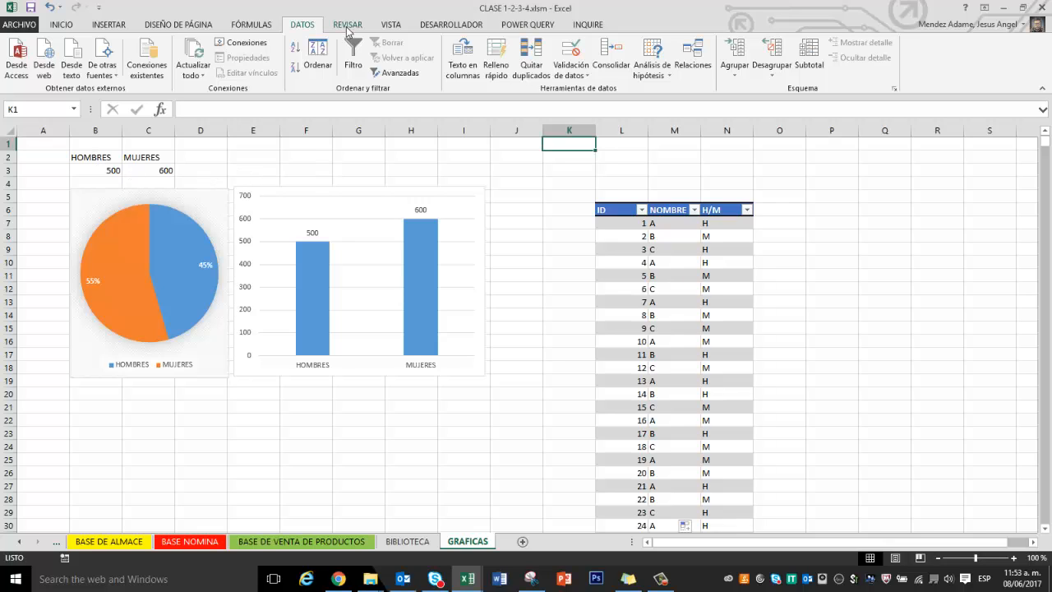
Step: Clear the HOMBRES and MUJERES values in cells B3 and C3
click(100, 173)
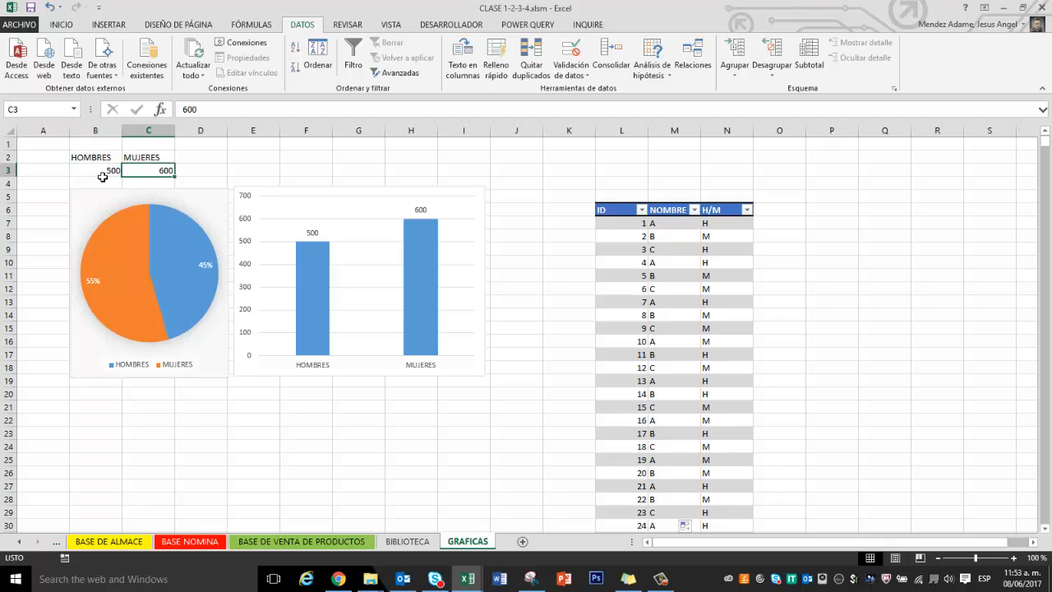
drag(102, 175, 152, 176)
key(Delete)
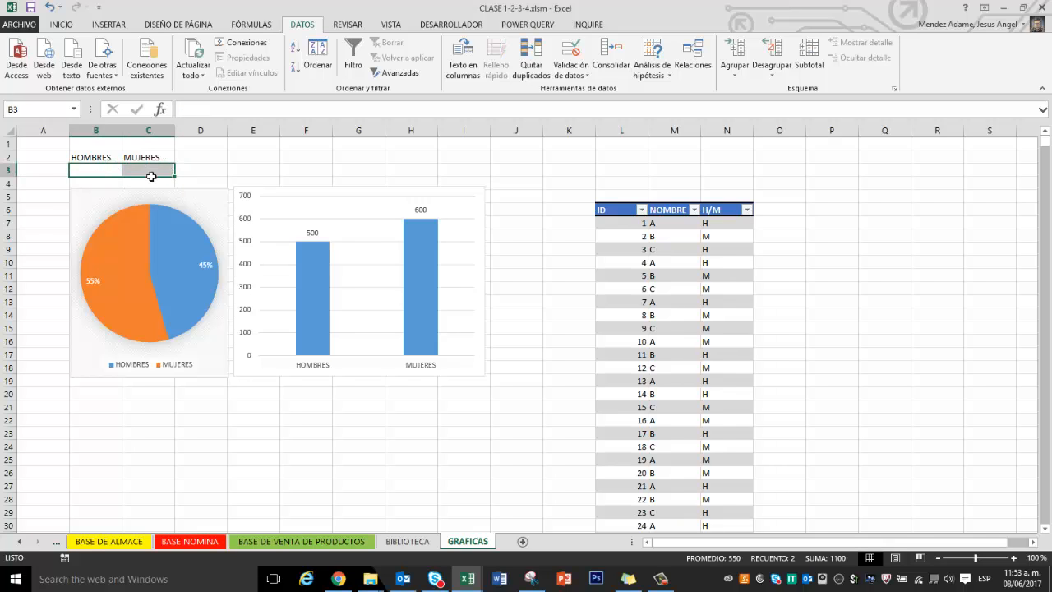
click(242, 174)
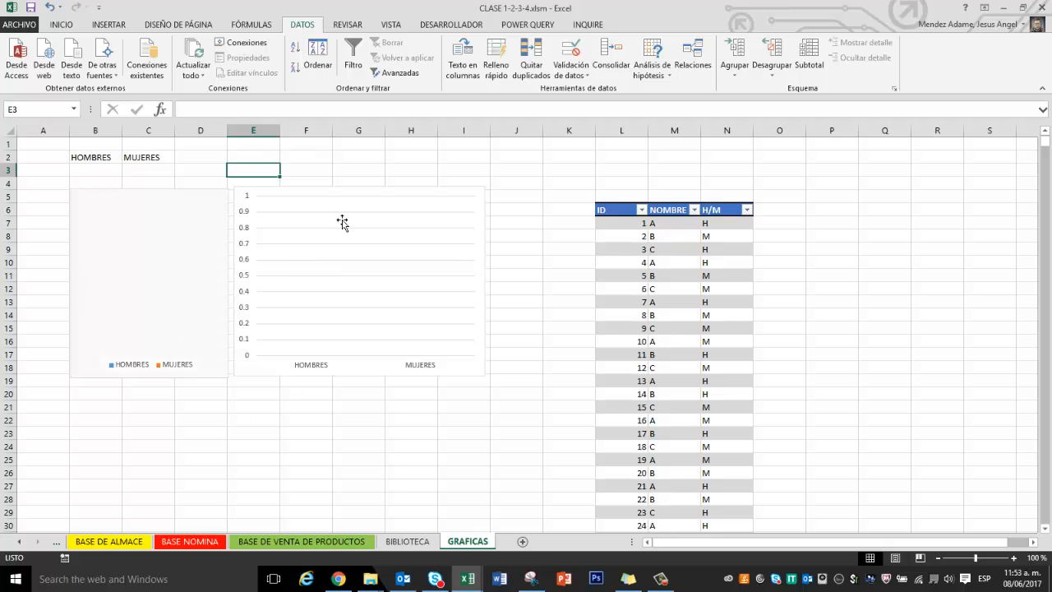
Step: Count the men in B3 with the formula =CONTAR.SI(Tabla4[[#Todo],[H/M]],"H")
click(98, 176)
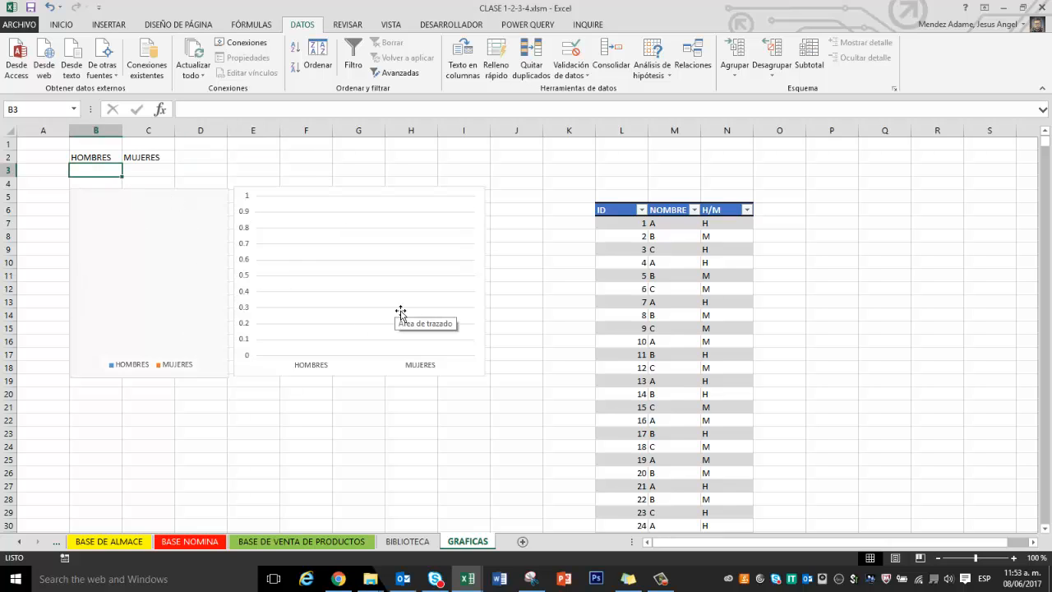
text(=CONTE)
key(BackSpace)
text(A)
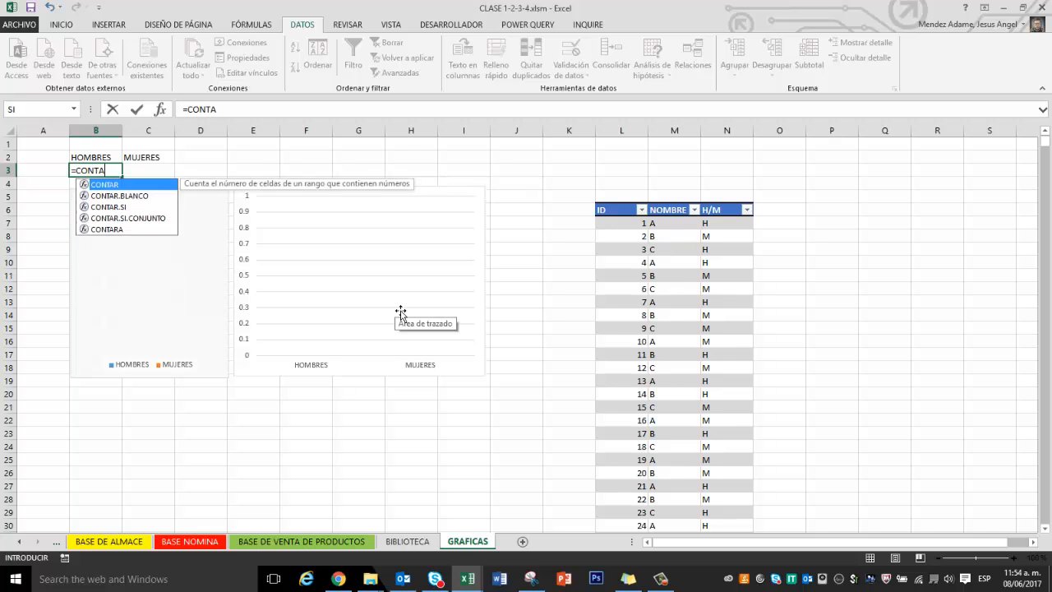
text(R)
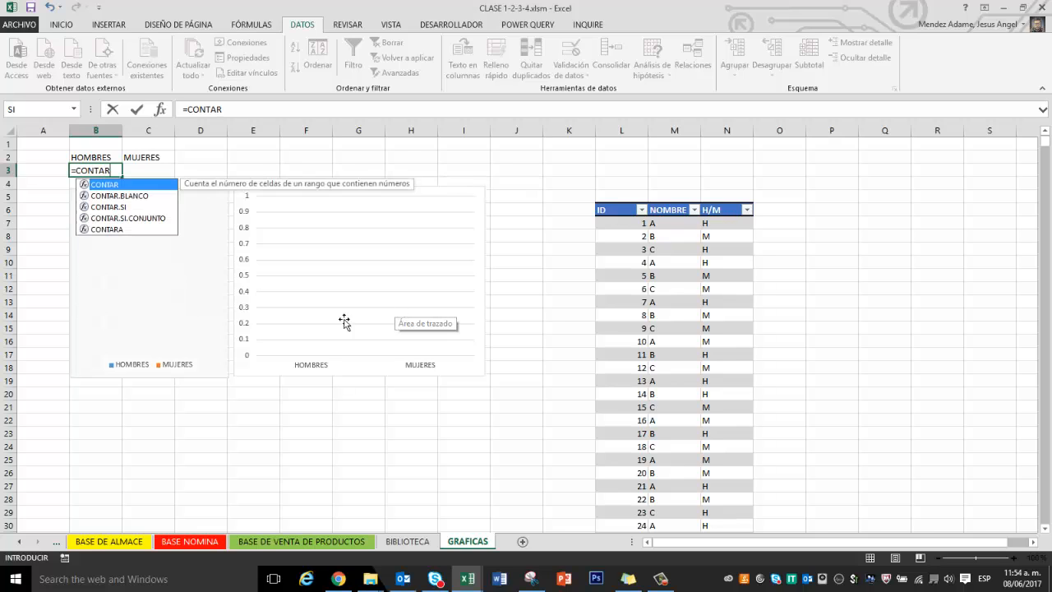
double_click(126, 208)
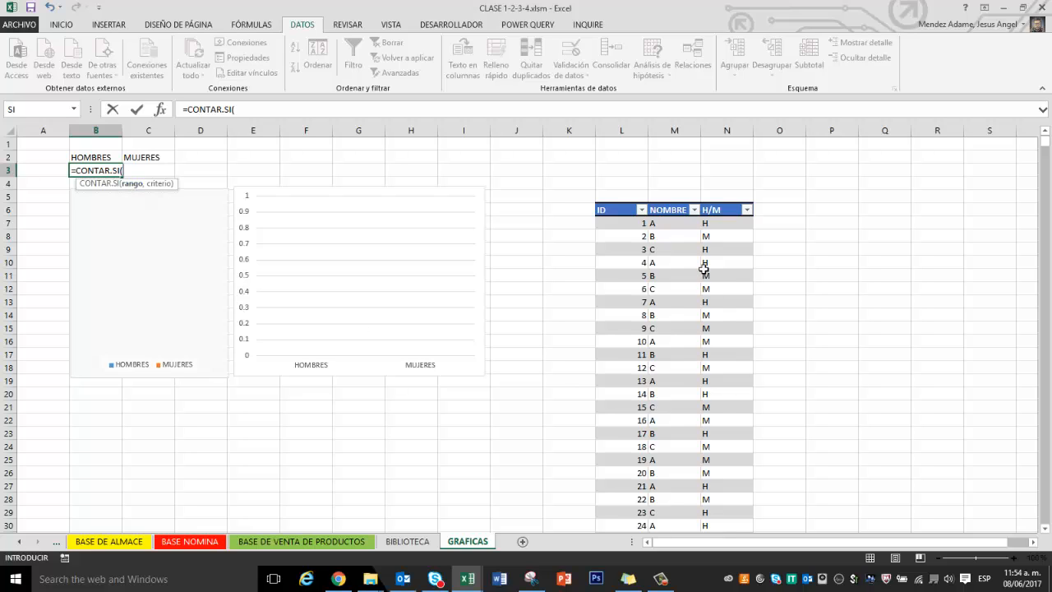
click(727, 211)
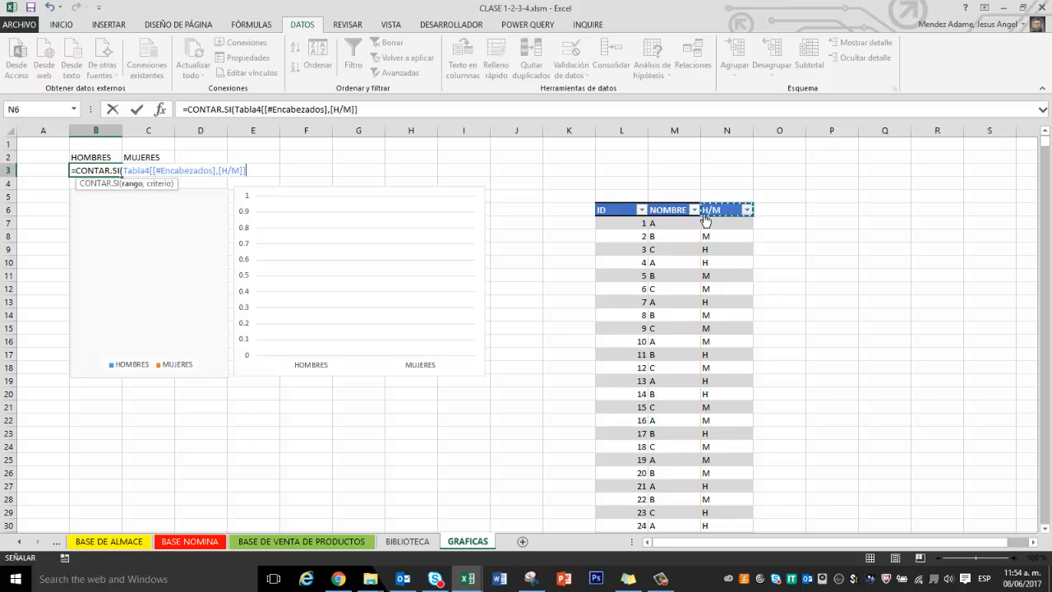
key(ctrl+shift+Down)
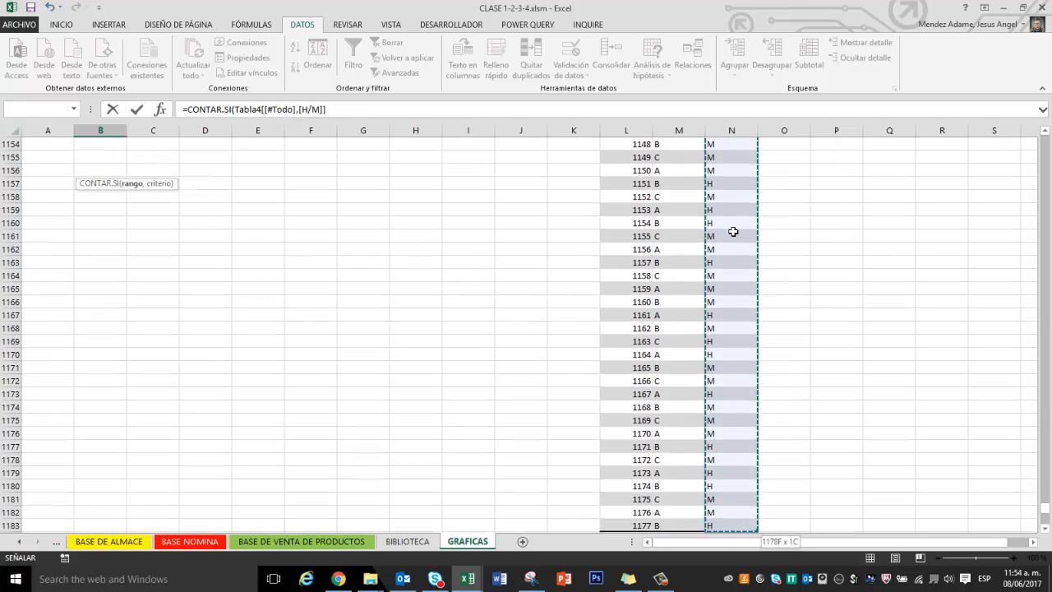
text(,)
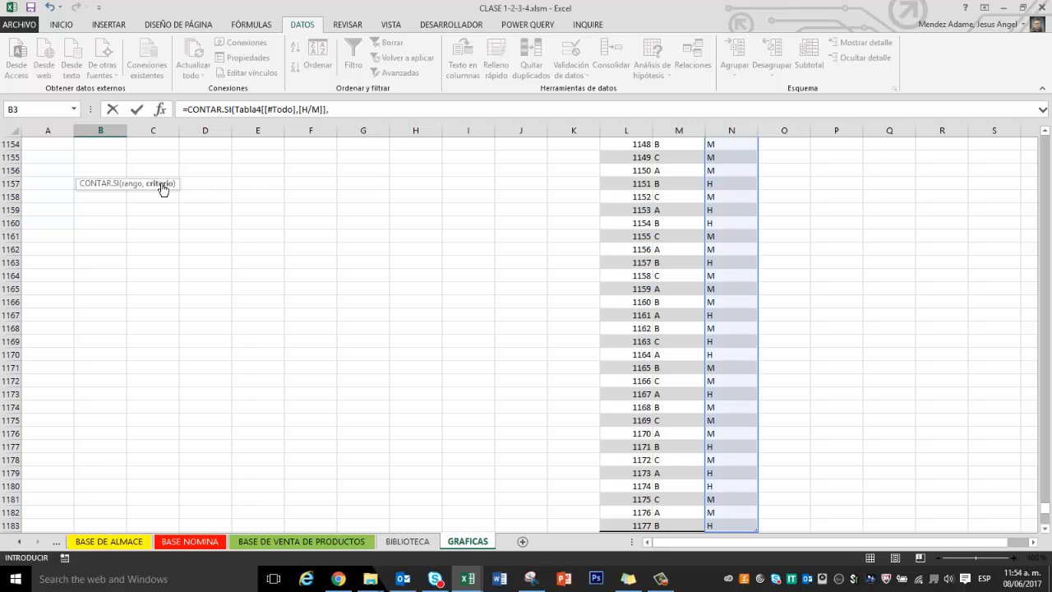
drag(1046, 497, 1046, 133)
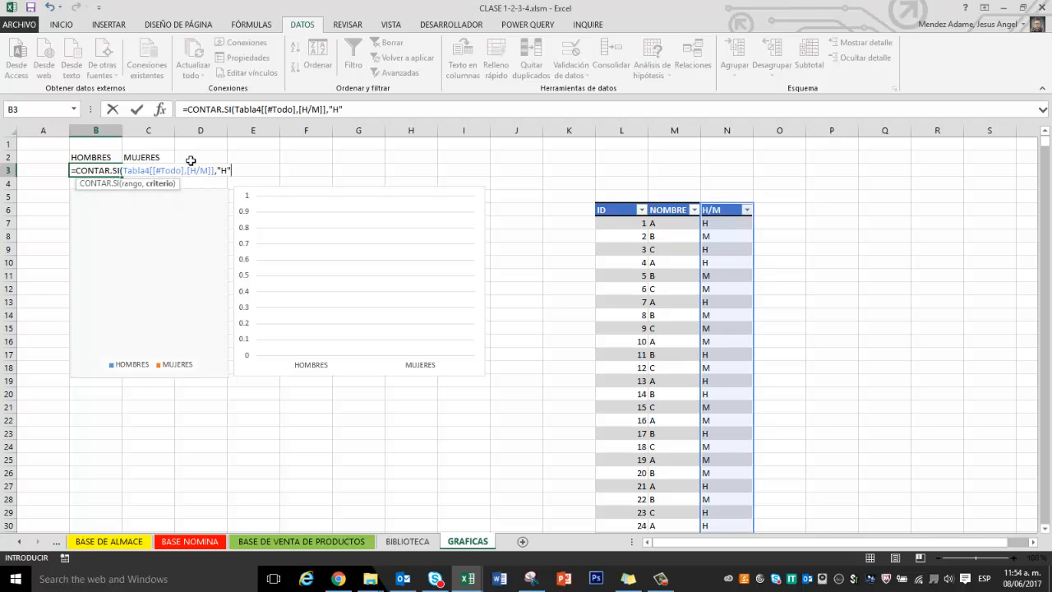
text())
key(Return)
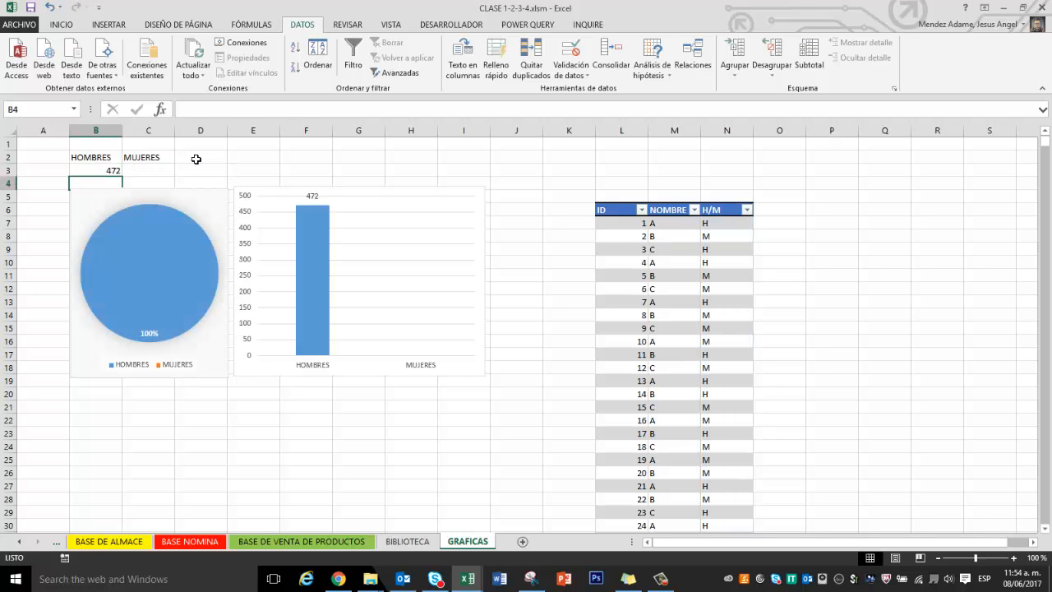
Step: Change the H/M entries in N14, N15 and N16 to H to test the HOMBRES count
click(115, 172)
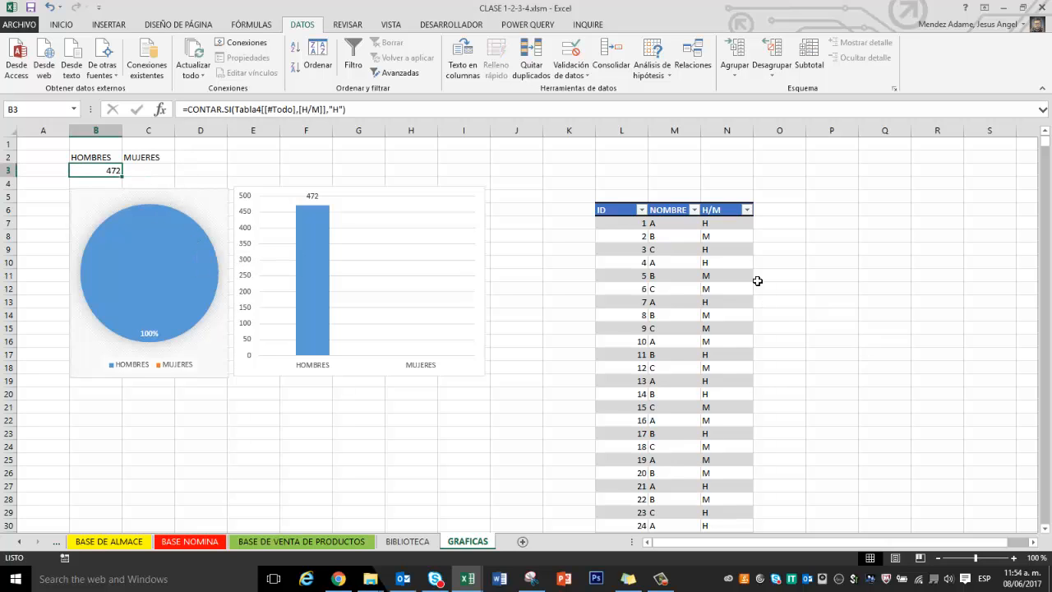
click(721, 317)
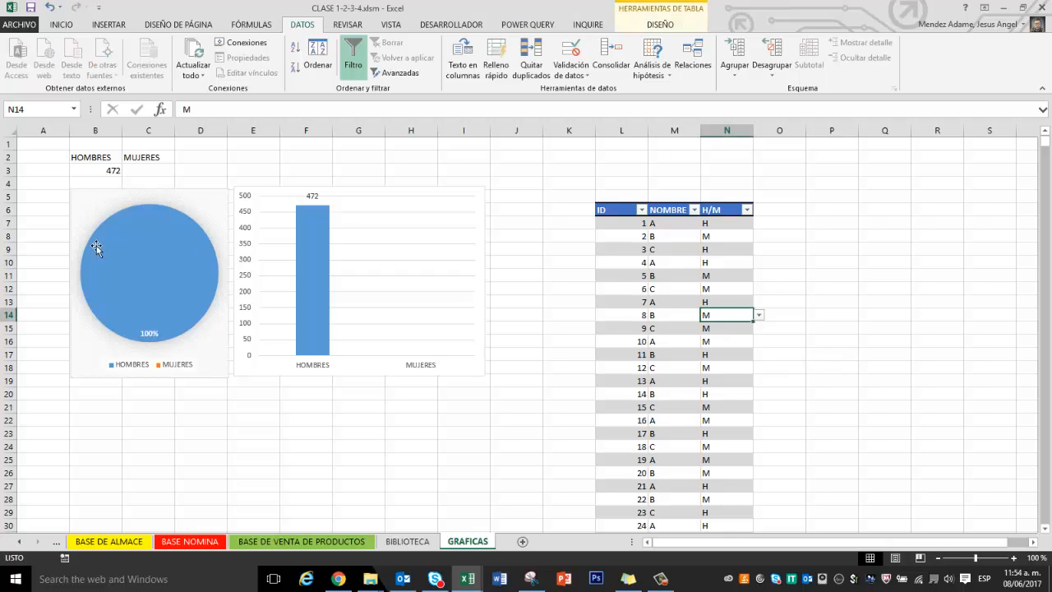
mouse_move(212, 304)
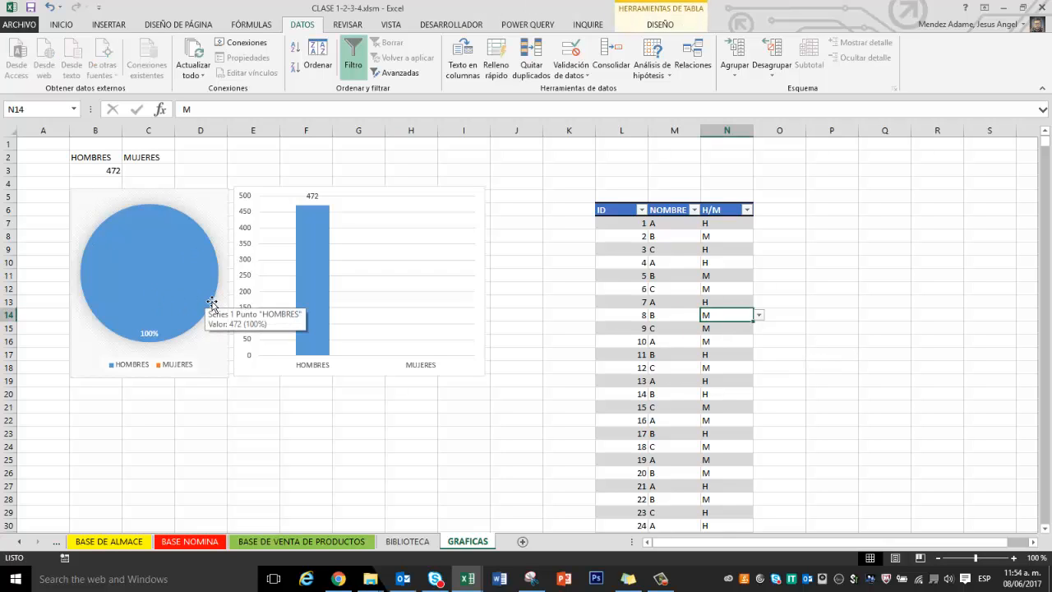
text(H)
key(Return)
text(H)
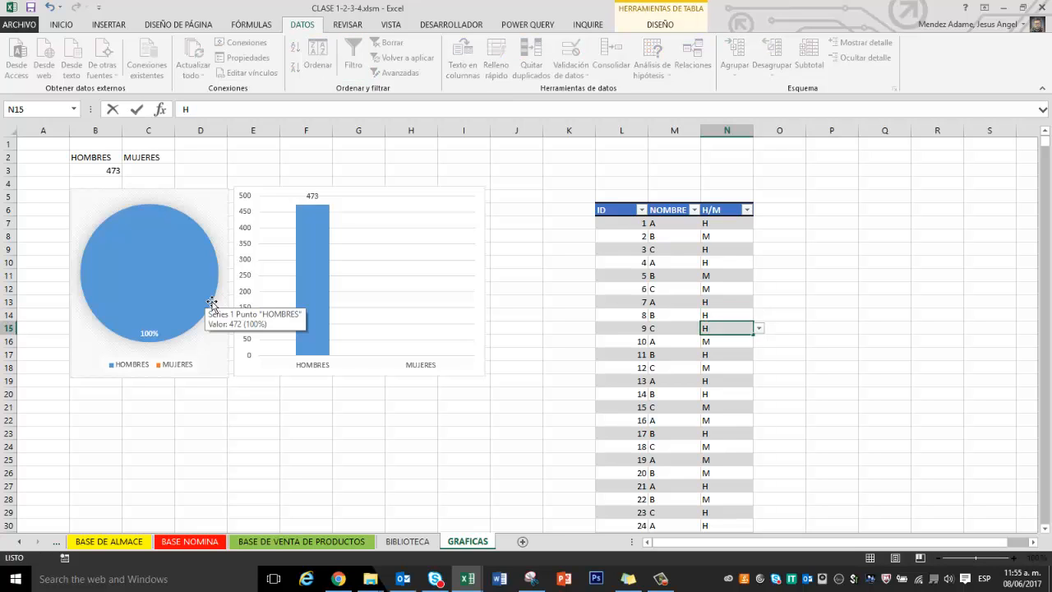
key(Return)
text(H)
key(Return)
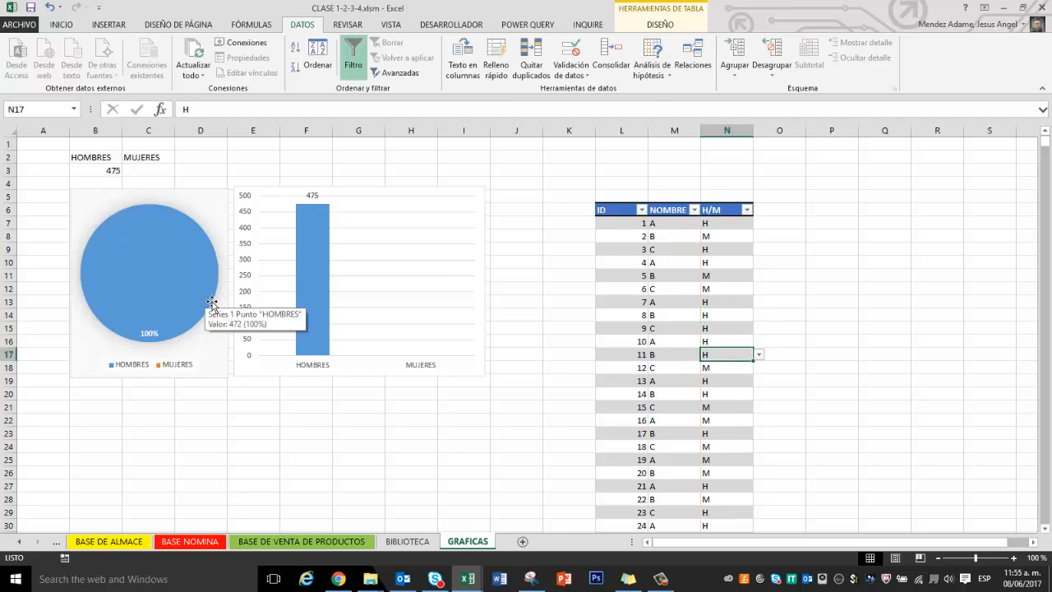
Step: Set the H/M entries in N16, N15 and N14 back to M
key(Up)
text(M)
key(Up)
text(M)
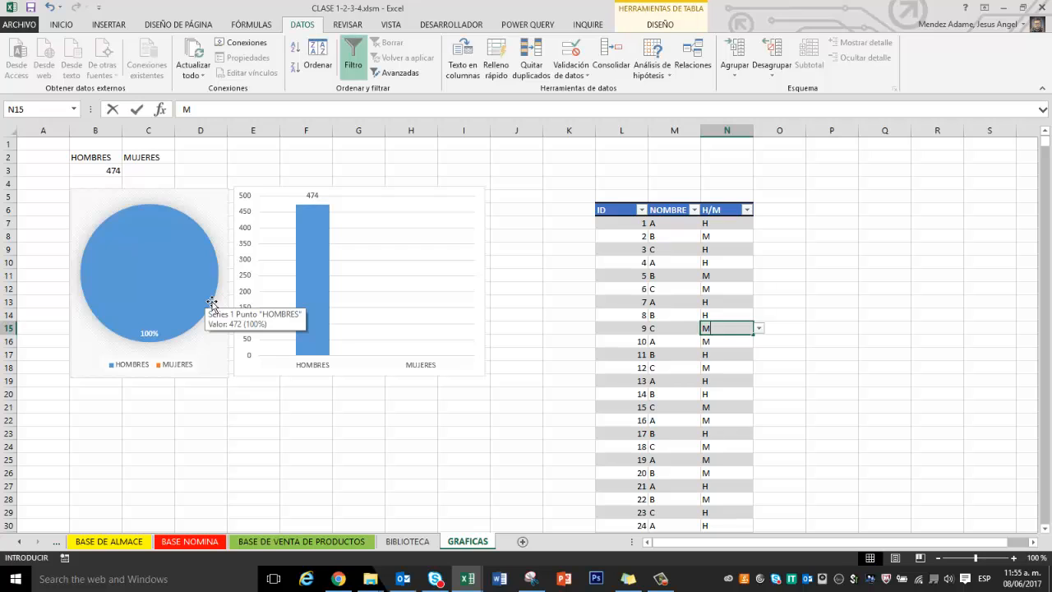
key(Up)
text(M)
key(Up)
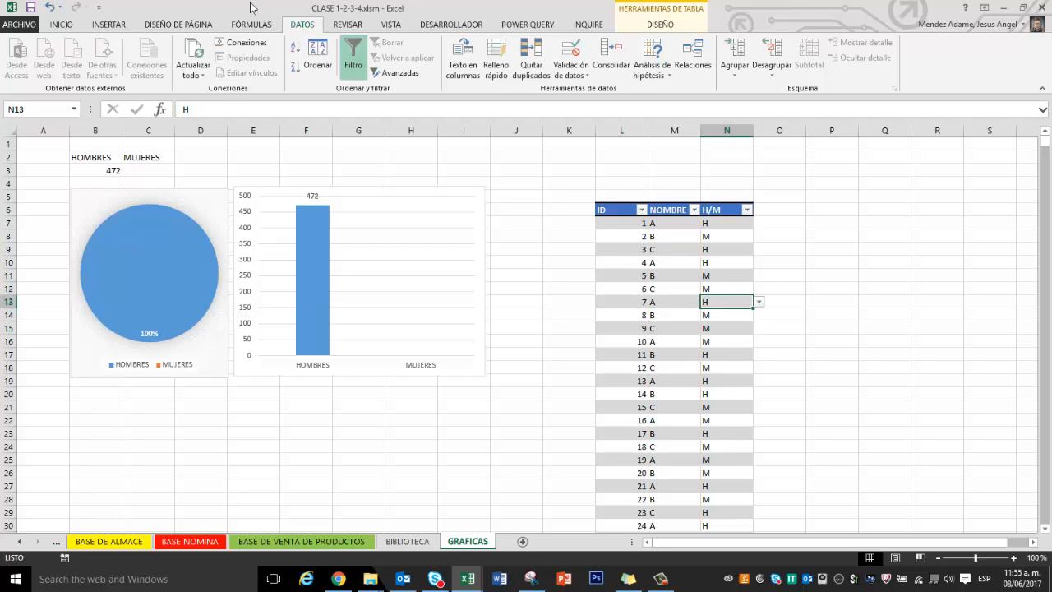
Step: Review the HOMBRES count formula in B3 and copy it into C3 under MUJERES
click(135, 175)
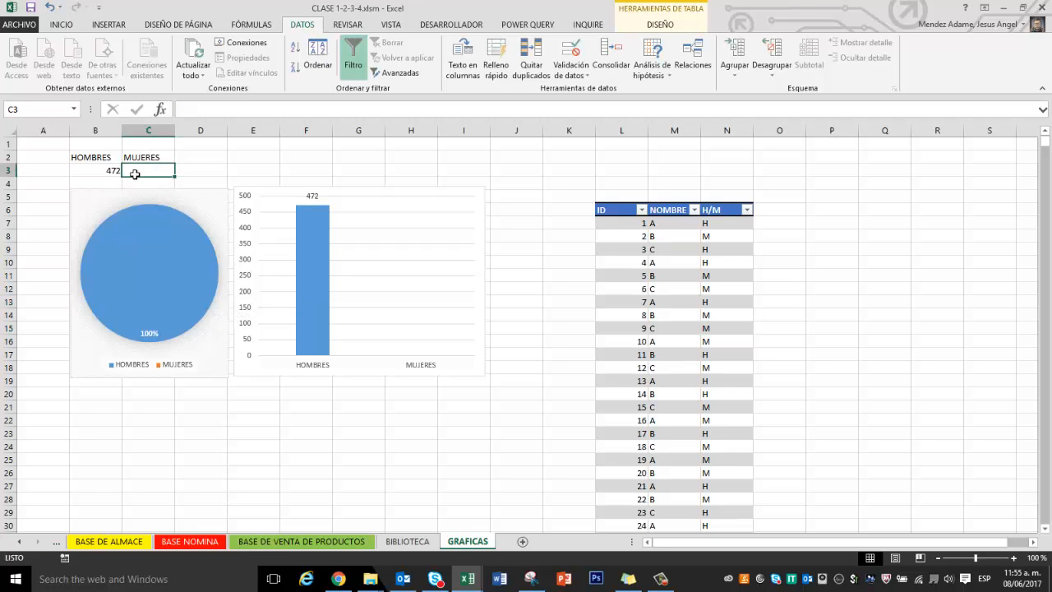
click(103, 172)
click(354, 115)
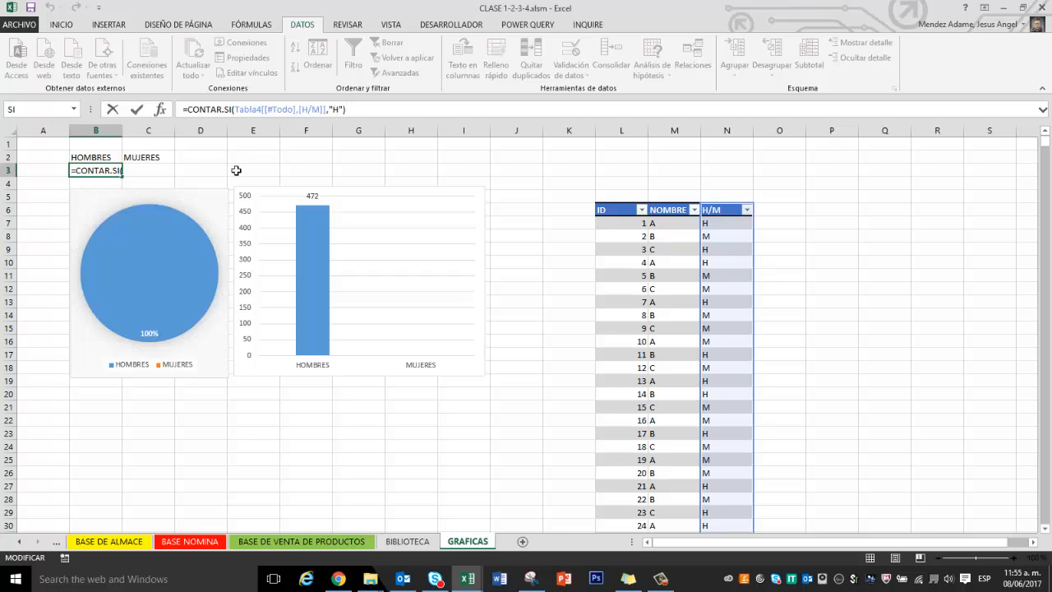
key(ctrl+Return)
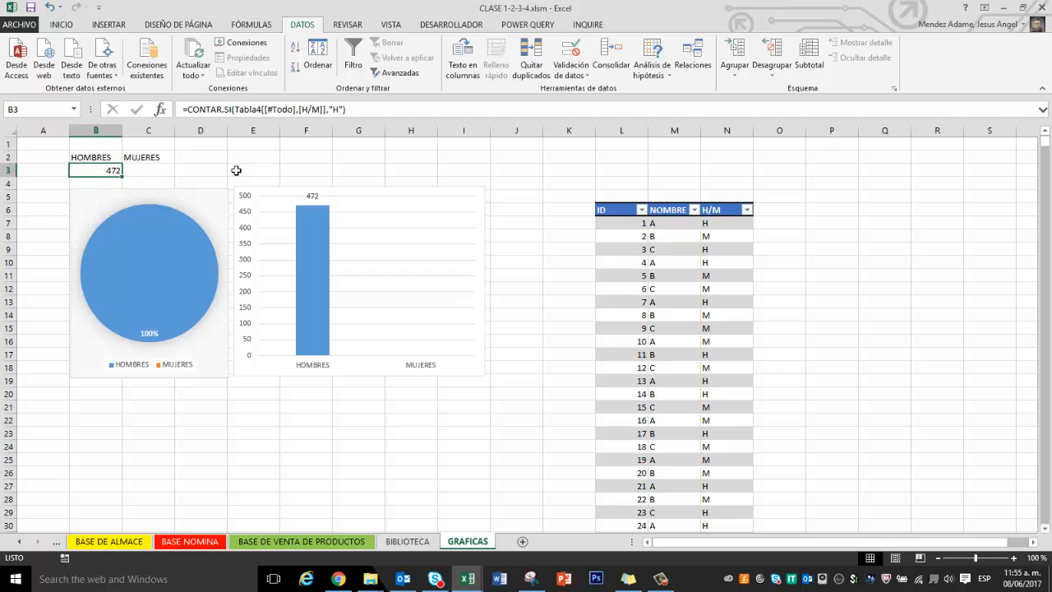
key(ctrl+c)
key(Right)
key(ctrl+v)
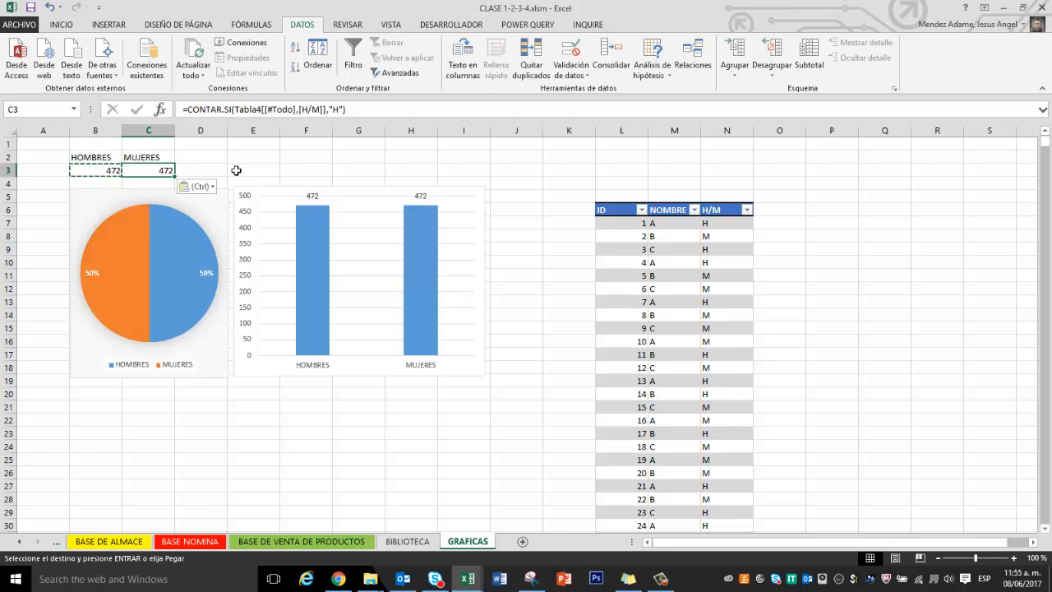
click(235, 162)
Step: Change the criterion of the MUJERES count formula in C3 to "M"
click(149, 172)
click(343, 112)
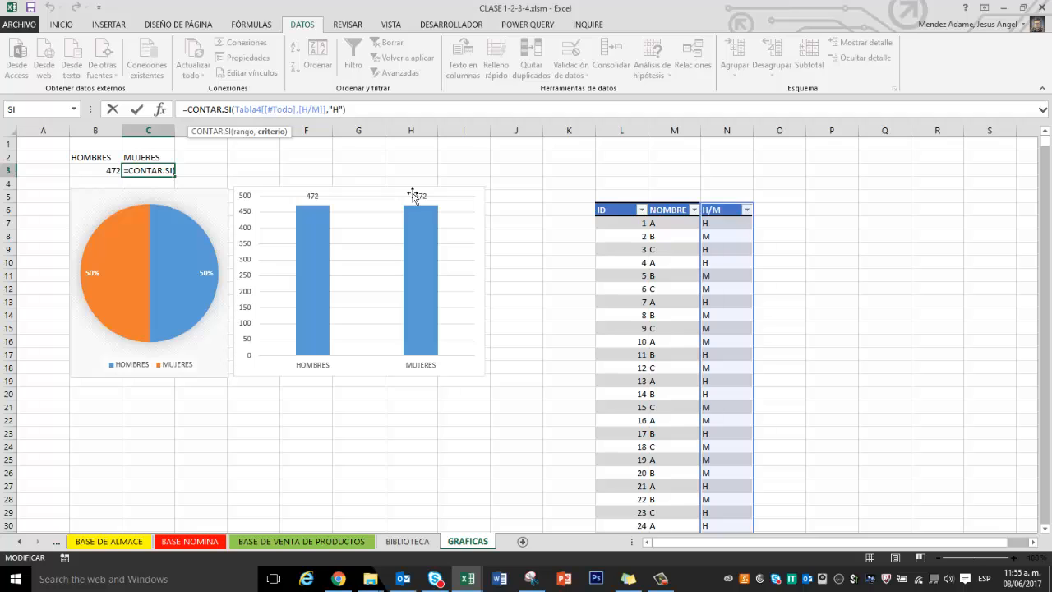
key(BackSpace)
text(M)
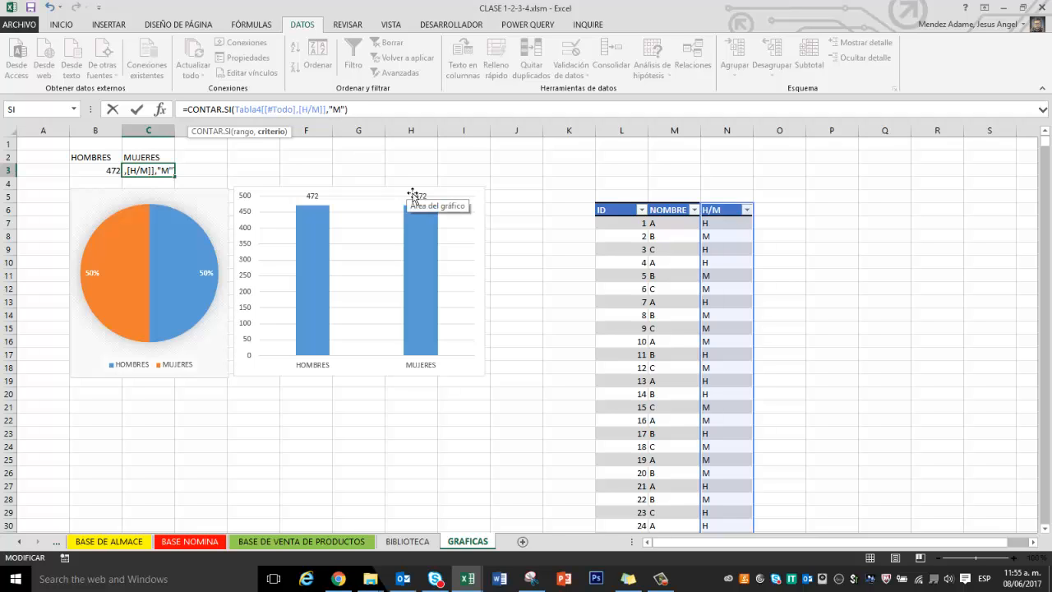
key(Return)
click(311, 157)
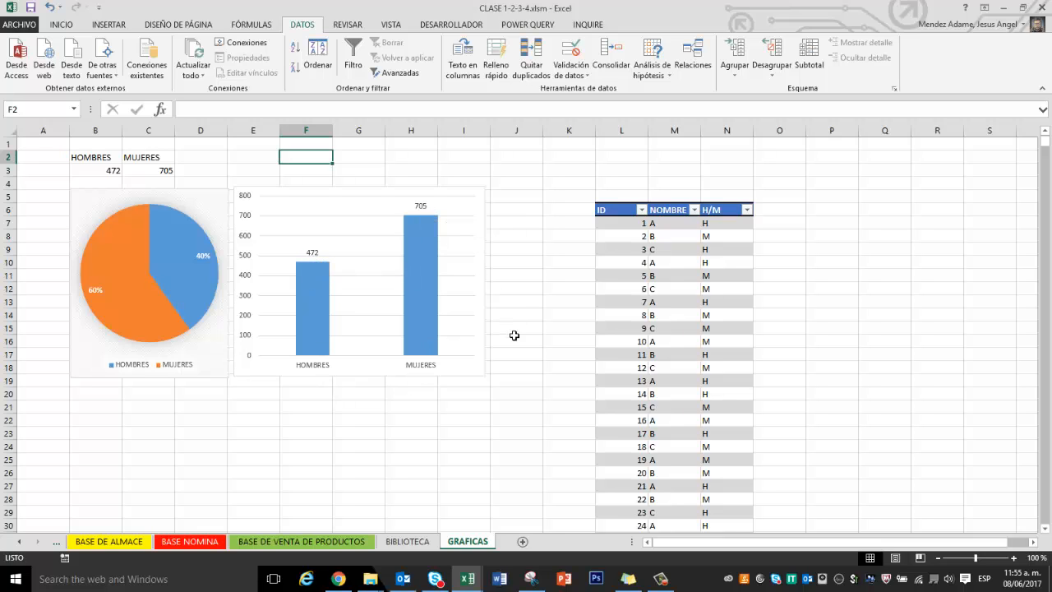
click(531, 295)
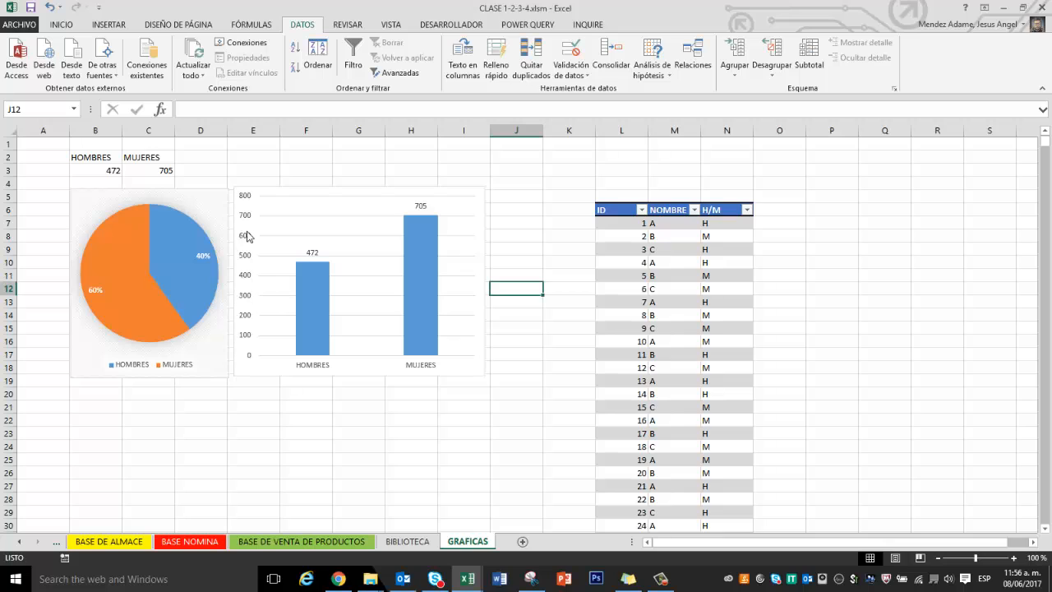
drag(90, 160, 176, 180)
click(115, 160)
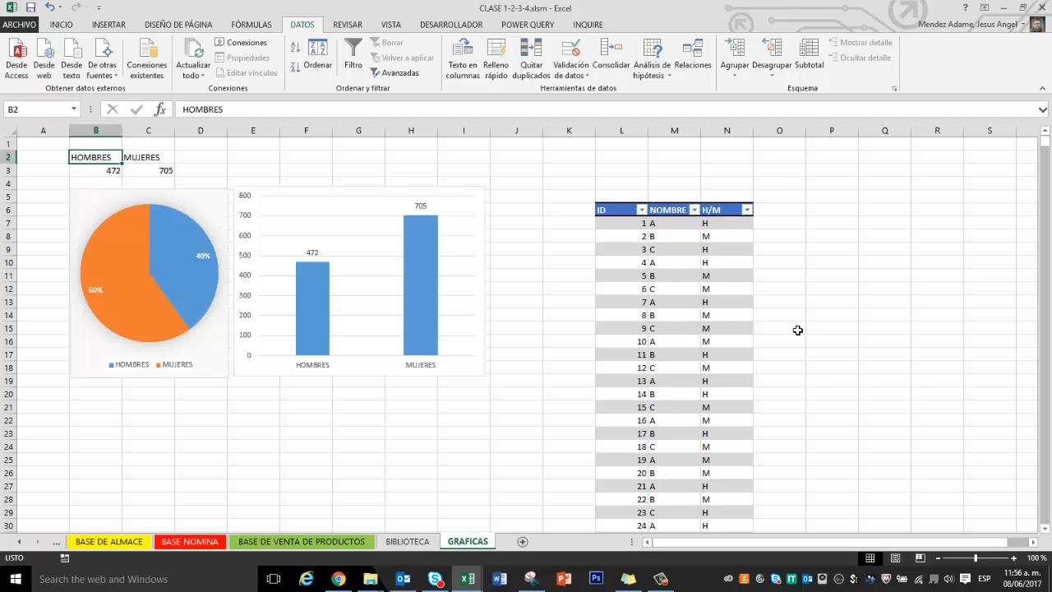
Step: Set all H/M entries in N9 through N28 to M to test how the HOMBRES and MUJERES counts and charts update
click(730, 251)
text(M)
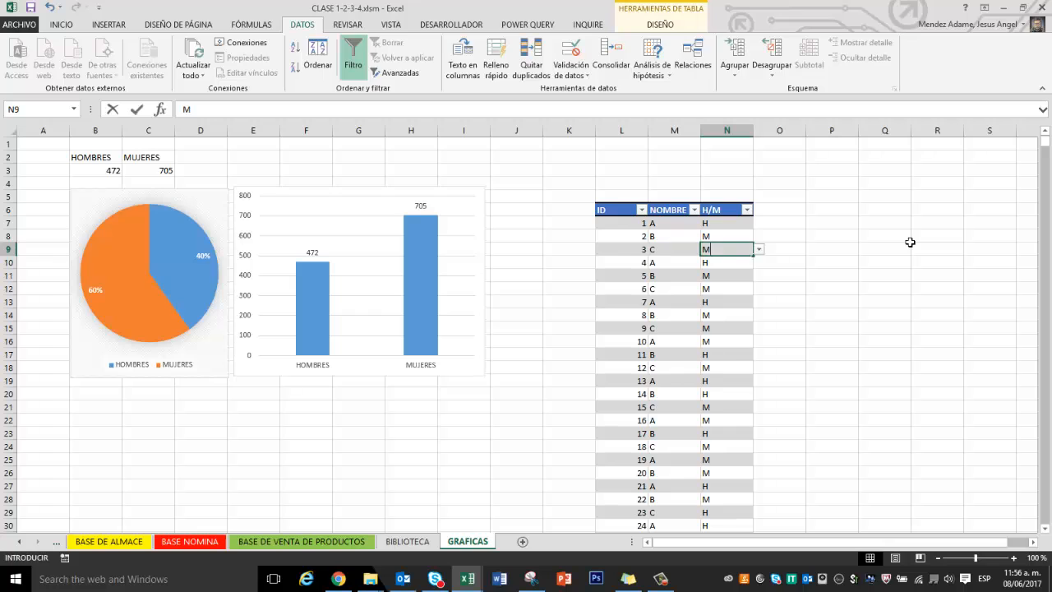
key(Return)
text(M)
key(Return)
text(M)
key(Return)
key(Return)
key(Return)
key(Return)
key(Return)
key(Return)
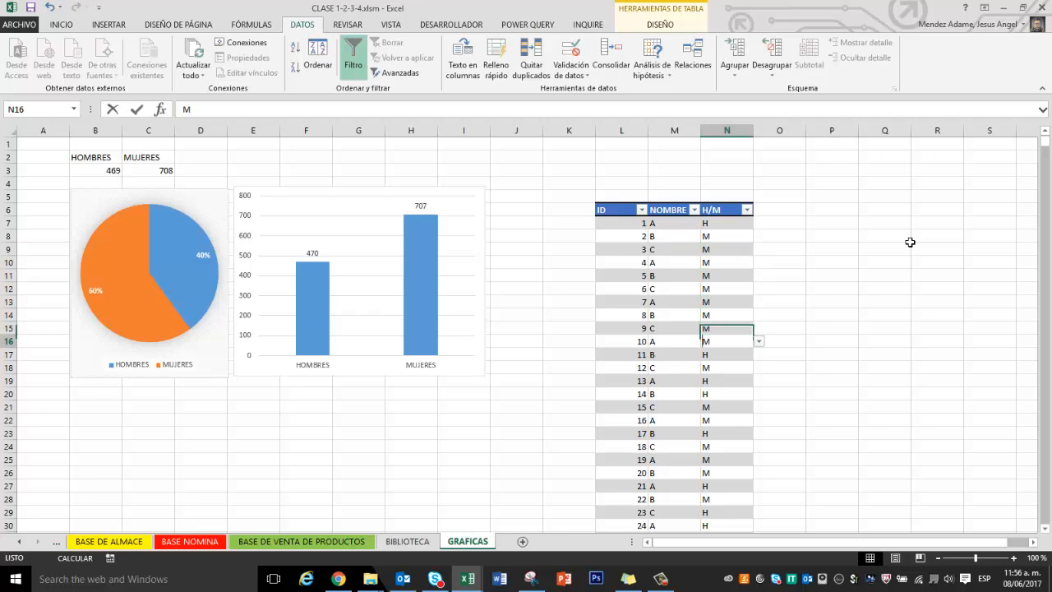
text(M)
key(Return)
key(Return)
text(M)
key(Return)
text(M)
key(Return)
key(Return)
key(Return)
text(M)
key(Return)
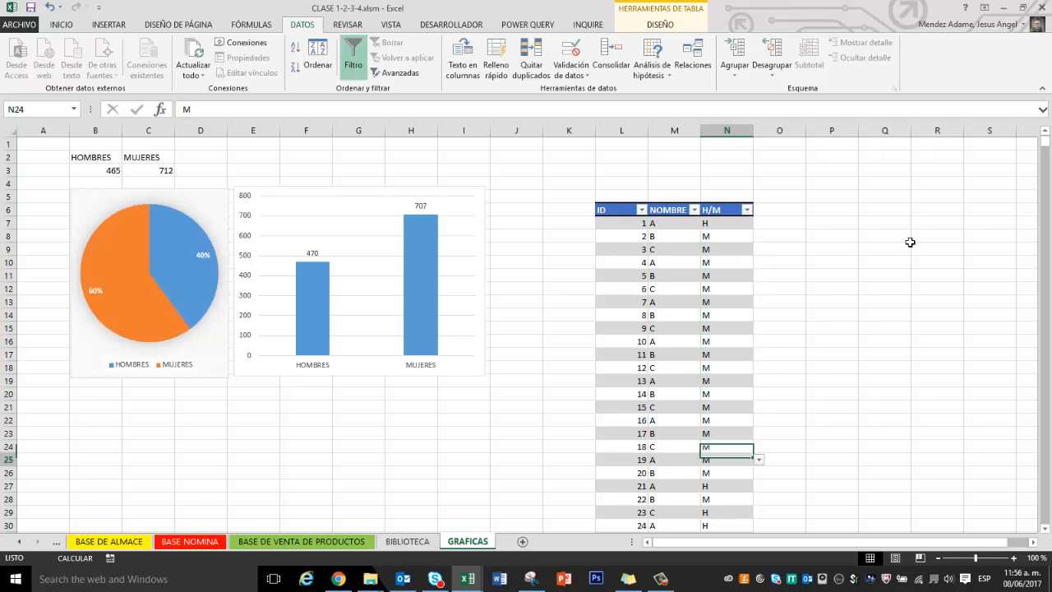
key(Return)
key(Return)
key(Return)
text(M)
key(Return)
text(M)
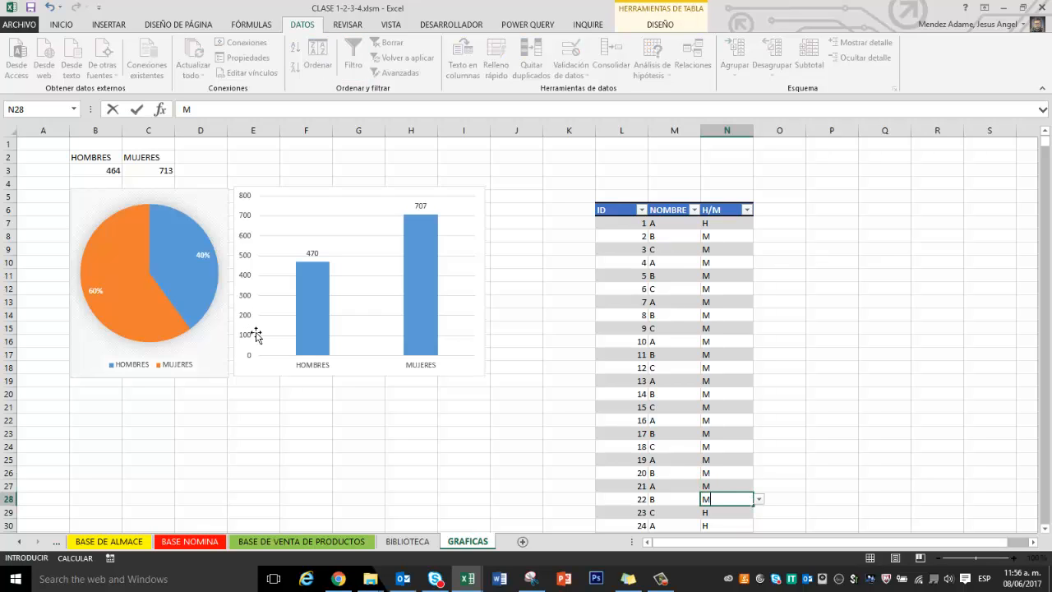
click(276, 421)
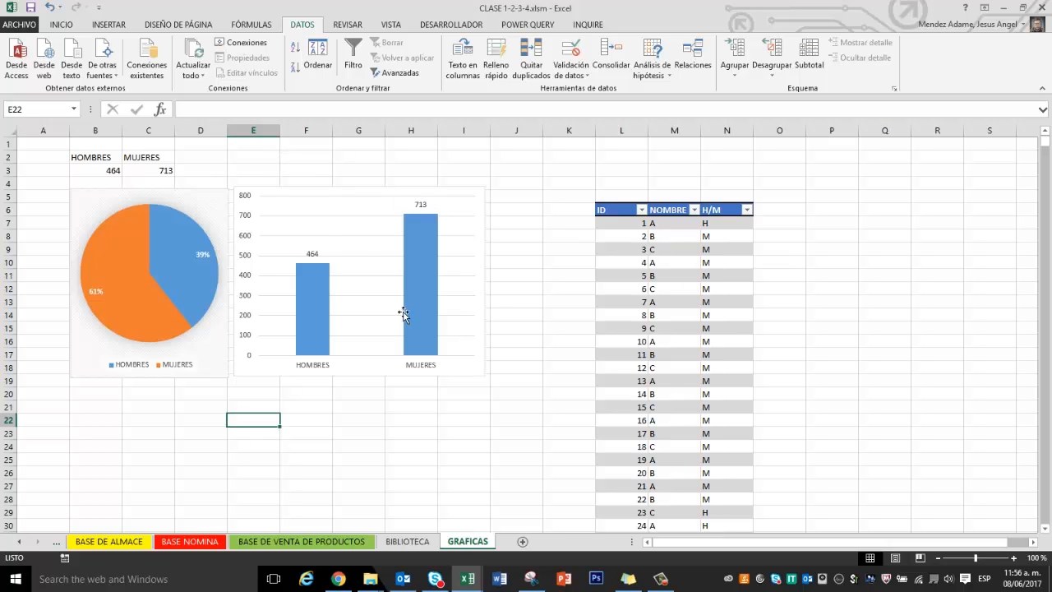
click(521, 322)
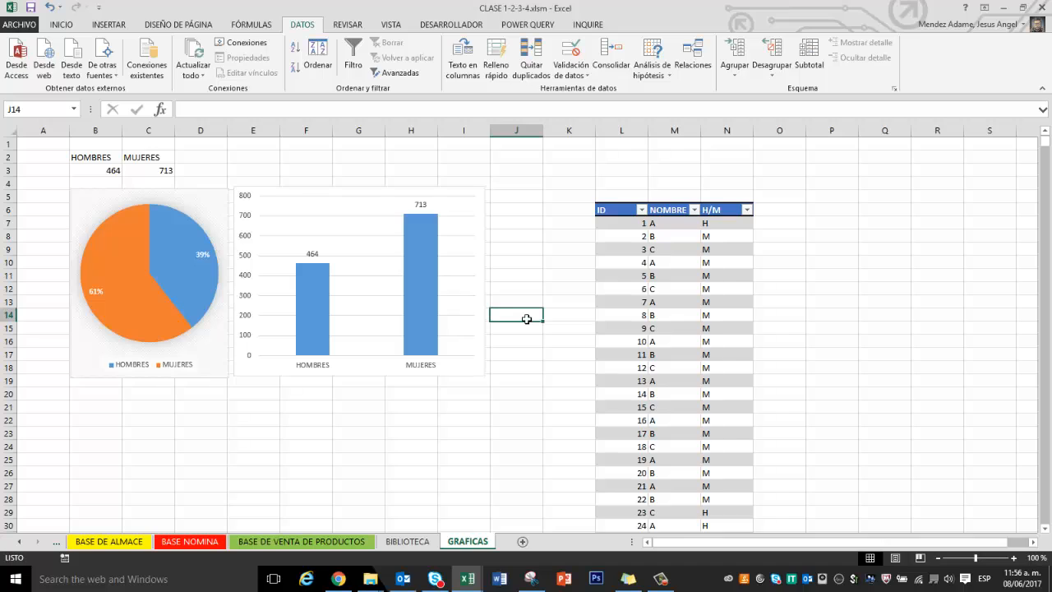
Step: Add a new worksheet and copy the MATRICULA to ED.FI. data in D5:I17 of PRIMERA BASE DE DATOS
click(522, 544)
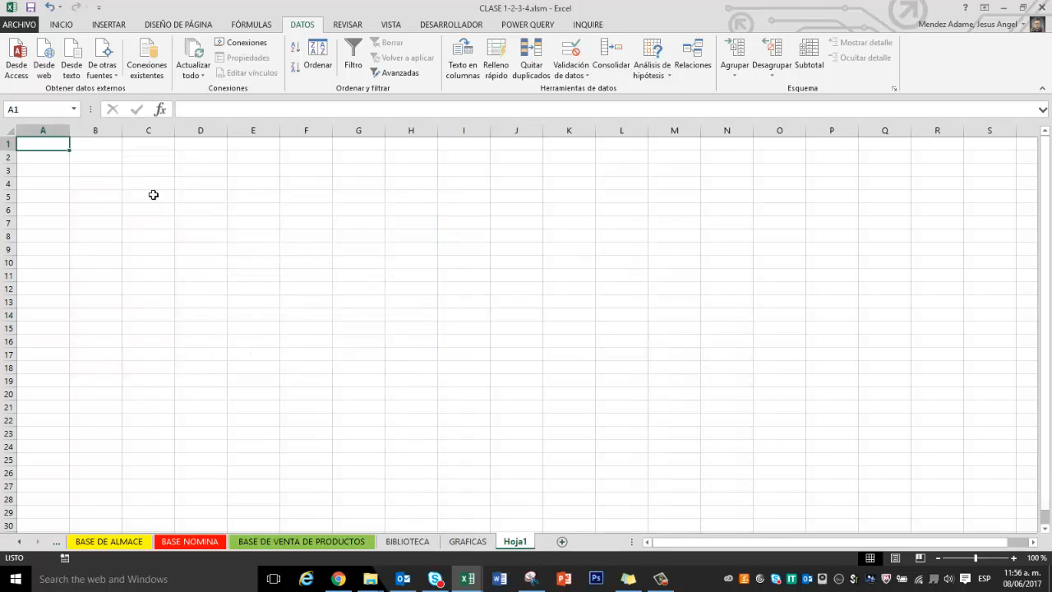
click(151, 185)
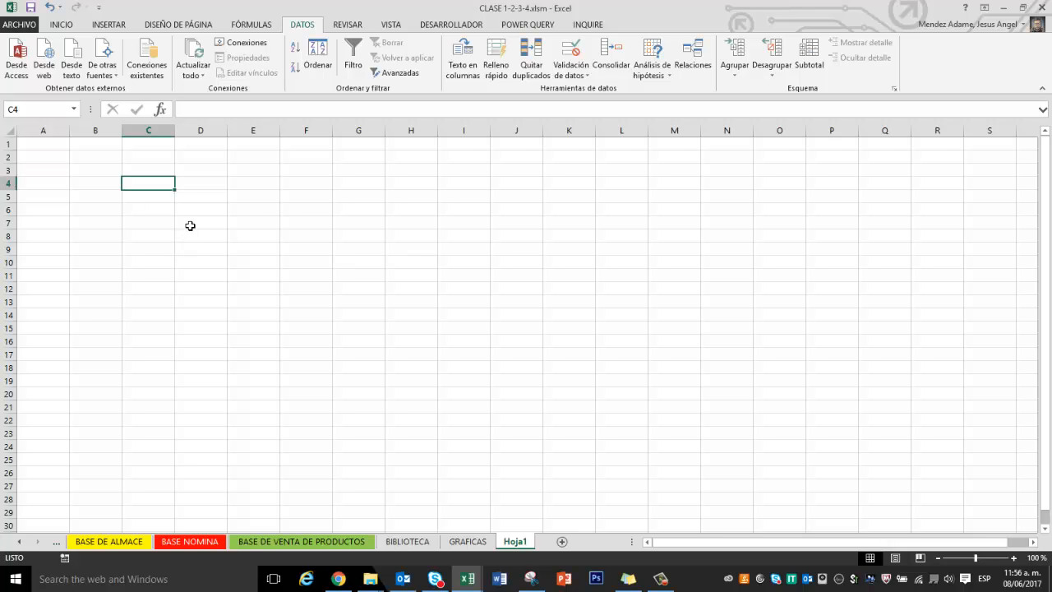
click(23, 543)
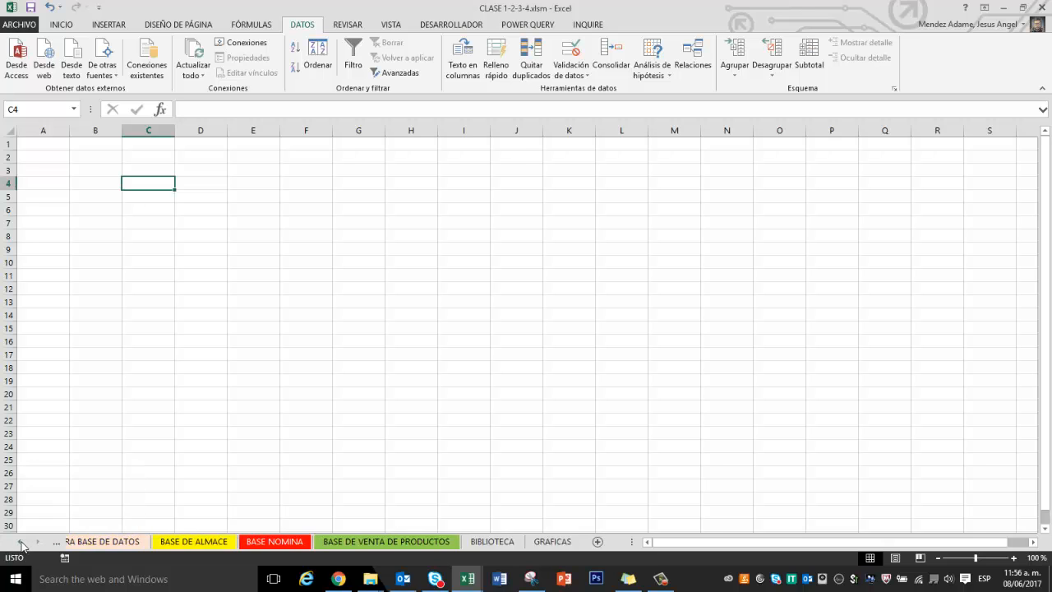
click(22, 542)
click(214, 542)
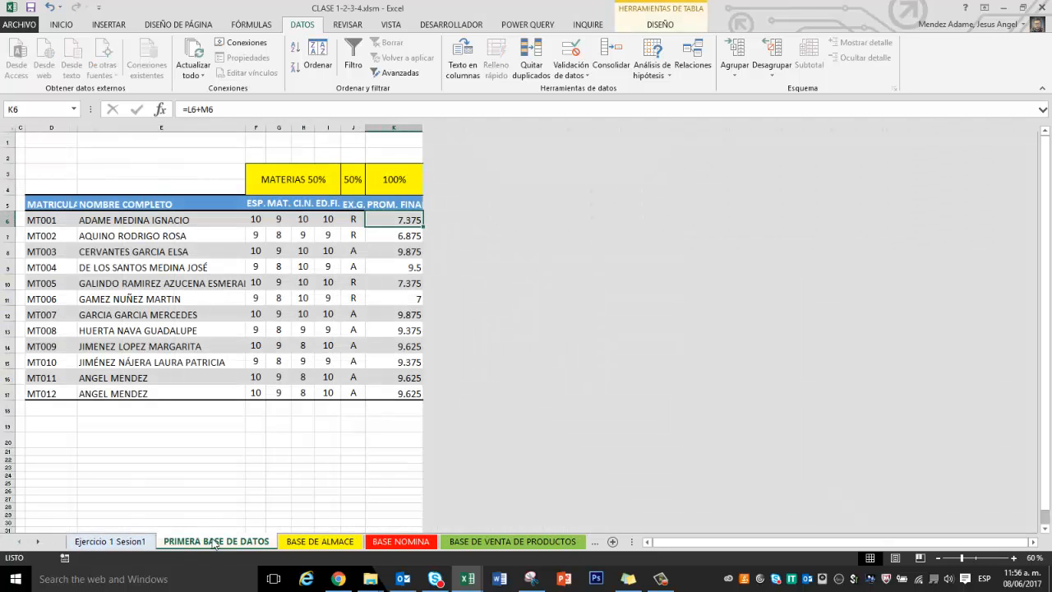
drag(54, 206, 331, 395)
key(ctrl+c)
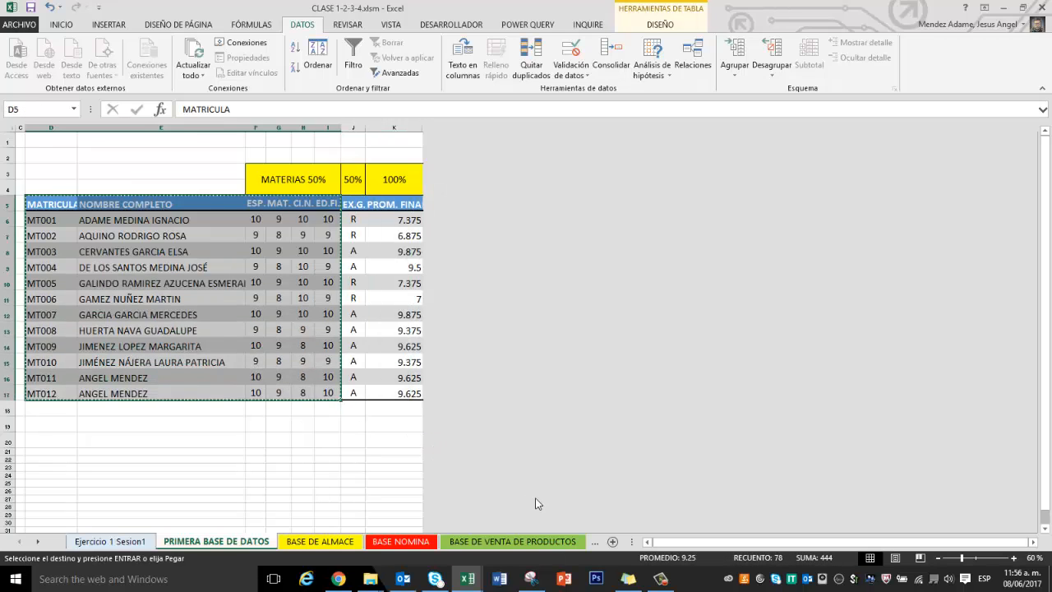
Step: Paste the copied student data as values only at C4 of the Hoja1 sheet
click(593, 542)
click(579, 543)
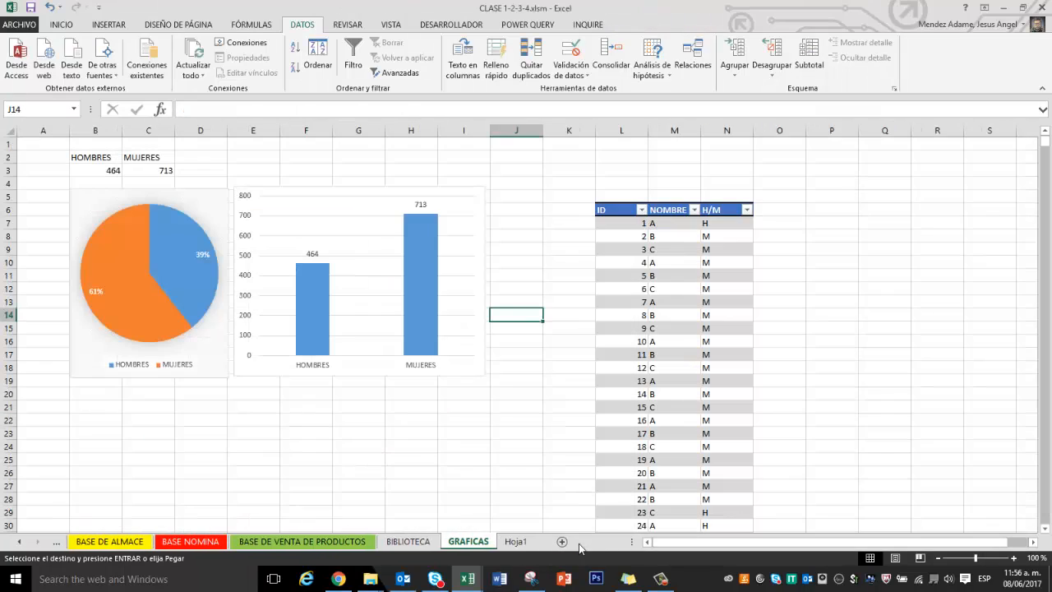
click(514, 543)
click(148, 184)
right_click(146, 186)
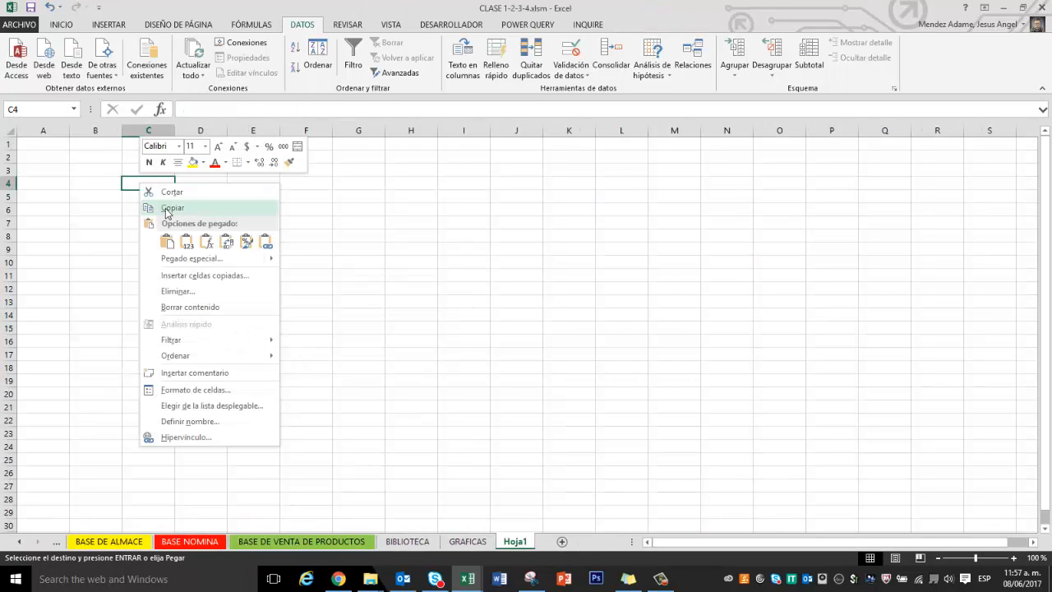
click(187, 241)
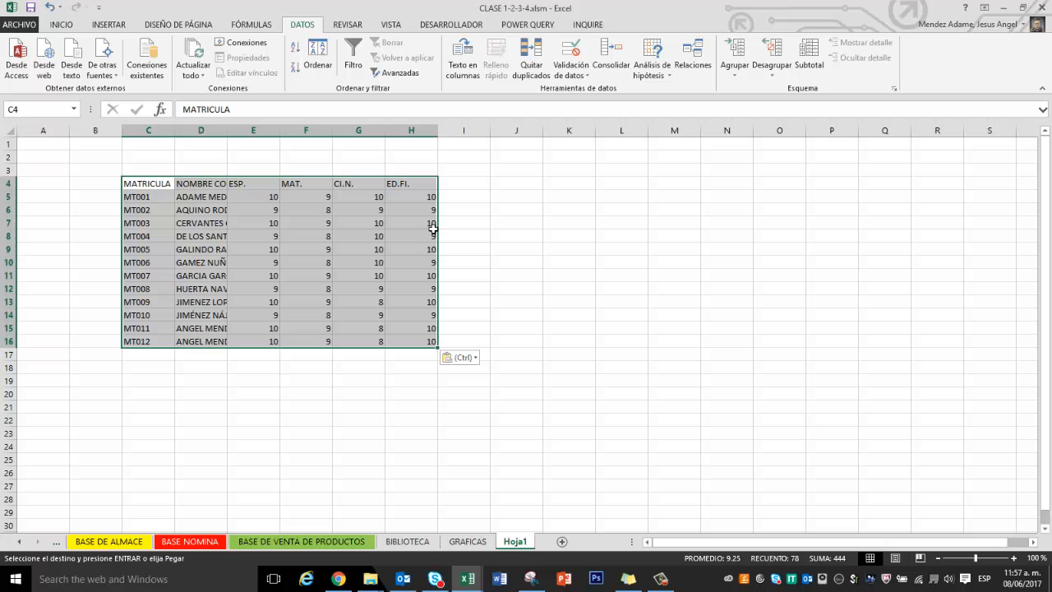
click(501, 263)
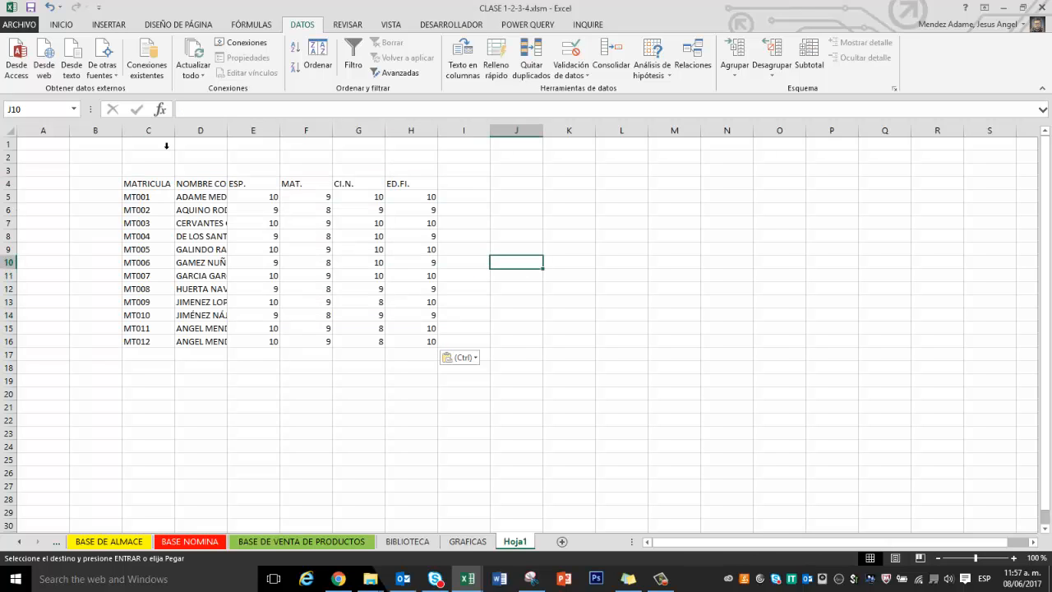
Step: AutoFit the widths of columns C through H to their contents
drag(148, 131, 436, 131)
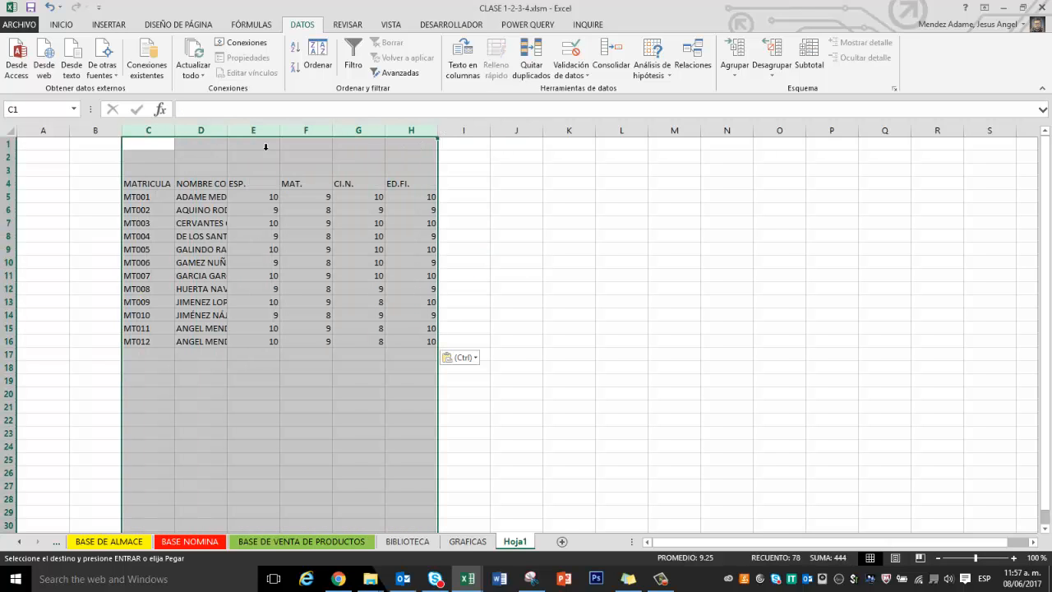
double_click(227, 131)
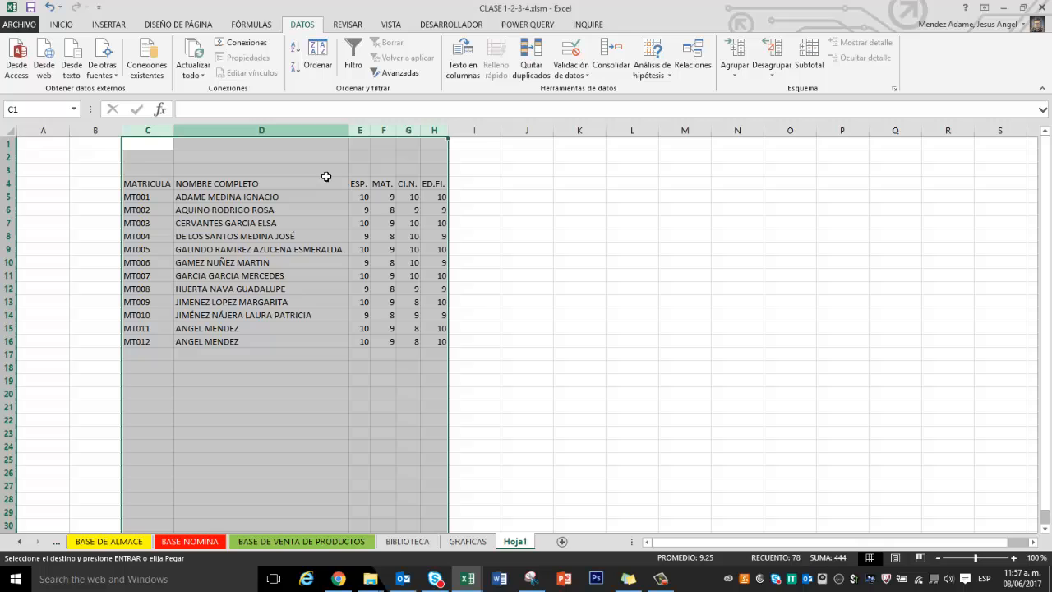
click(307, 384)
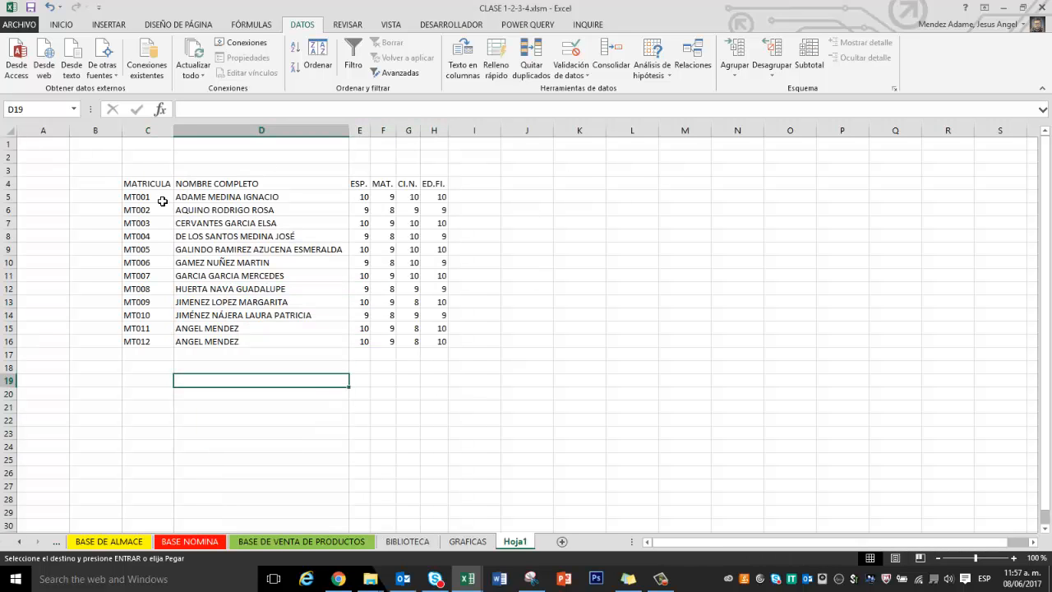
drag(150, 183, 446, 347)
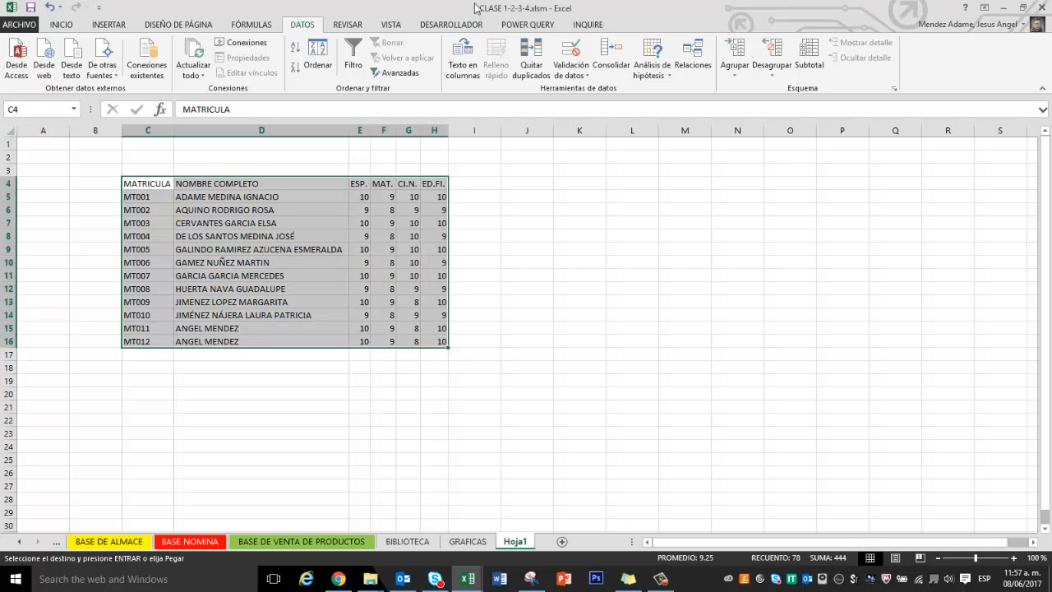
click(62, 25)
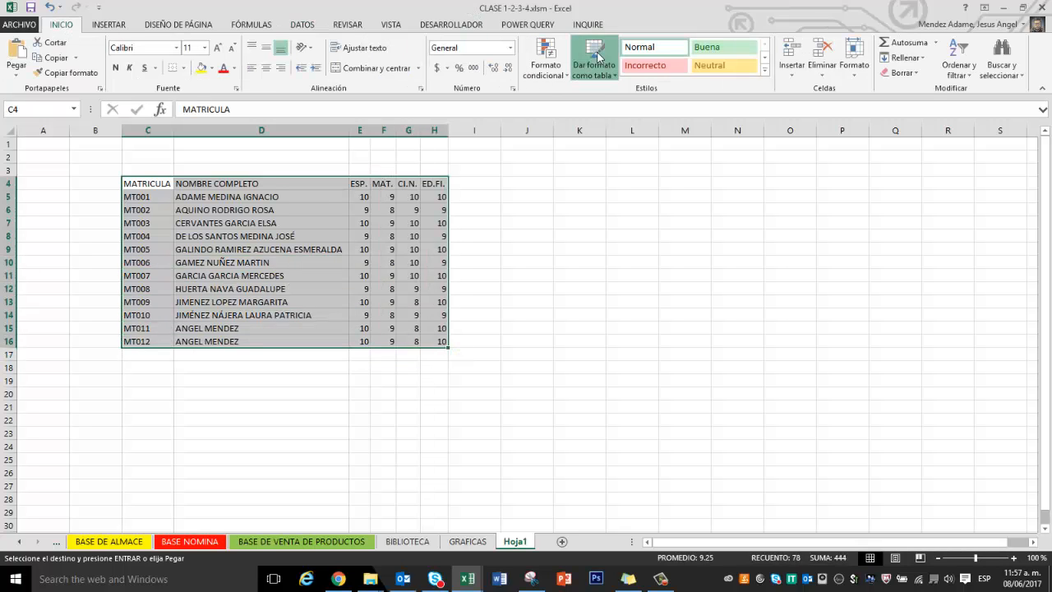
click(594, 61)
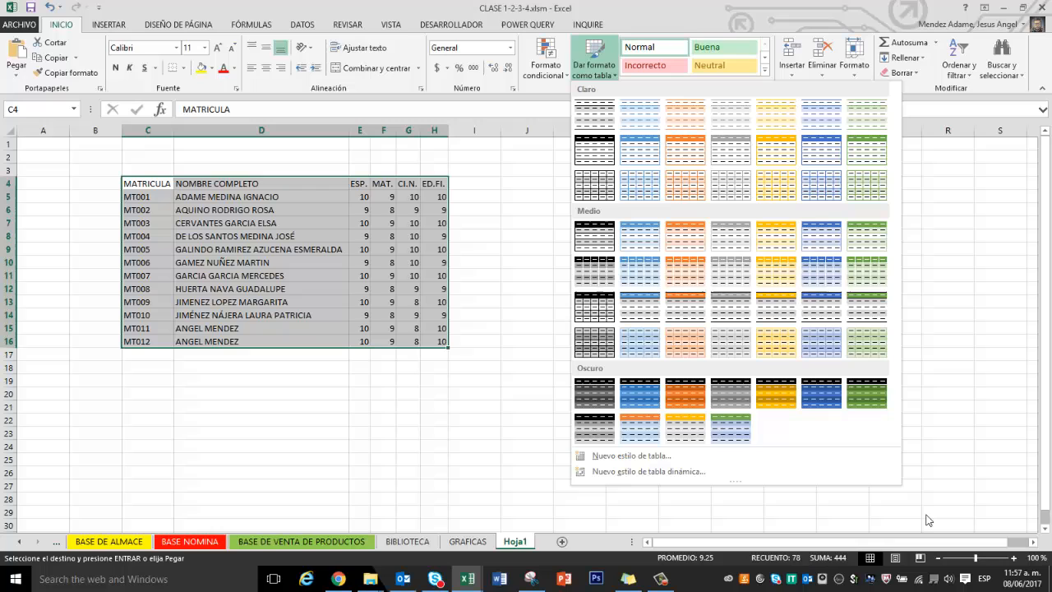
click(350, 409)
click(231, 200)
click(144, 187)
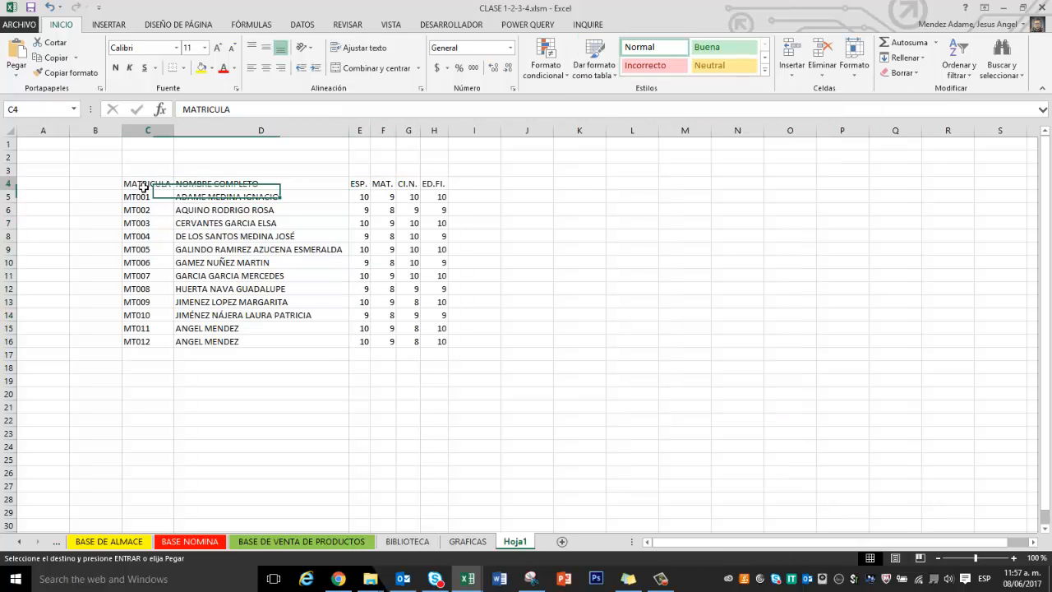
Step: Try formatting C4:H16 as a medium blue table with the headers option off, and undo the table formatting
drag(144, 187, 441, 345)
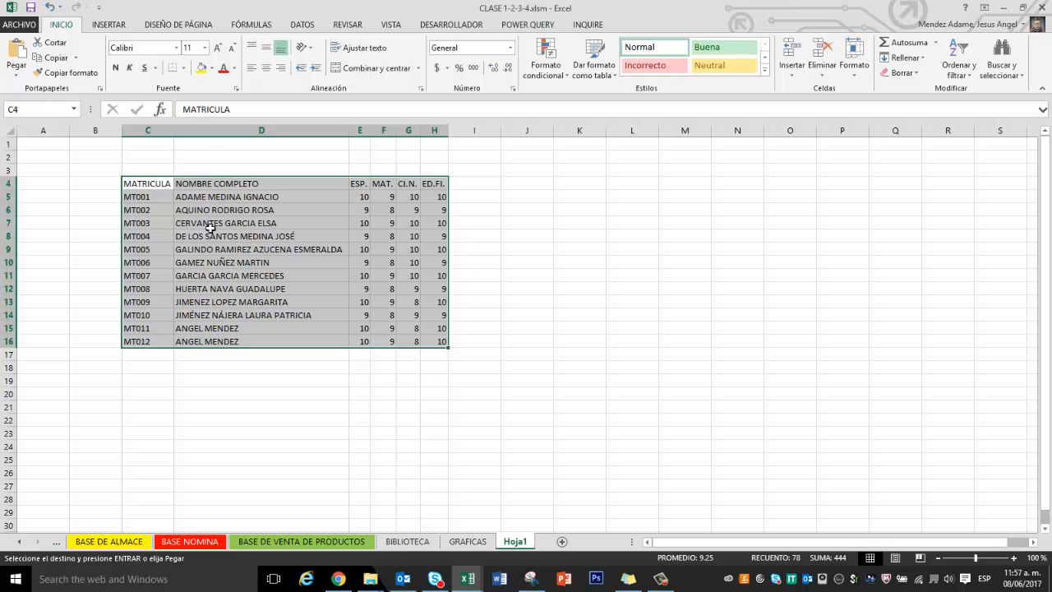
click(593, 64)
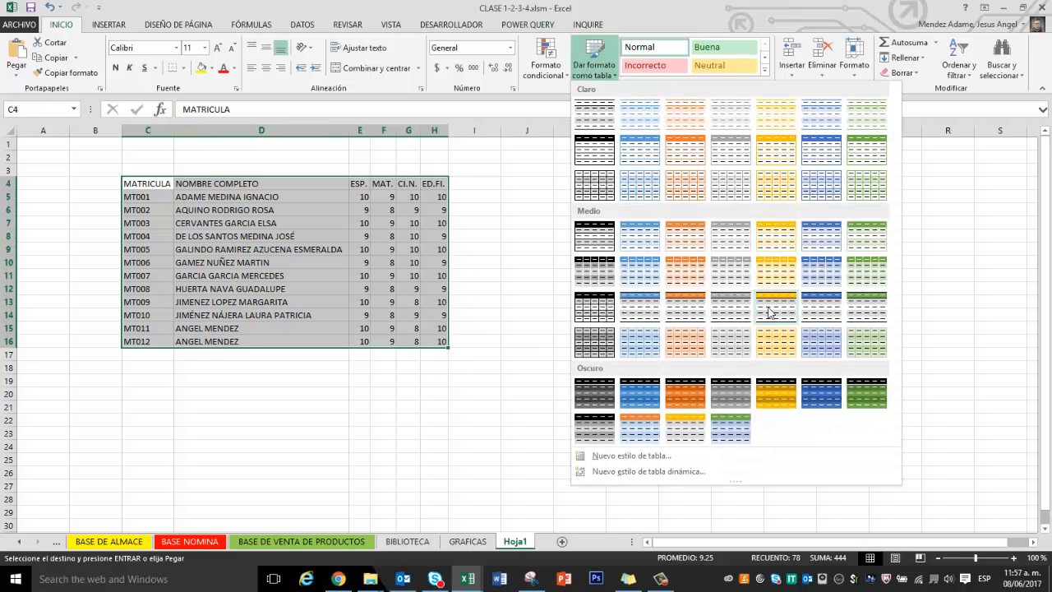
click(843, 284)
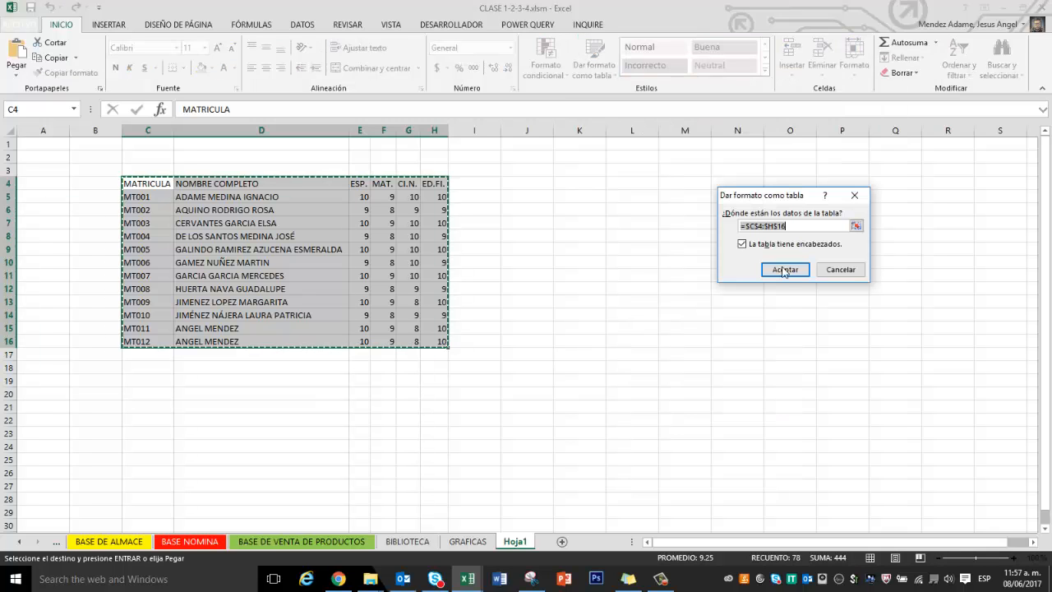
drag(813, 206, 545, 194)
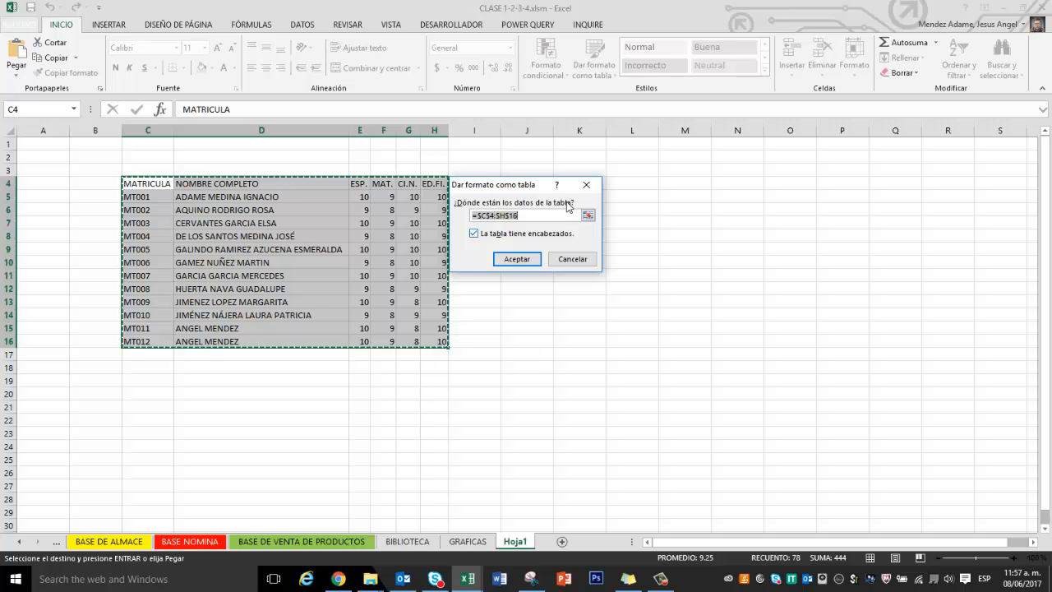
click(475, 234)
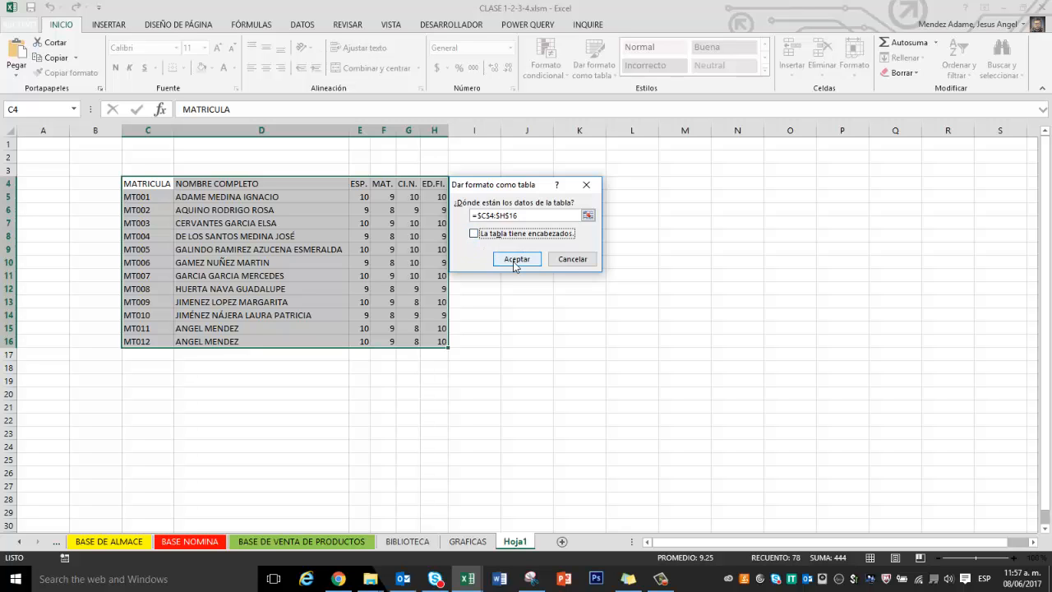
click(513, 258)
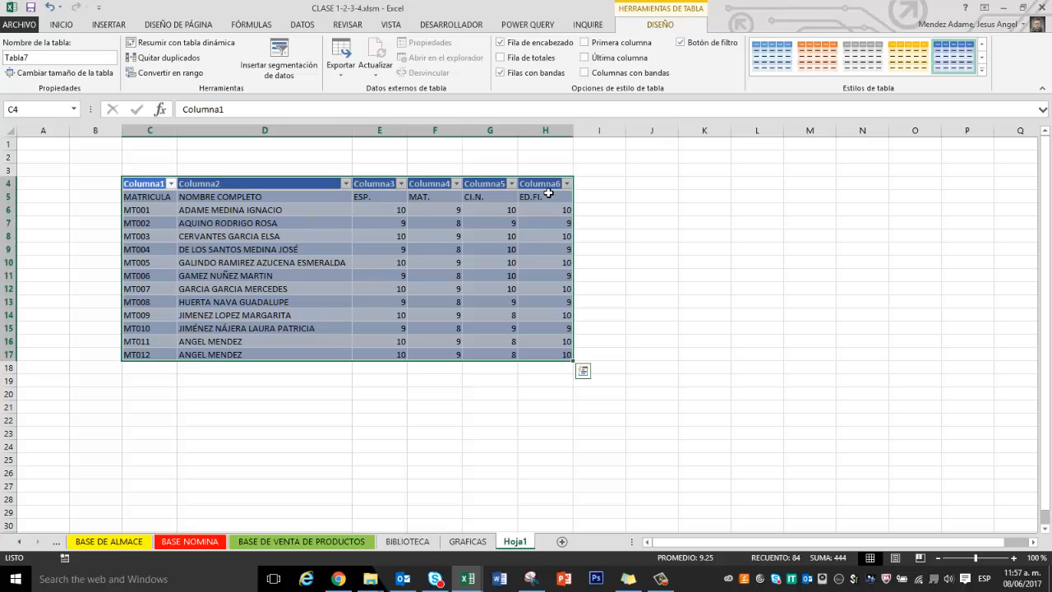
key(ctrl+z)
Step: Format C4:H16 as a medium blue banded table with the headers option on
click(593, 66)
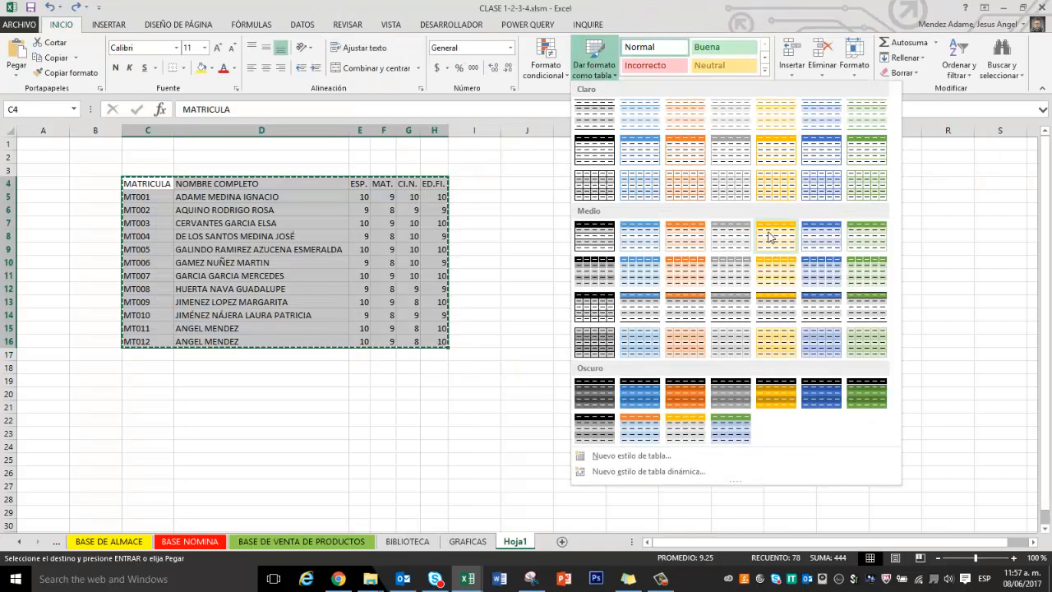
click(811, 258)
click(475, 234)
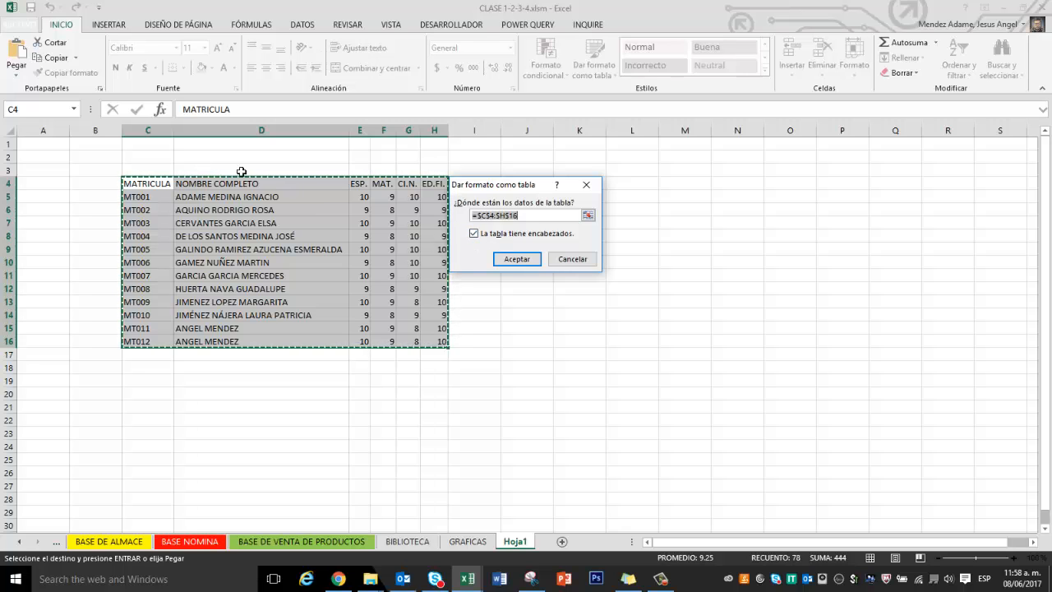
click(520, 259)
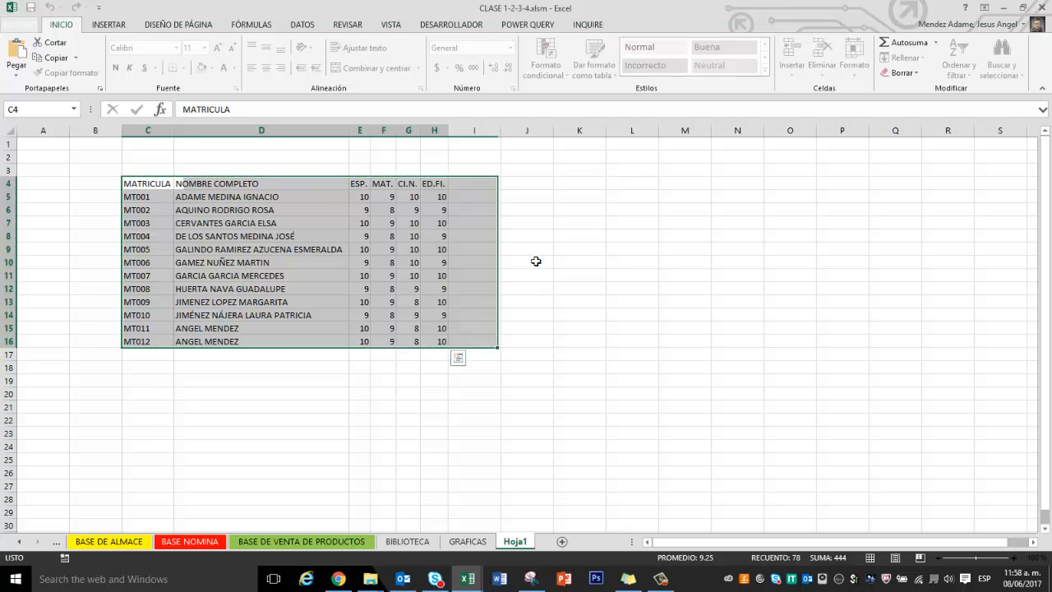
click(615, 263)
click(457, 254)
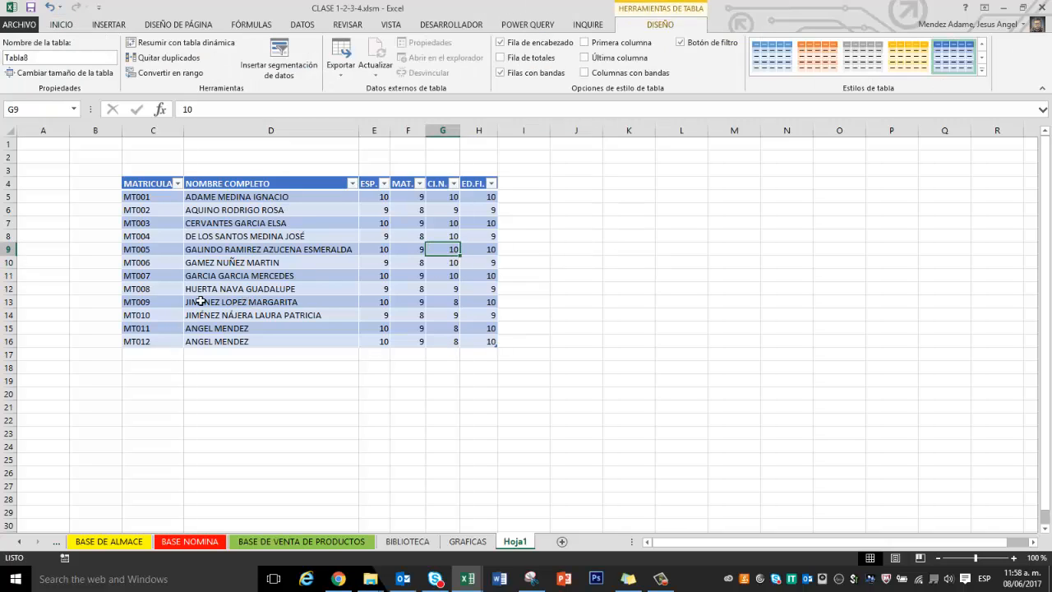
Step: Add a MUSICA column to the table by entering the header in I4, right after ED.FI
click(517, 185)
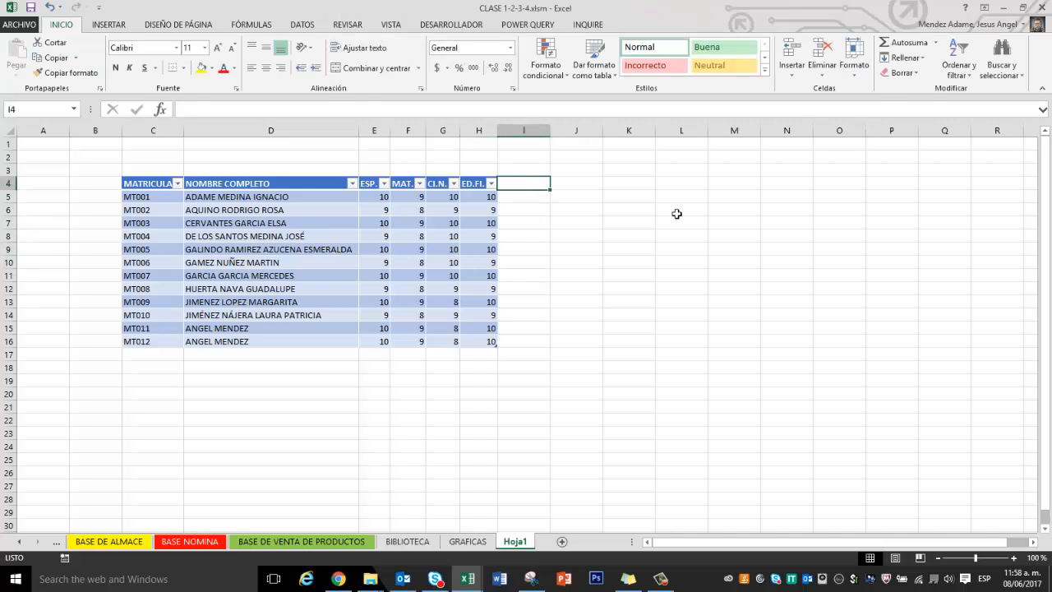
key(Left)
key(Left)
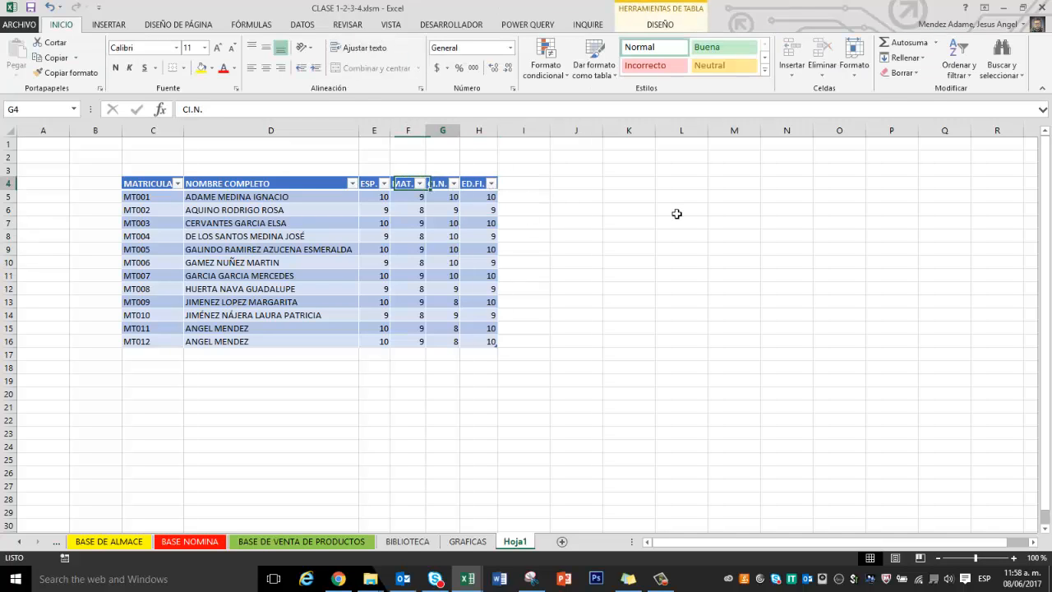
key(Right)
key(Left)
key(Right)
key(Right)
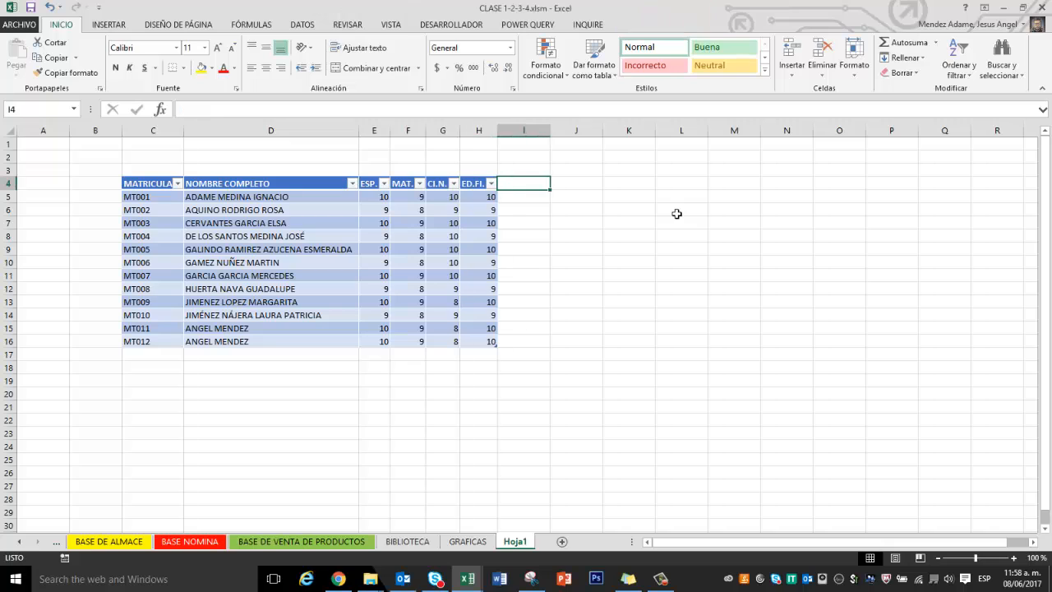
text(MUSICA)
key(Return)
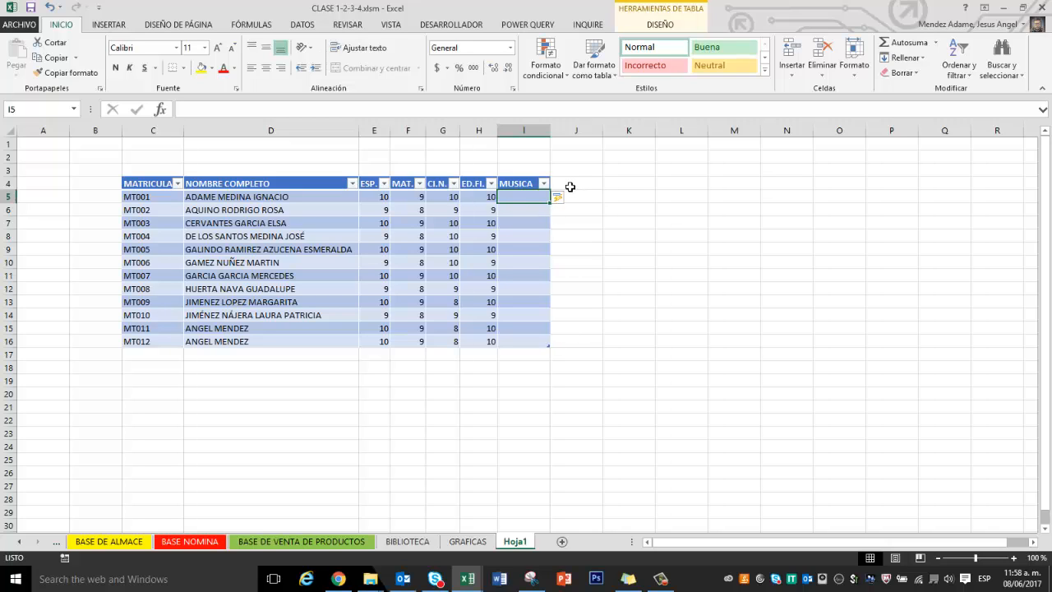
Step: Delete the MUSICA column I from the sheet
right_click(524, 133)
click(506, 142)
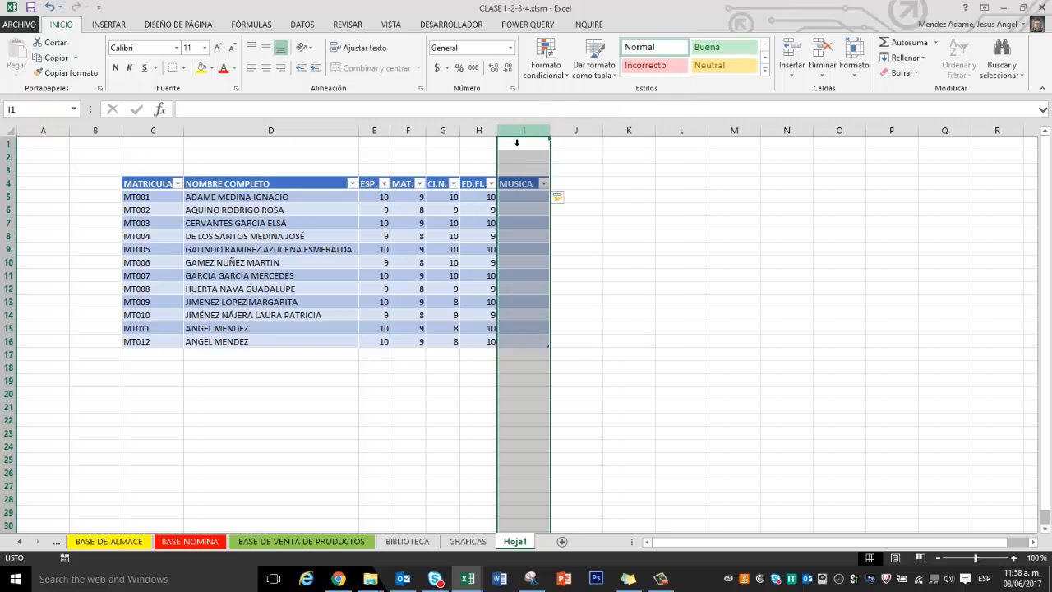
right_click(509, 131)
click(550, 242)
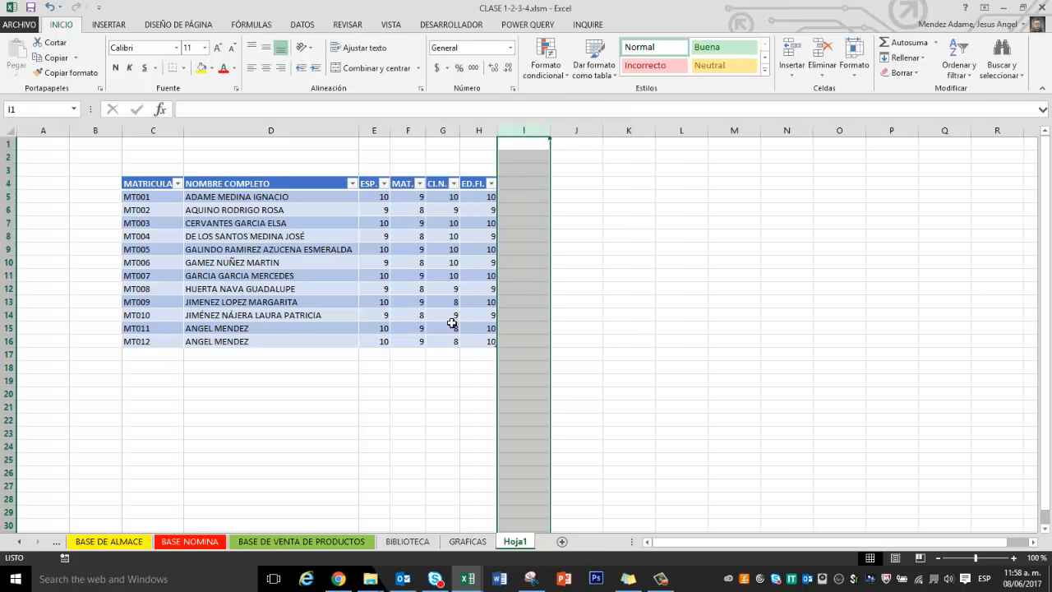
Step: Insert a new column before CI.N. at column G and name its header MUSICA
click(523, 185)
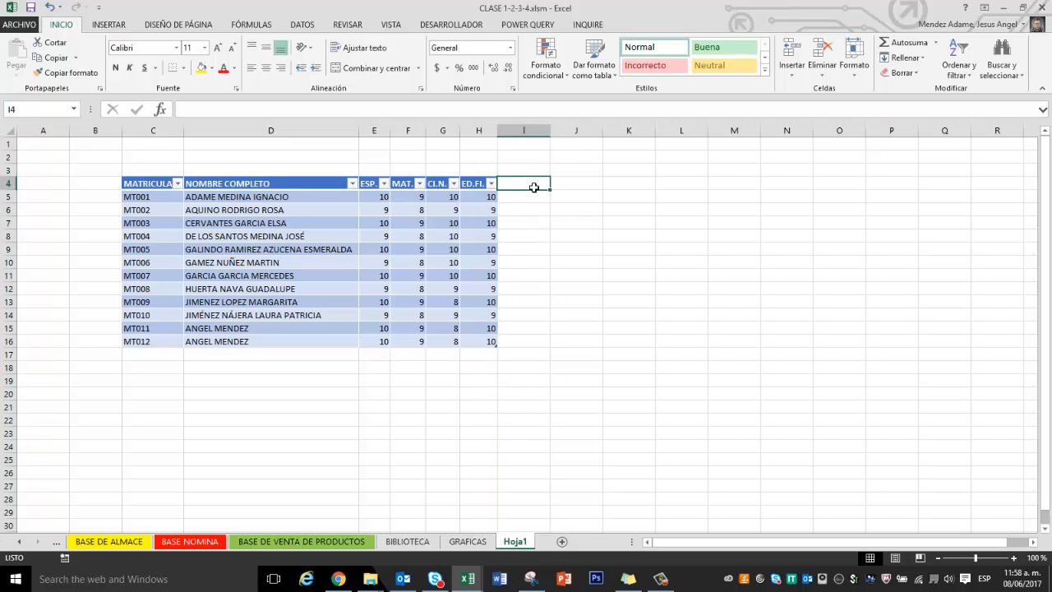
right_click(442, 131)
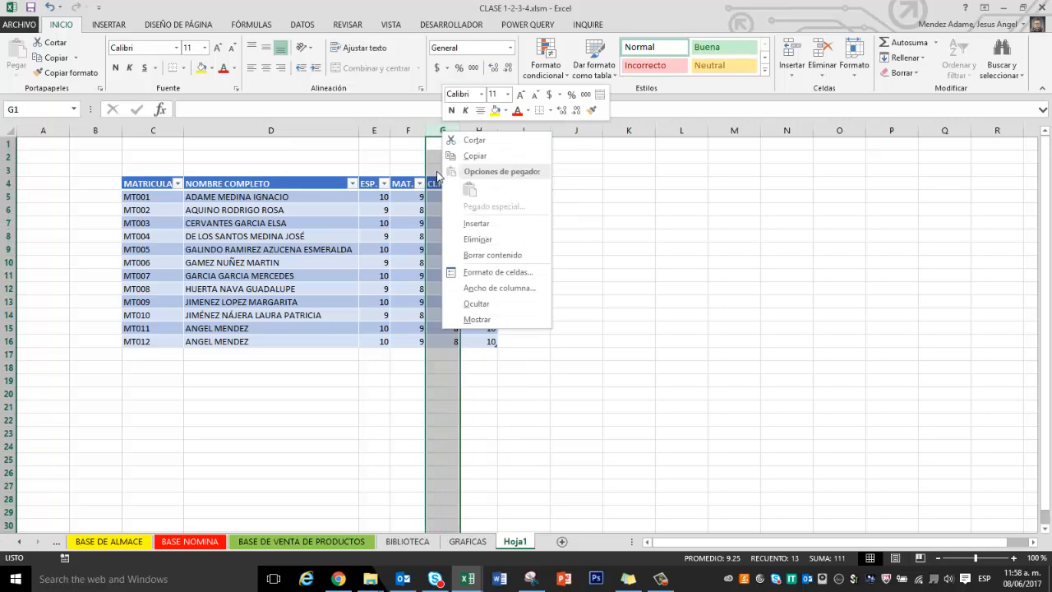
click(437, 133)
right_click(437, 133)
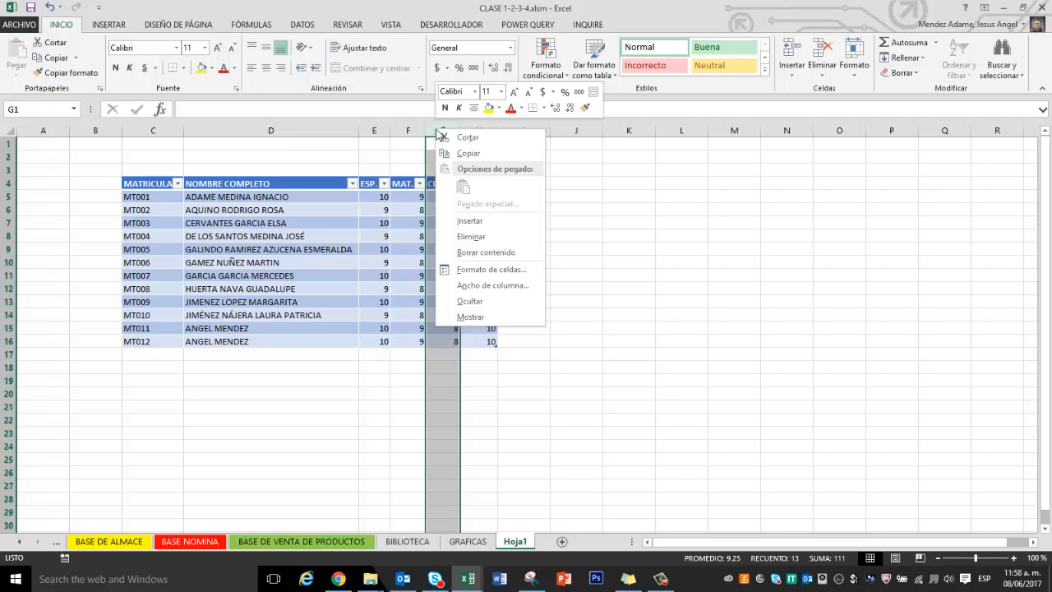
click(474, 220)
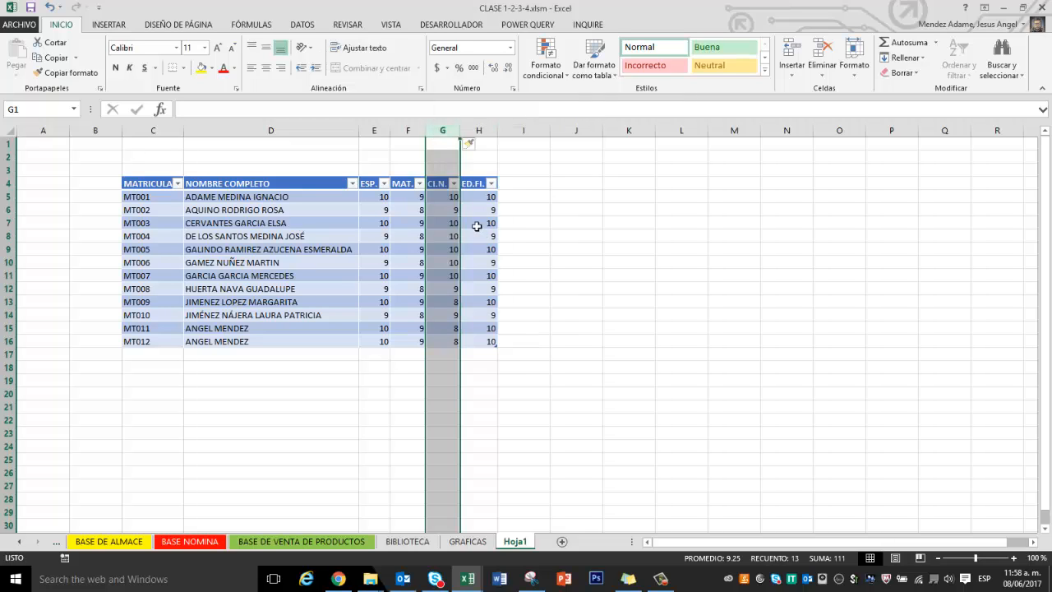
click(445, 189)
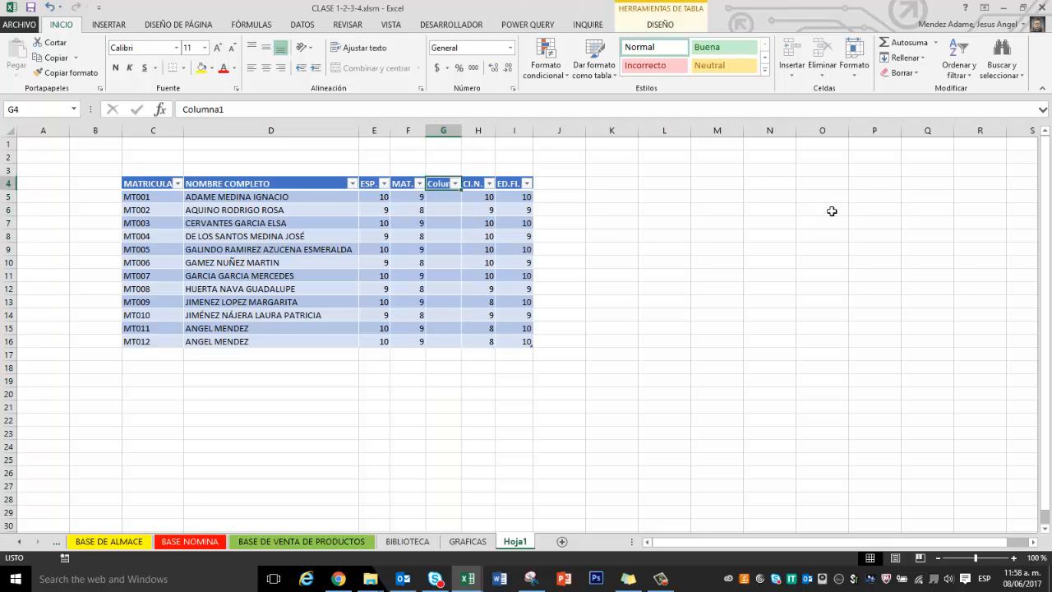
text(MUSICA)
key(Return)
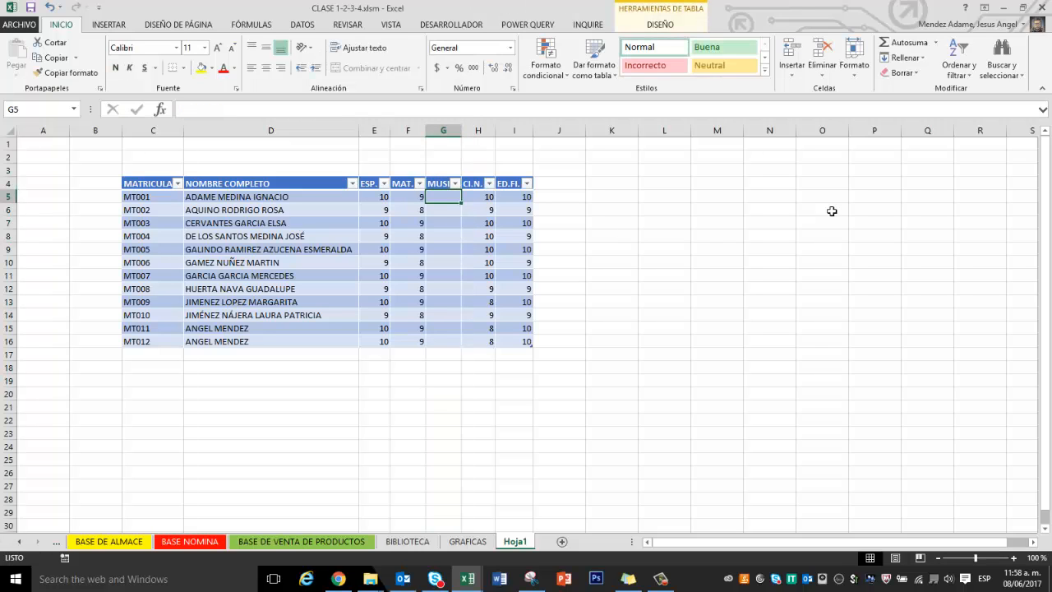
Step: Extend the table to row 19 by filling the MATRICULA series from C15:C16 down to MT015
click(164, 356)
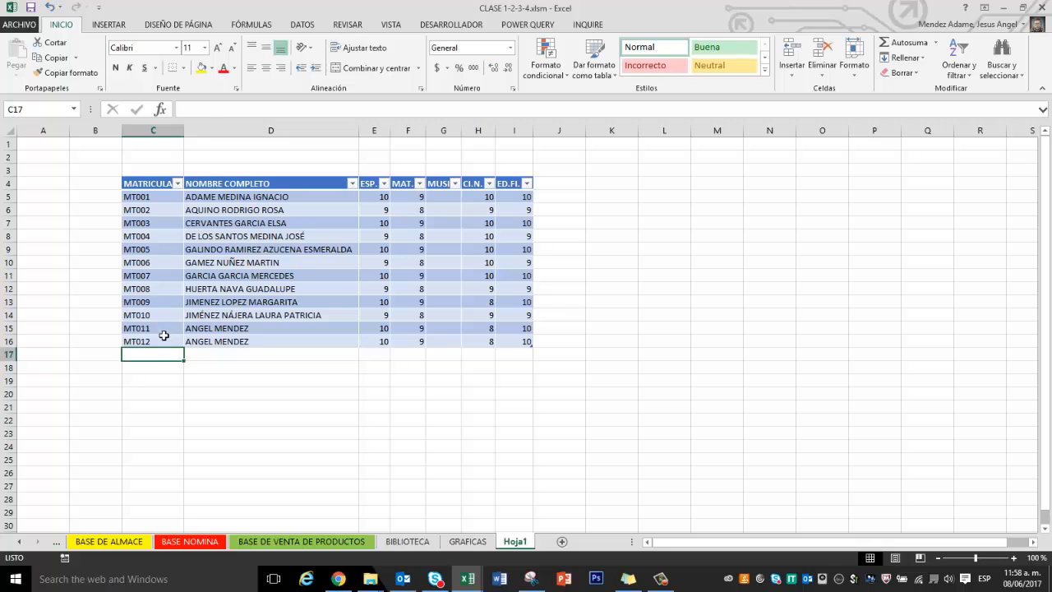
drag(163, 329, 528, 383)
click(528, 327)
click(646, 382)
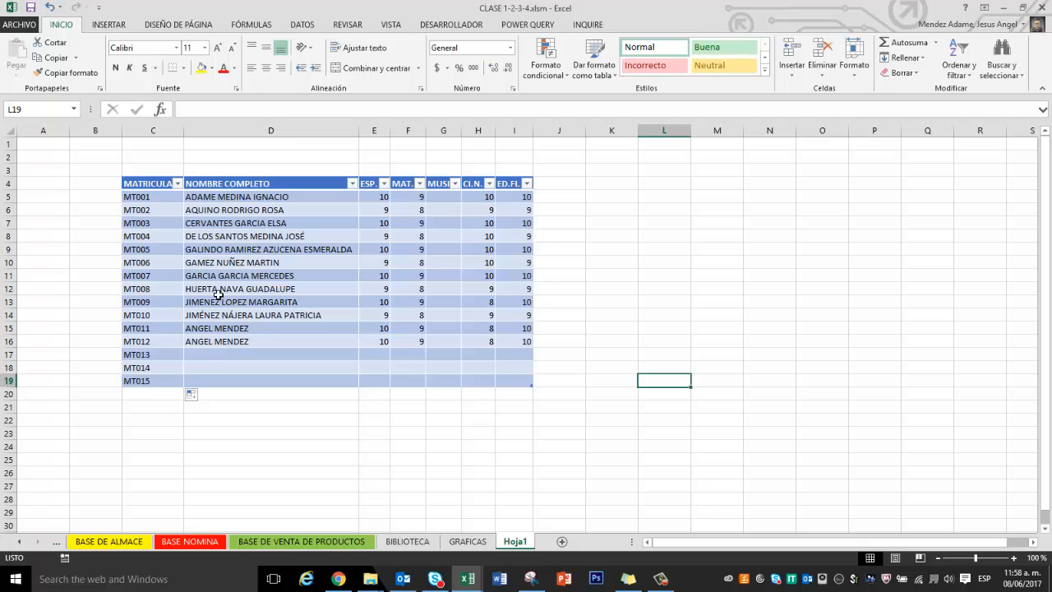
Step: Copy the student names in D12:D14 into the empty rows D17:D19
drag(247, 291, 256, 319)
key(ctrl+c)
click(212, 356)
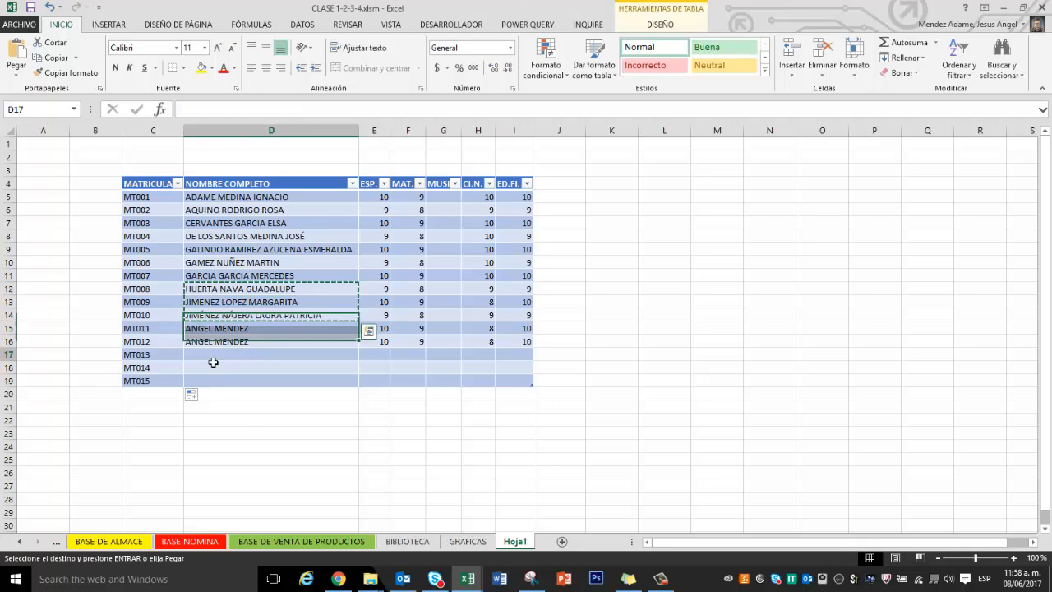
key(ctrl+v)
click(272, 458)
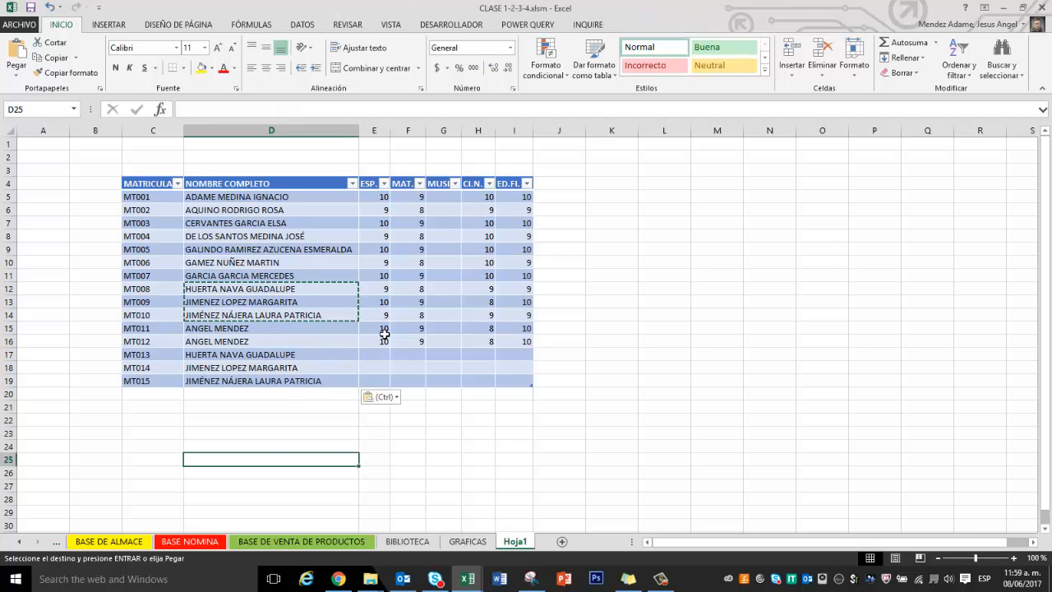
Step: Copy the grades in E14:I16 into the empty rows E17:I19
drag(383, 316, 531, 343)
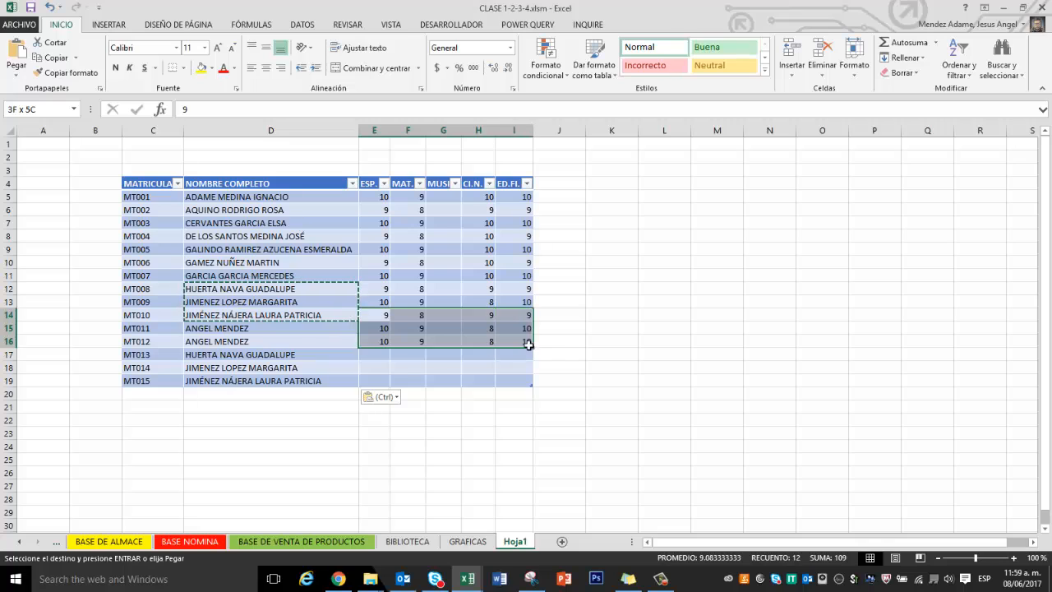
key(ctrl+c)
click(376, 357)
key(ctrl+v)
click(695, 338)
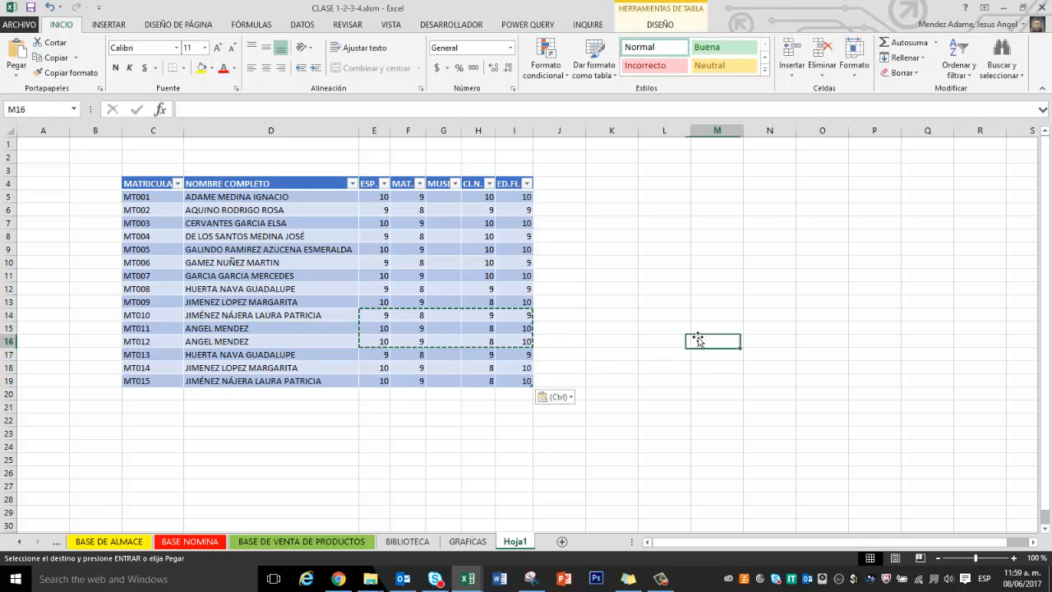
click(249, 449)
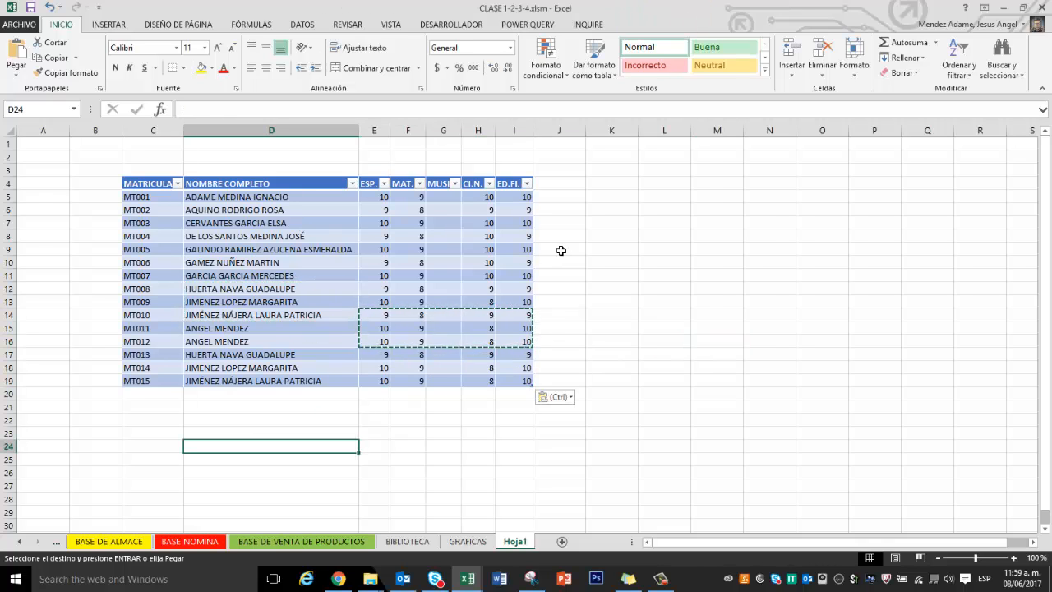
Step: Add a PROMEDIO column to the table at J4 and AutoFit its width
click(553, 183)
text(PROMEDIO)
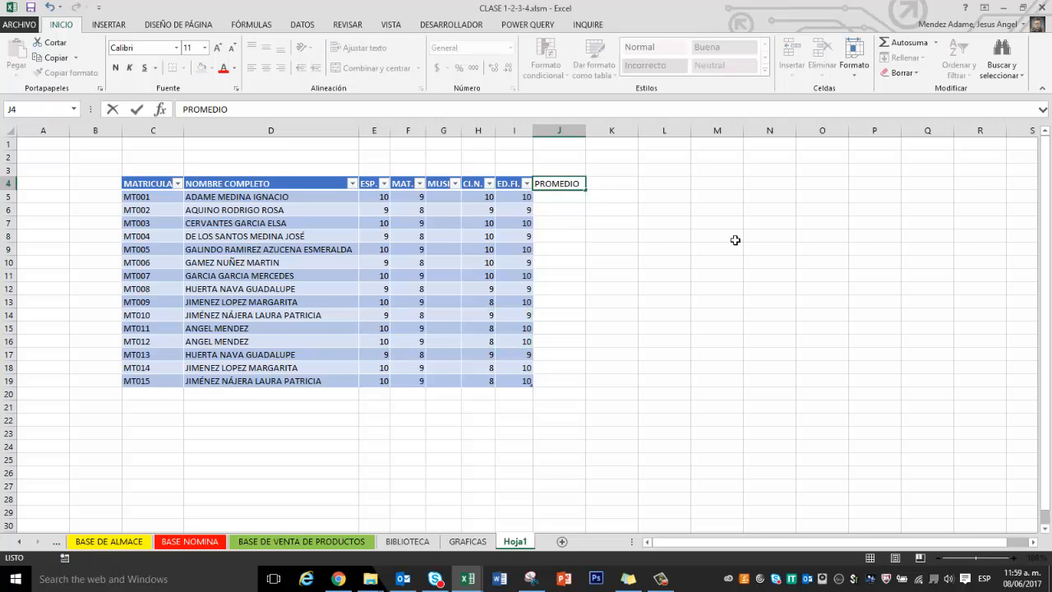
key(Return)
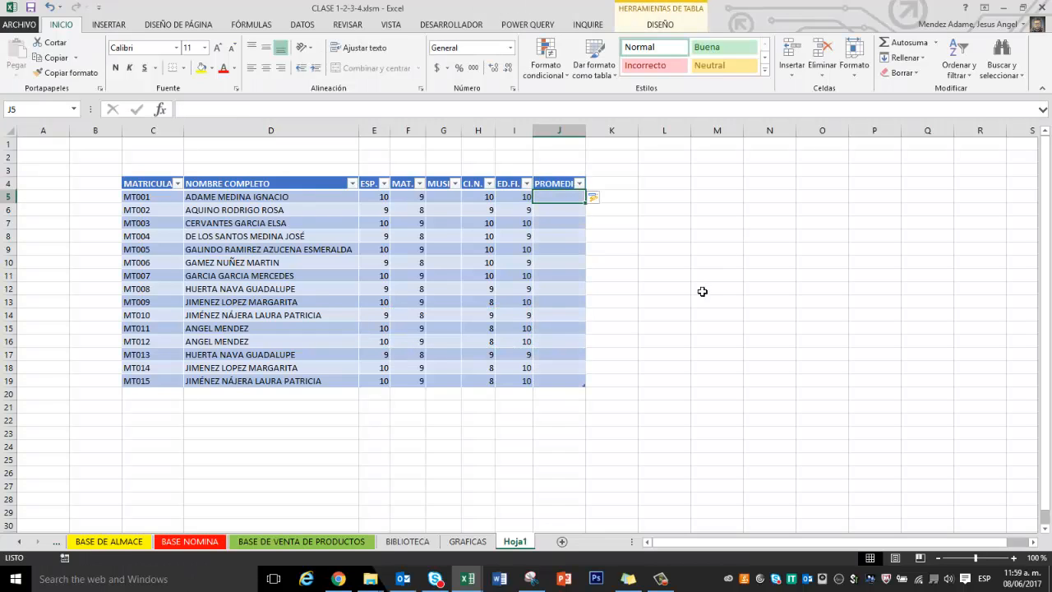
double_click(590, 141)
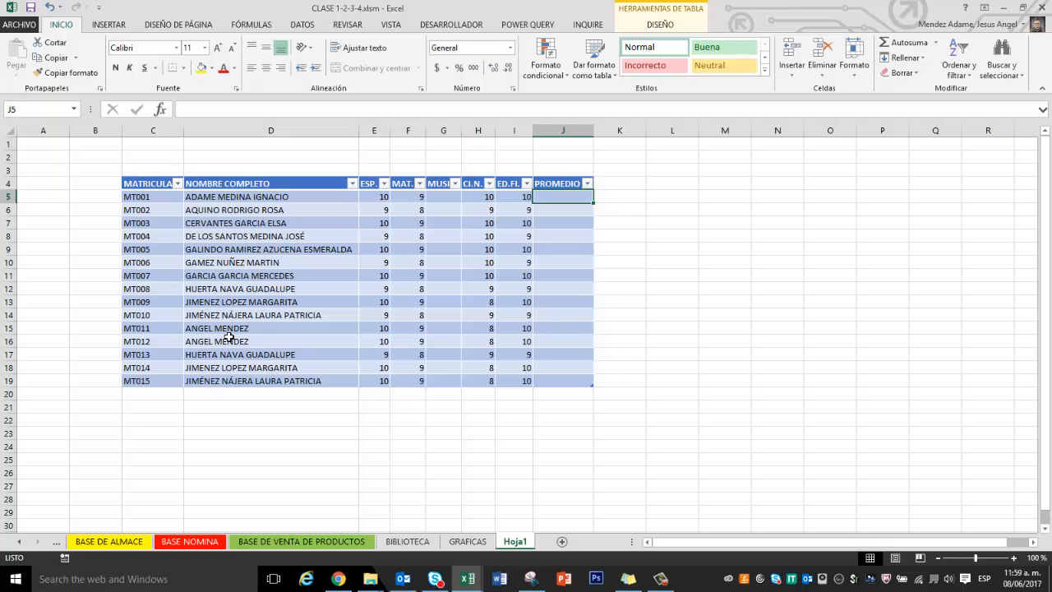
click(609, 184)
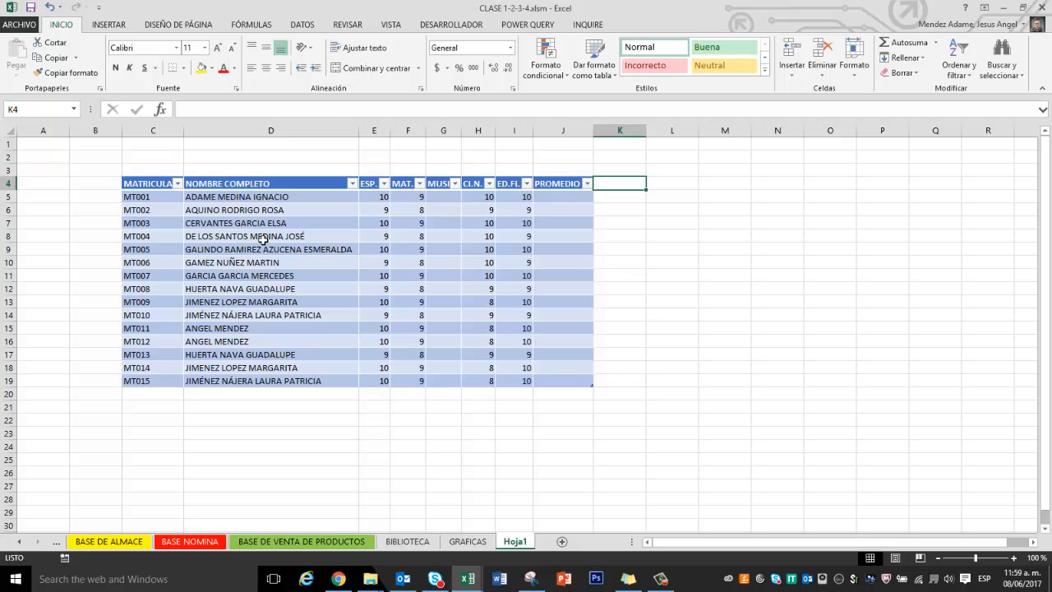
Step: Try adding an ID header in B4 beside the MATRICULA column, and remove it again
click(118, 186)
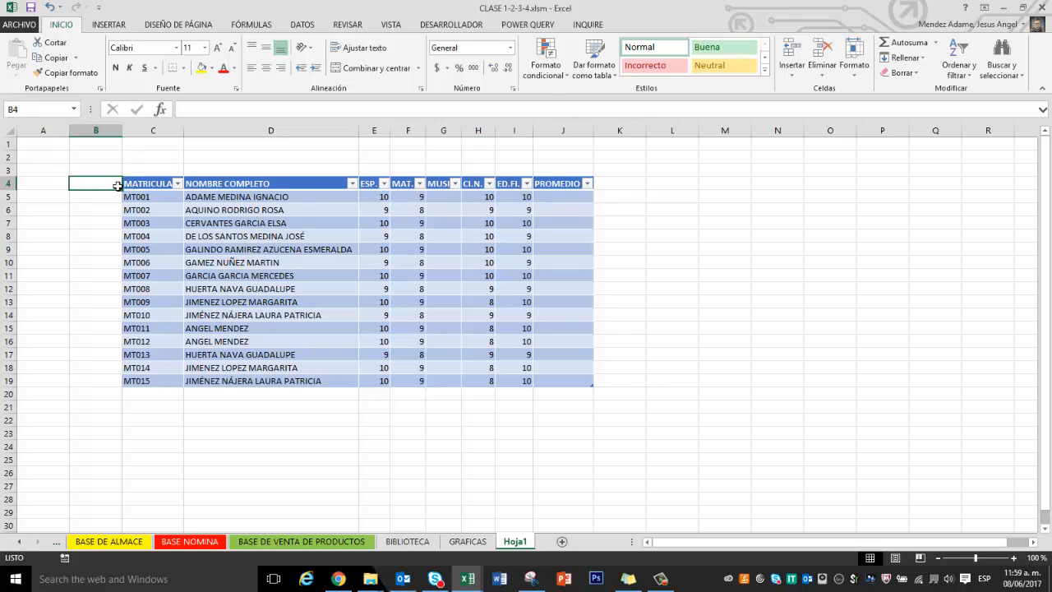
text(ID)
key(Return)
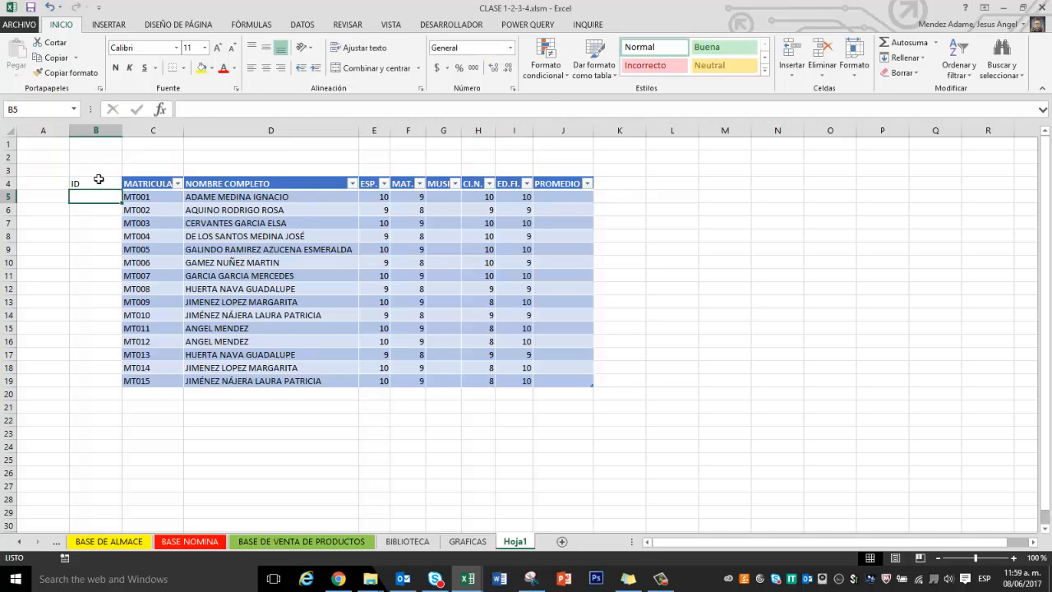
drag(97, 170, 96, 230)
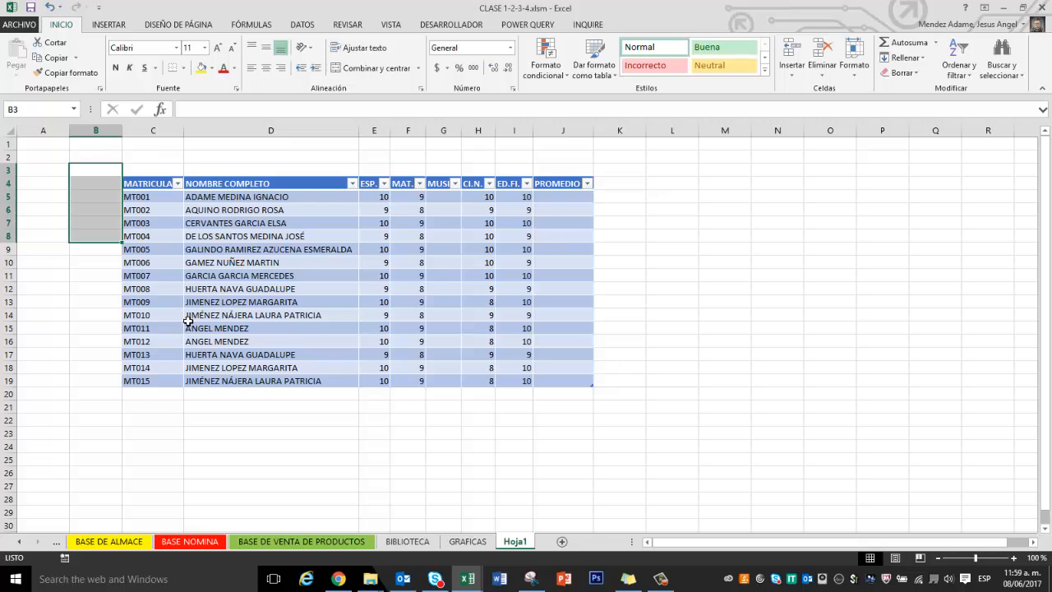
click(561, 200)
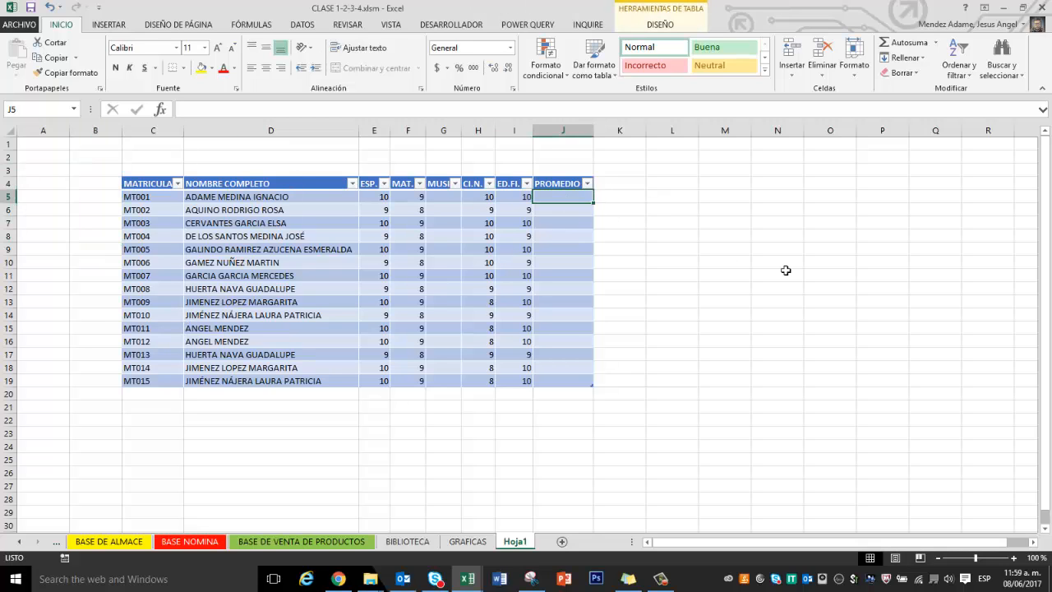
text(=)
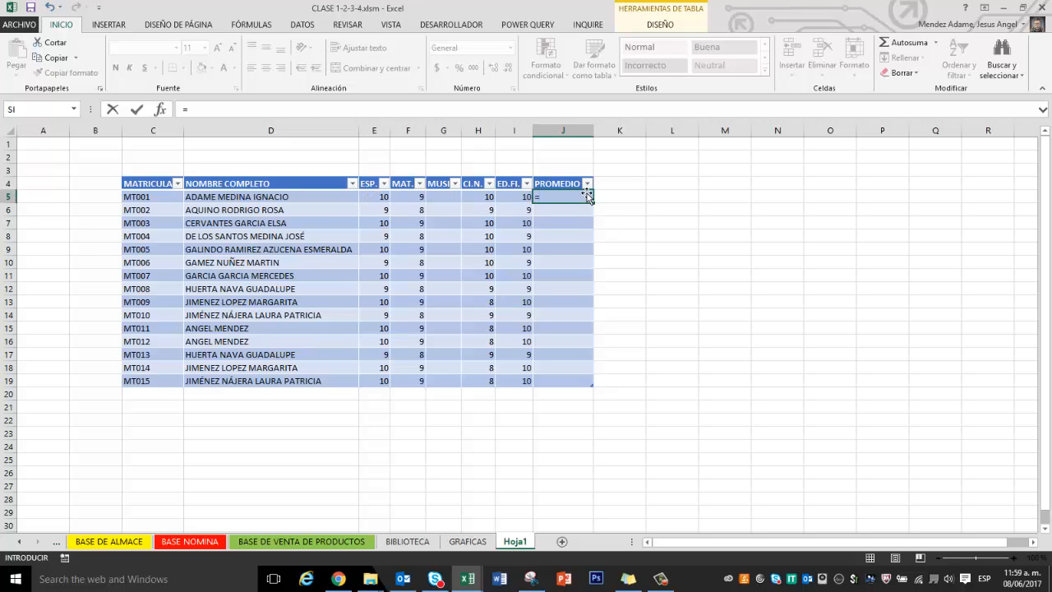
key(BackSpace)
key(Escape)
Step: Enter the MUSICA grades 8, 9 and 8 in cells G5:G7
click(444, 198)
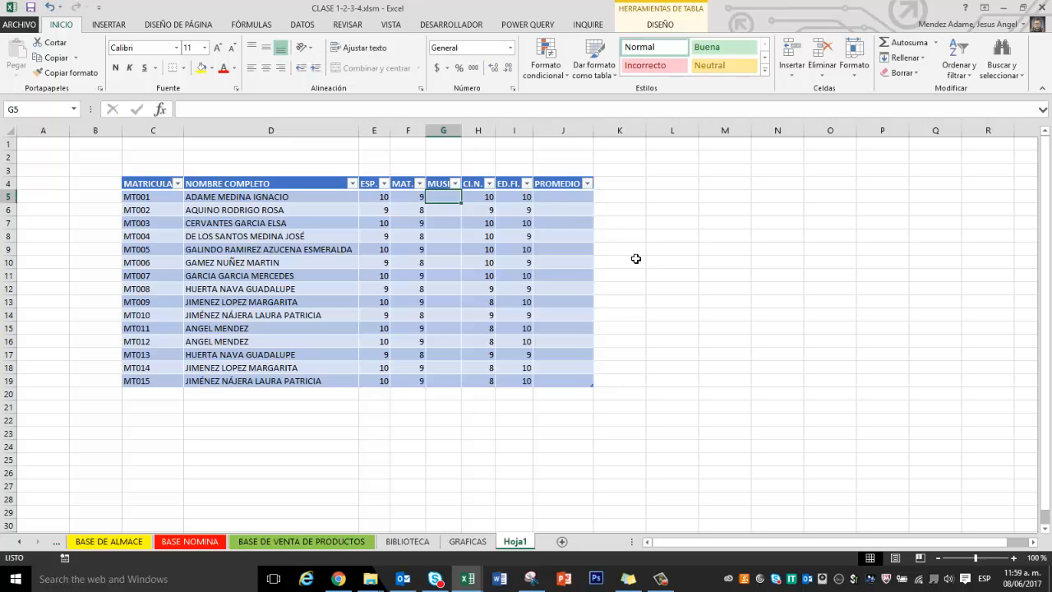
text(8)
key(Return)
text(9)
key(Return)
text(8)
key(Return)
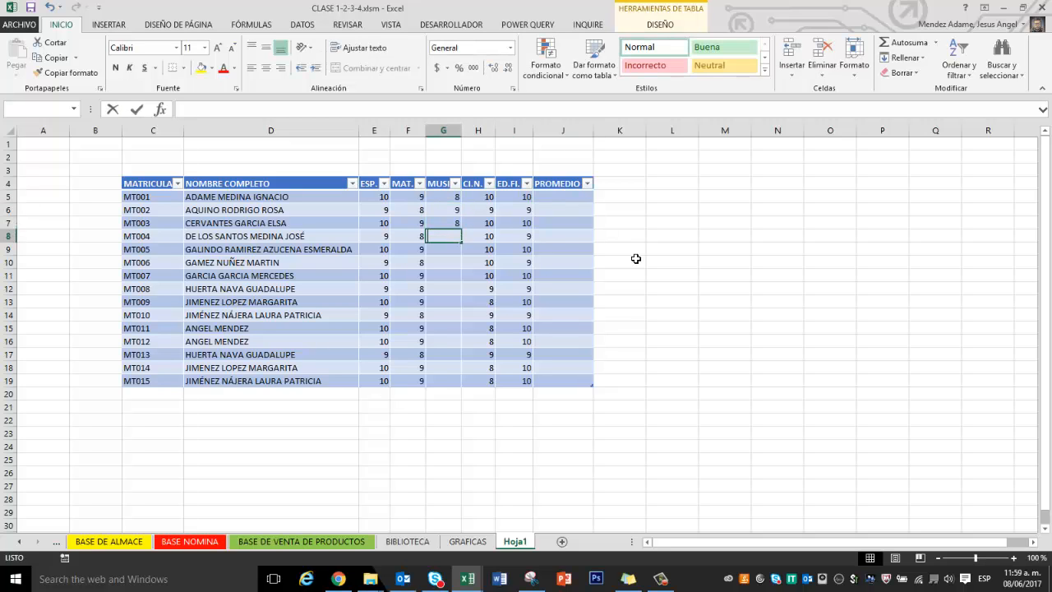
Step: Enter the MUSICA grades 9, 8, 8, 9, 9, 9, 8 in G8:G14 and 9, 8, 9, 8 in G16:G19
text(9 8 8 9 9 9 8  9 8 9)
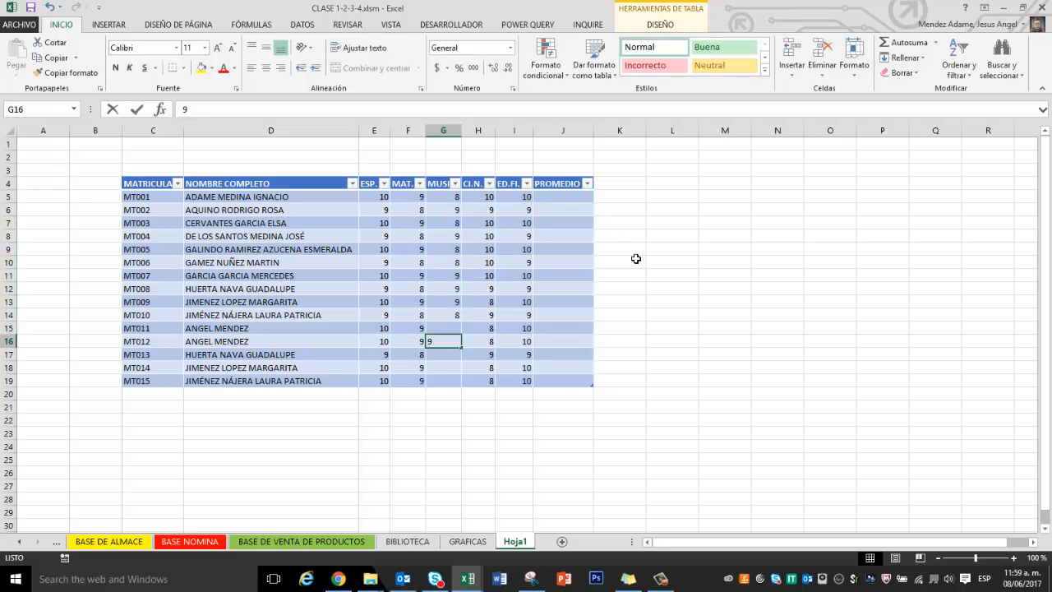
key(Return)
text(8)
key(Return)
text(9)
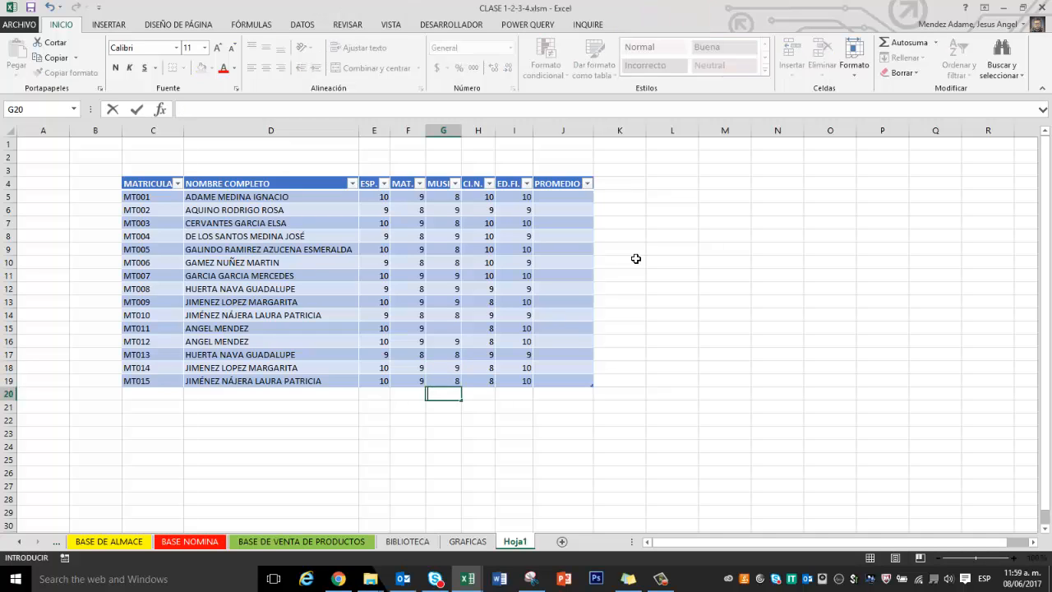
Step: Fill the skipped MUSICA cell G15 with the grade 9
key(Up)
key(Up)
key(Up)
key(Up)
key(Up)
text(9)
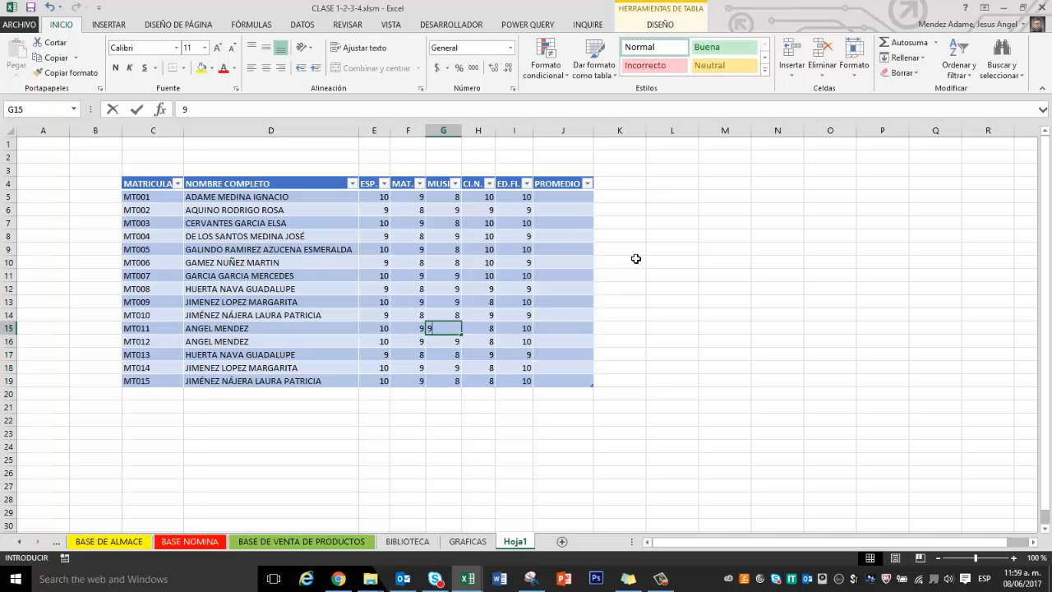
key(Return)
Step: Fill the PROMEDIO column from J5 with a PROMEDIO formula averaging each row's grades from ESP. to ED.FI
click(567, 200)
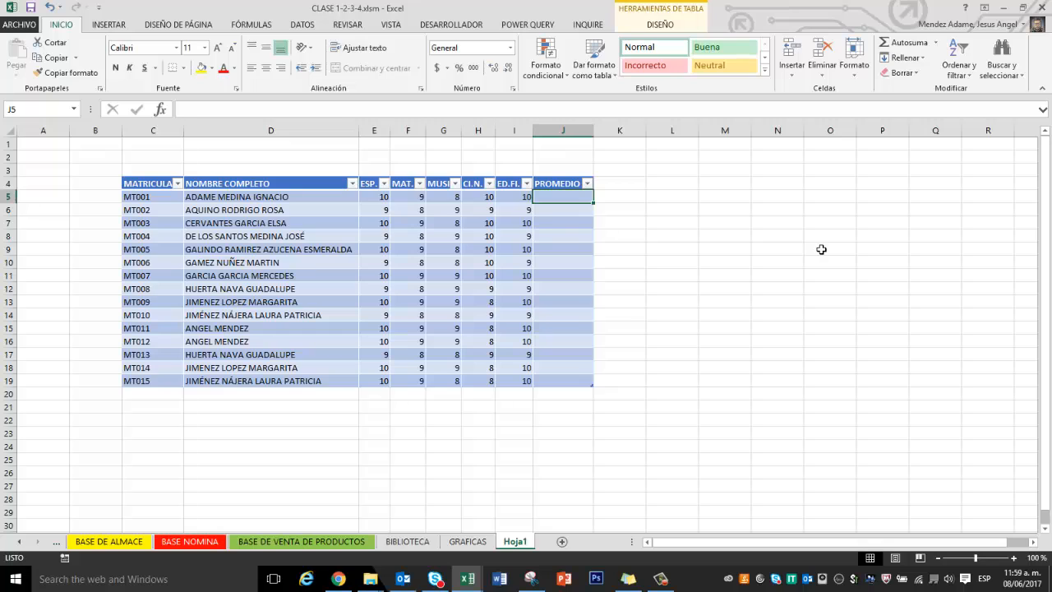
text(=PROME)
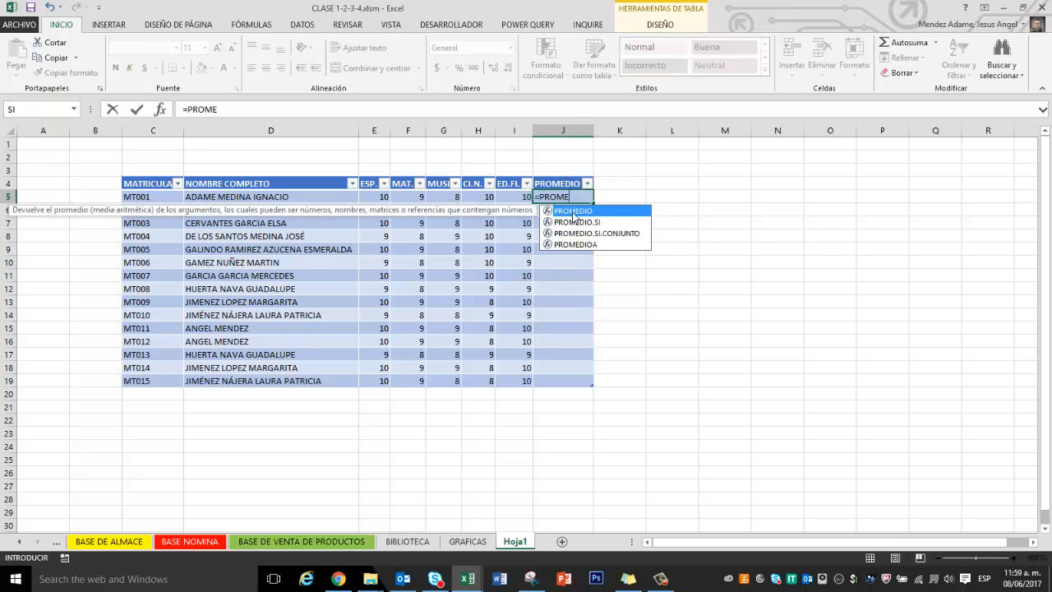
double_click(573, 211)
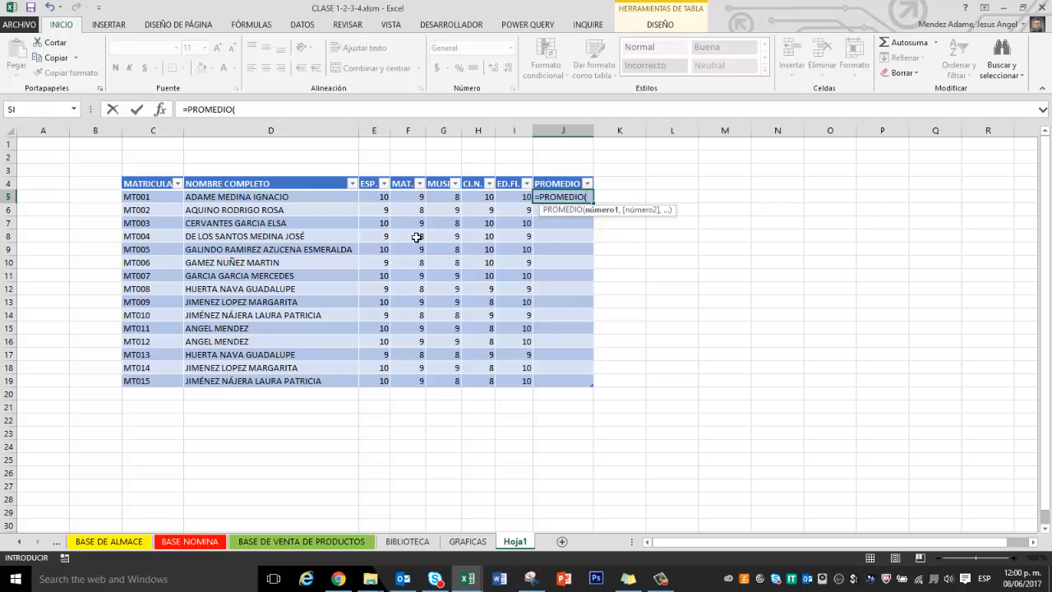
drag(376, 198, 512, 206)
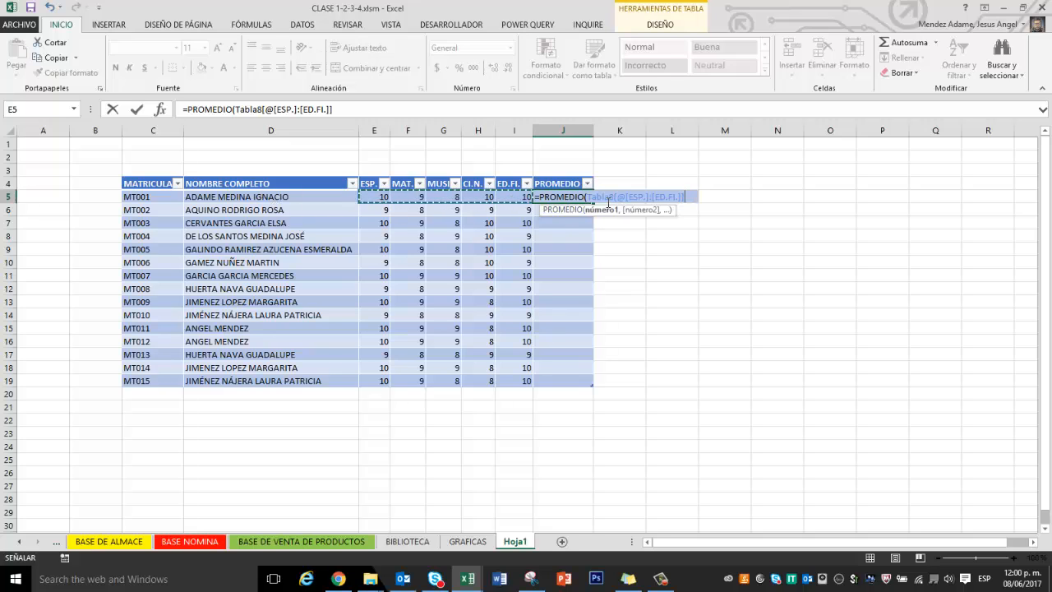
text())
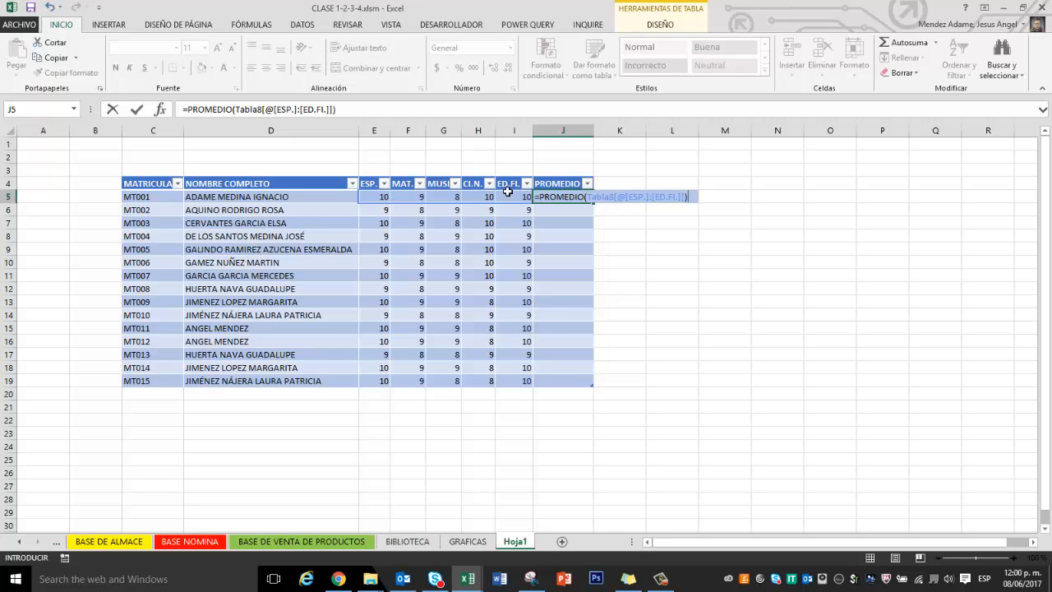
key(Return)
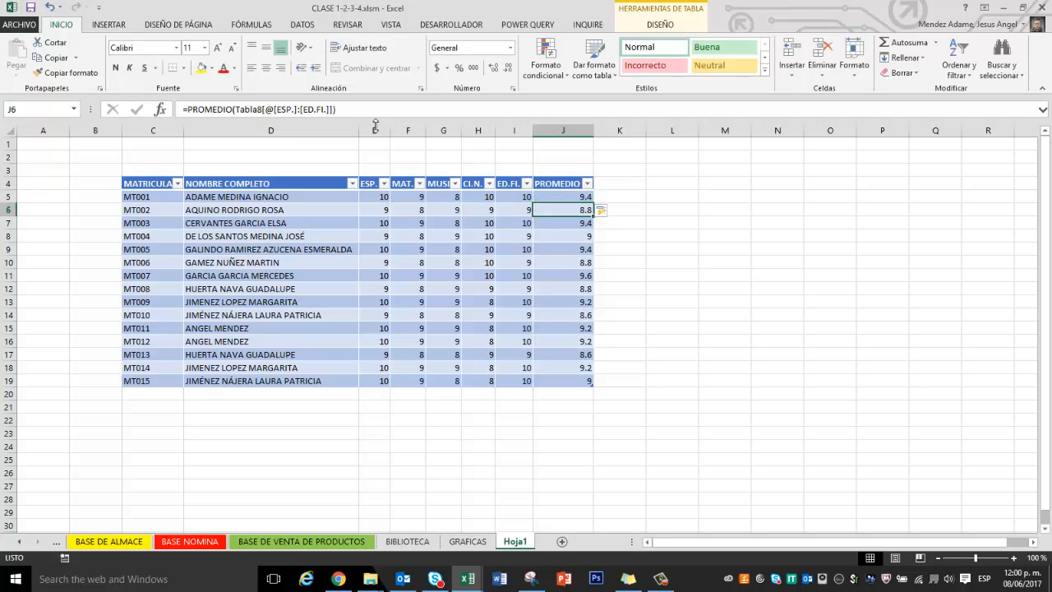
drag(582, 198, 589, 382)
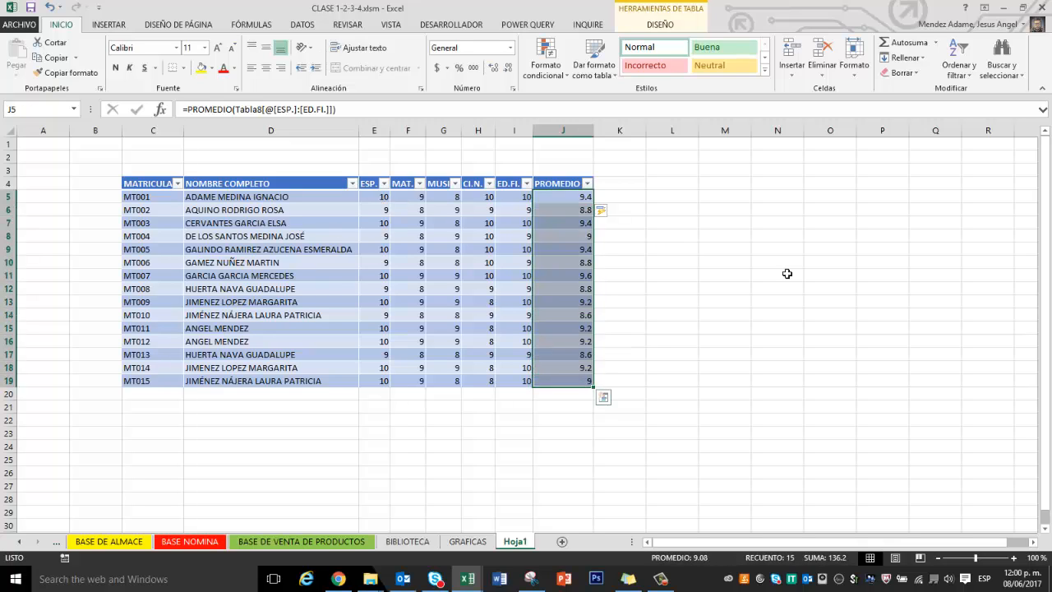
click(723, 252)
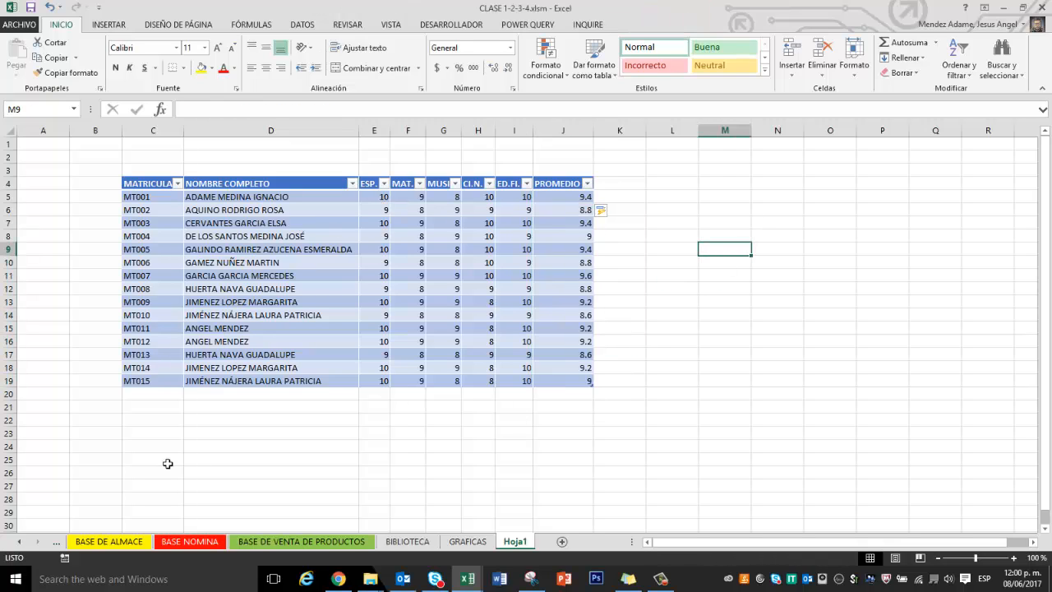
click(168, 438)
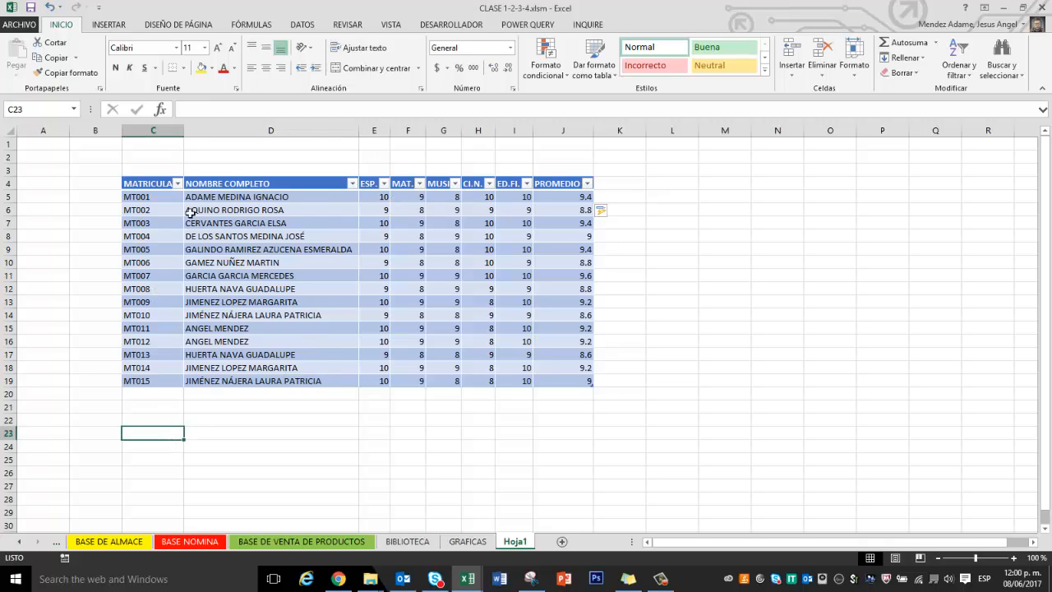
click(156, 191)
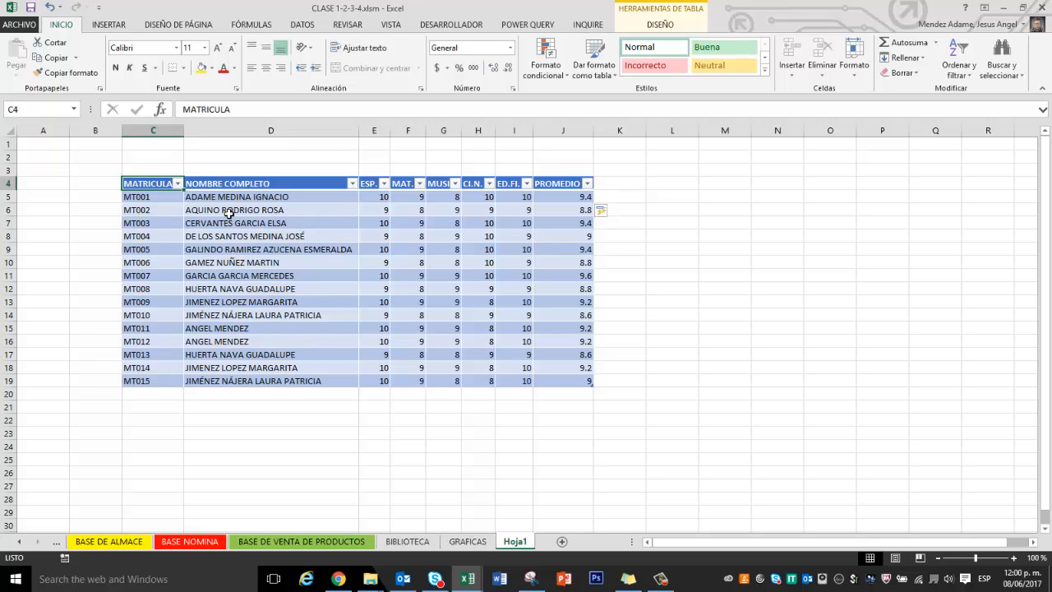
click(579, 200)
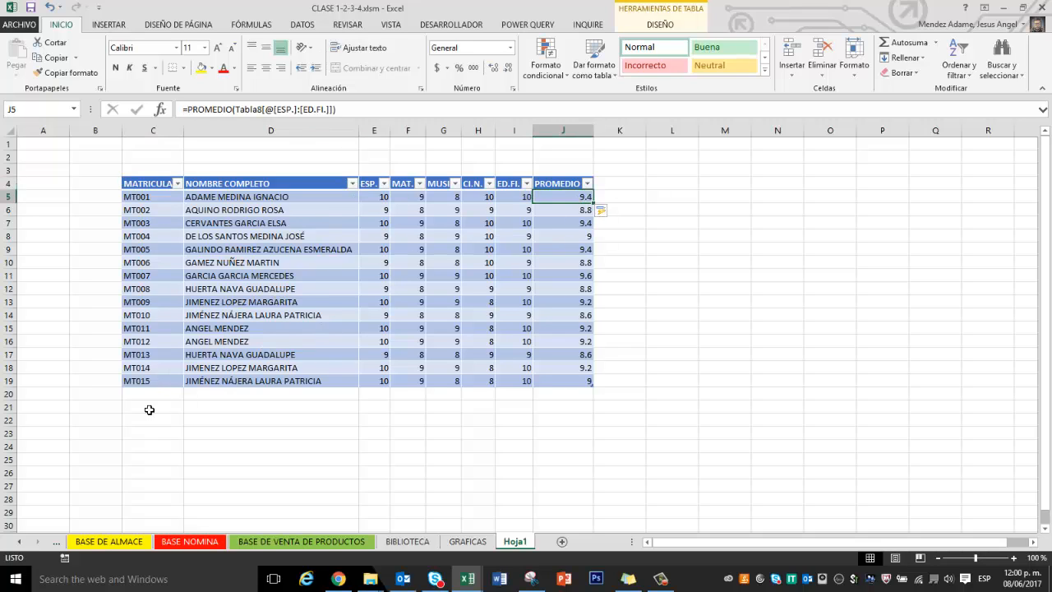
click(152, 447)
click(271, 249)
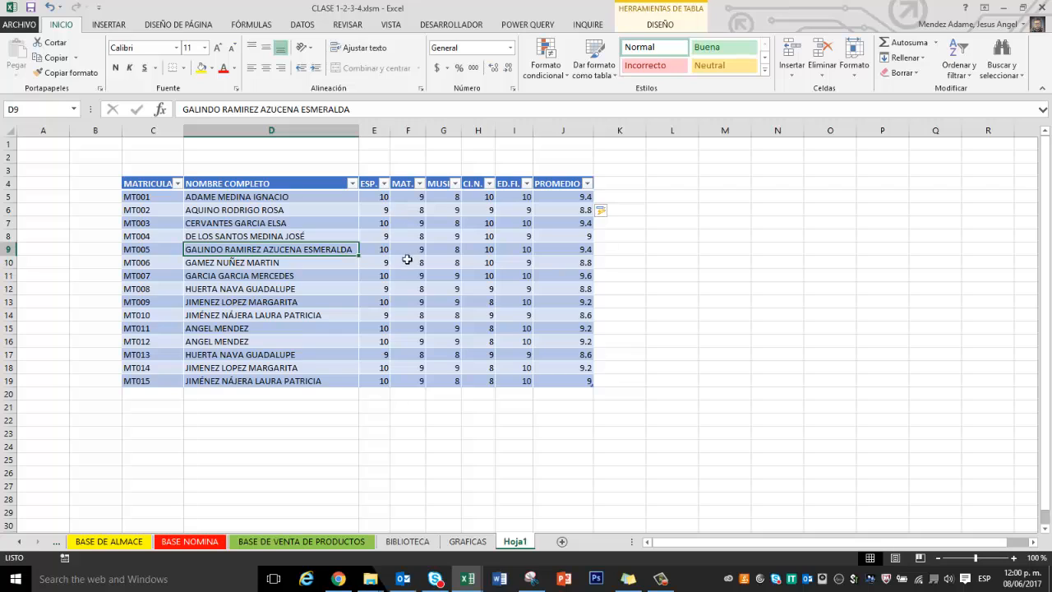
Step: Rename the grades table Tabla8 as EJEMPLO in the name manager
click(253, 25)
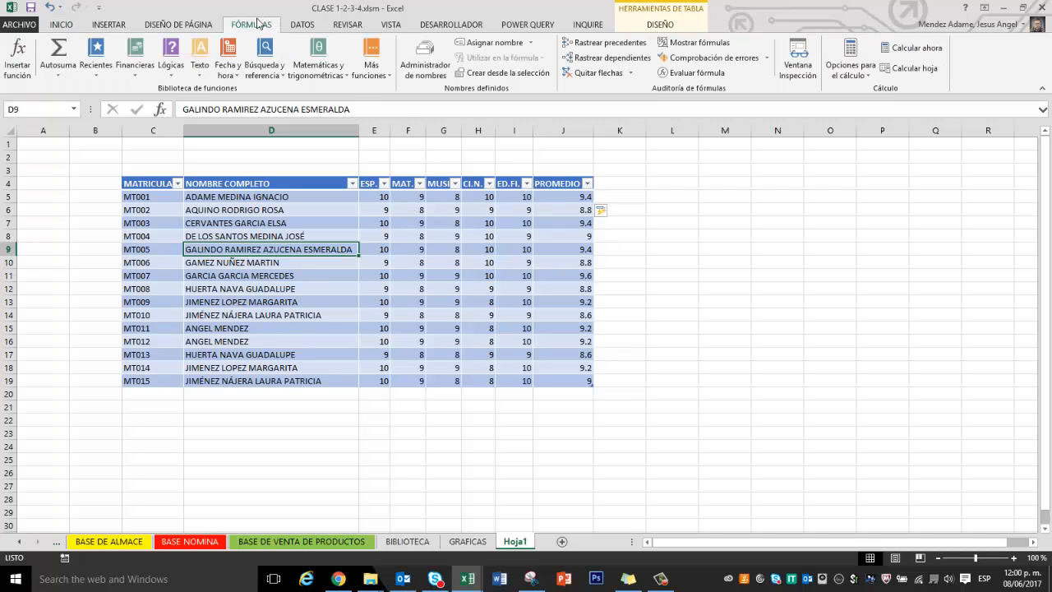
click(433, 79)
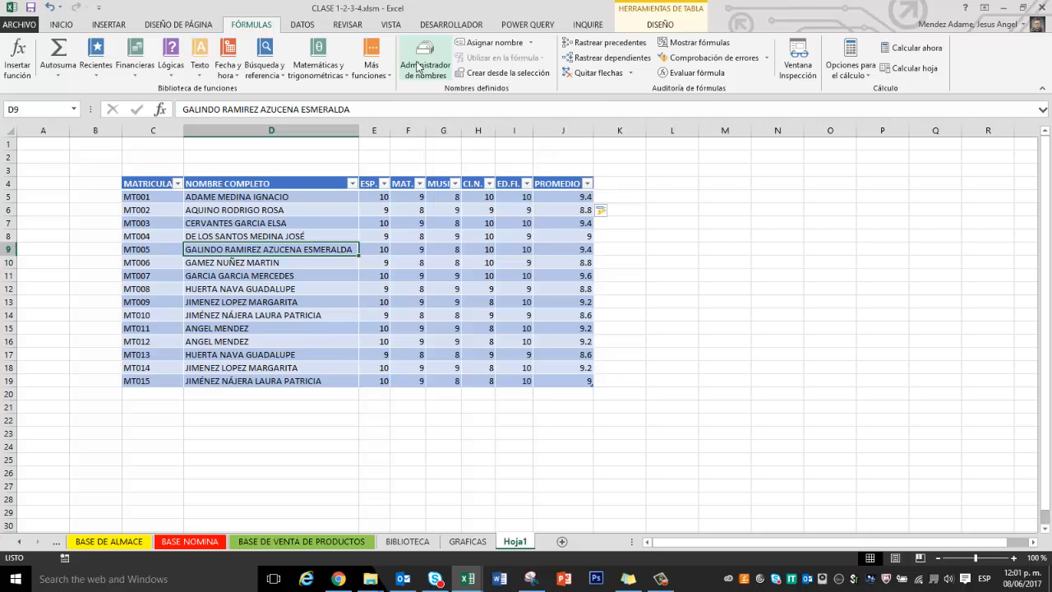
drag(523, 97, 777, 141)
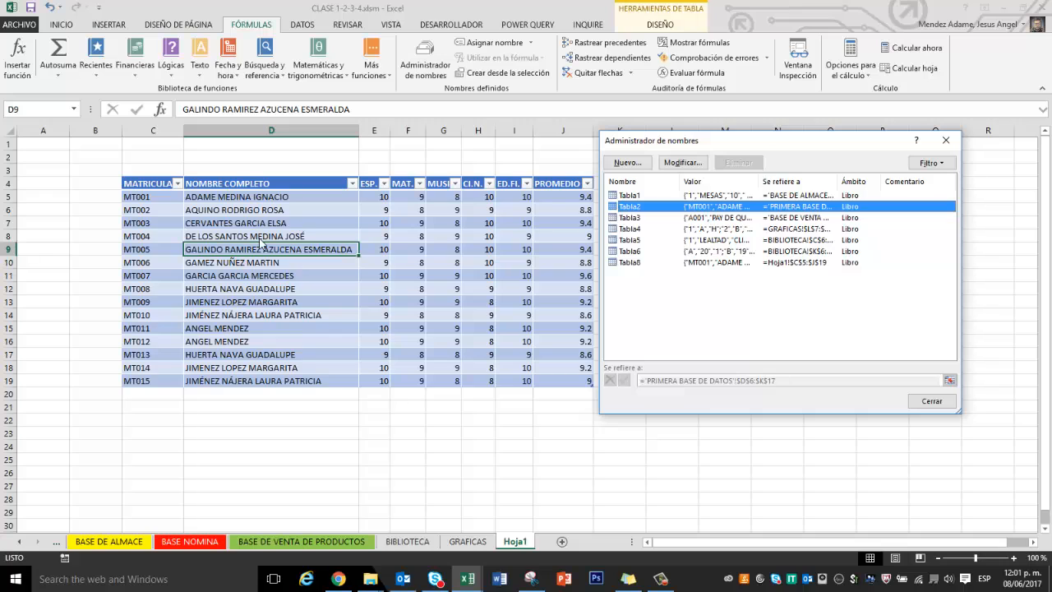
double_click(629, 262)
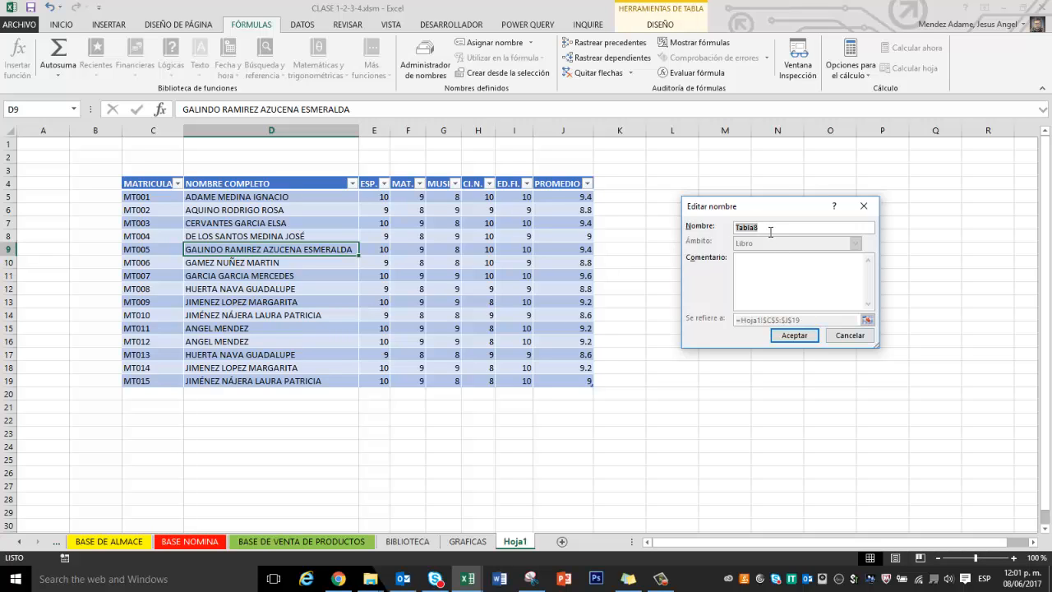
text(EJEMPLO)
click(794, 335)
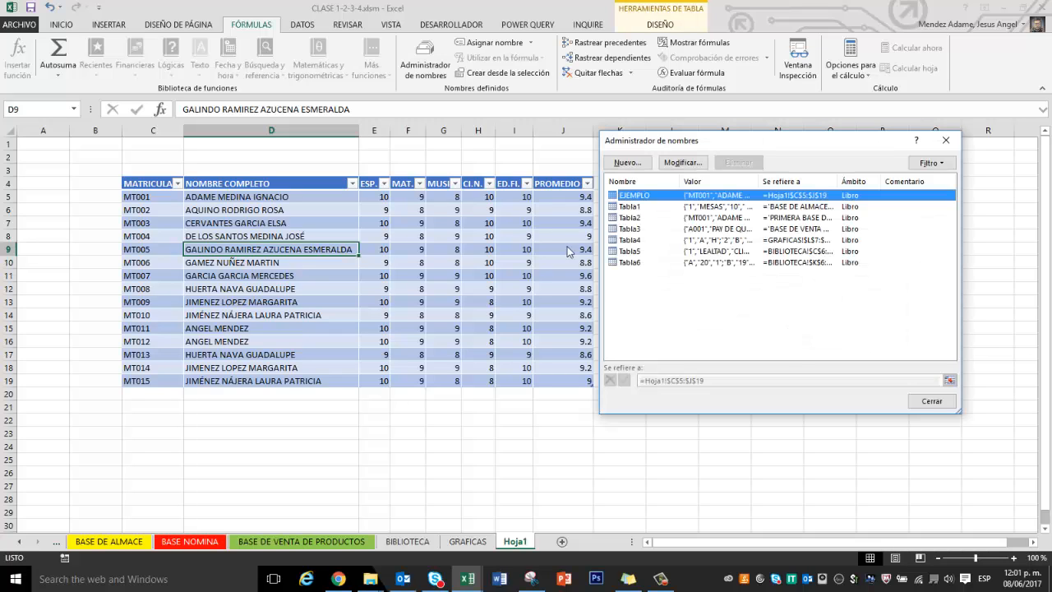
click(932, 401)
Step: Go to the named tables Tabla2, Tabla1, Tabla3 and Tabla6 in turn, and return to the EJEMPLO table
click(97, 171)
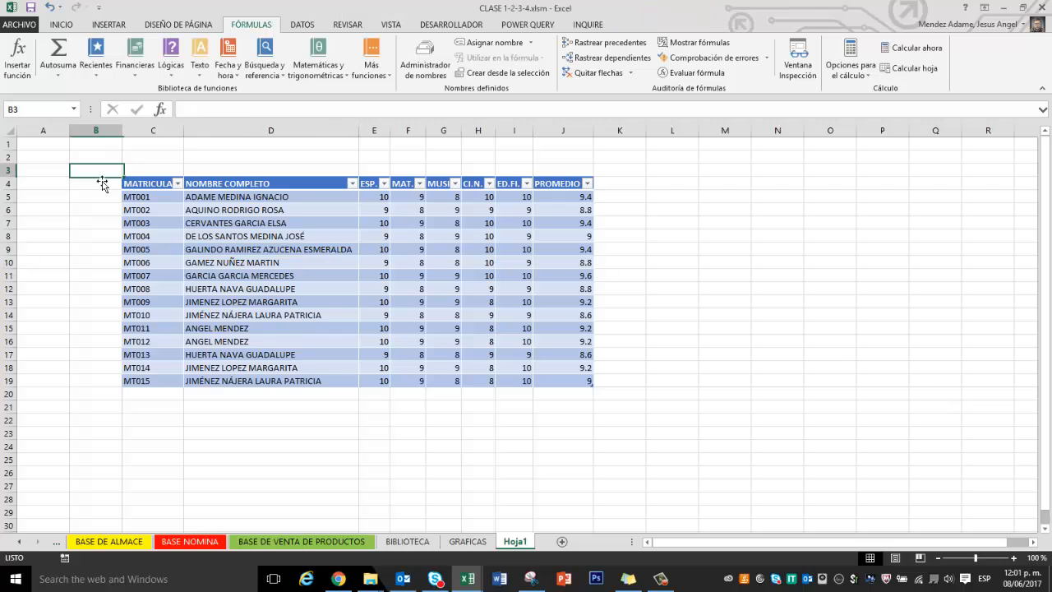
click(73, 110)
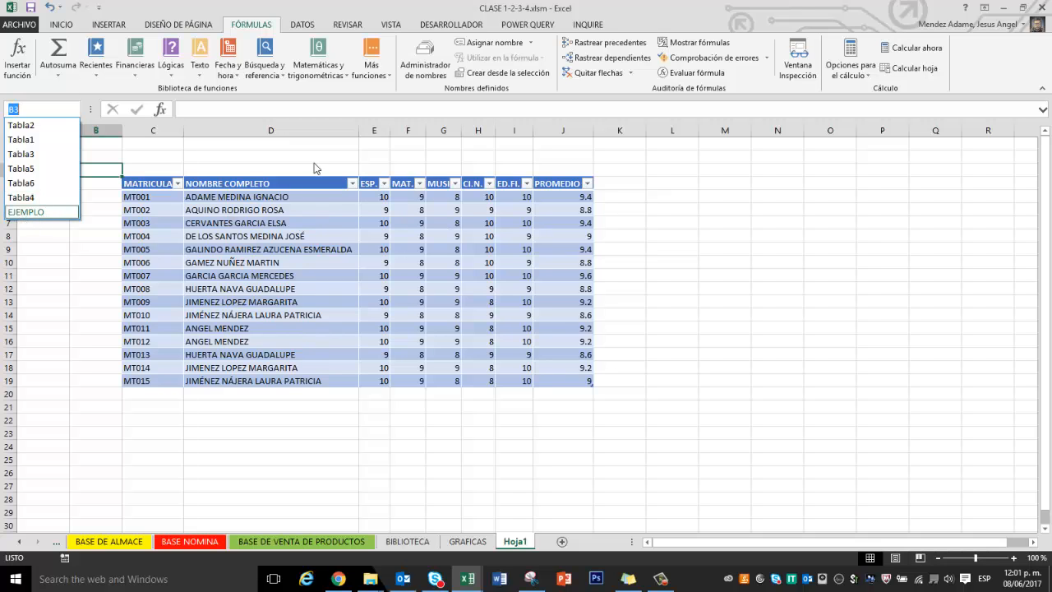
click(24, 128)
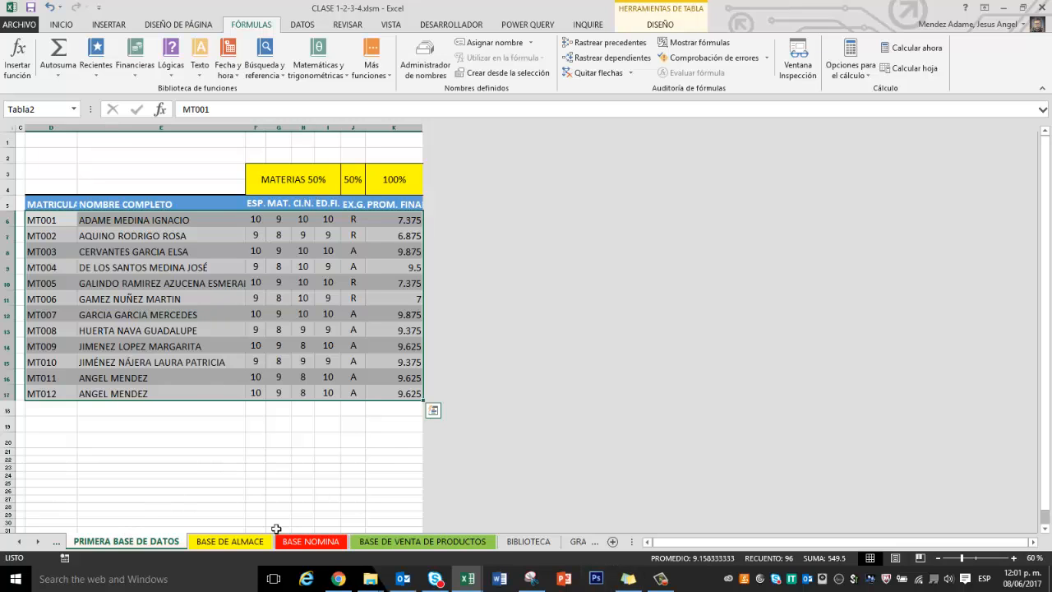
click(74, 109)
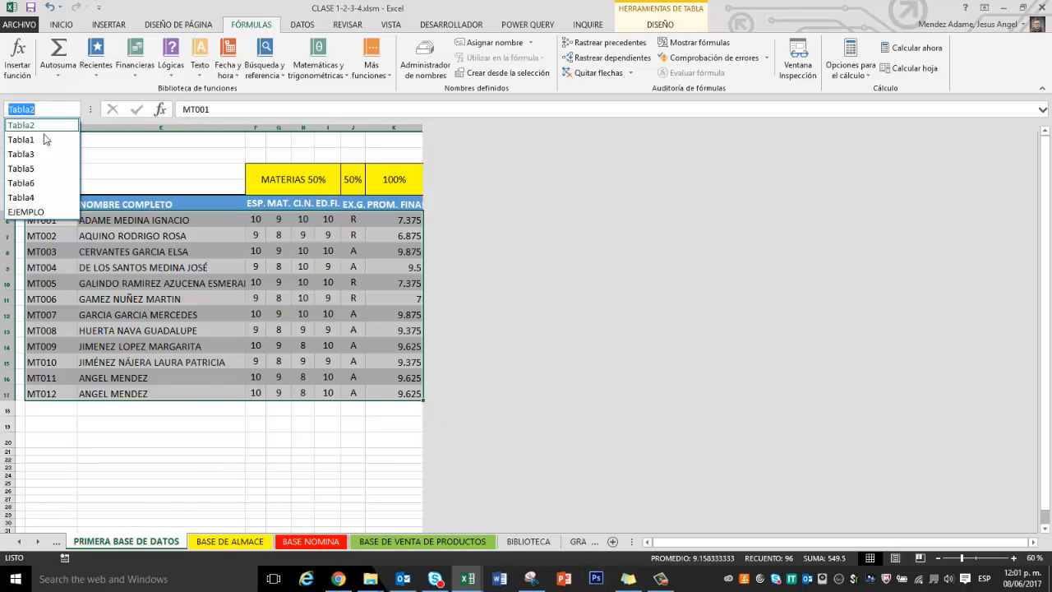
click(30, 143)
click(74, 110)
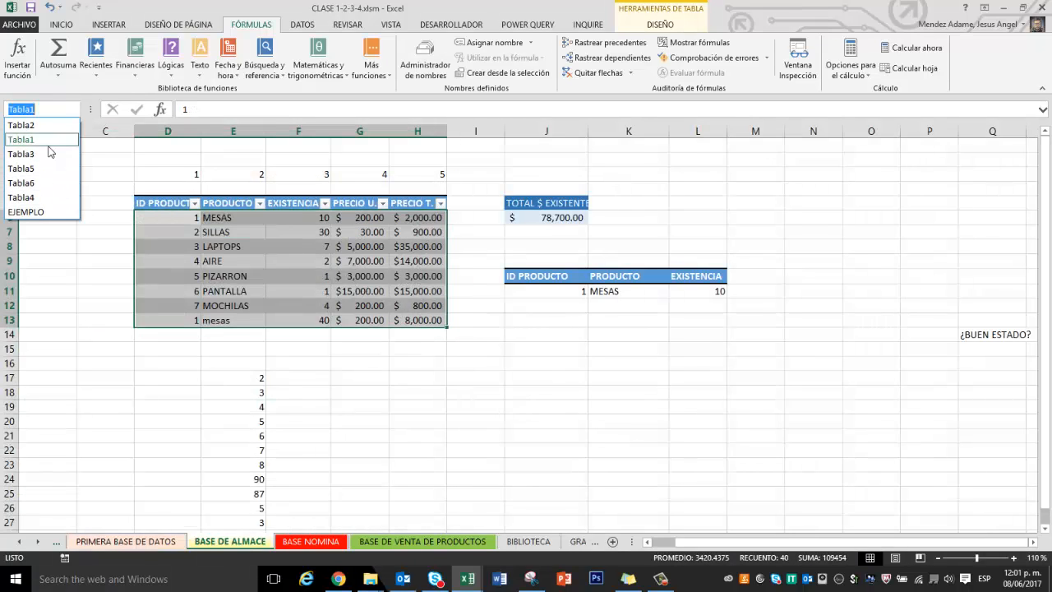
click(32, 156)
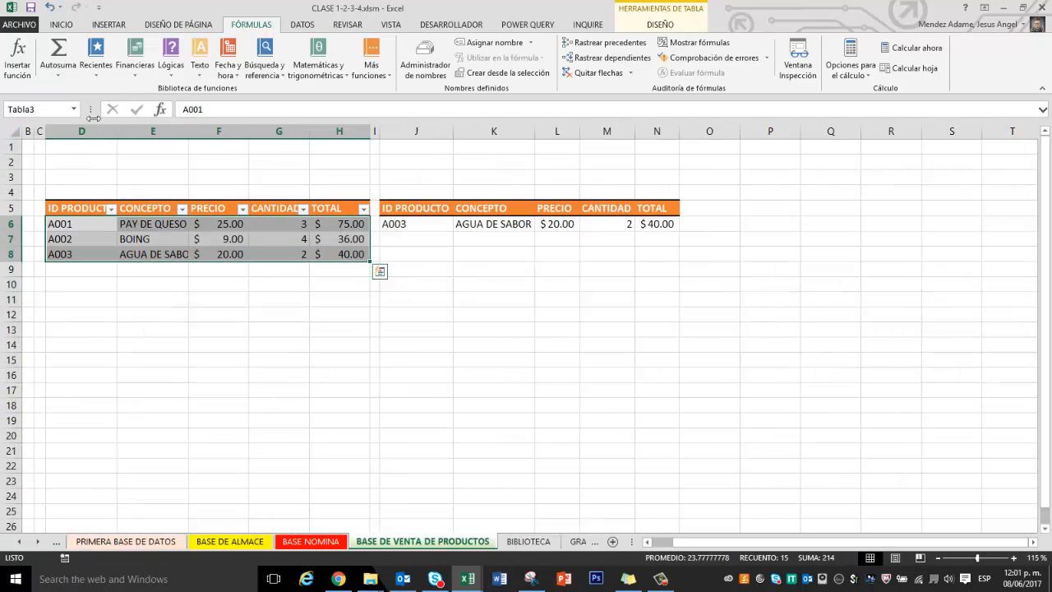
click(74, 110)
click(37, 187)
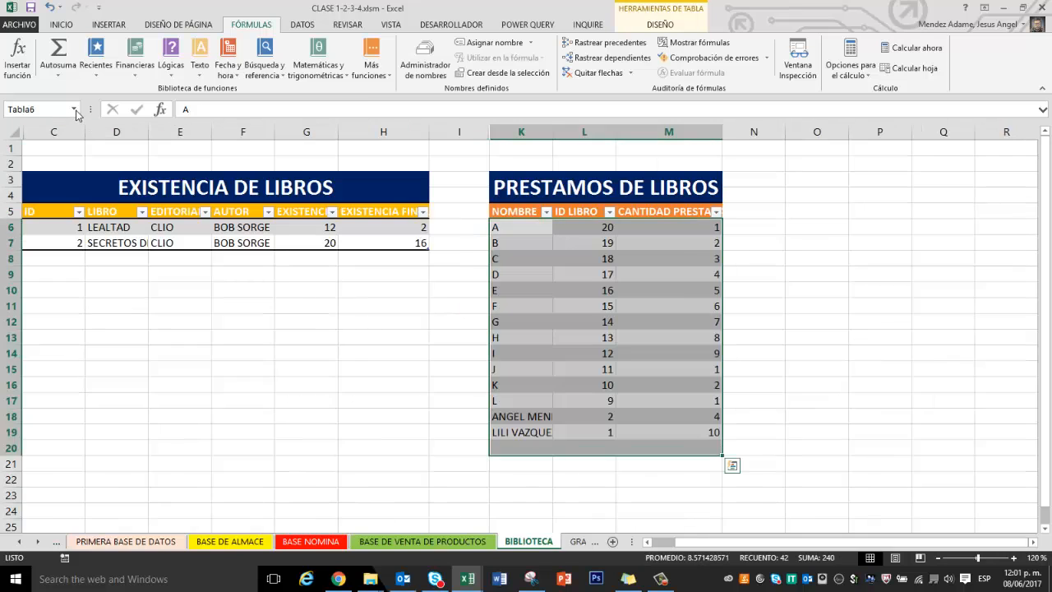
click(74, 110)
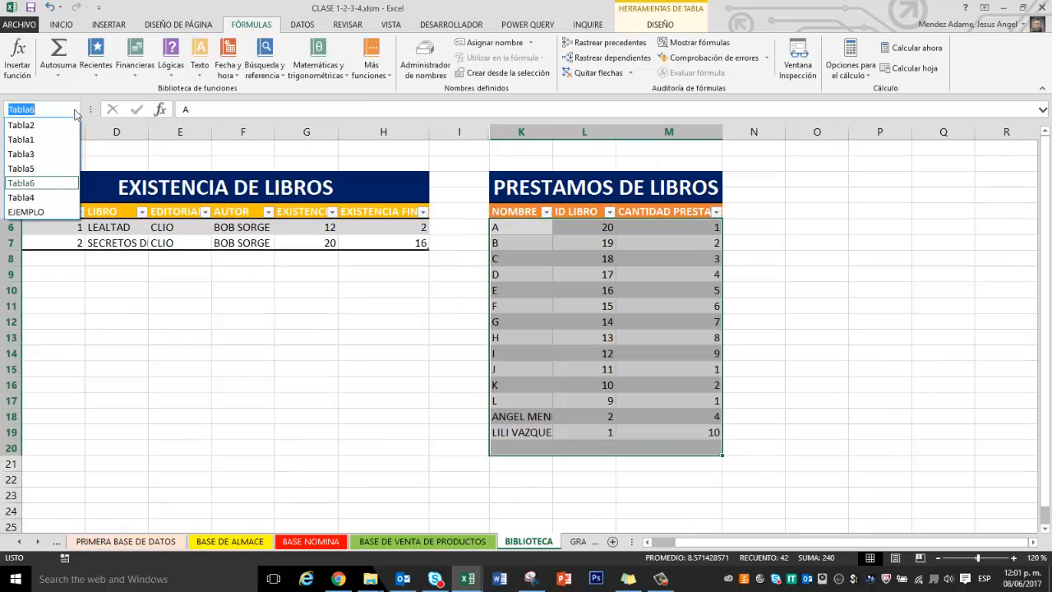
click(27, 212)
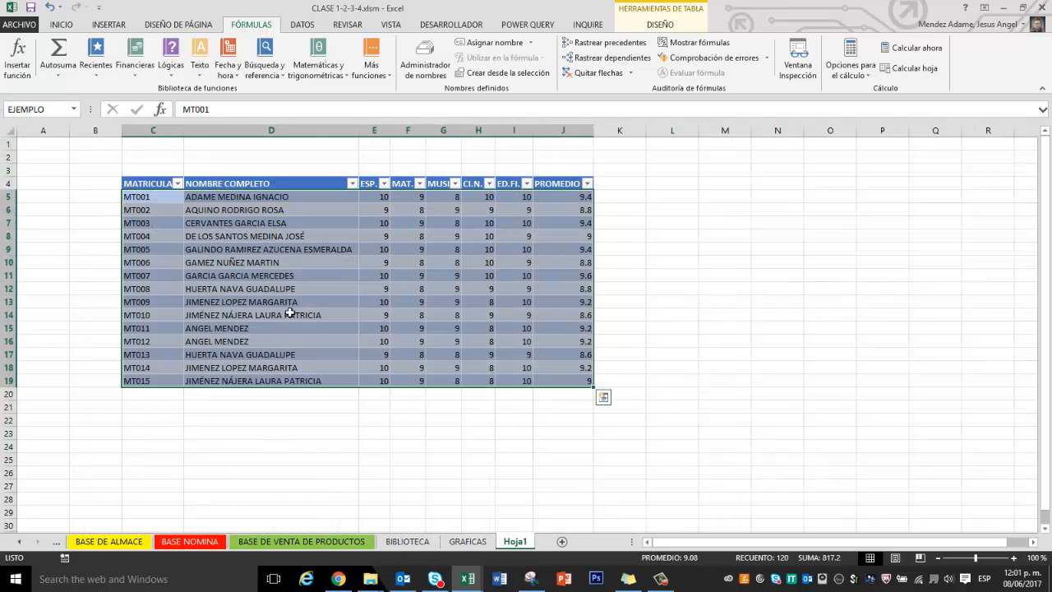
Step: Examine the PROMEDIO formula in J5, highlighting the table name EJEMPLO inside it, and leave the formula as it is
click(419, 420)
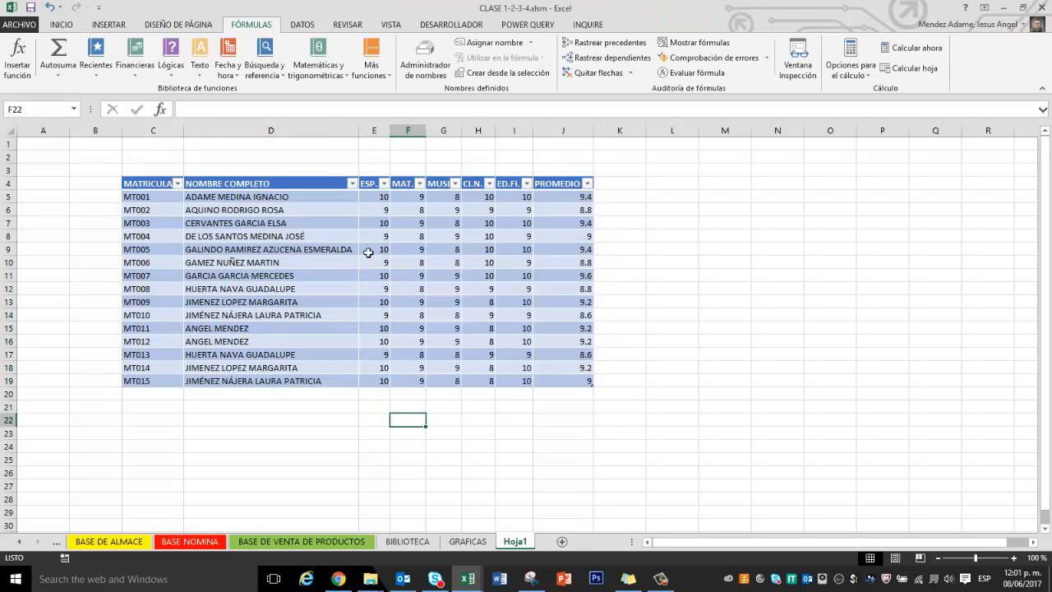
click(314, 434)
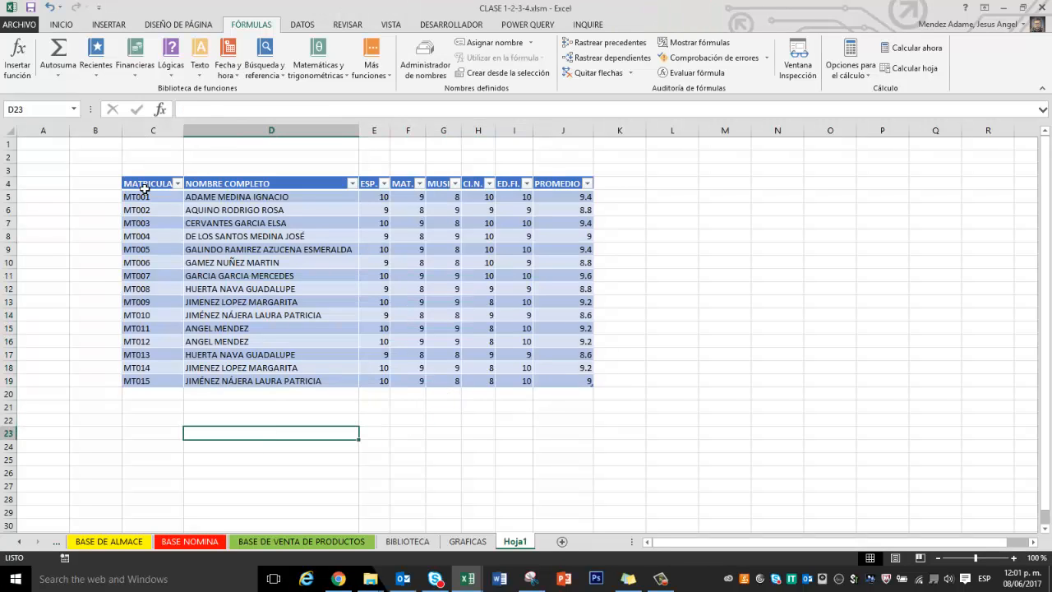
click(580, 200)
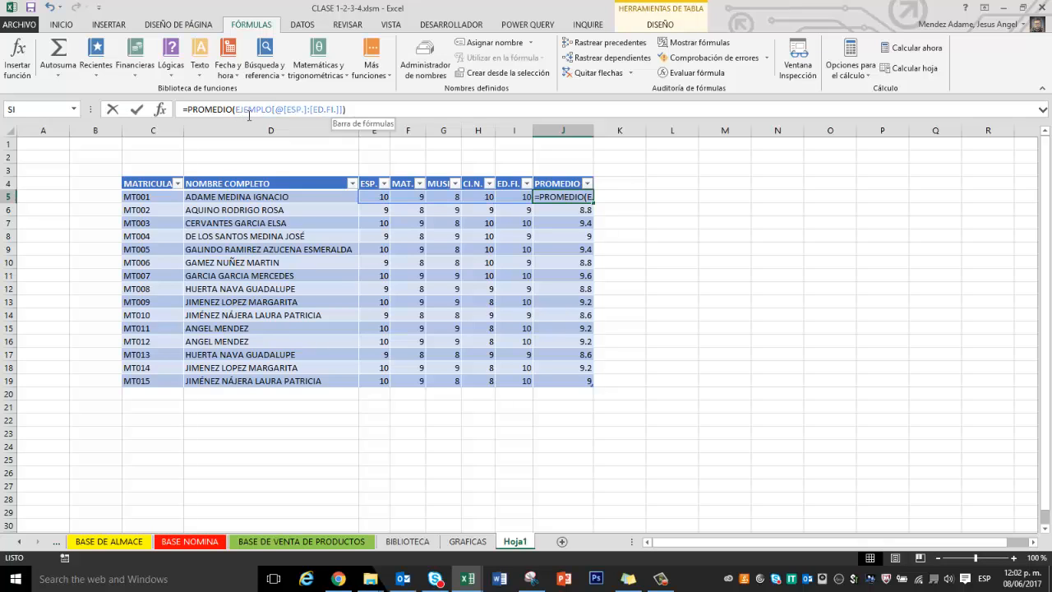
double_click(244, 110)
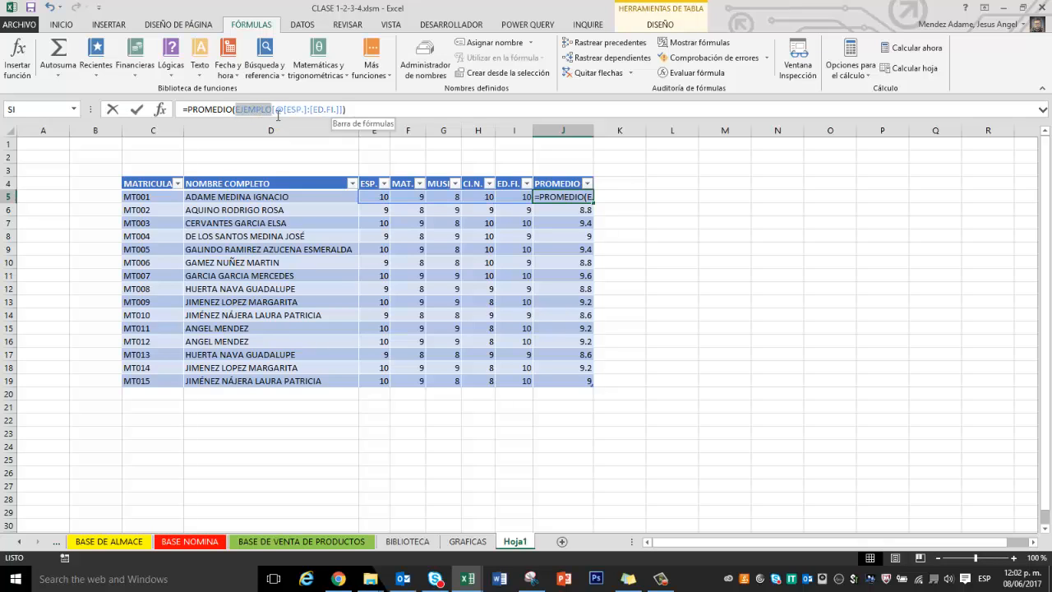
click(374, 117)
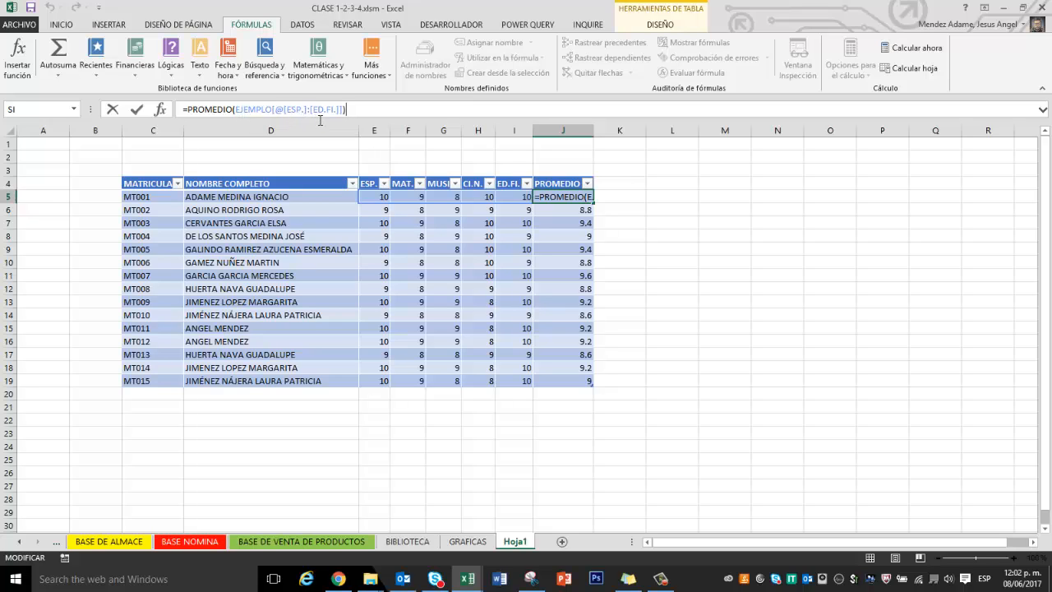
click(681, 266)
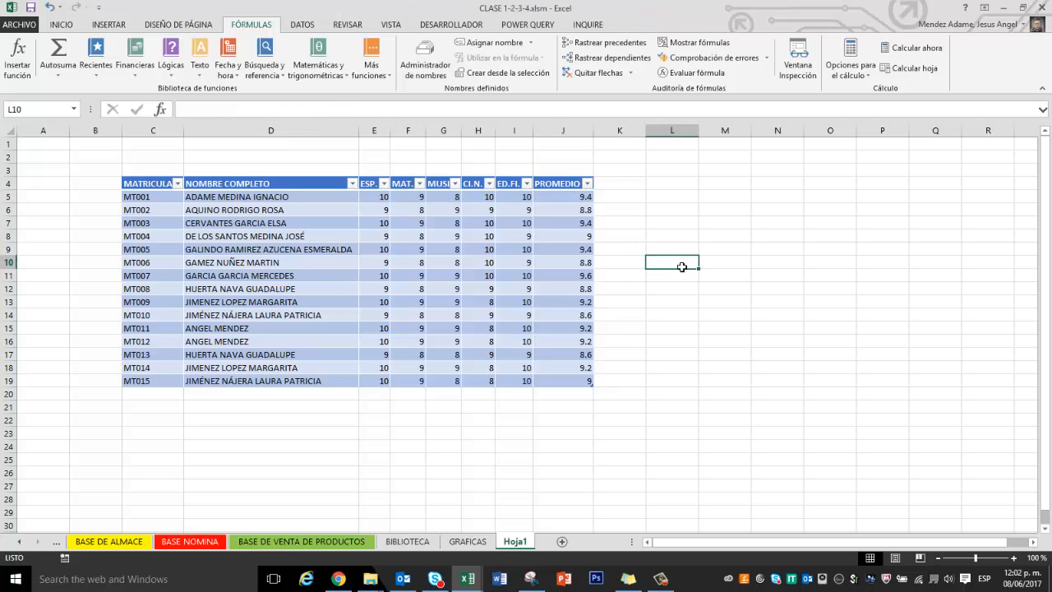
Step: Check the filter options of the MATRICULA and NOMBRE COMPLETO columns and look through the list of student names
click(160, 407)
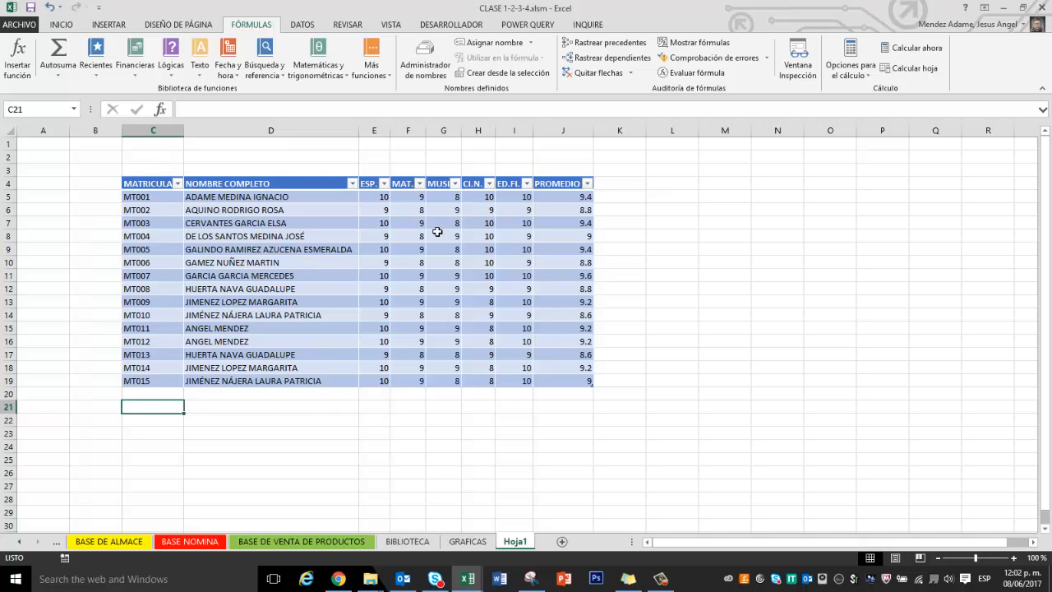
click(721, 261)
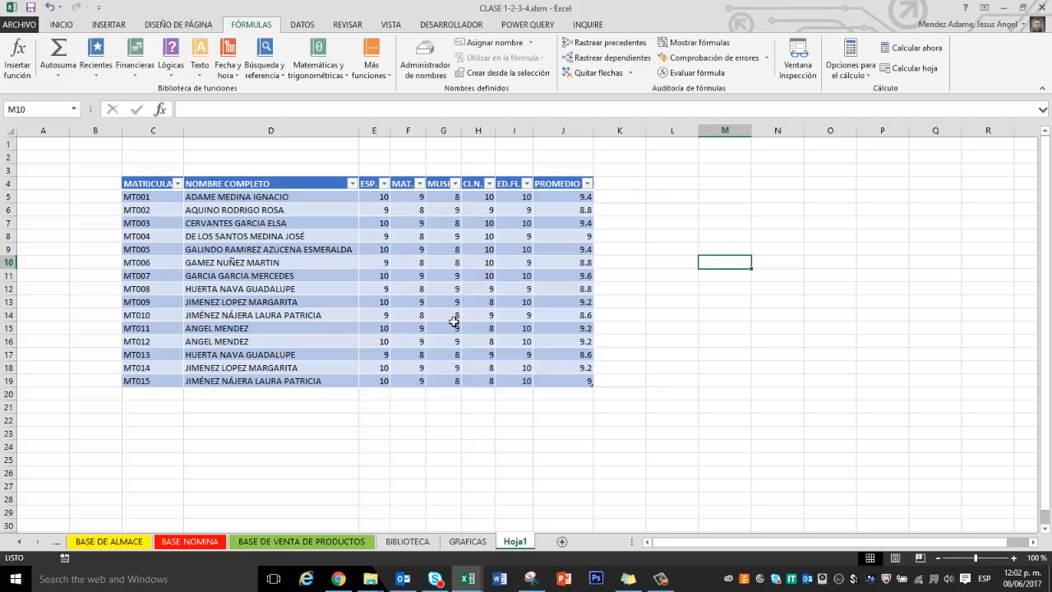
click(177, 184)
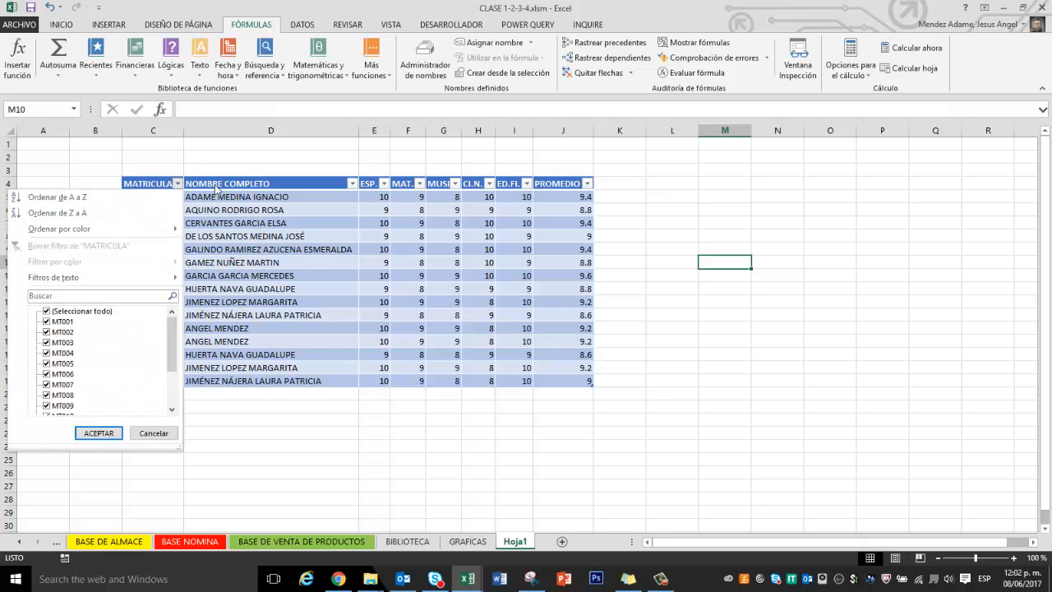
click(353, 188)
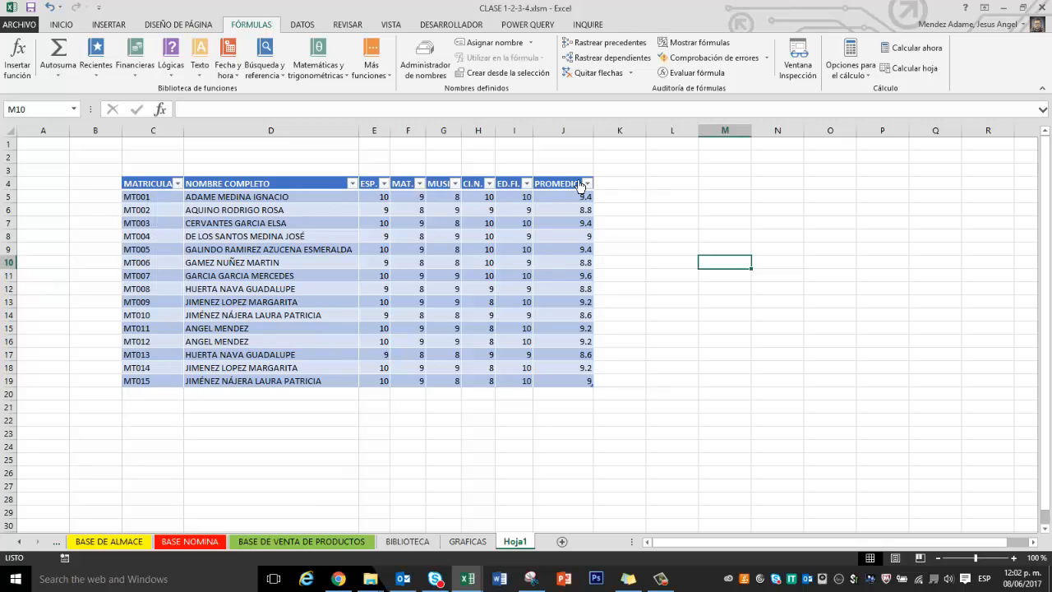
click(353, 185)
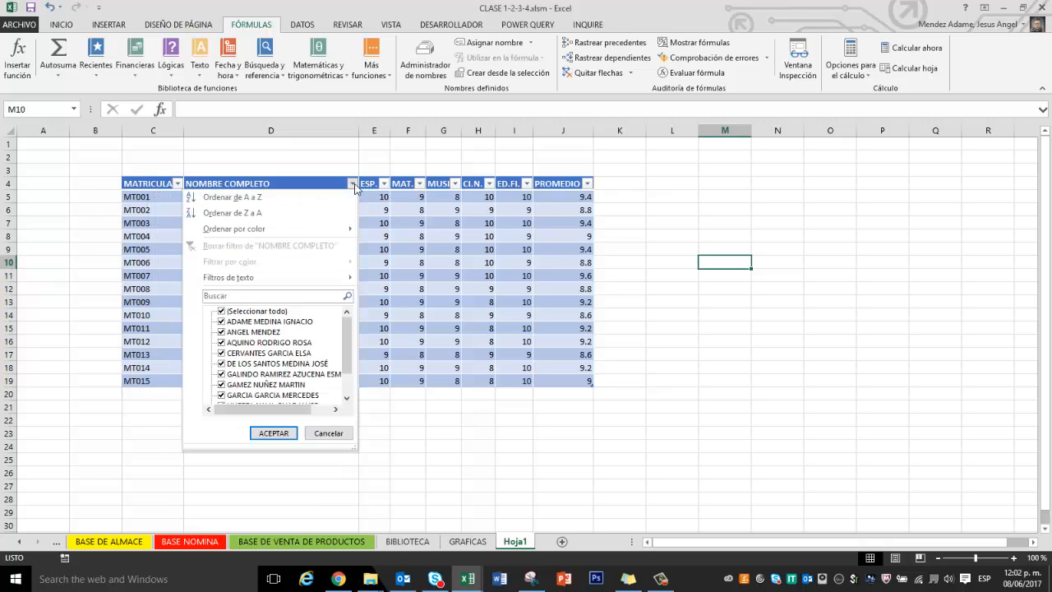
drag(351, 345, 353, 370)
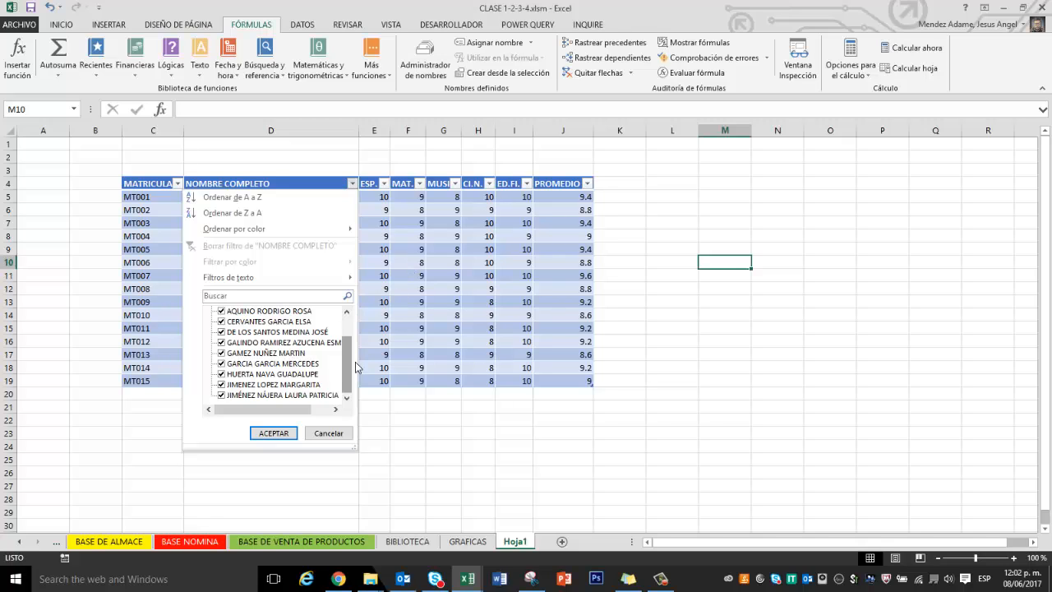
mouse_move(349, 363)
mouse_down()
mouse_move(349, 335)
mouse_move(348, 379)
mouse_move(349, 345)
mouse_up()
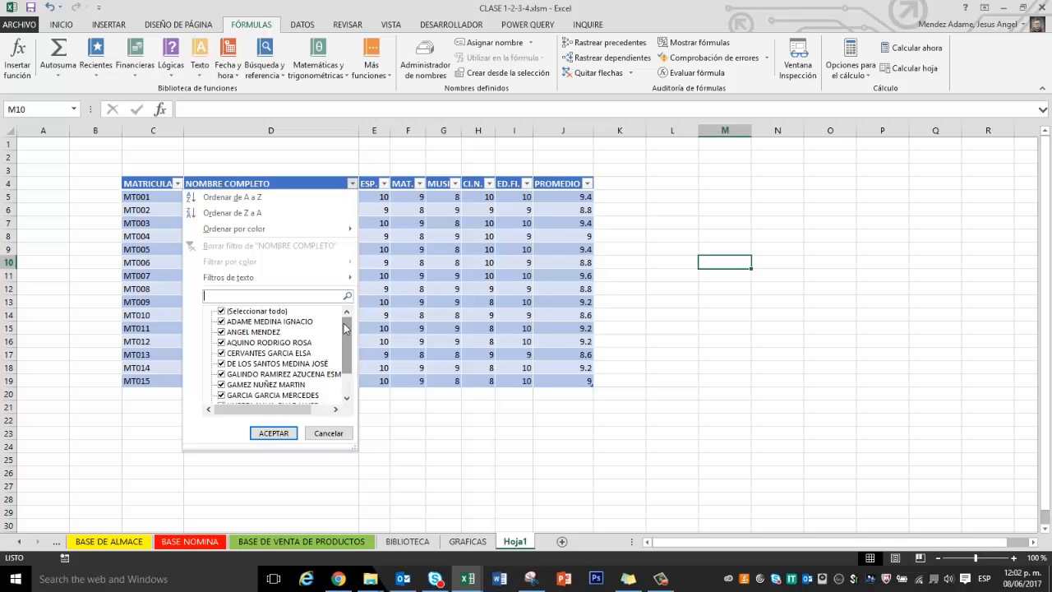
Step: Search the NOMBRE COMPLETO filter for CRU, replace the search text with ADA, and filter the table by the matches
text(CPA)
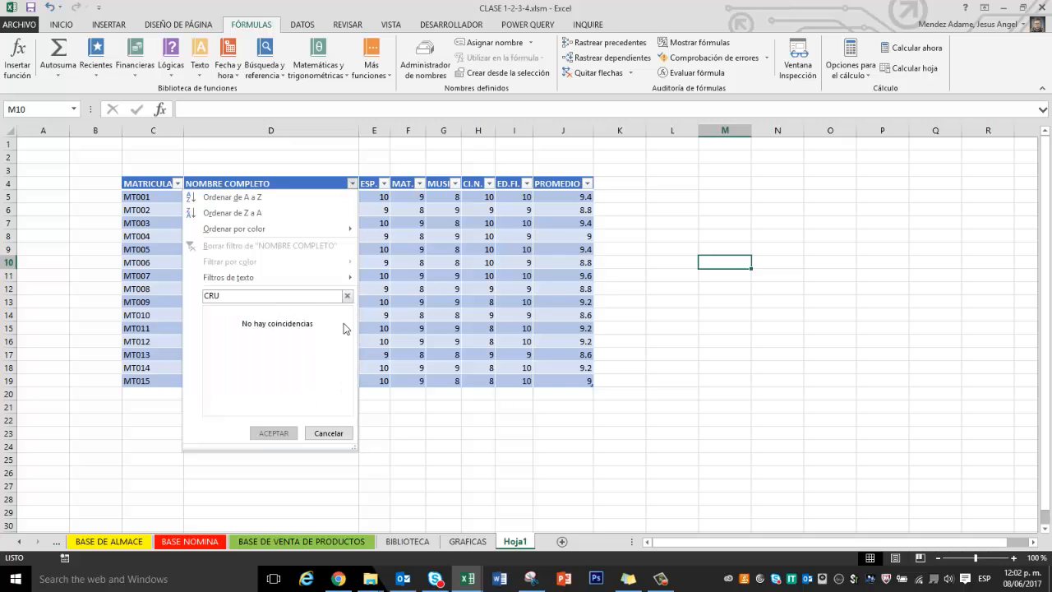
key(BackSpace)
key(BackSpace)
key(BackSpace)
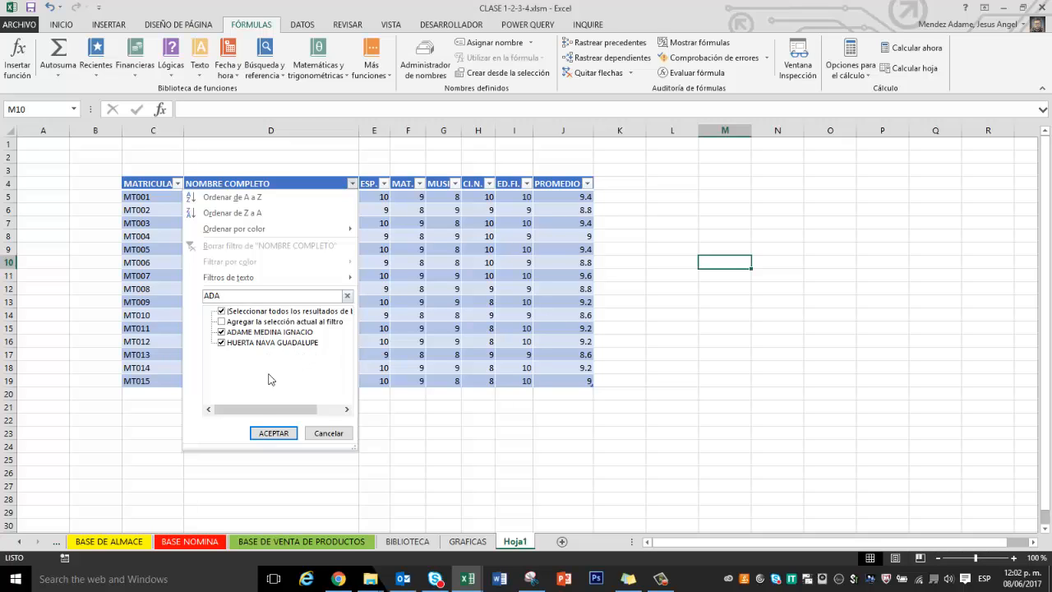
click(275, 434)
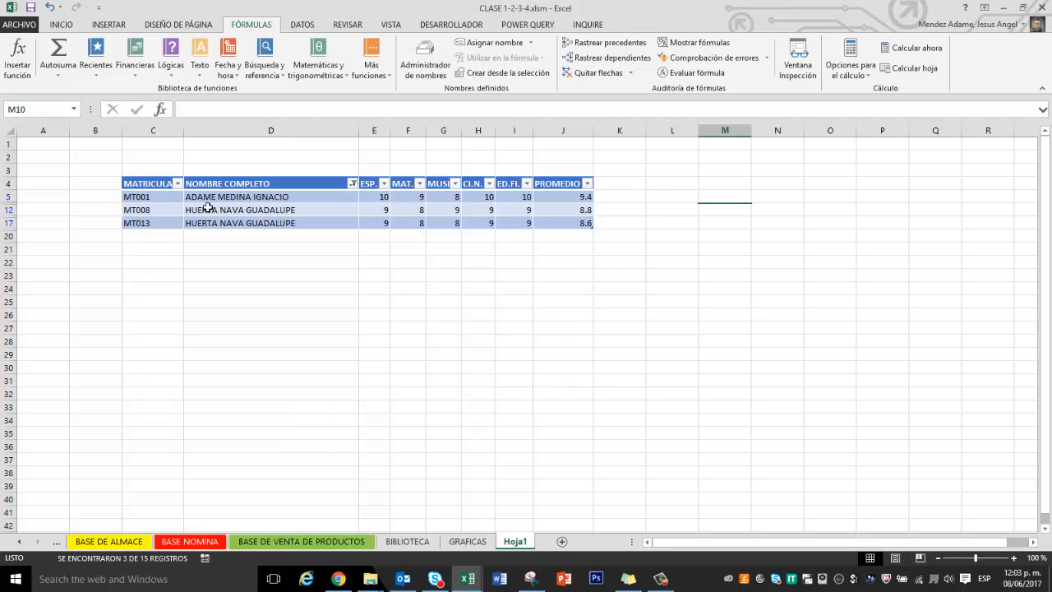
Step: Select the filtered MATRICULA entries, and clear the filter from the NOMBRE COMPLETO column
drag(165, 198, 157, 224)
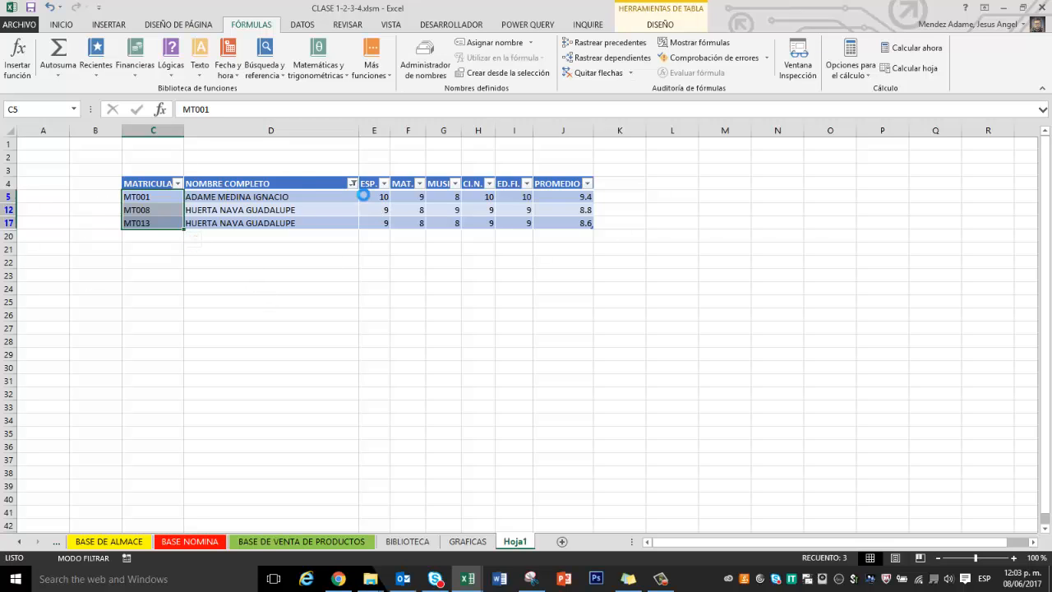
click(353, 183)
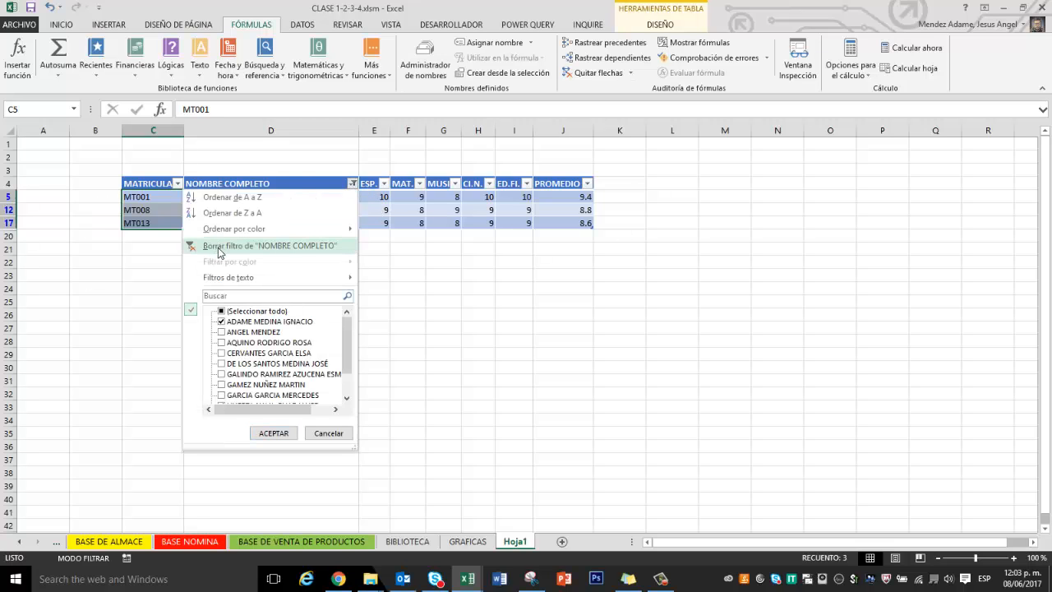
click(302, 248)
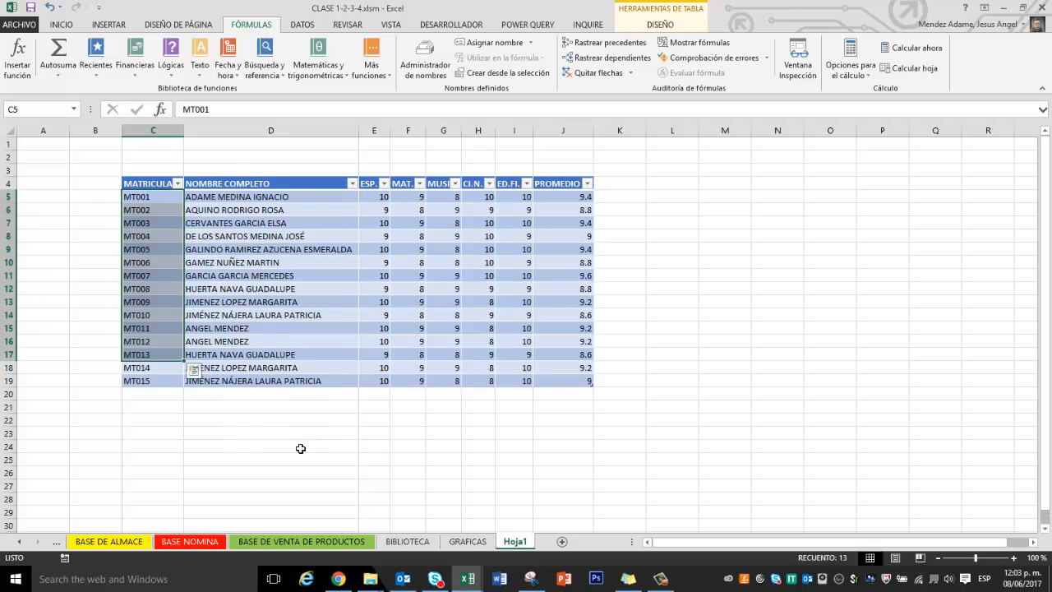
click(301, 446)
Step: Set the ESP. grades of students MT007, MT008, MT011 and MT014 to 5
click(383, 275)
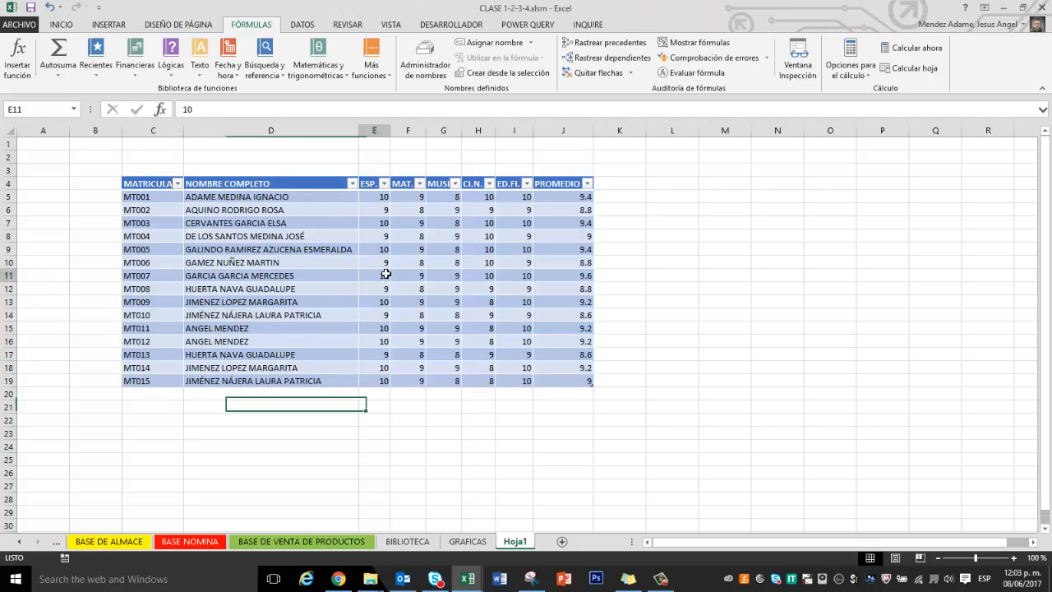
text(5)
key(Return)
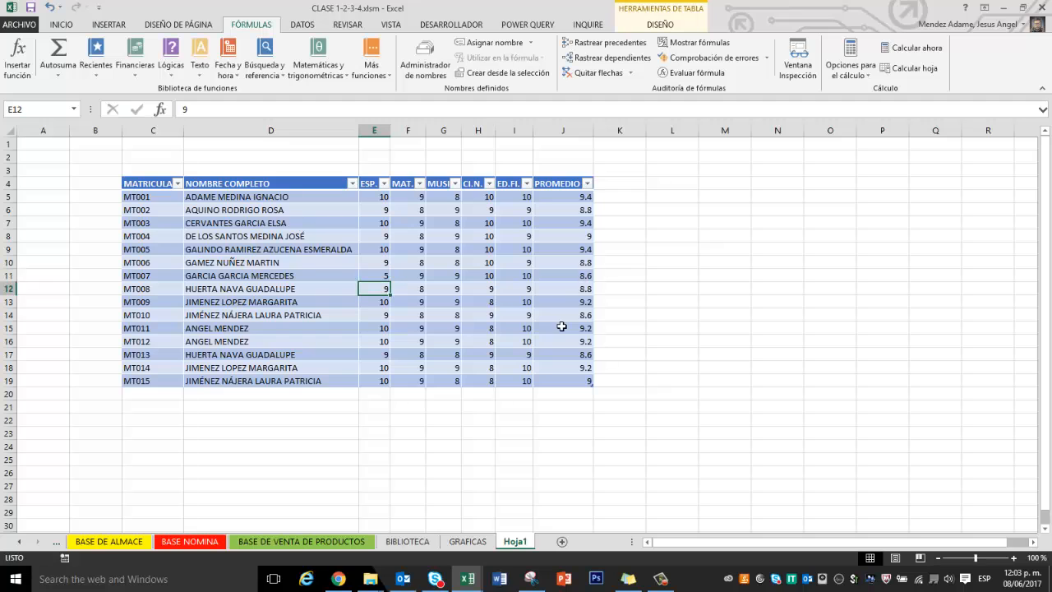
text(5)
click(386, 336)
text(5)
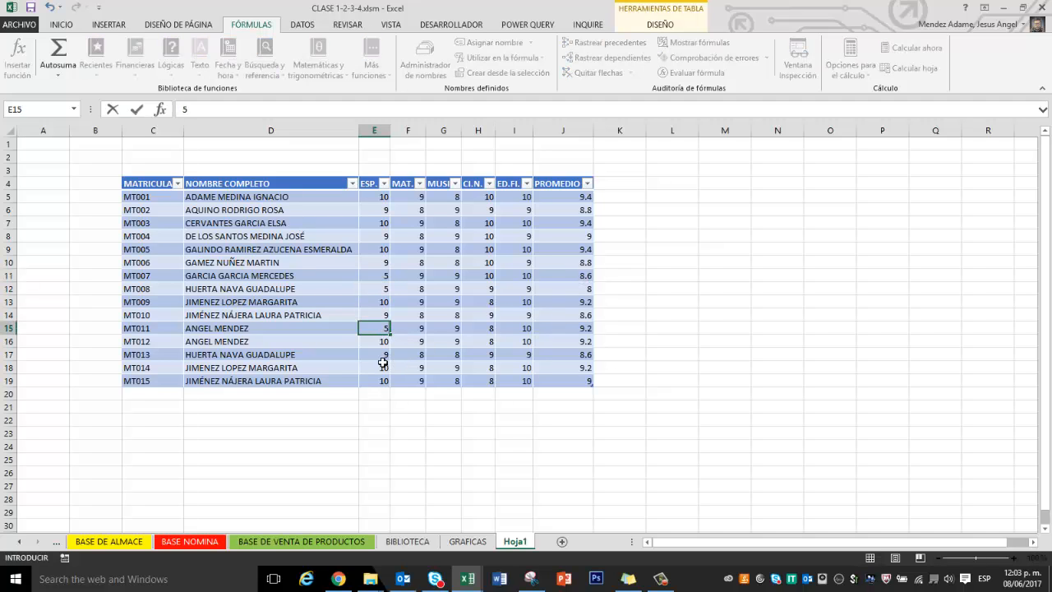
click(383, 370)
text(5)
click(523, 329)
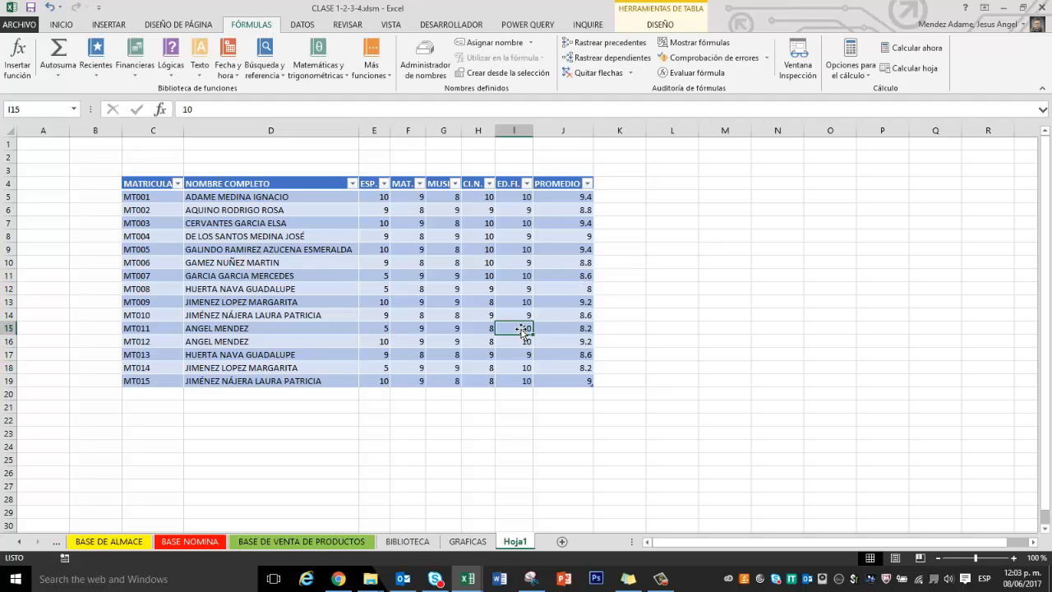
click(731, 327)
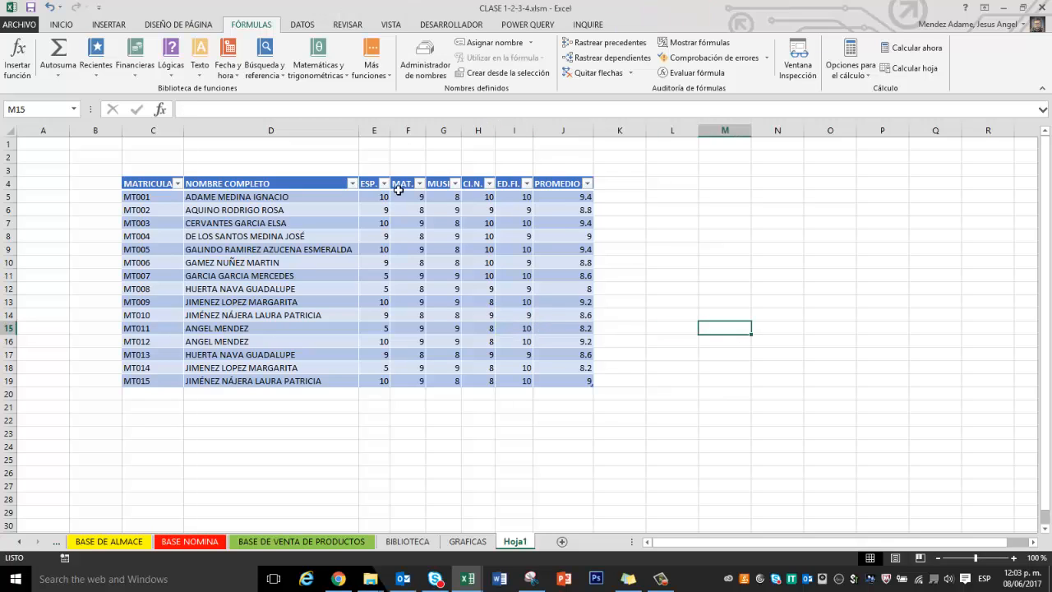
Step: Filter the PROMEDIO column to only the value 9 and select the filtered student rows
click(587, 183)
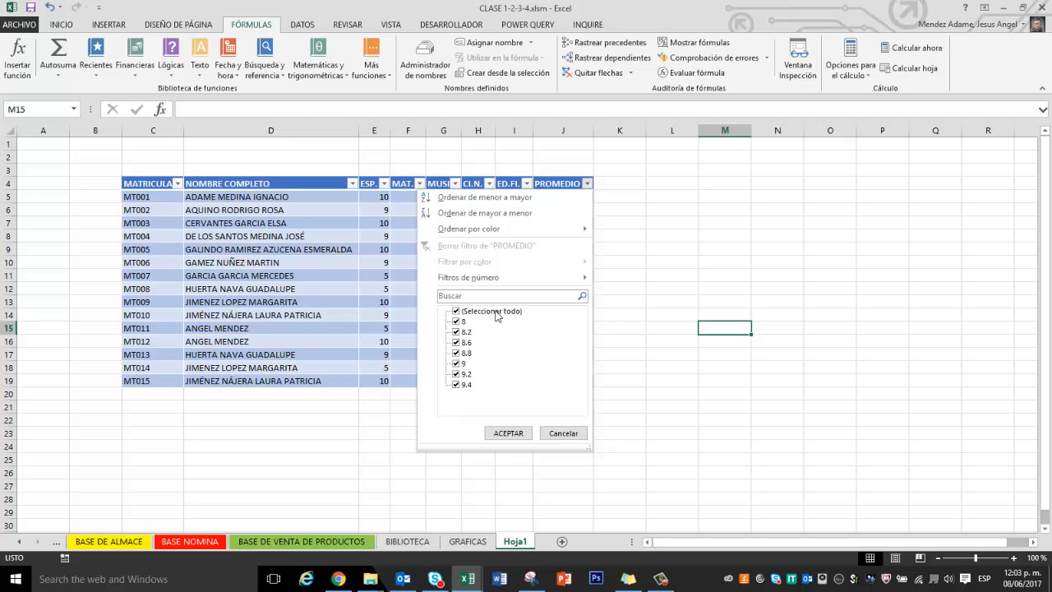
click(456, 312)
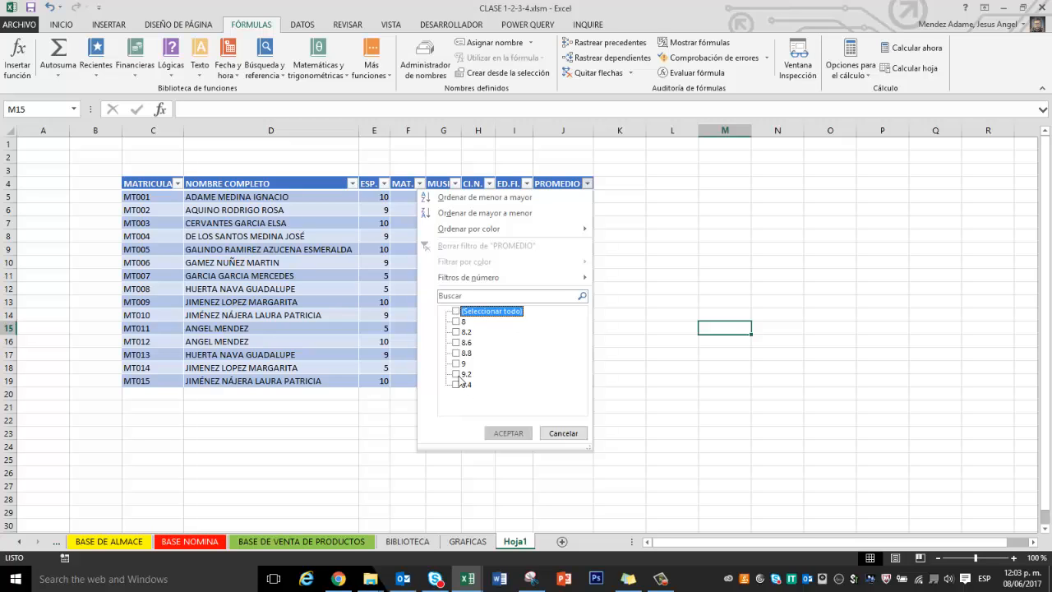
click(456, 313)
click(457, 314)
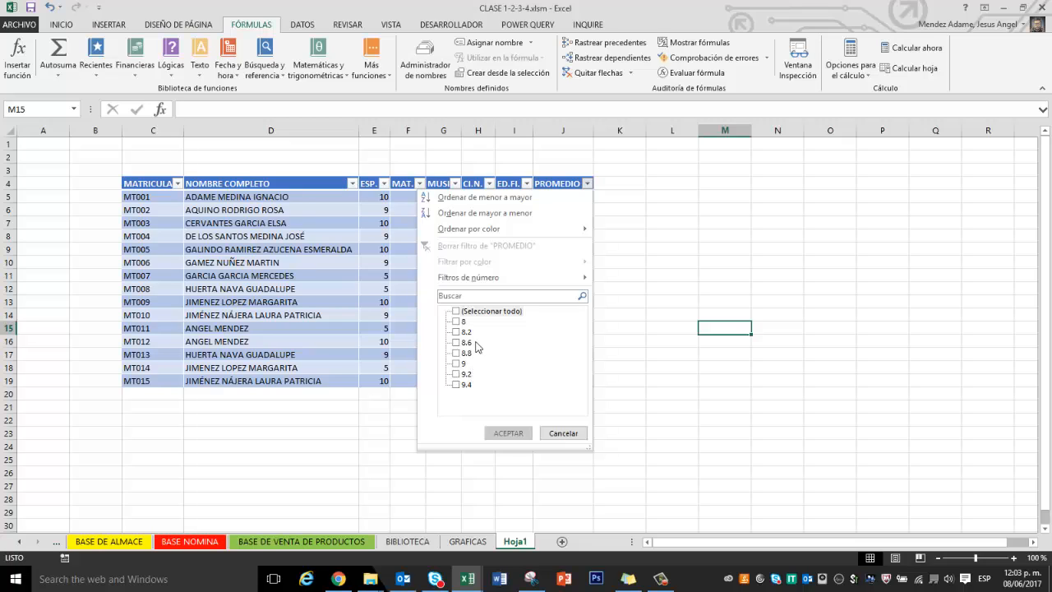
click(463, 366)
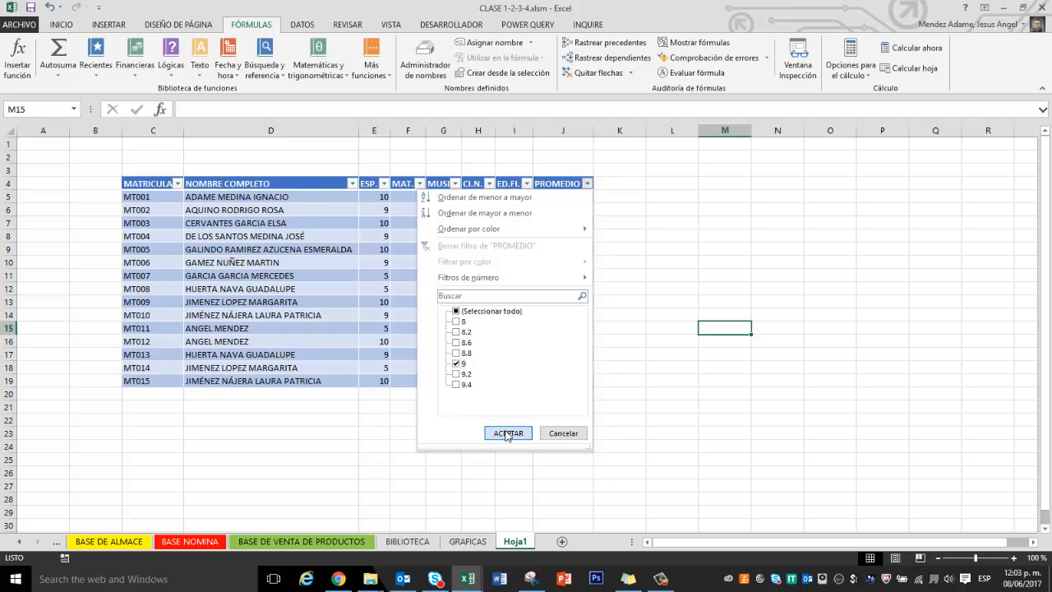
click(507, 433)
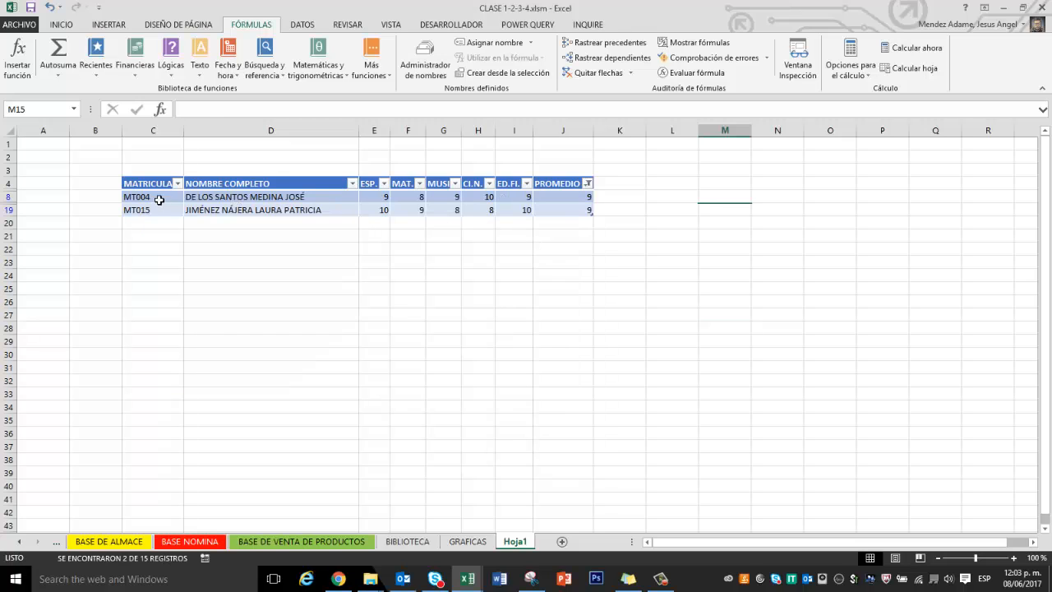
drag(157, 198, 583, 212)
Step: Reselect all values in the PROMEDIO filter and apply a custom greater-than-or-equal-to number filter to the column
click(588, 184)
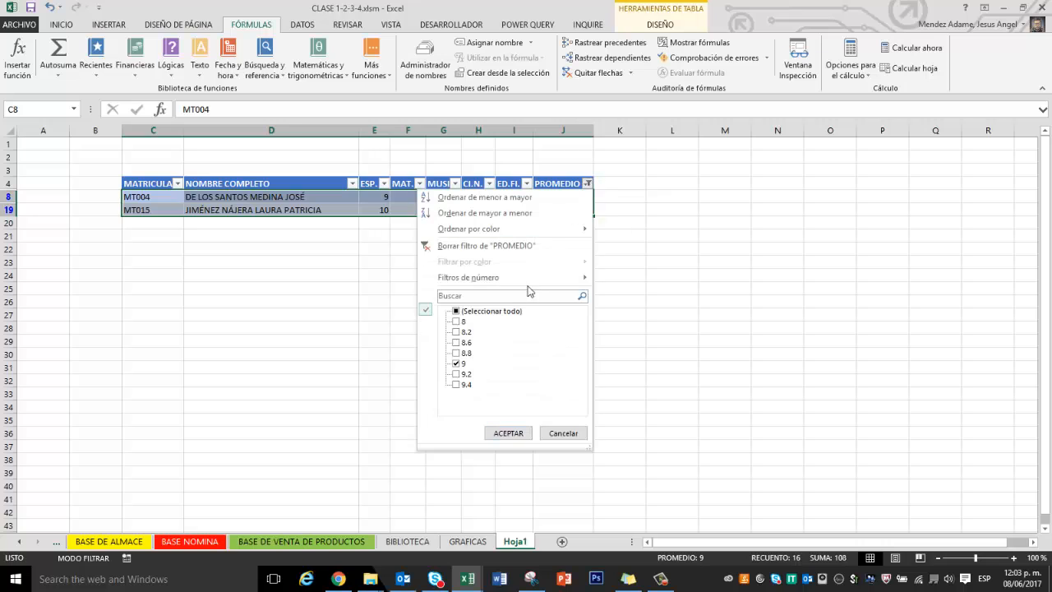
click(475, 313)
mouse_move(548, 280)
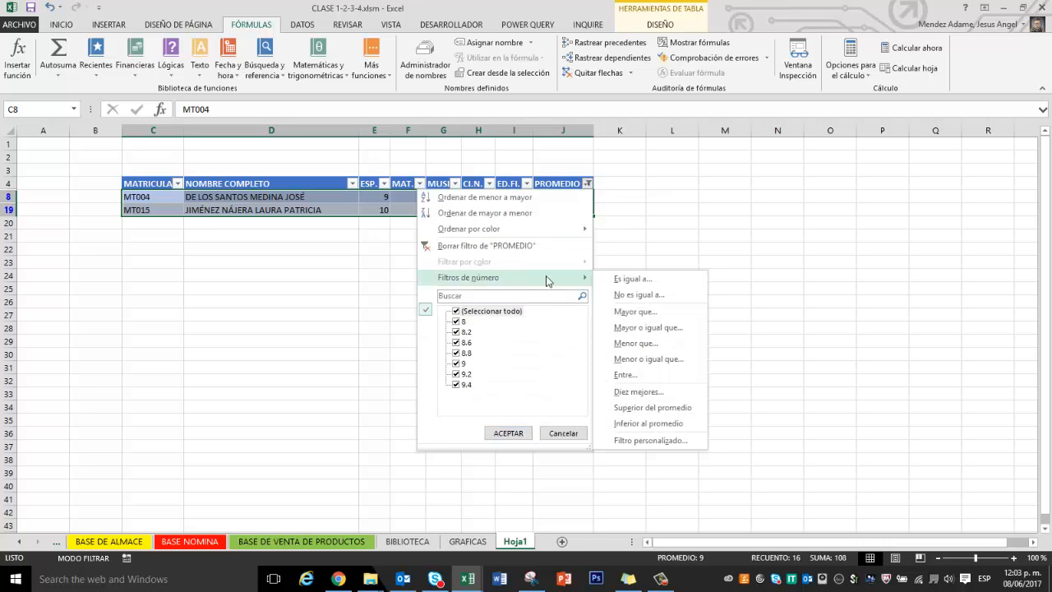
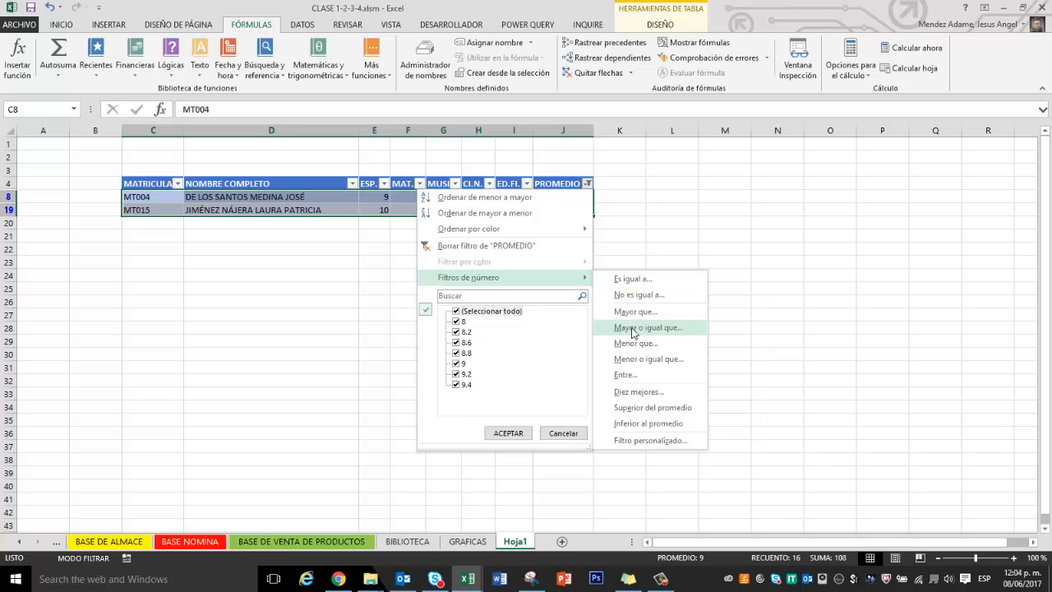
click(663, 329)
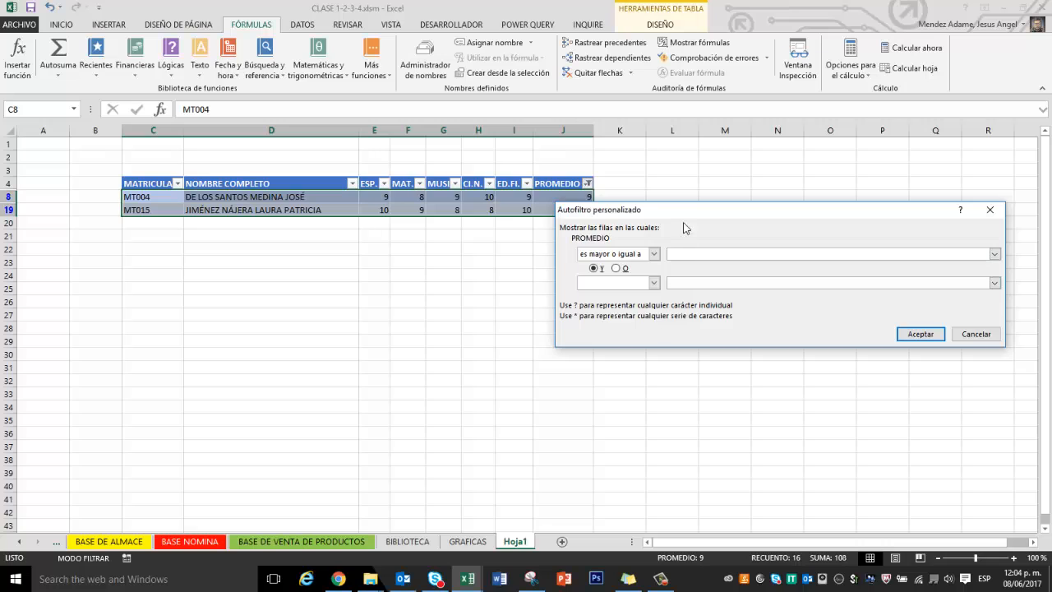
drag(682, 219, 335, 304)
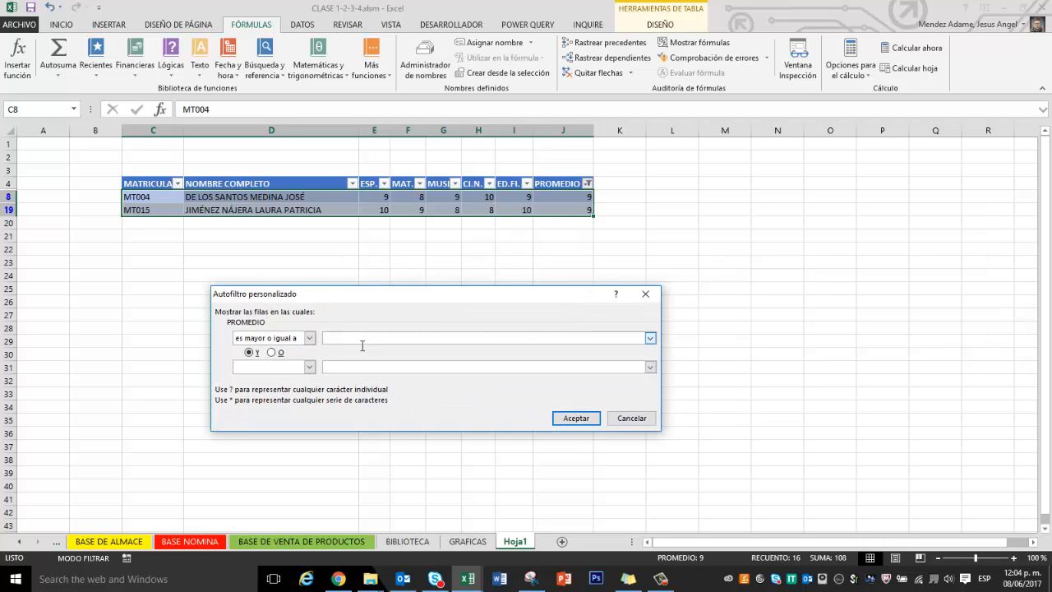
click(569, 421)
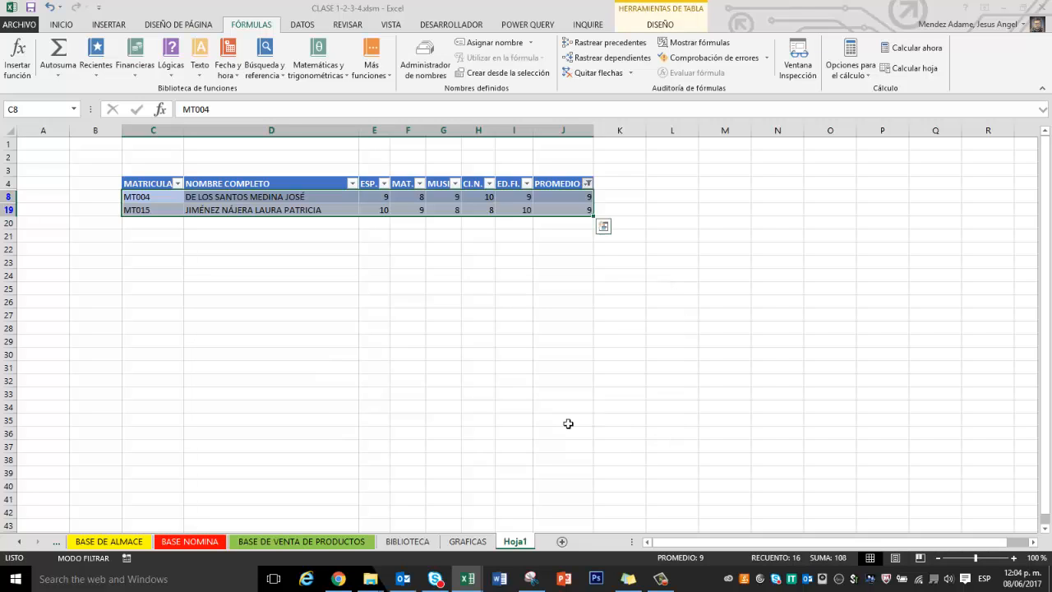
Step: Apply a less-than-9 number filter to the PROMEDIO column and select the filtered averages
click(627, 206)
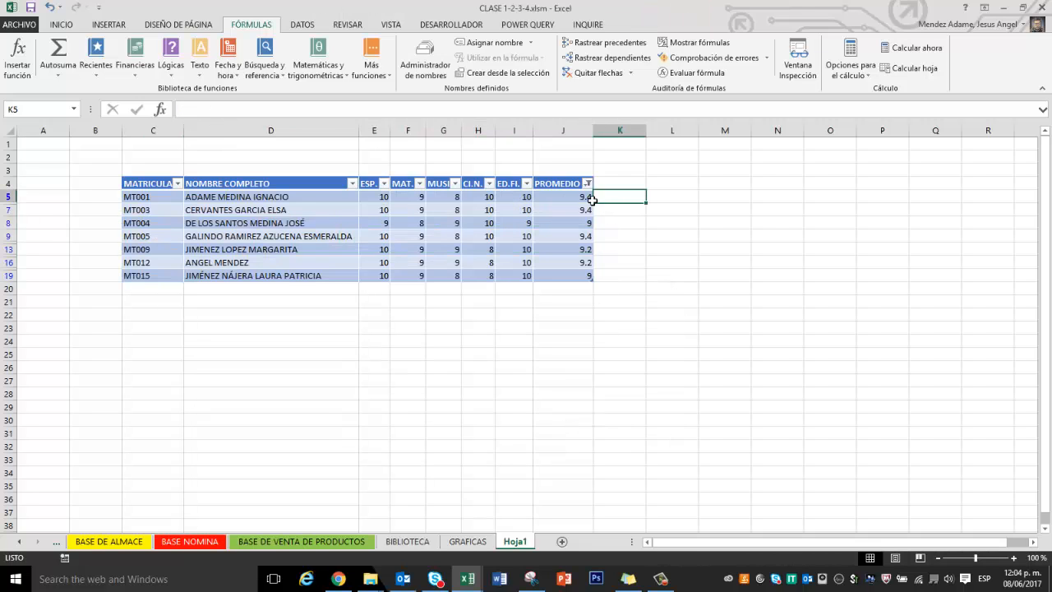
click(587, 227)
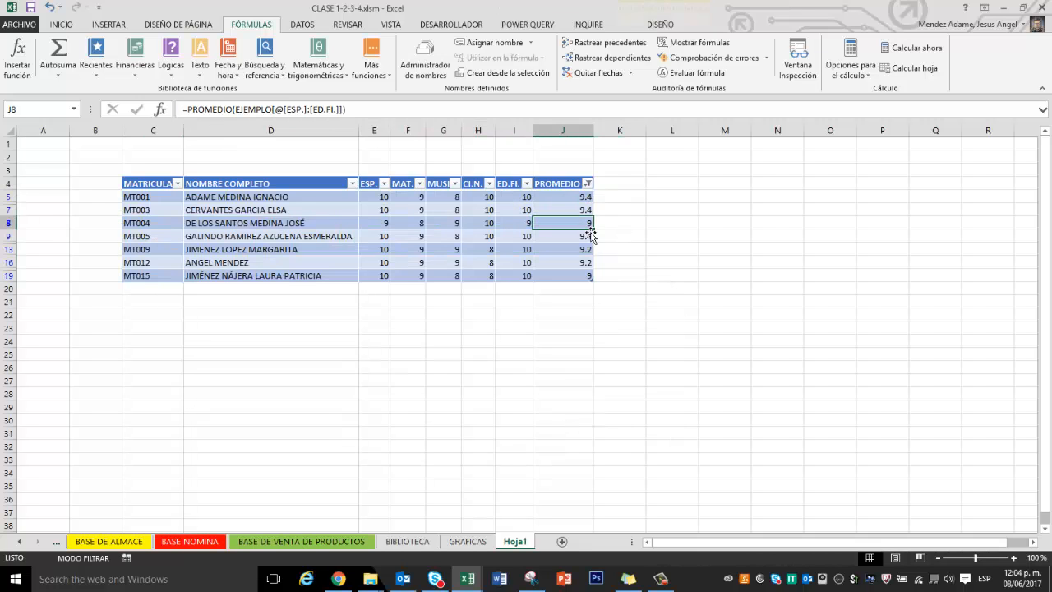
click(589, 185)
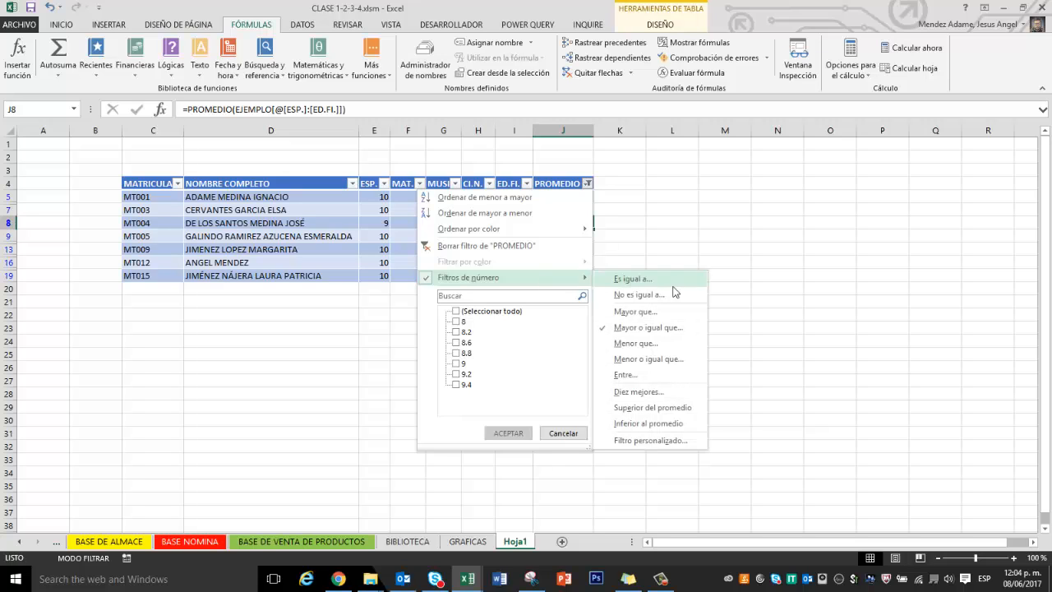
click(635, 343)
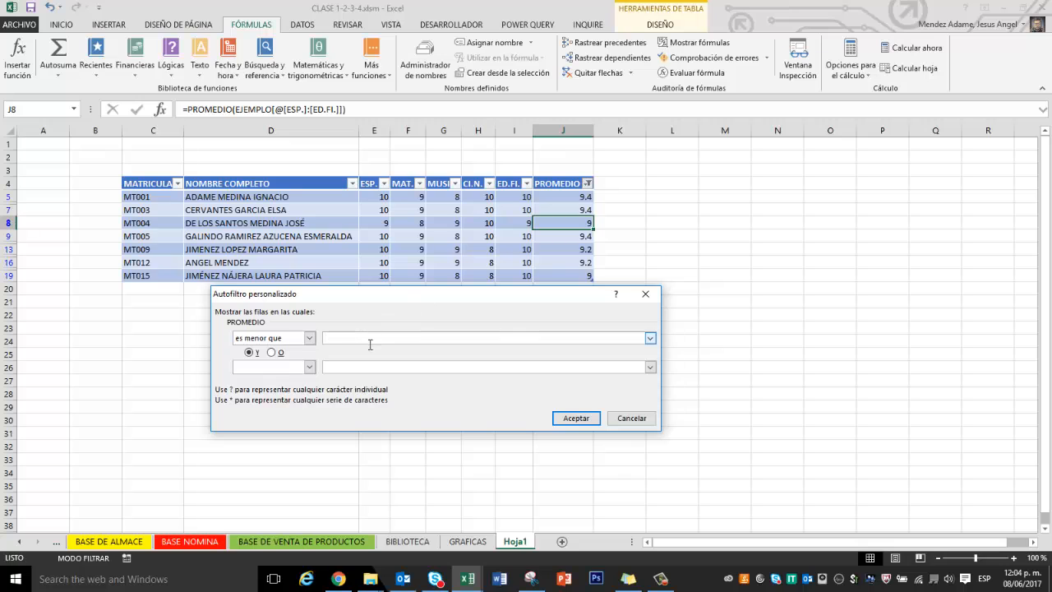
text(9)
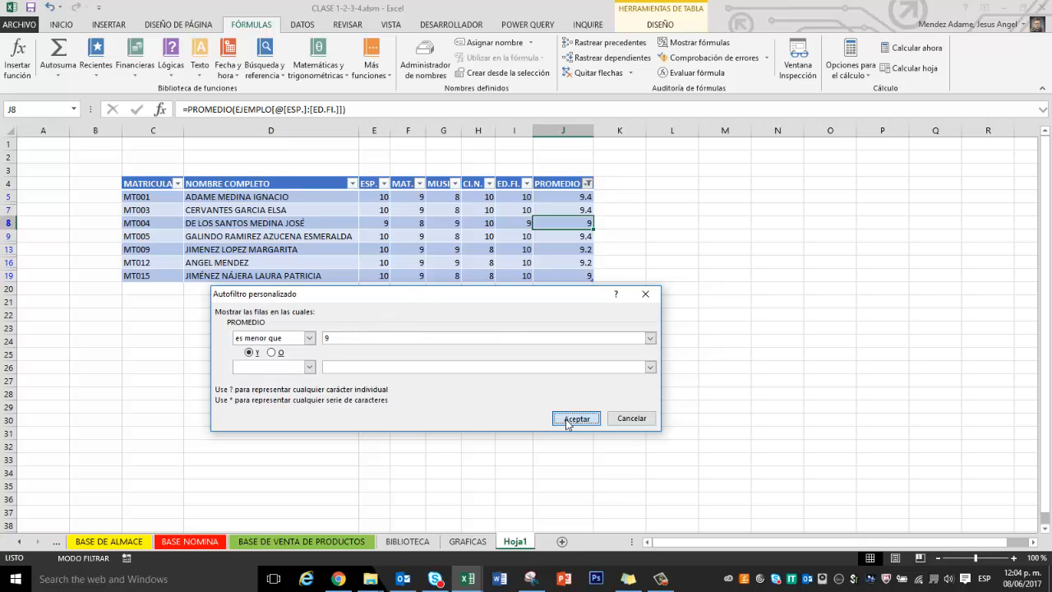
click(576, 417)
drag(584, 201, 593, 290)
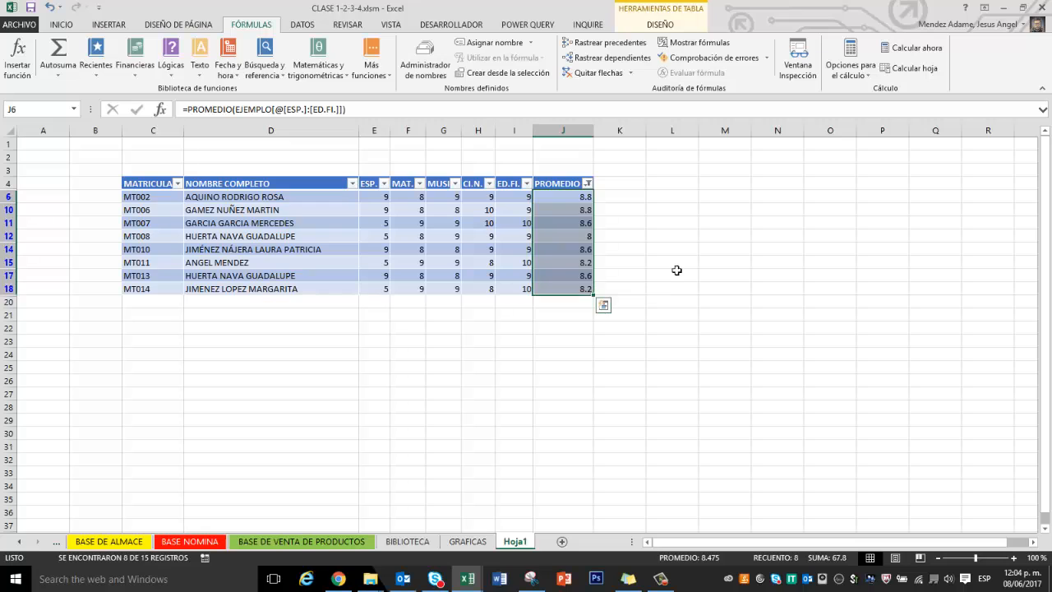
Step: Clear the number filter from the PROMEDIO column and deselect the averages
click(586, 183)
click(463, 315)
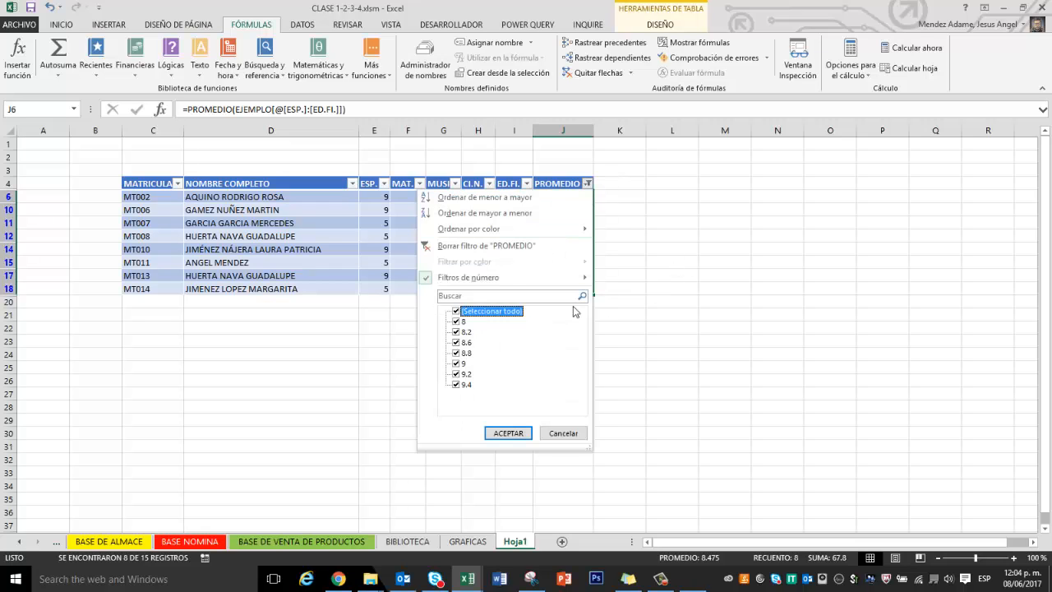
click(501, 246)
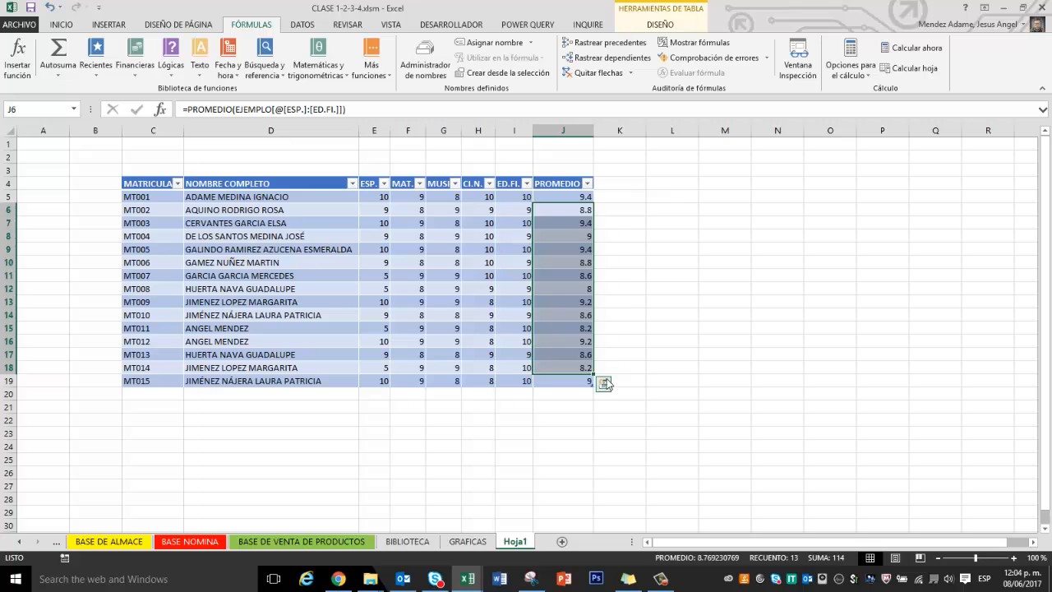
click(777, 263)
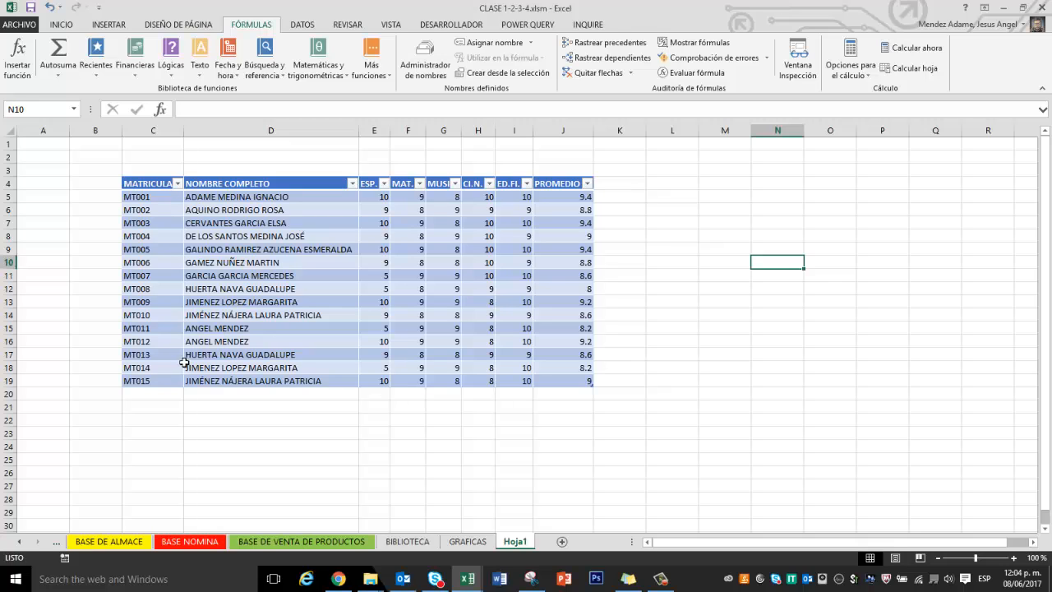
Step: Filter the NOMBRE COMPLETO column to the names matching the search text ADA
click(352, 183)
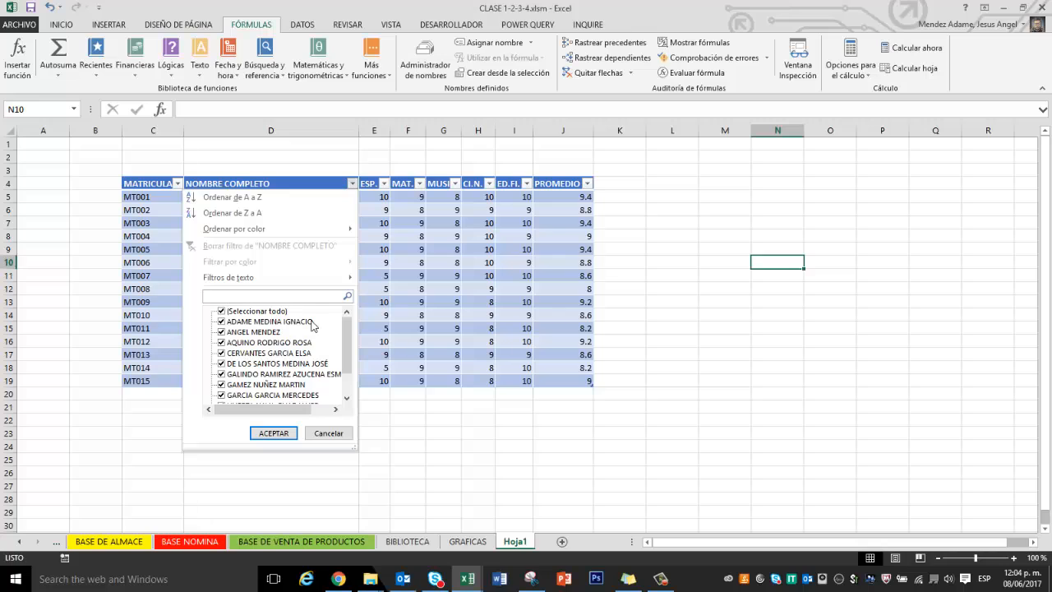
text(ADA)
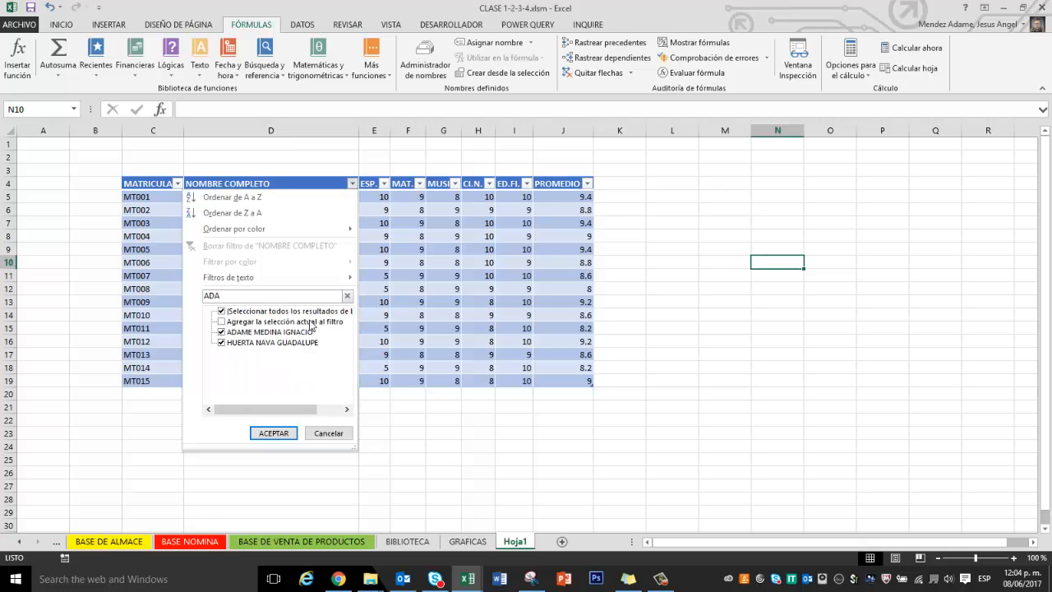
click(274, 433)
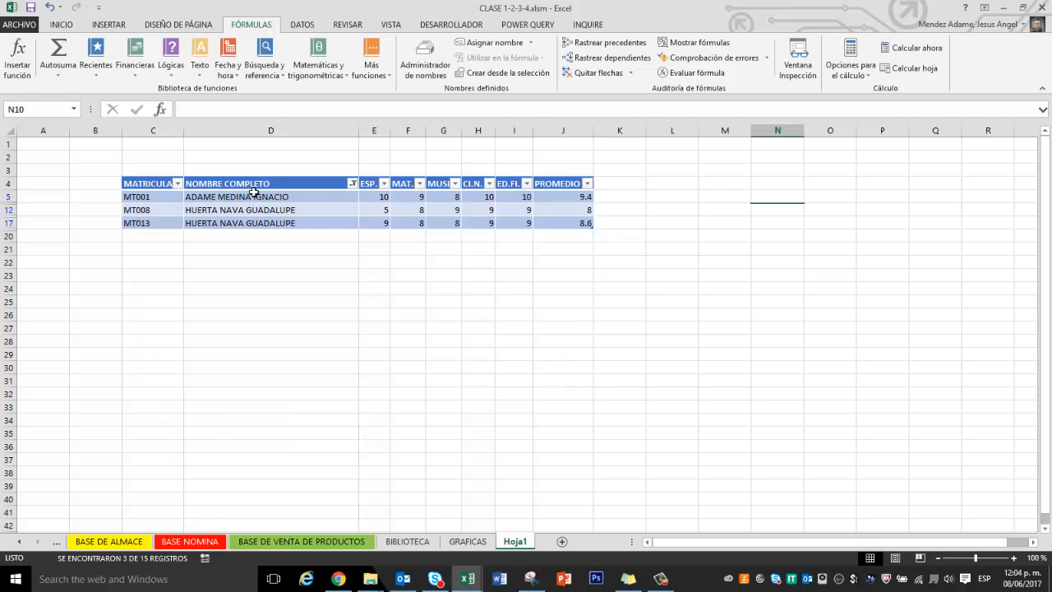
Step: Narrow the filtered students by limiting the PROMEDIO column to only the value 8
click(587, 183)
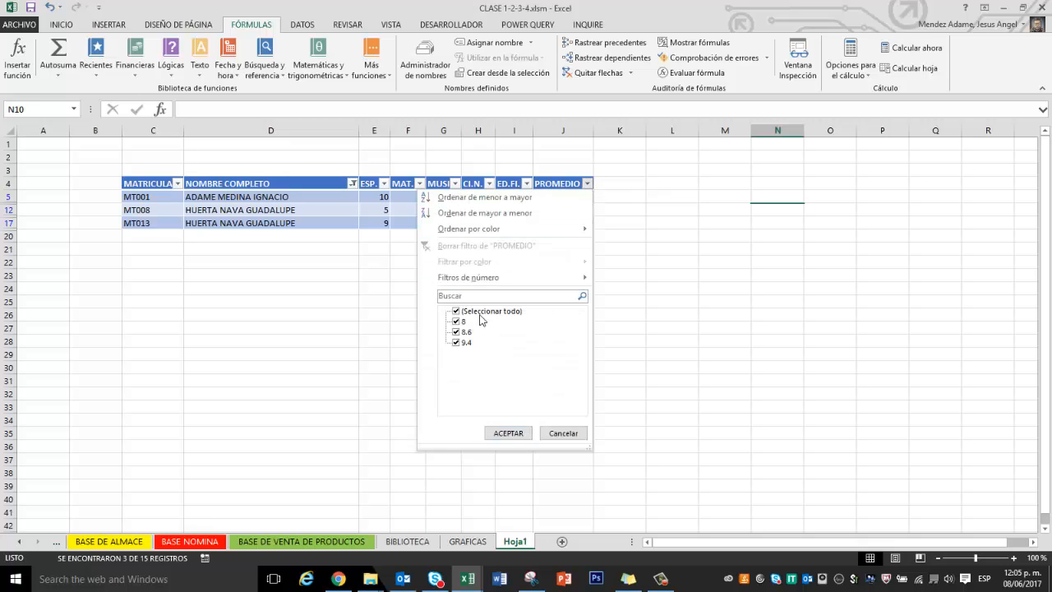
click(457, 342)
click(457, 331)
click(507, 433)
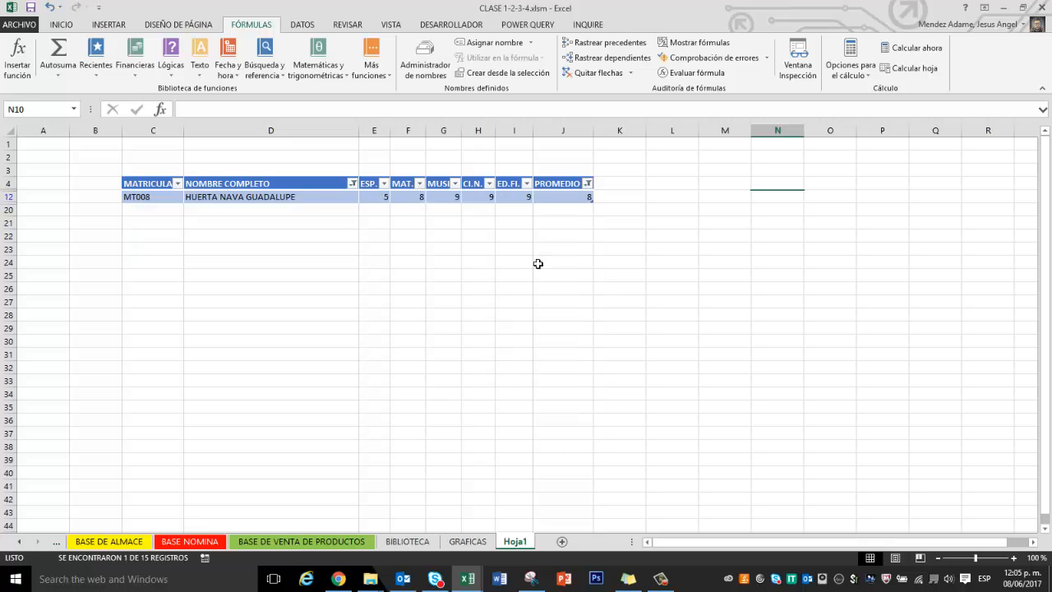
Step: Clear the filters from the PROMEDIO and NOMBRE COMPLETO columns
click(337, 187)
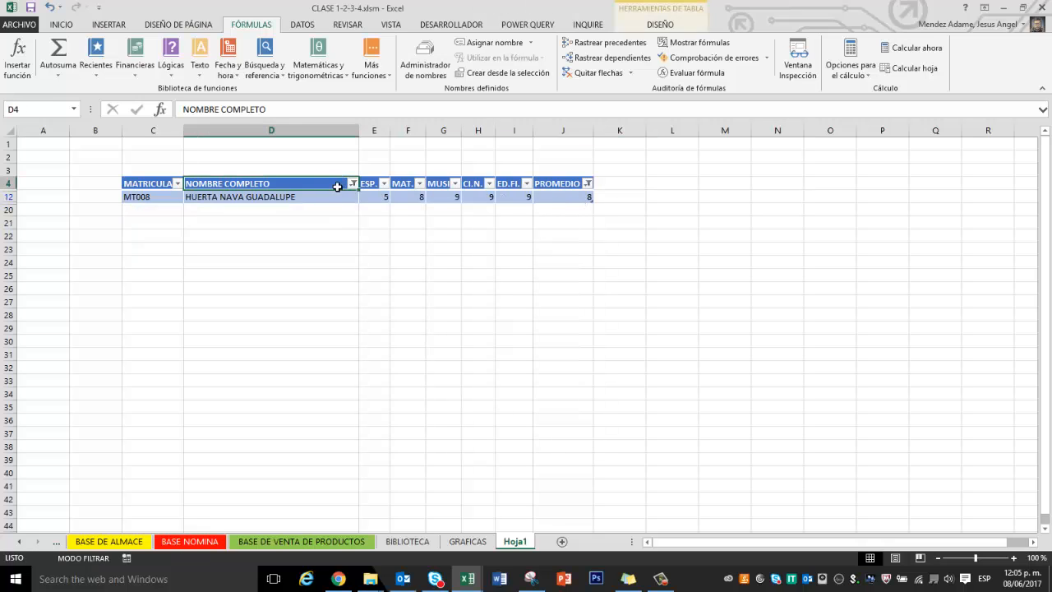
click(568, 187)
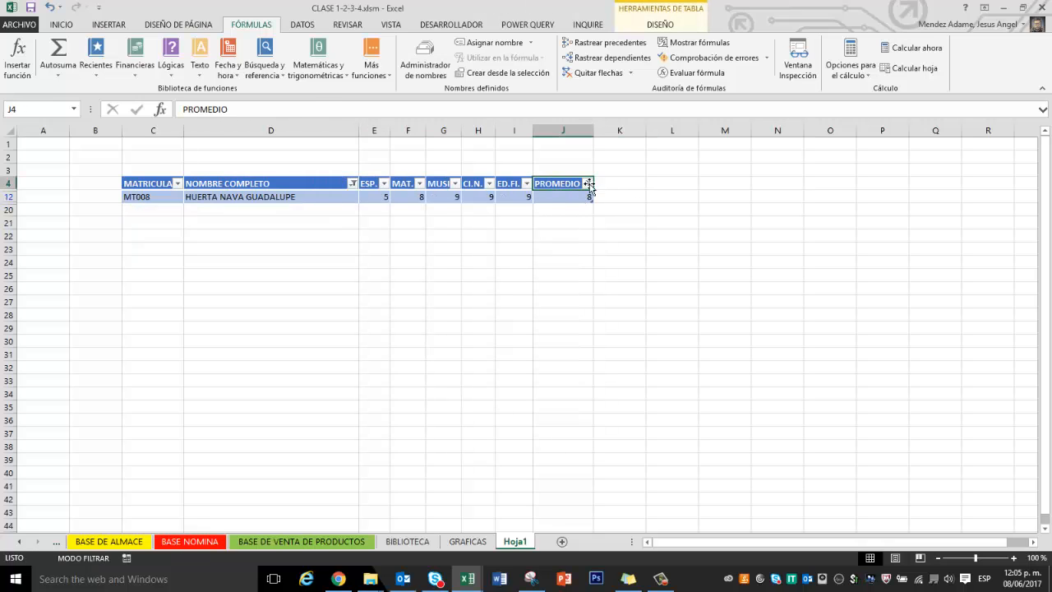
click(587, 183)
click(465, 246)
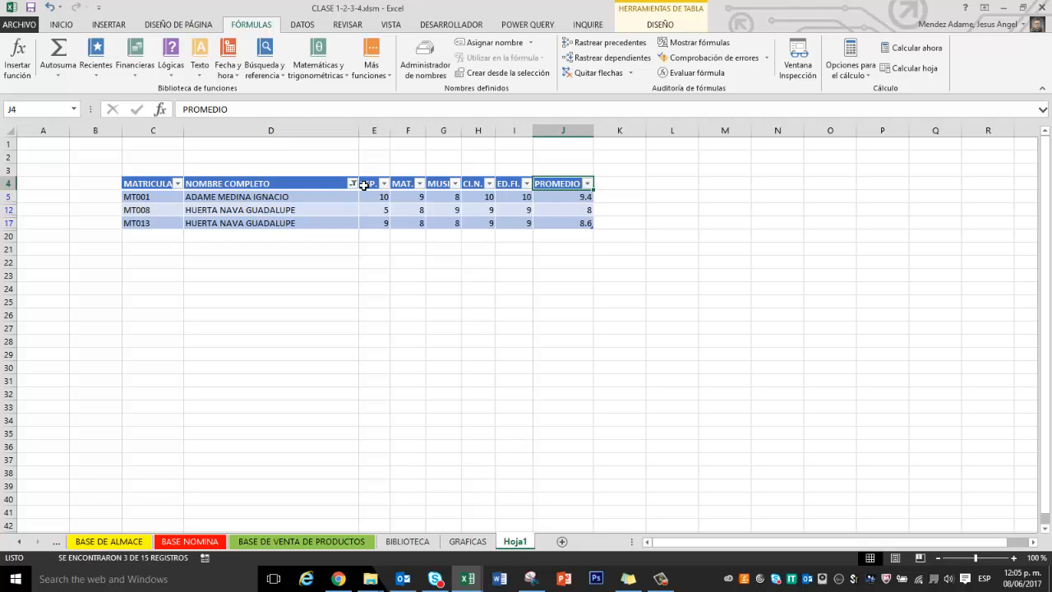
click(352, 183)
click(254, 247)
click(293, 314)
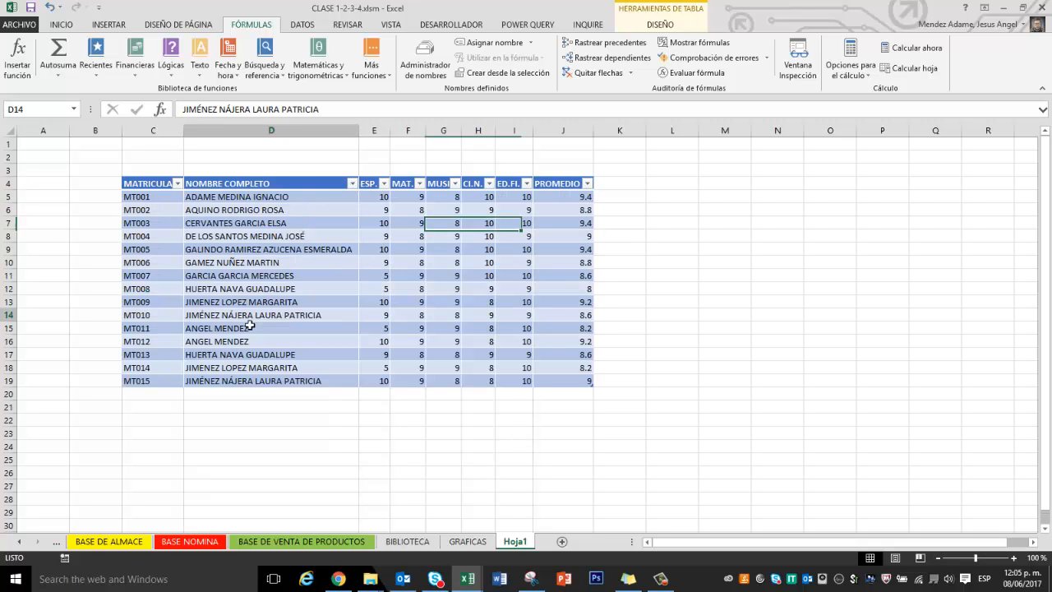
scroll(172, 212, down, 6)
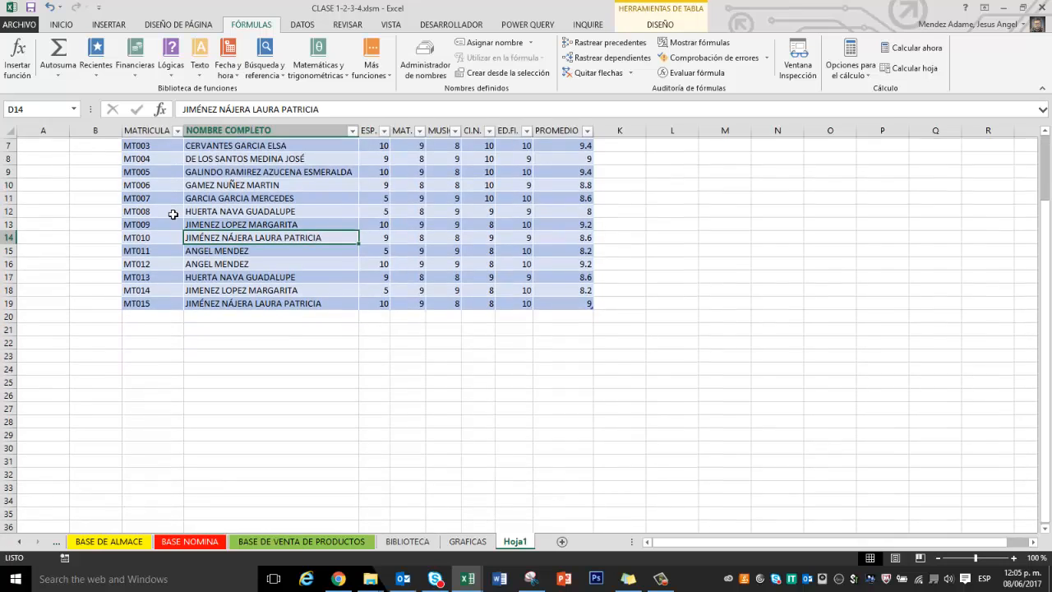
scroll(172, 215, up, 6)
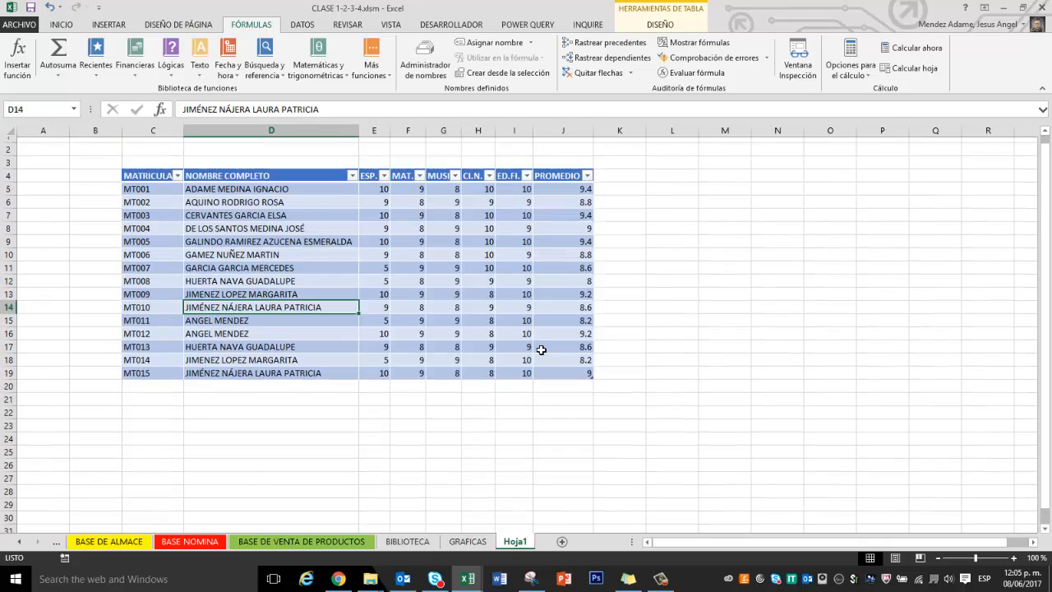
scroll(346, 318, down, 4)
scroll(346, 315, up, 4)
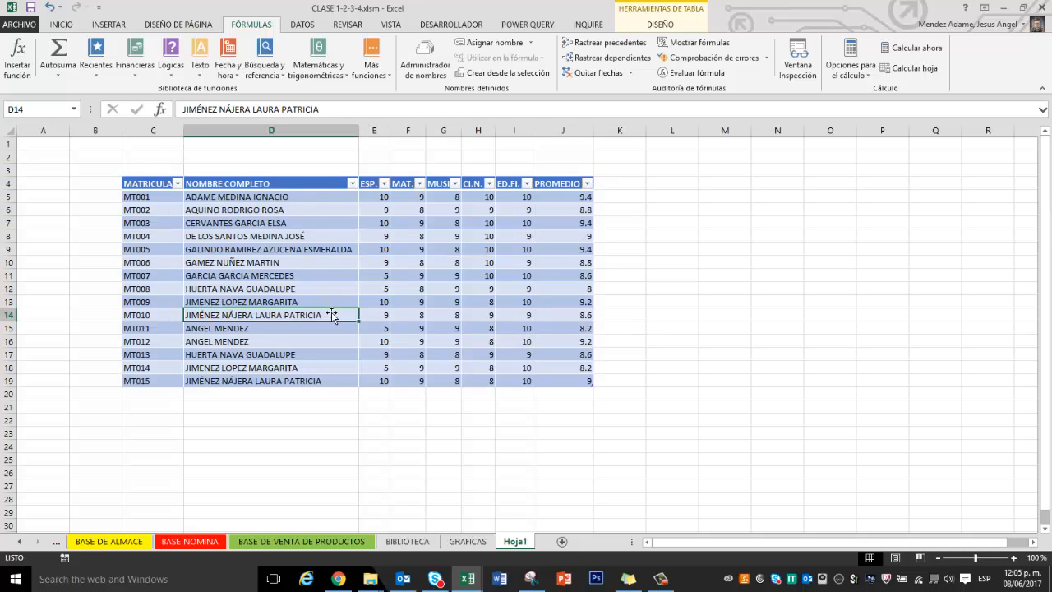
Step: Deselect all values in the MATRICULA filter and filter the column by searching for 015
click(154, 253)
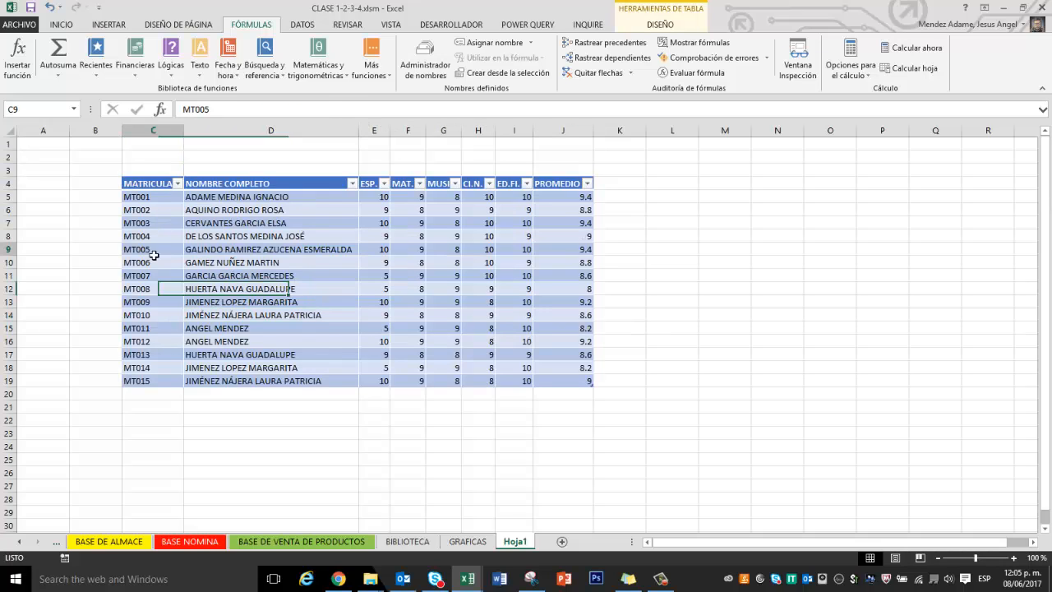
click(178, 183)
click(76, 315)
scroll(76, 314, down, 3)
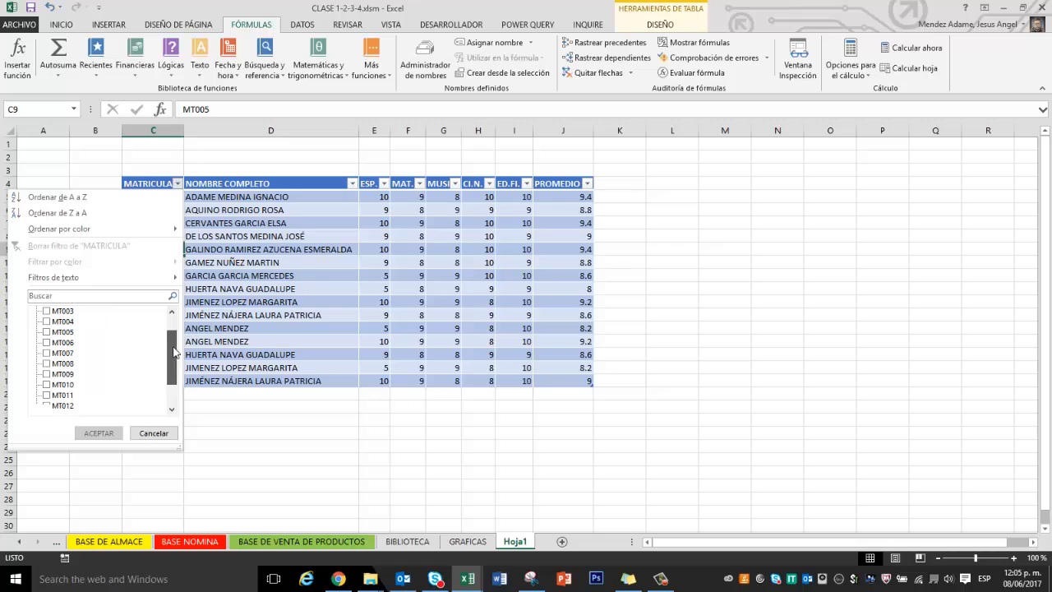
click(73, 299)
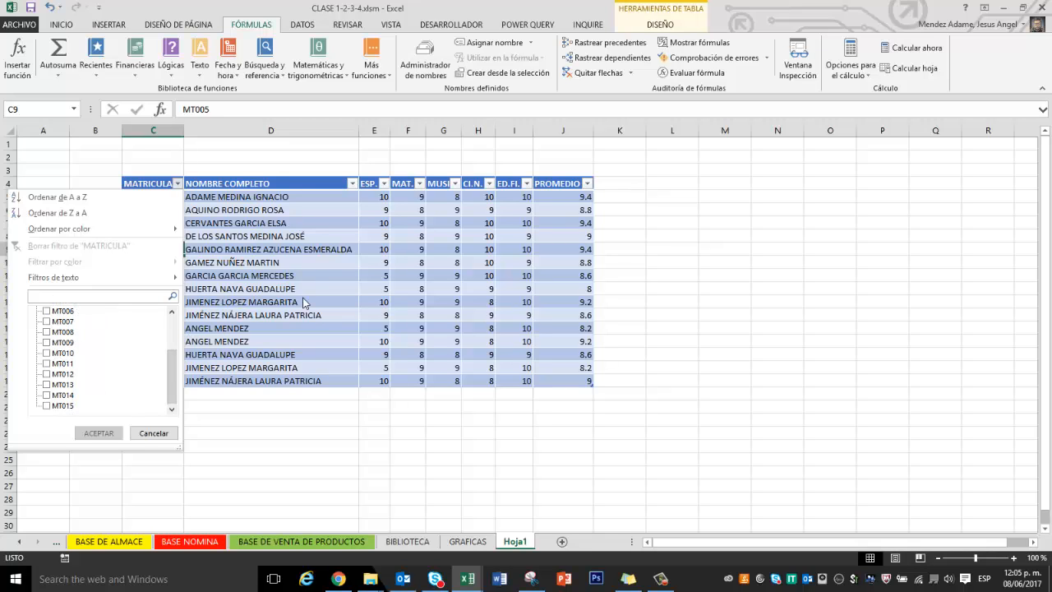
text(015)
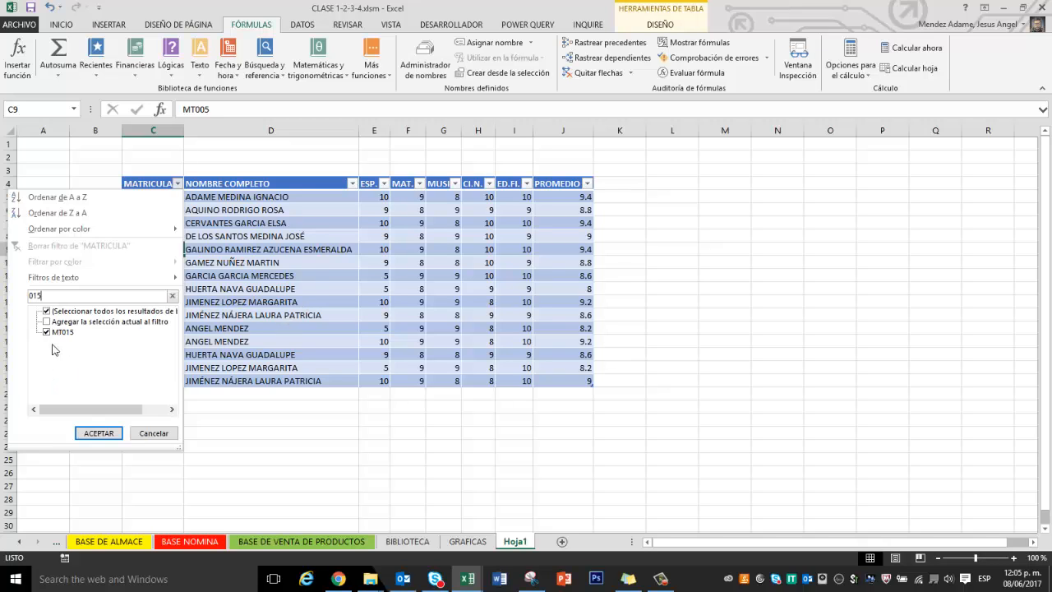
click(98, 433)
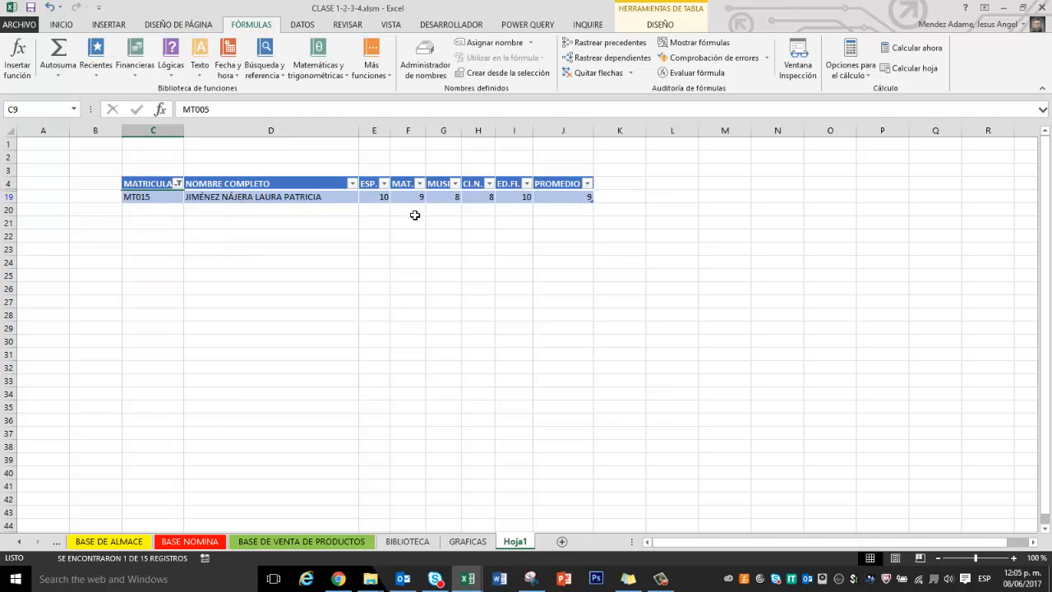
Step: Clear the filter from the MATRICULA column
click(180, 184)
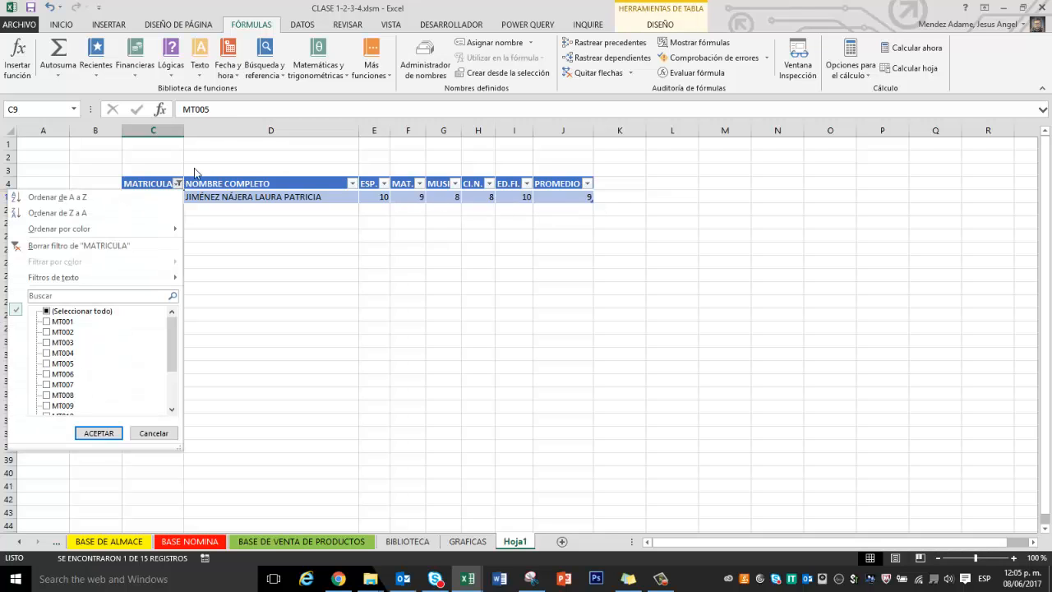
click(45, 251)
Step: Fill the ESP. grade cells of students MT007, MT008, MT011 and MT014 with red
click(386, 277)
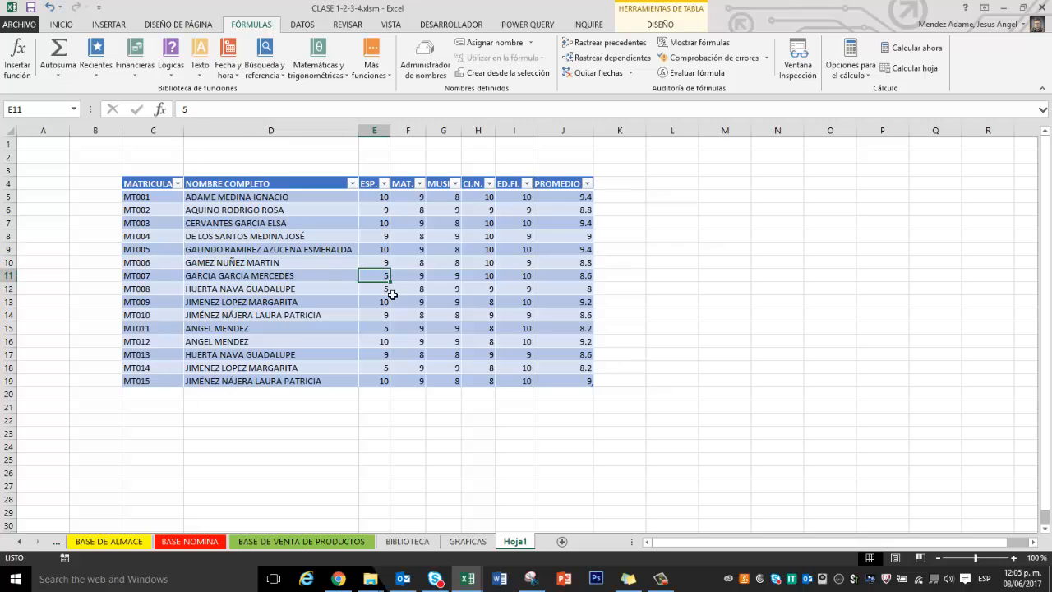
ctrl+click(388, 289)
ctrl+click(386, 329)
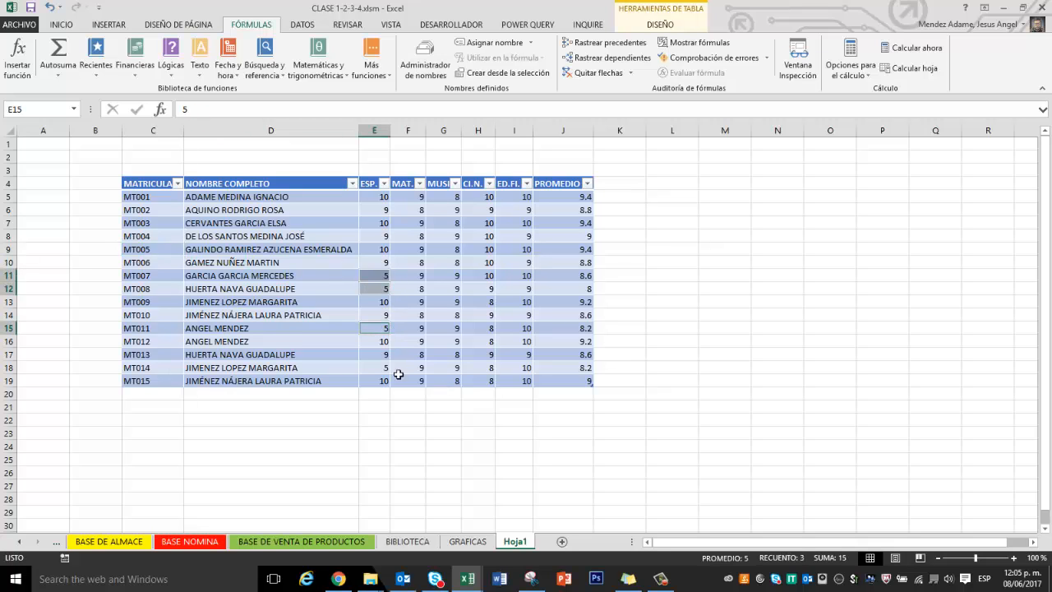
ctrl+click(384, 368)
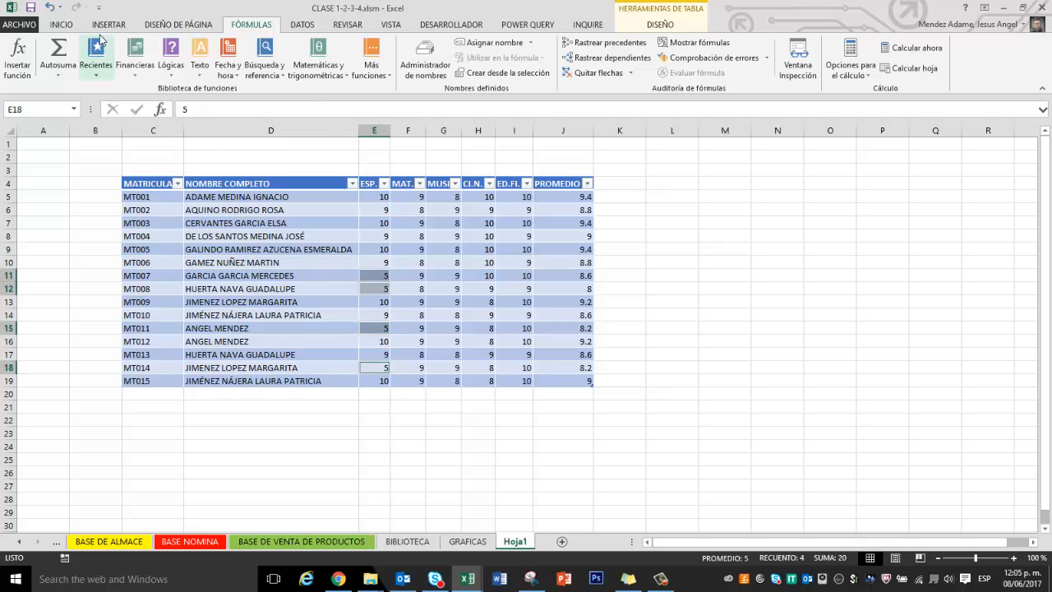
click(63, 24)
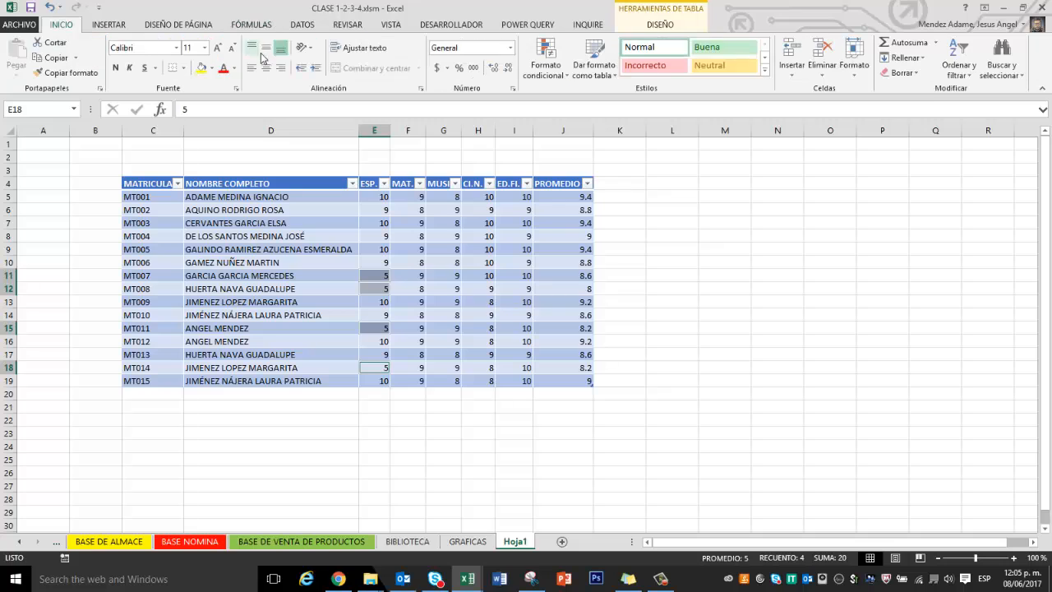
click(213, 71)
click(213, 173)
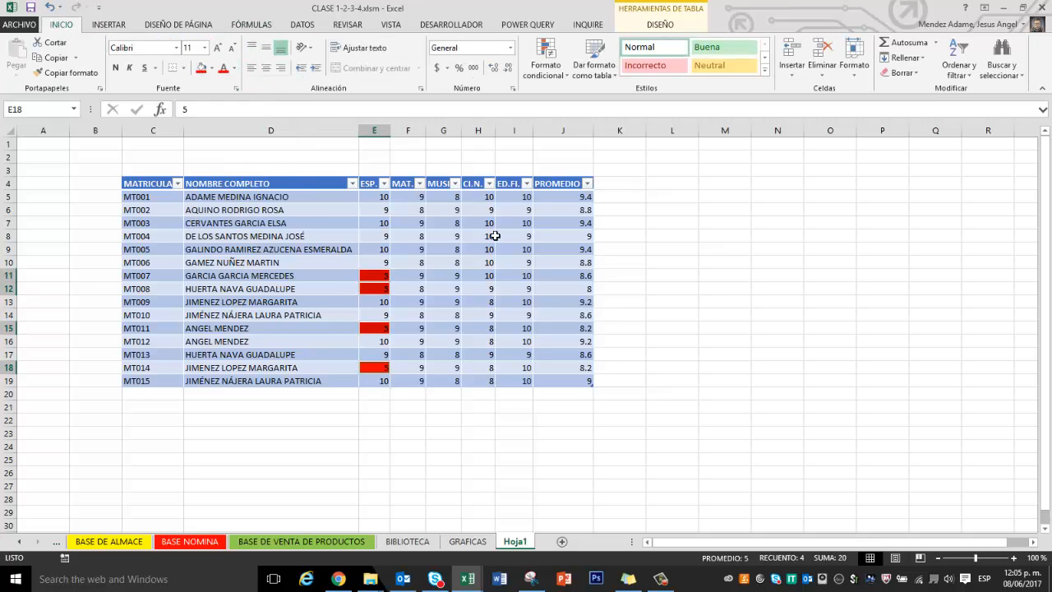
Step: Set the font color of the red ESP. grade cells to white and deselect them
click(234, 68)
click(232, 120)
click(689, 317)
click(350, 434)
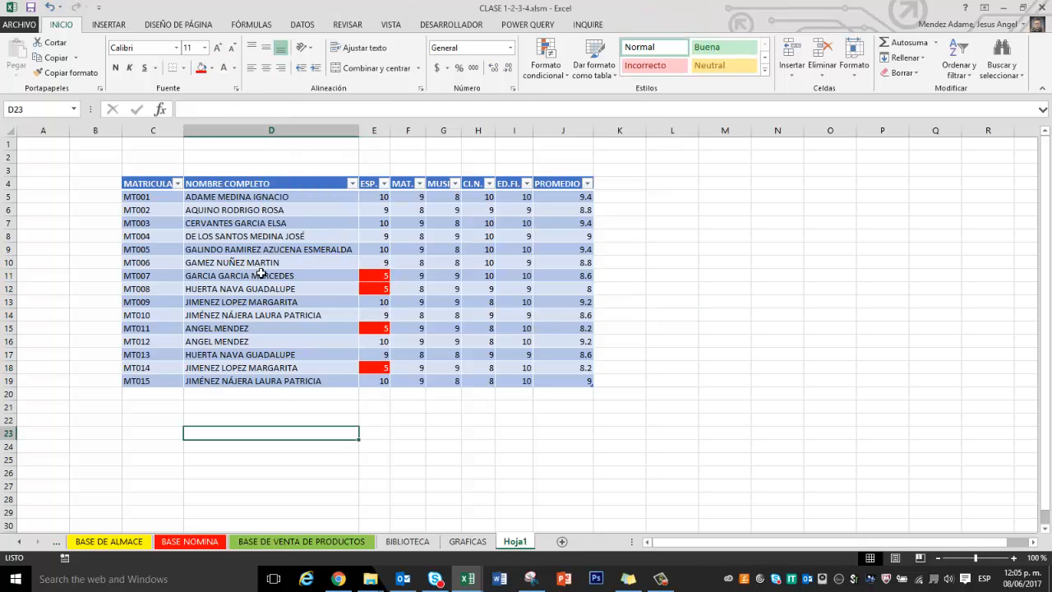
Step: Filter the ESP. column by the red cell color
click(384, 184)
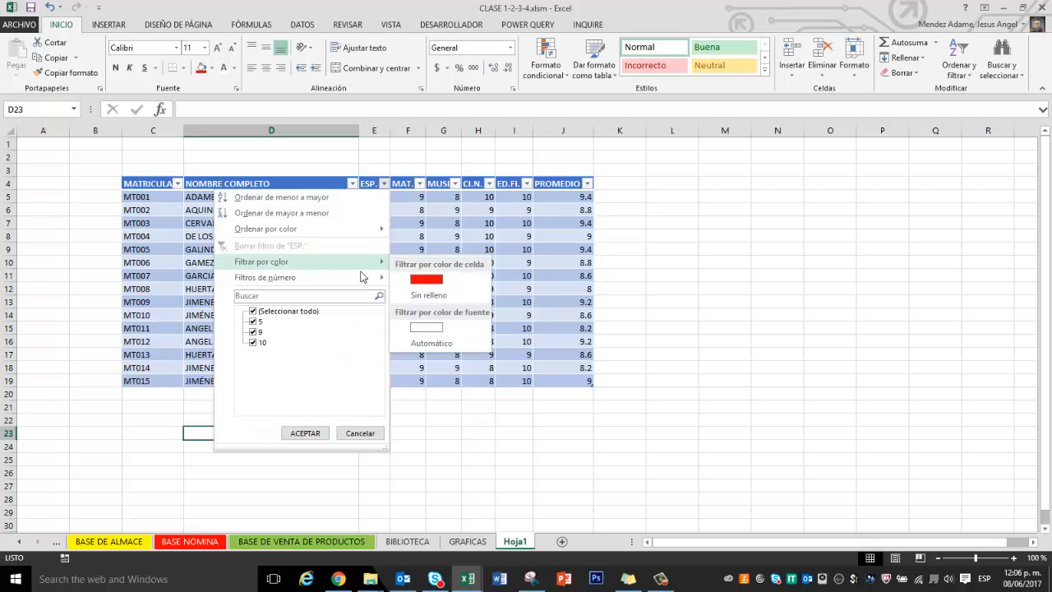
click(436, 280)
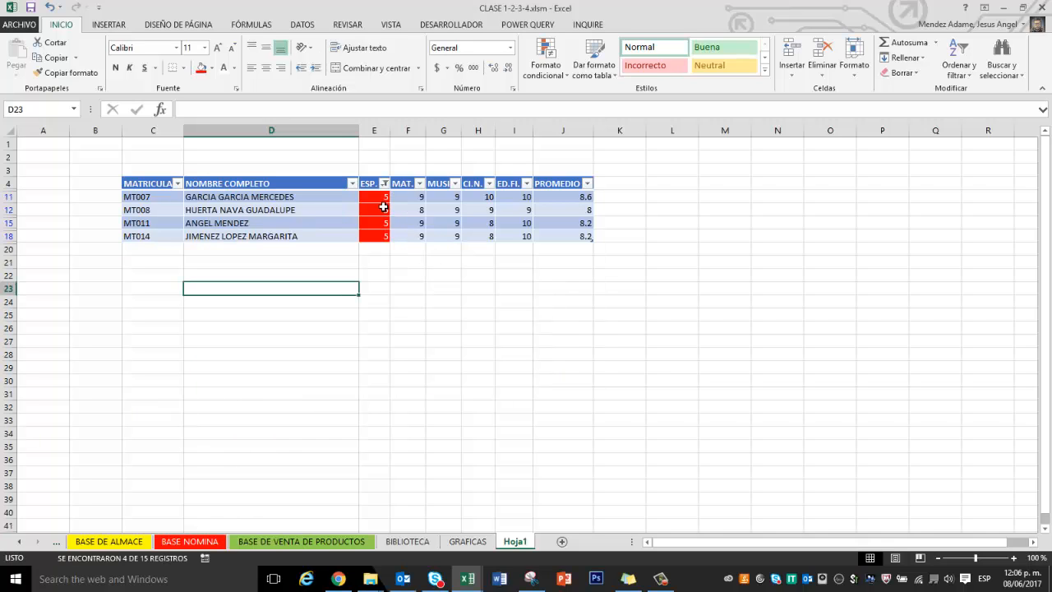
Step: Remove the color filter from the ESP. column by selecting all its values, showing every student again
drag(382, 199, 388, 235)
click(385, 355)
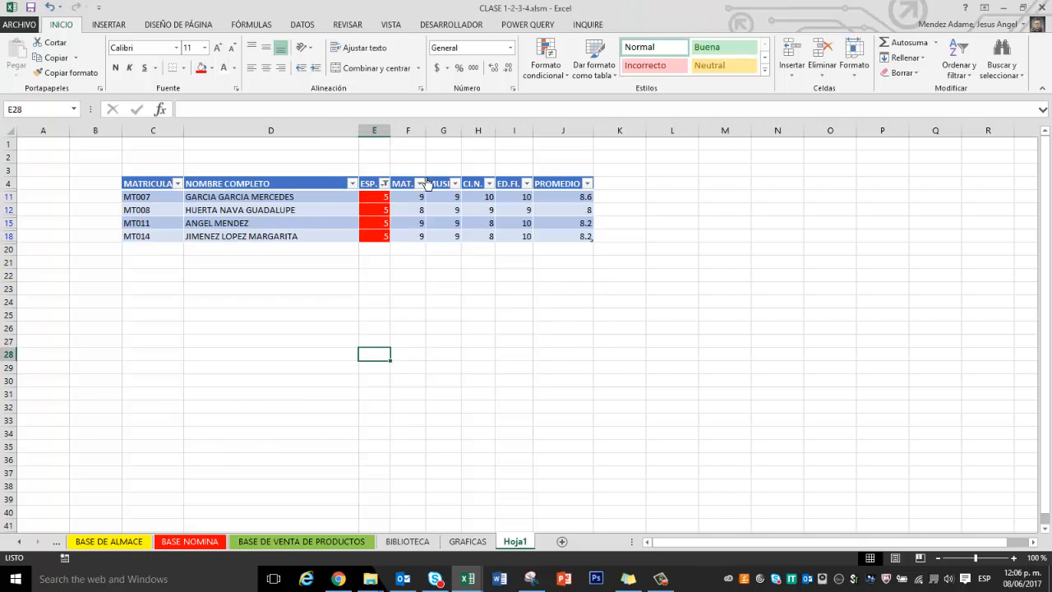
click(386, 184)
click(254, 311)
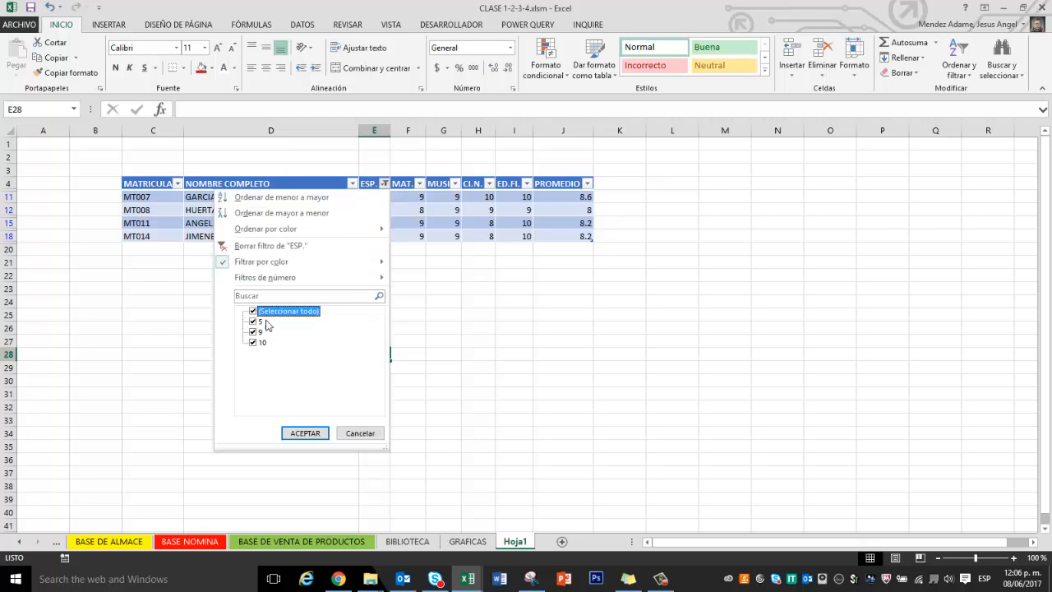
click(306, 433)
click(789, 238)
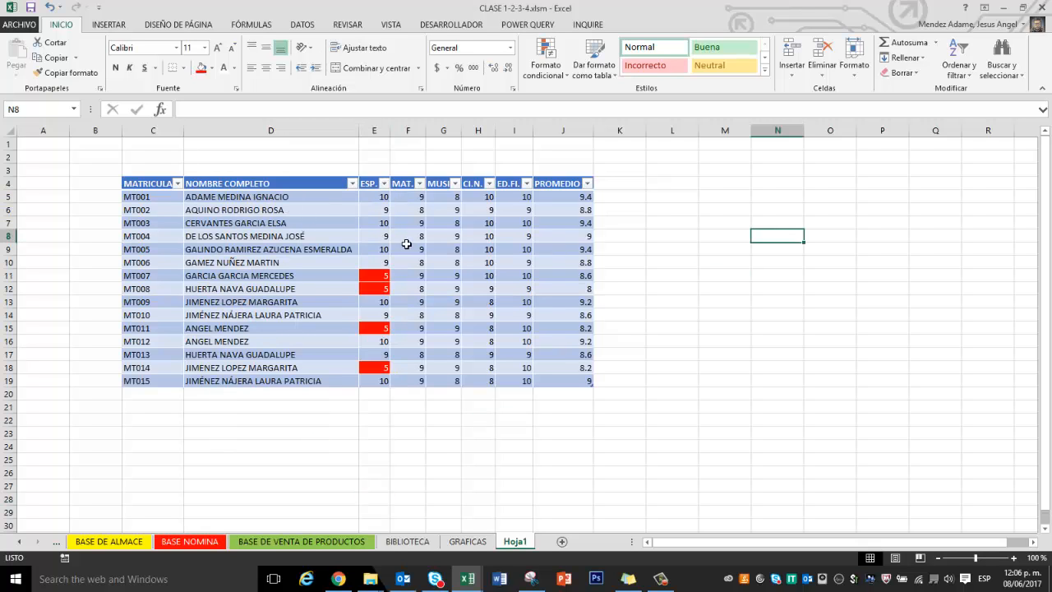
Step: Insert a 2-D clustered column chart from the whole grades table, C4:J19, and enlarge it to span about C3 to O28
drag(575, 357, 587, 384)
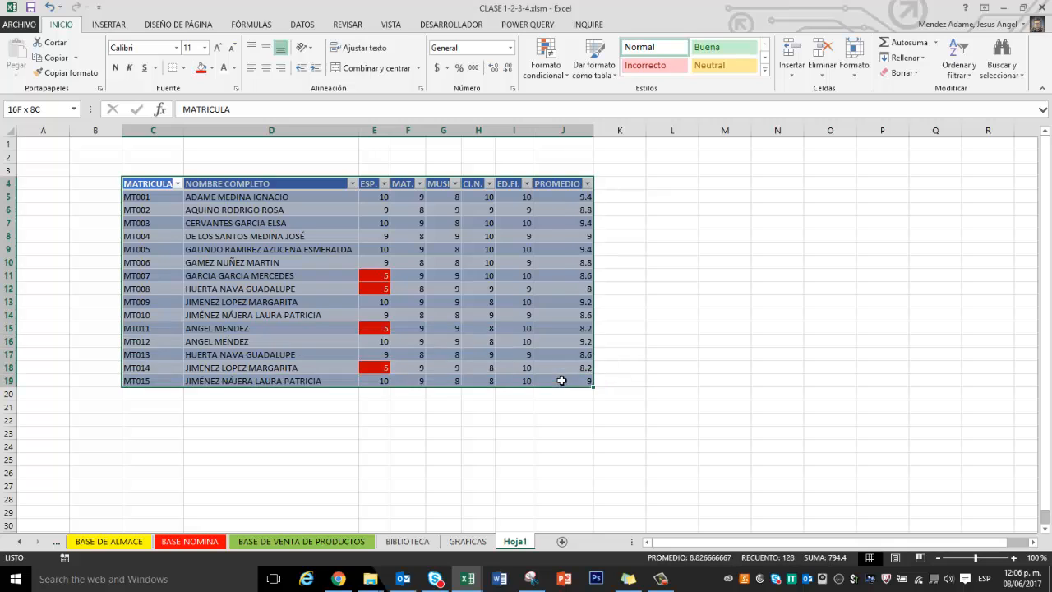
click(105, 24)
click(453, 43)
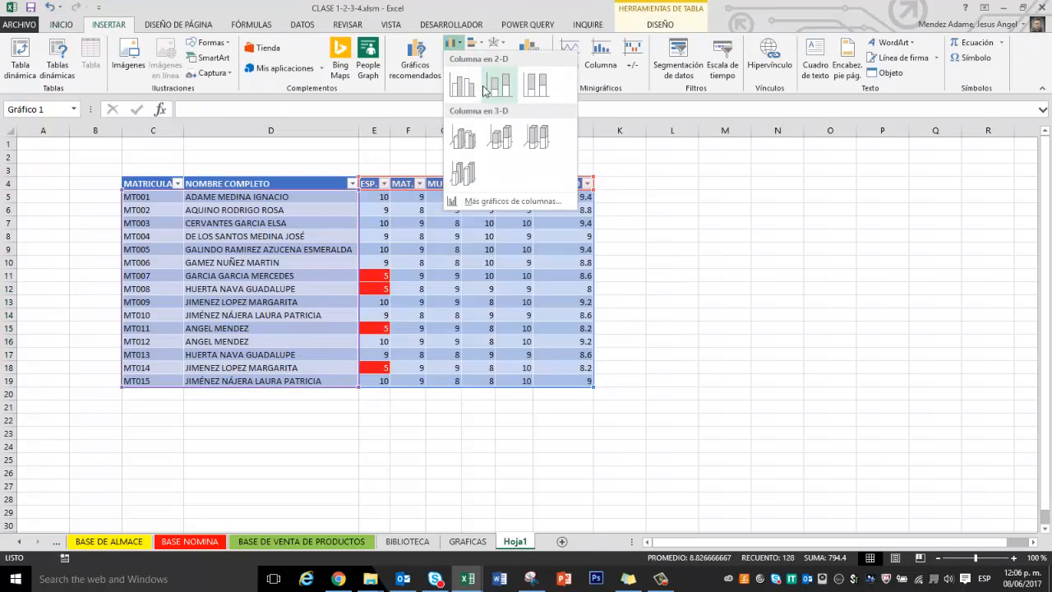
click(485, 91)
mouse_move(618, 260)
mouse_down()
mouse_move(418, 242)
mouse_move(368, 170)
mouse_up()
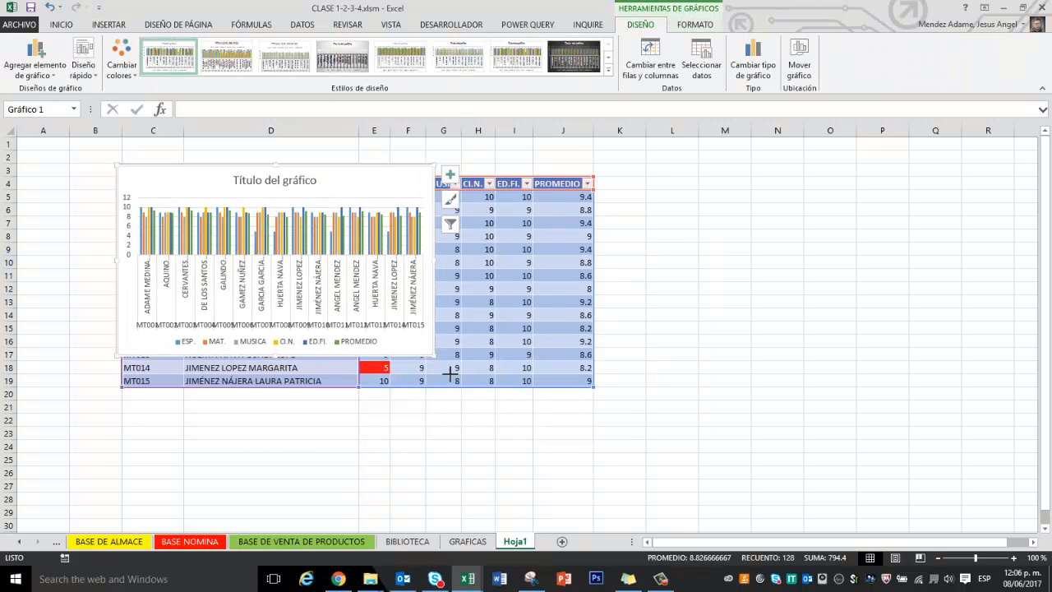
drag(434, 355, 868, 499)
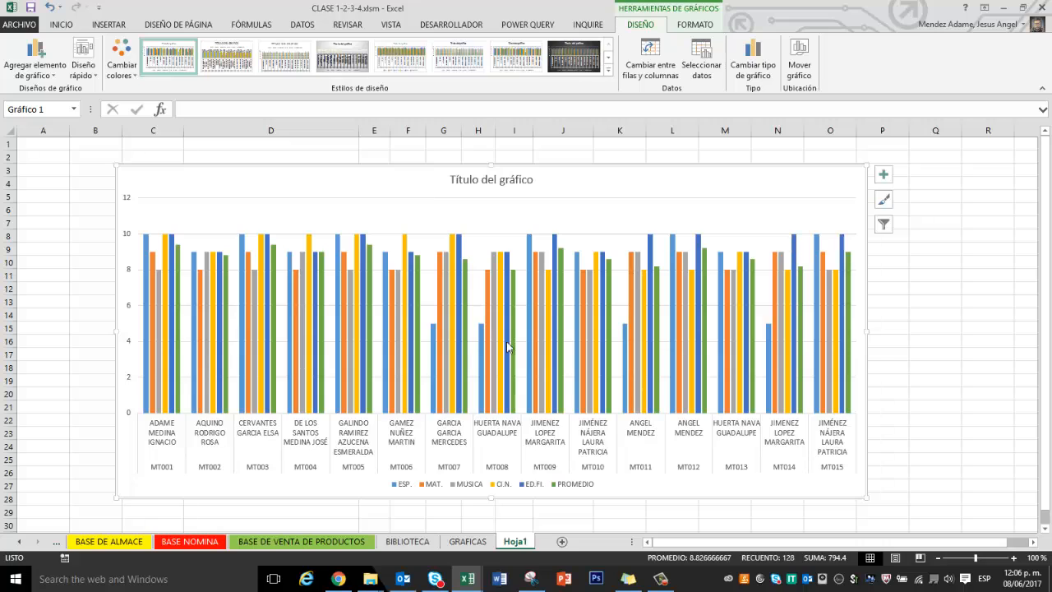
Step: Add data labels to the columns of the grades chart and deselect the chart
mouse_move(531, 344)
click(884, 200)
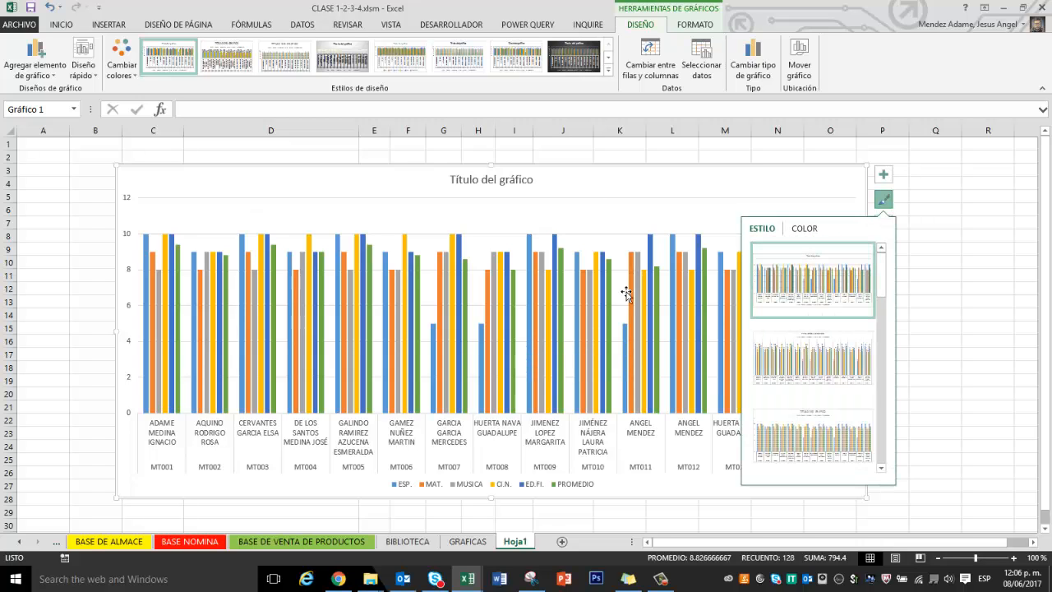
click(885, 175)
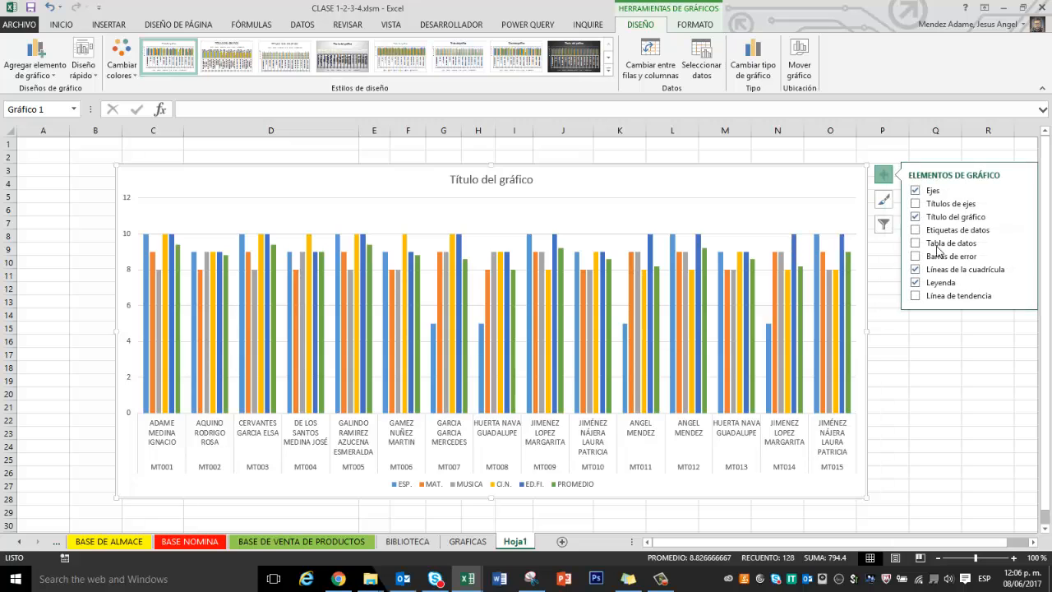
click(915, 229)
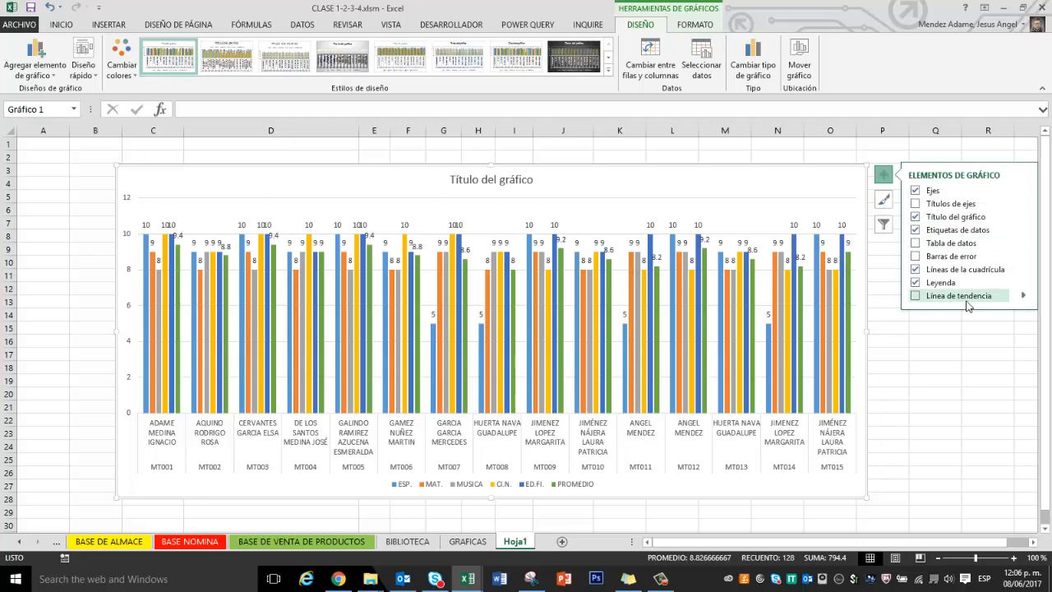
key(Escape)
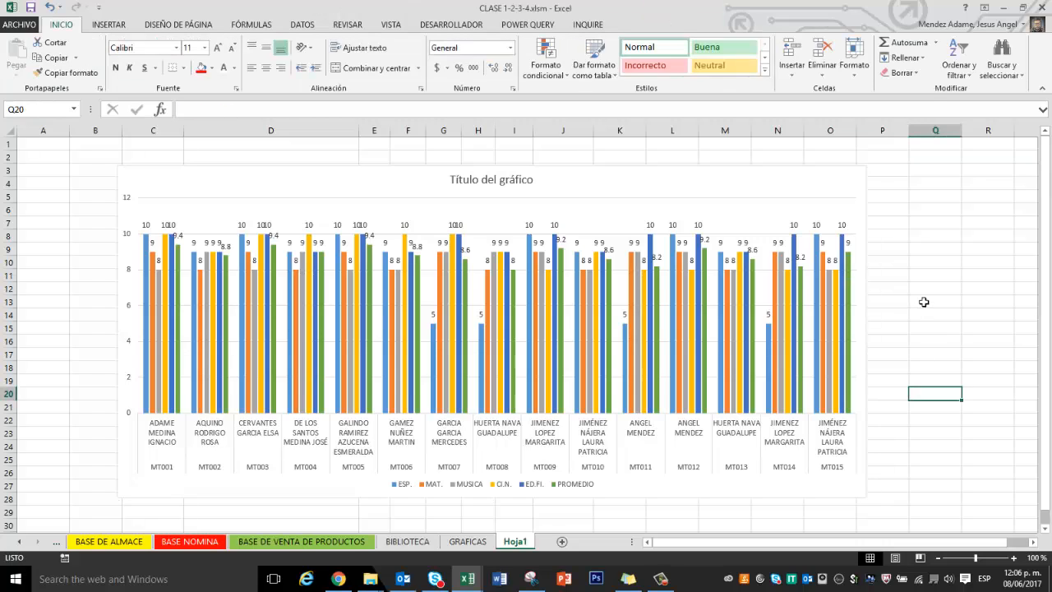
Step: Examine the chart types available for the grades chart
click(787, 189)
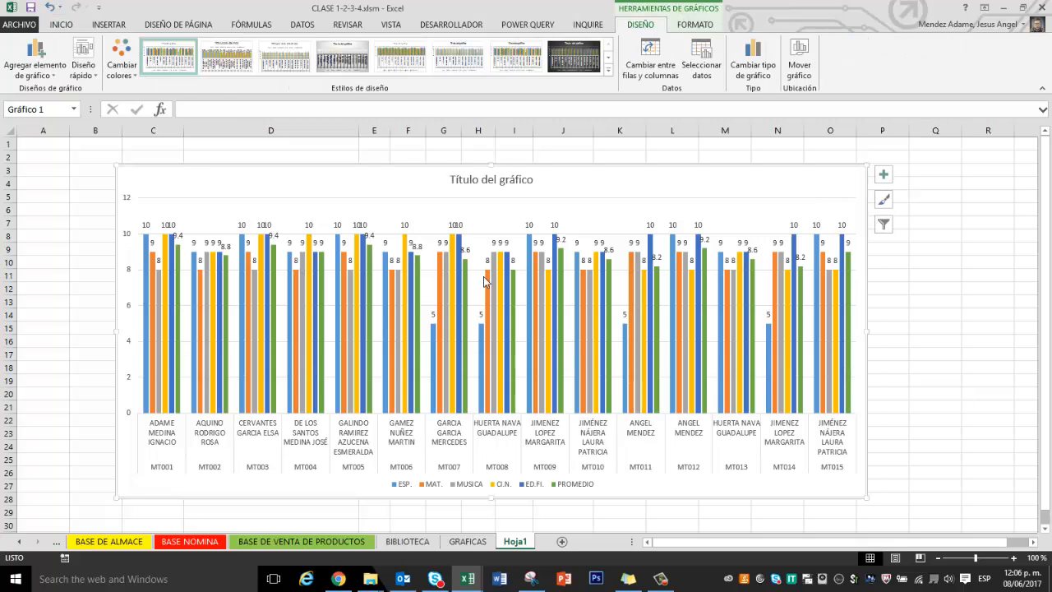
click(750, 66)
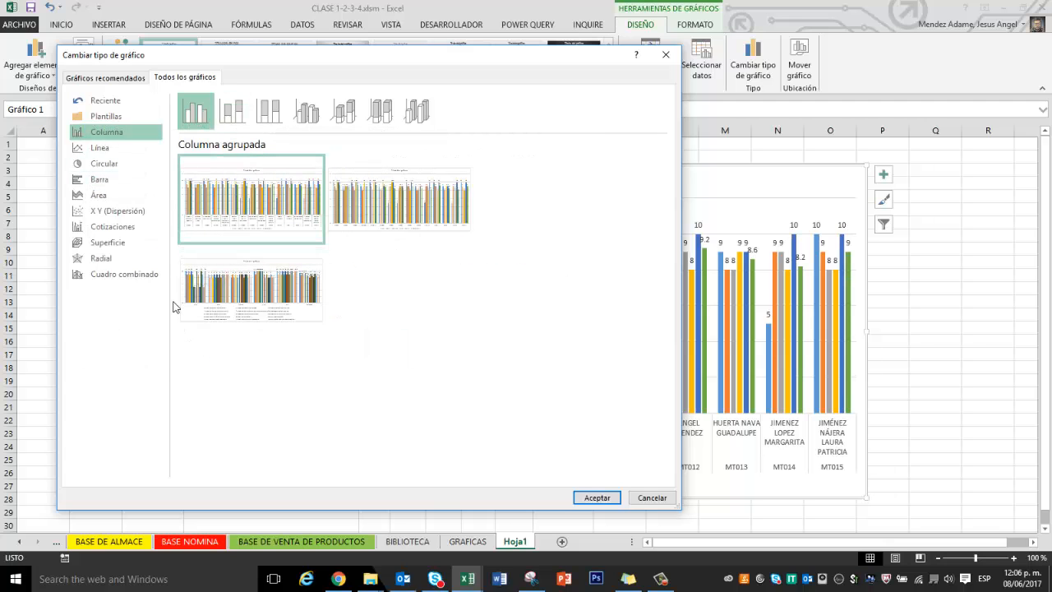
click(667, 56)
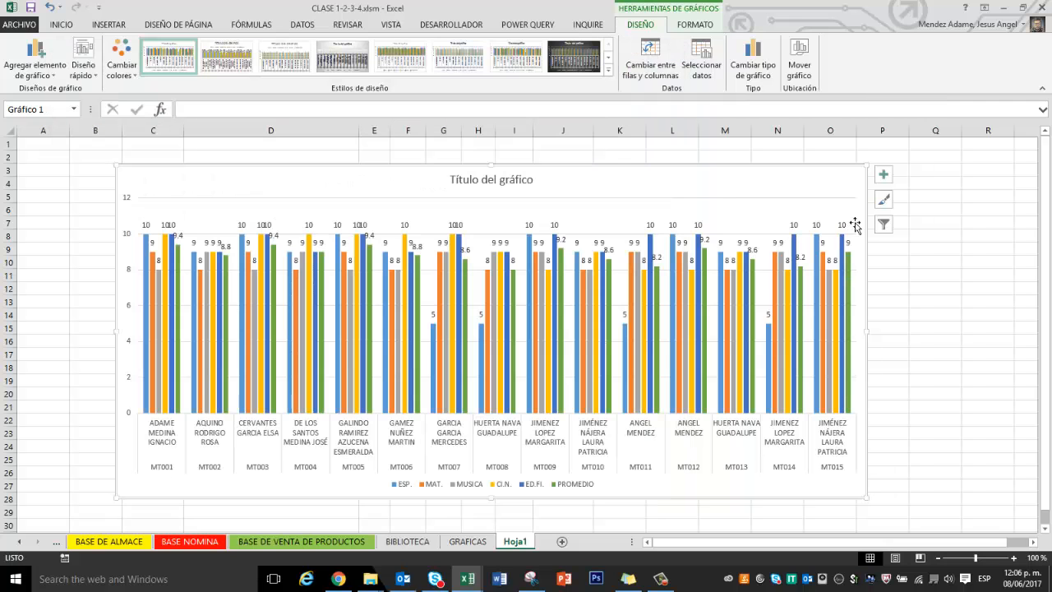
Step: Move the grades chart directly below the table, with its upper edge at row 20, and deselect it
drag(850, 181, 852, 411)
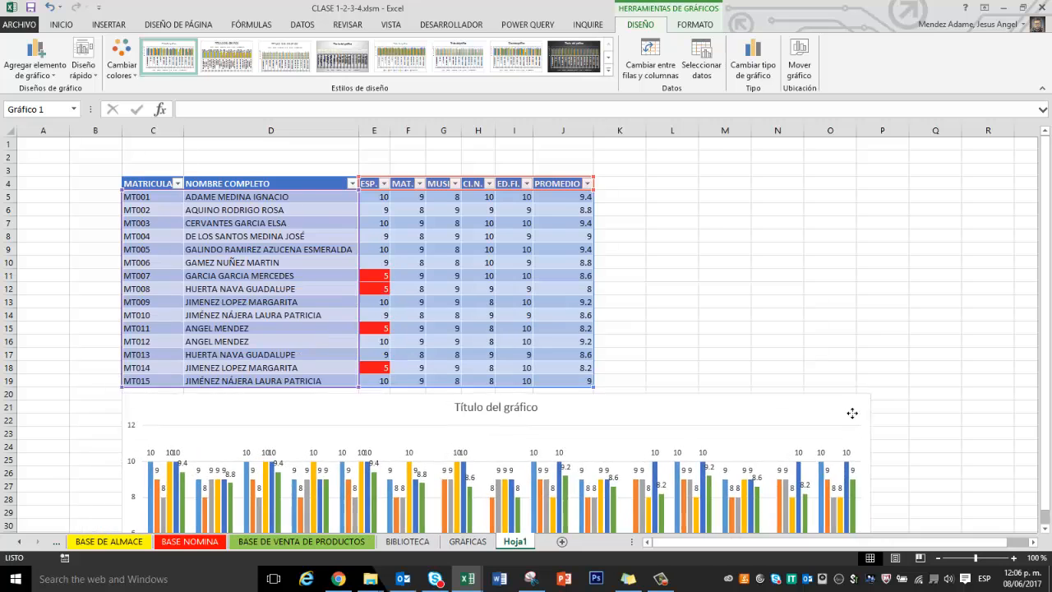
click(676, 292)
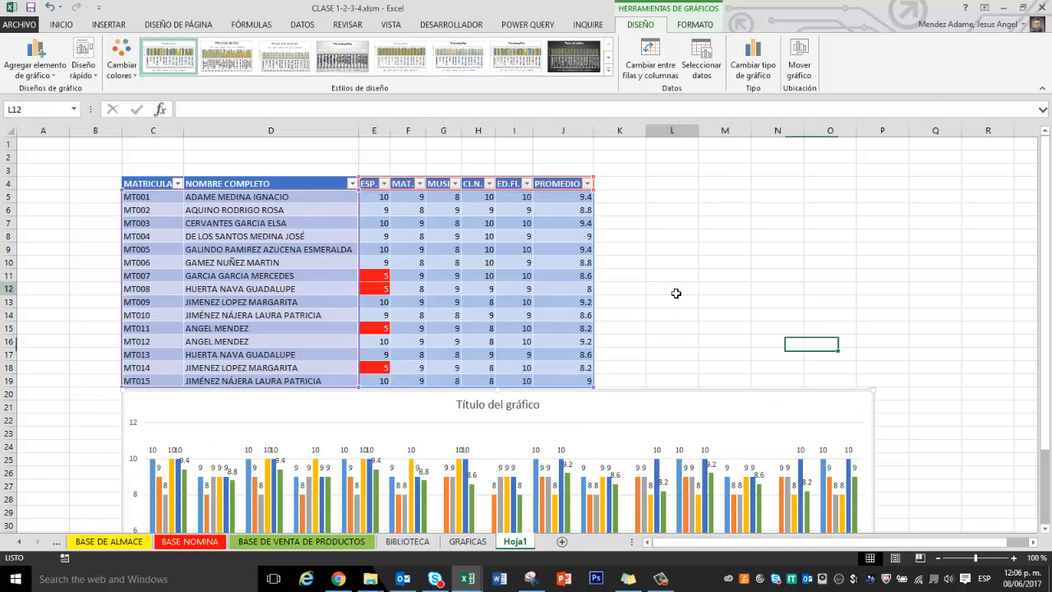